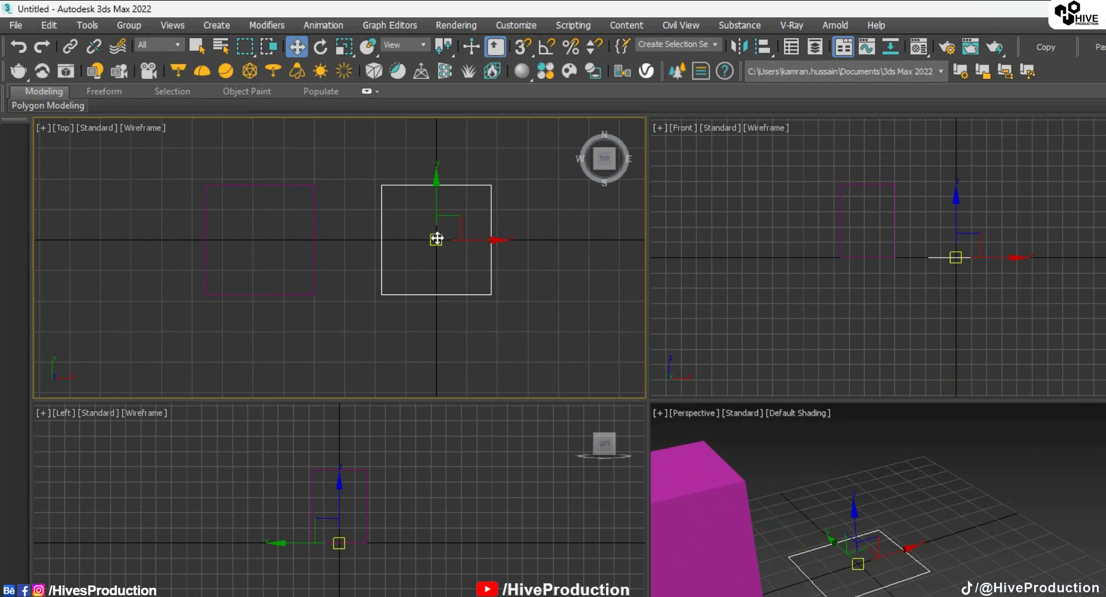
Convert the rectangle to an Editable Spline and select all four of its corner vertices
{"action": "right_click", "coordinate": [434, 216]}
{"action": "mouse_move", "coordinate": [497, 365]}
{"action": "left_click", "coordinate": [627, 365]}
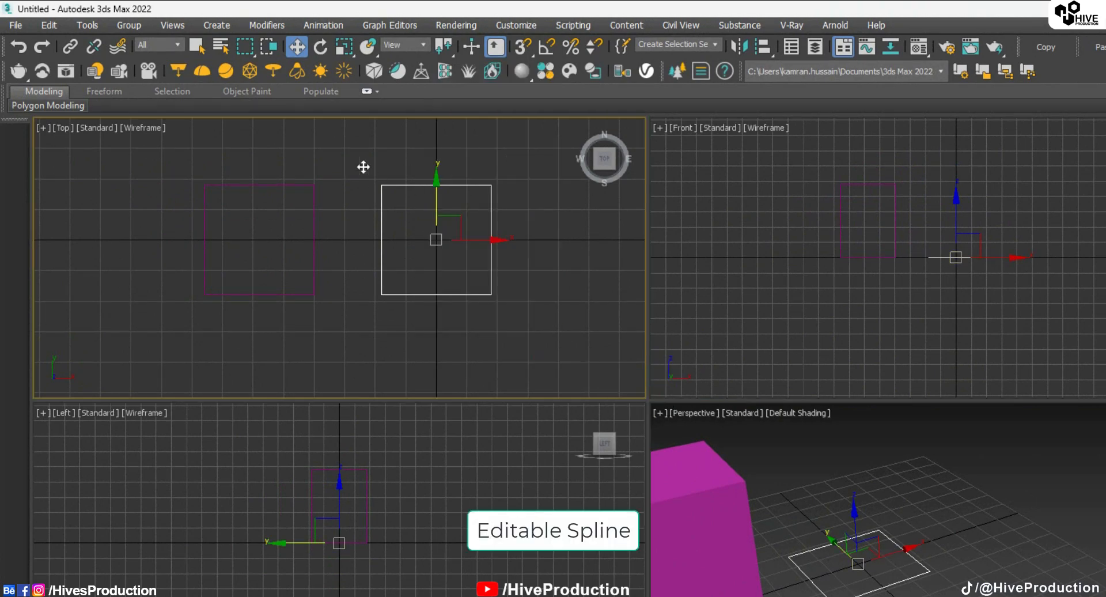
{"action": "key", "text": "1"}
{"action": "left_click_drag", "start_coordinate": [364, 167], "coordinate": [527, 356]}
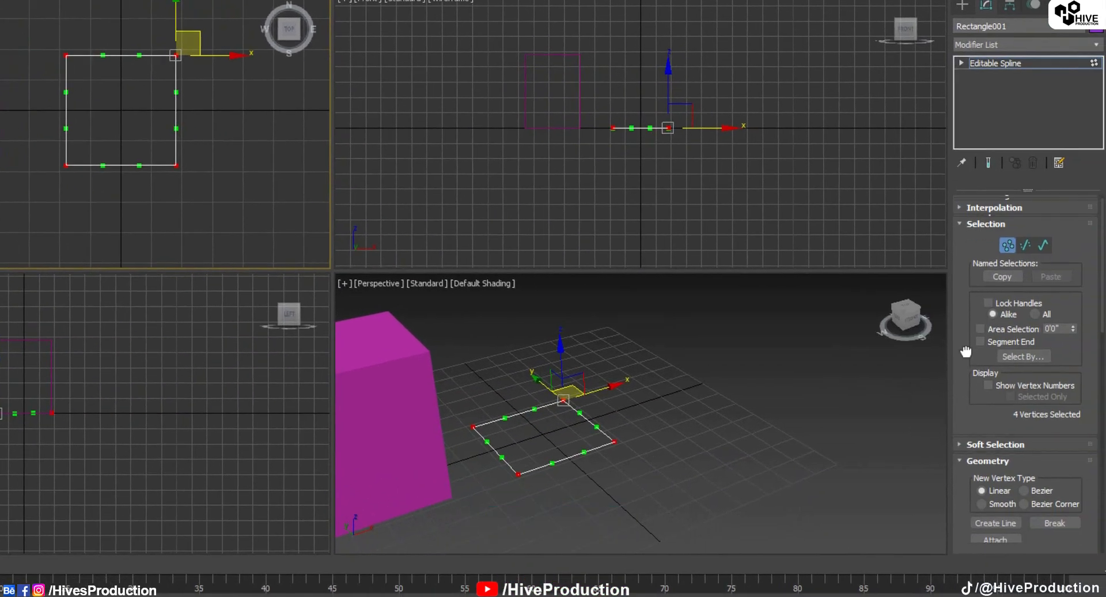
Round the rectangle's four corners slightly with Fillet and leave vertex editing
{"action": "left_click_drag", "start_coordinate": [965, 351], "coordinate": [946, 236]}
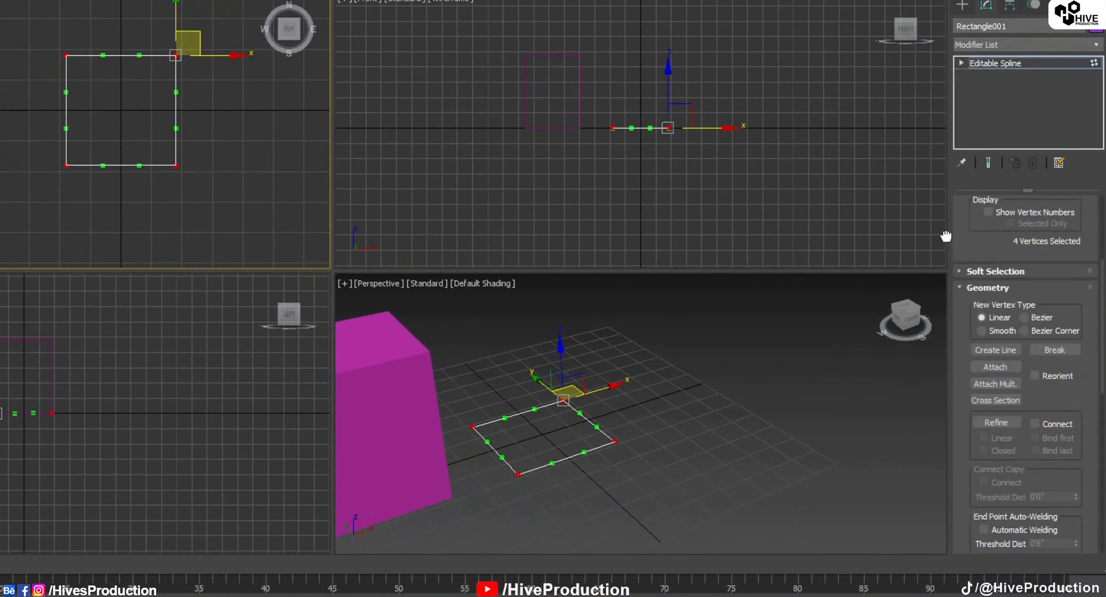
{"action": "scroll", "coordinate": [997, 410], "scroll_direction": "down", "scroll_amount": 5}
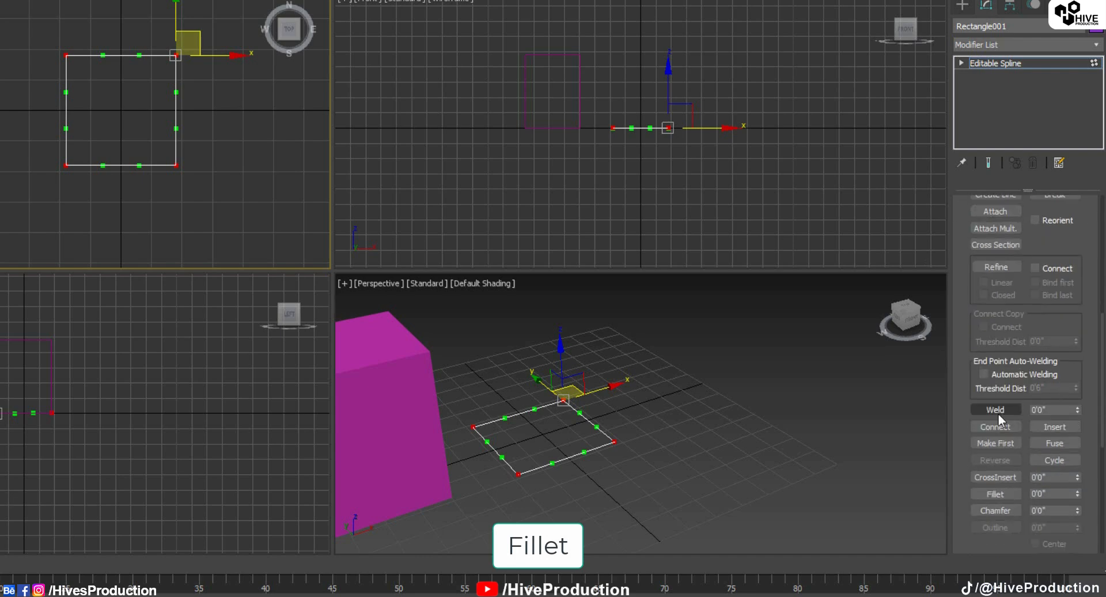
{"action": "left_click", "coordinate": [995, 449]}
{"action": "left_click_drag", "start_coordinate": [176, 54], "coordinate": [179, 43]}
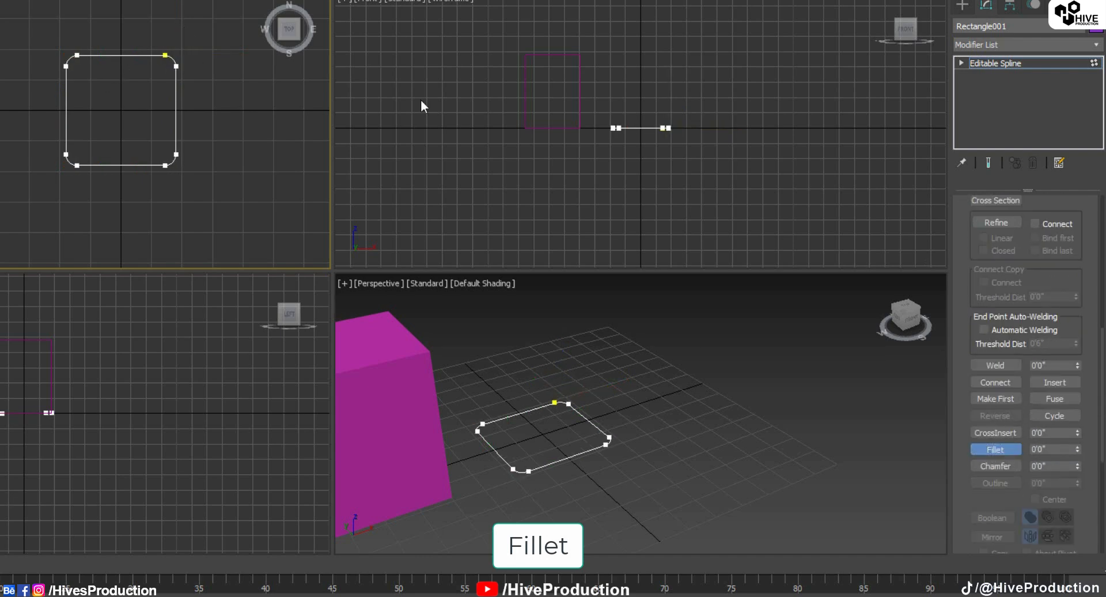
{"action": "left_click", "coordinate": [1026, 64]}
{"action": "left_click", "coordinate": [745, 182]}
Change the rounded rectangle's object color to pale yellow from the 3ds Max palette
{"action": "left_click_drag", "start_coordinate": [218, 118], "coordinate": [135, 171]}
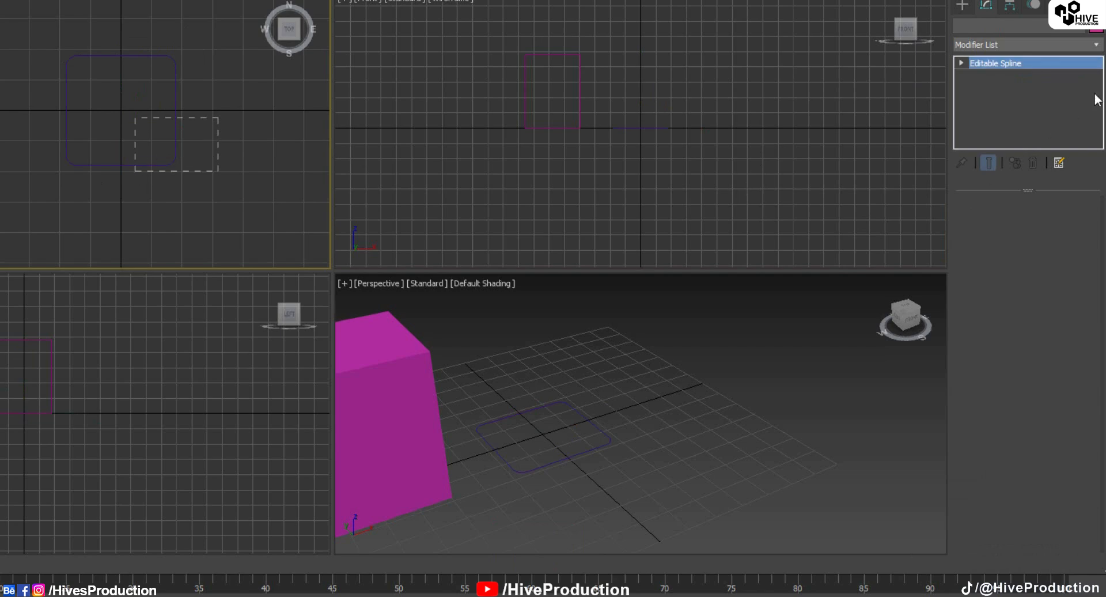
{"action": "left_click", "coordinate": [1097, 26]}
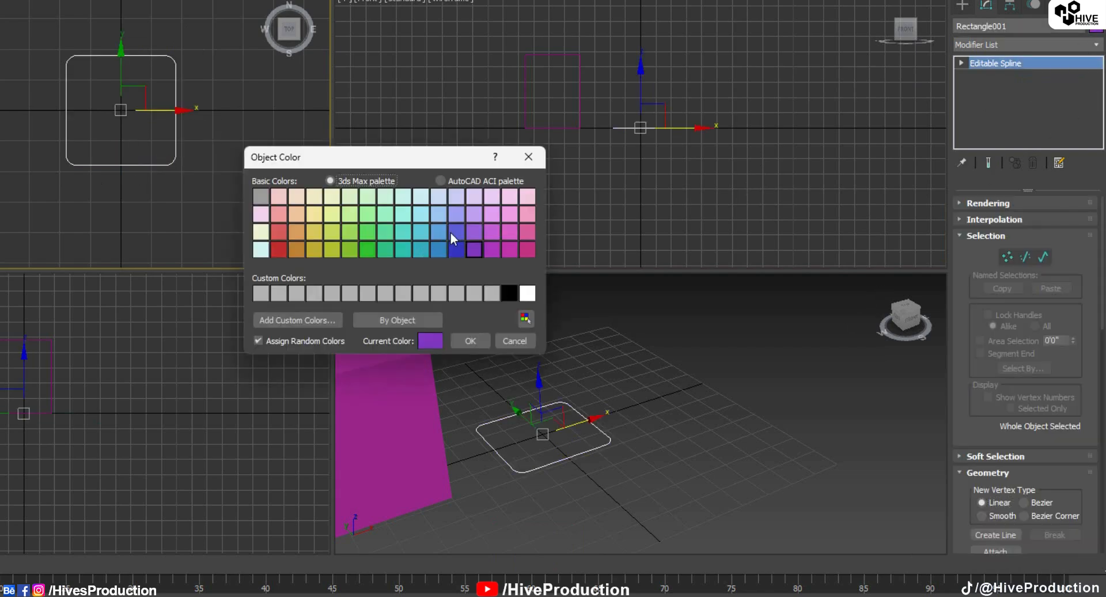
{"action": "left_click", "coordinate": [337, 199]}
{"action": "left_click", "coordinate": [470, 340]}
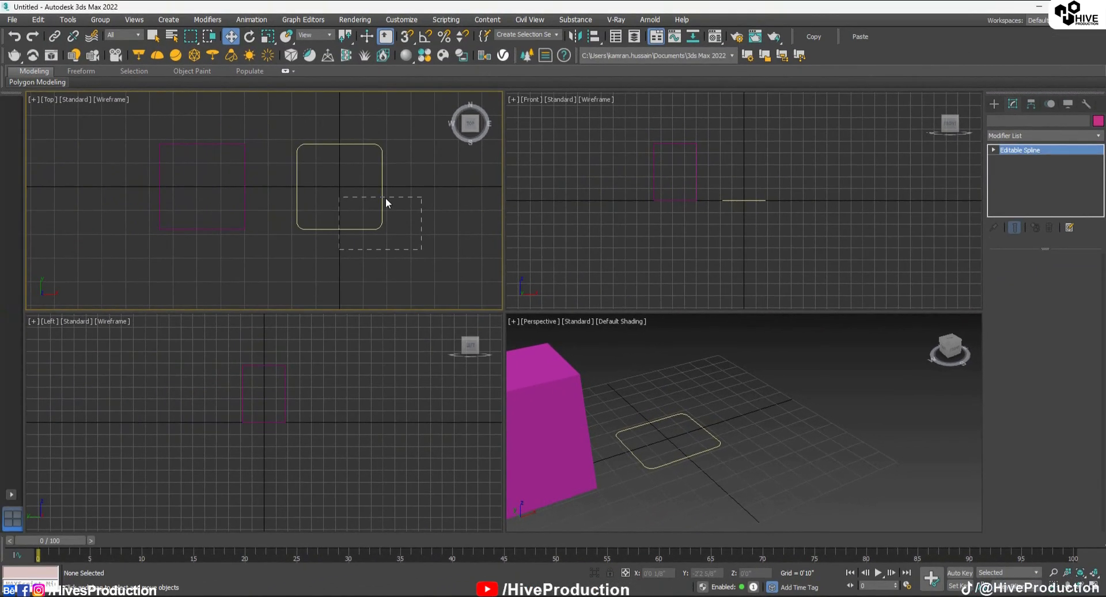
Duplicate the rounded rectangle beside the original as an independent copy named Rectangle002 and scale the duplicate down slightly
{"action": "left_click_drag", "start_coordinate": [385, 198], "coordinate": [496, 186]}
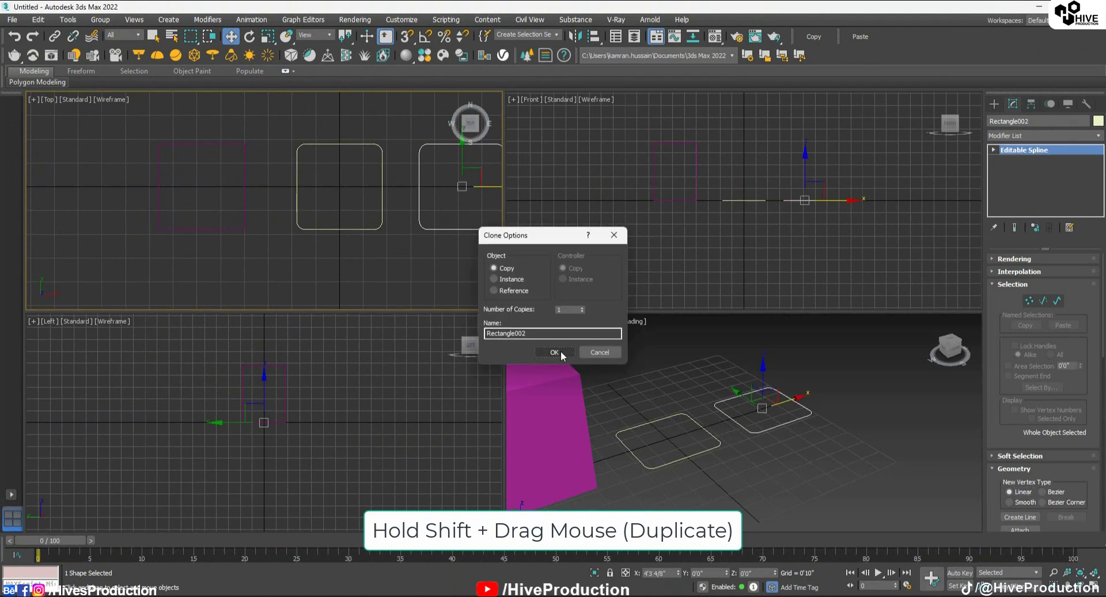
{"action": "left_click", "coordinate": [557, 353]}
{"action": "key", "text": "r"}
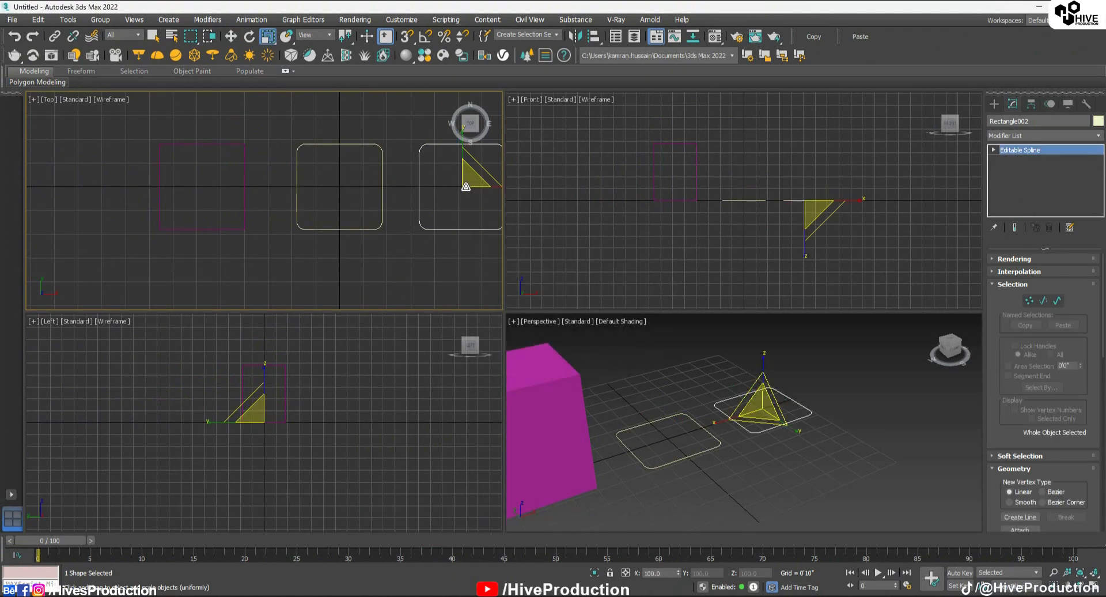
{"action": "left_click_drag", "start_coordinate": [466, 178], "coordinate": [339, 190]}
Center the smaller rectangle inside the larger one at X 0'0" and adjust its scale to about 86%
{"action": "key", "text": "w"}
{"action": "key", "text": "alt+w"}
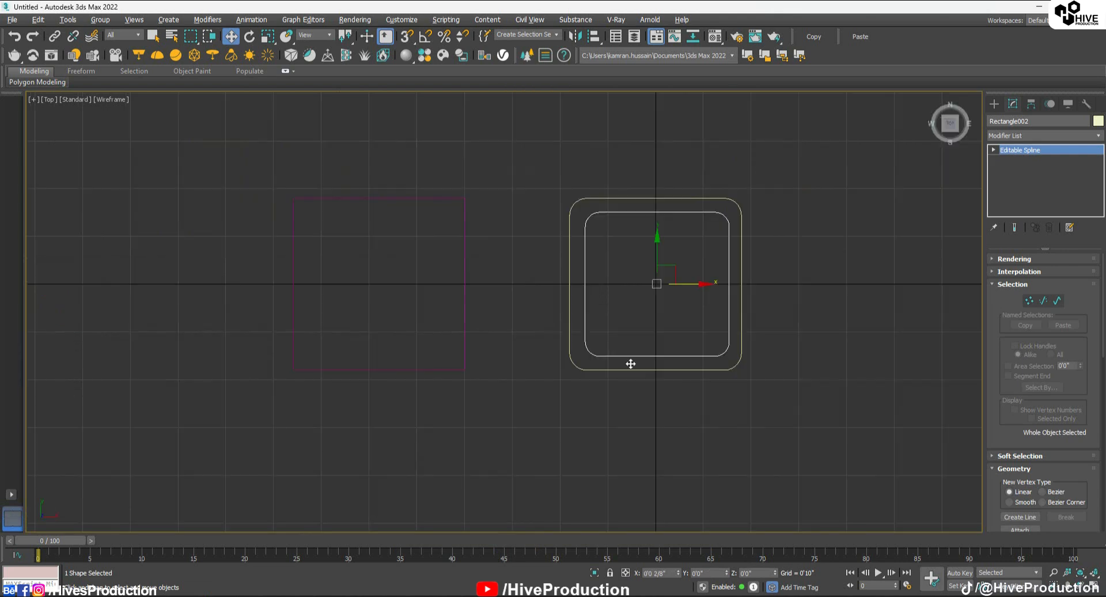
{"action": "right_click", "coordinate": [677, 573]}
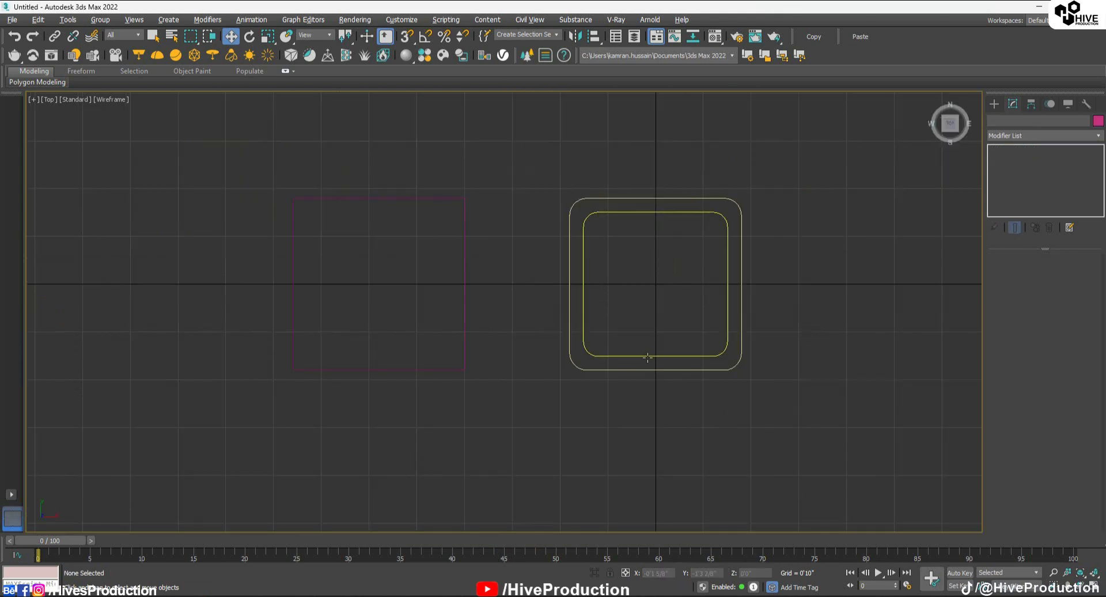
{"action": "key", "text": "r"}
{"action": "left_click_drag", "start_coordinate": [656, 274], "coordinate": [659, 272]}
{"action": "key", "text": "alt+w"}
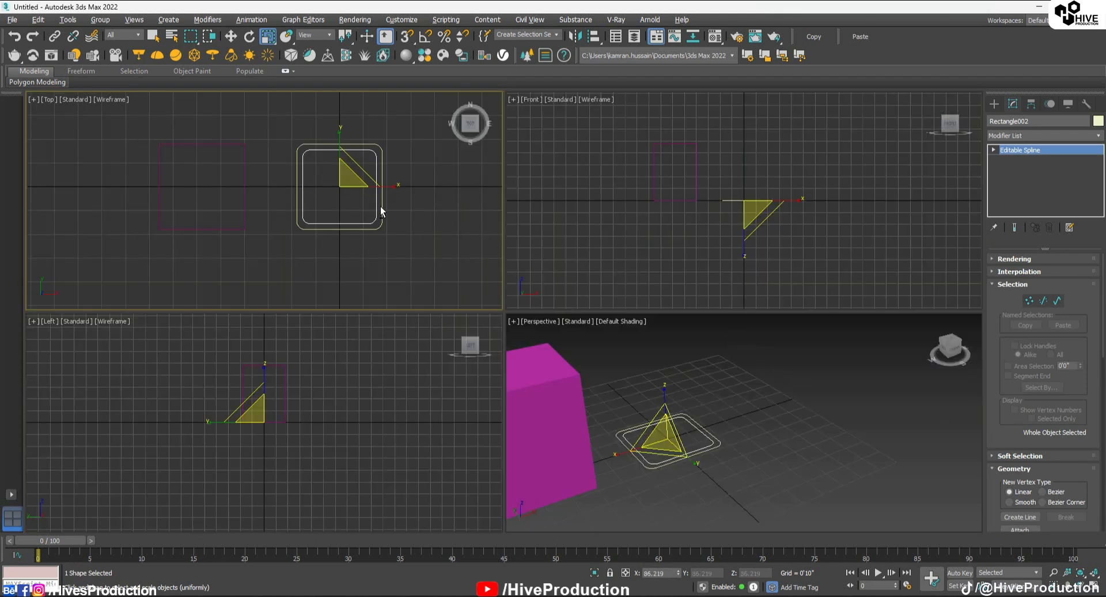
Move the smaller rectangle along X until it sits fully beside the larger one
{"action": "key", "text": "alt+w"}
{"action": "key", "text": "alt+w"}
{"action": "key", "text": "w"}
{"action": "left_click_drag", "start_coordinate": [380, 187], "coordinate": [475, 187]}
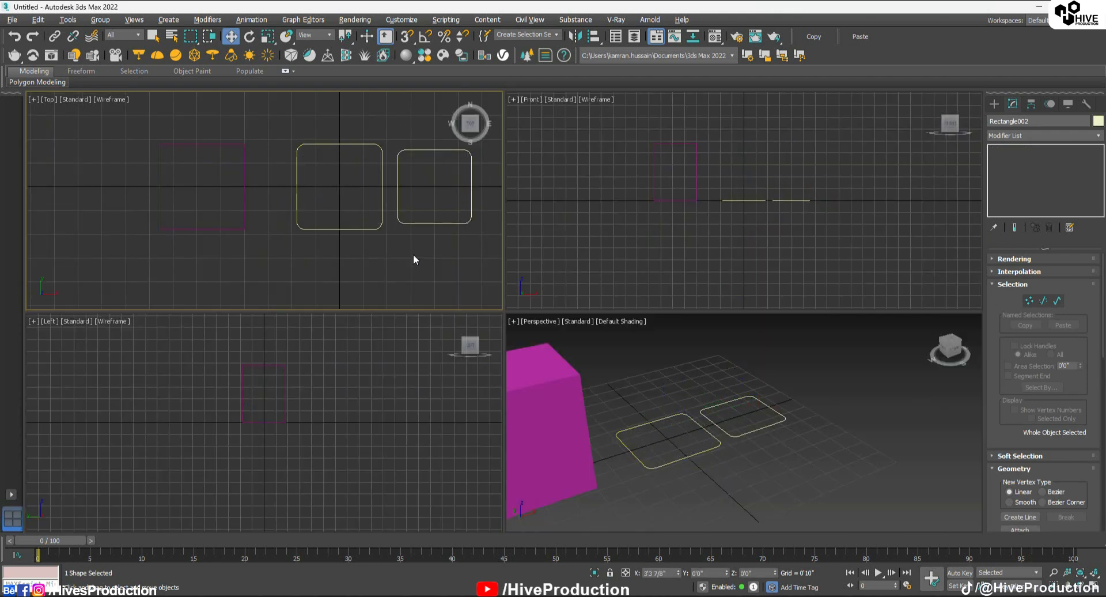
Add an Extrude modifier to the larger rounded rectangle with an amount of 0'3"
{"action": "left_click_drag", "start_coordinate": [339, 201], "coordinate": [365, 241]}
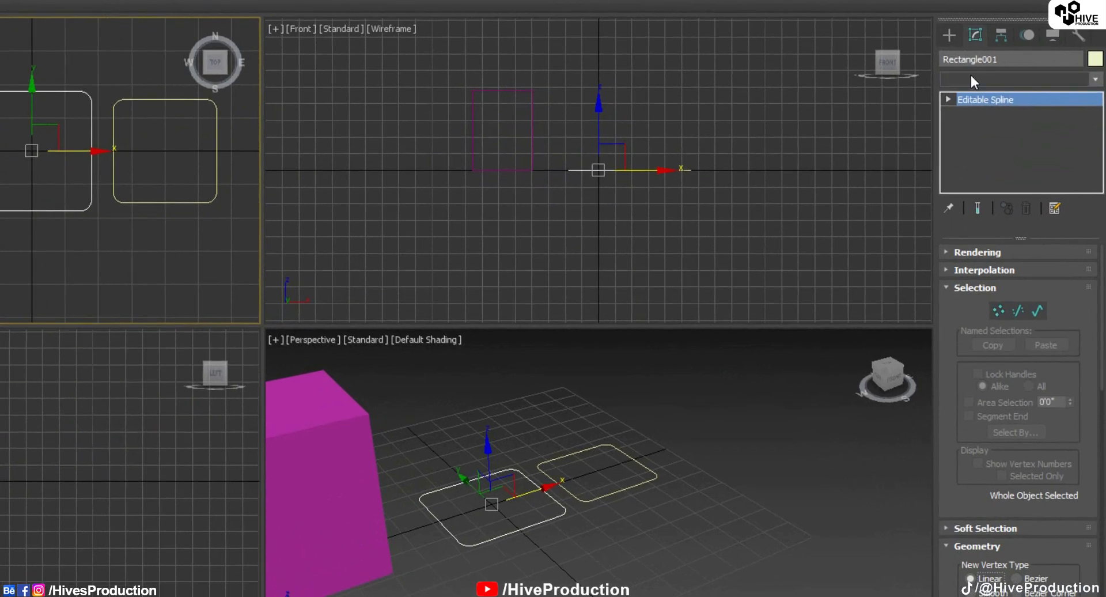
{"action": "left_click", "coordinate": [970, 75]}
{"action": "key", "text": "e"}
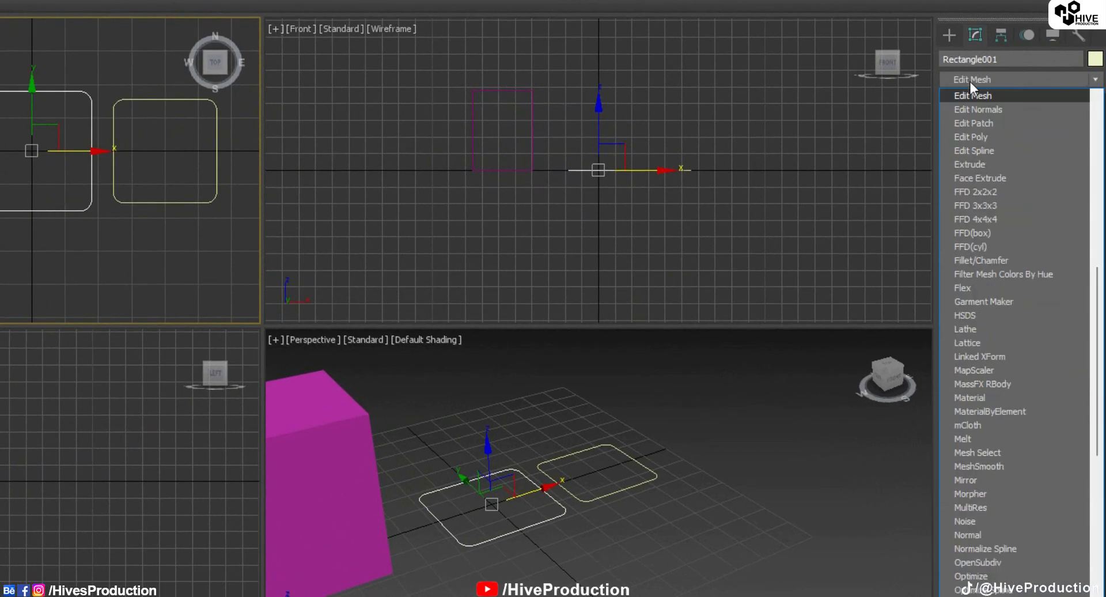
{"action": "left_click", "coordinate": [959, 165]}
{"action": "double_click", "coordinate": [1026, 276]}
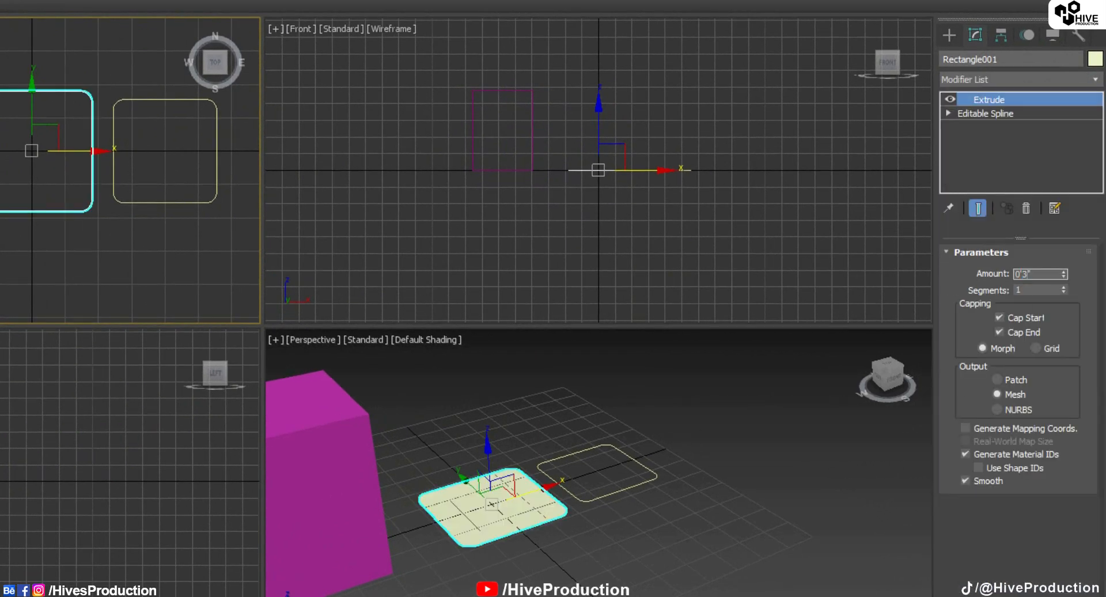
{"action": "key", "text": "Return"}
{"action": "left_click", "coordinate": [724, 536]}
Add an Extrude modifier to the smaller rounded rectangle with an amount of 0'2"
{"action": "left_click_drag", "start_coordinate": [563, 354], "coordinate": [634, 483]}
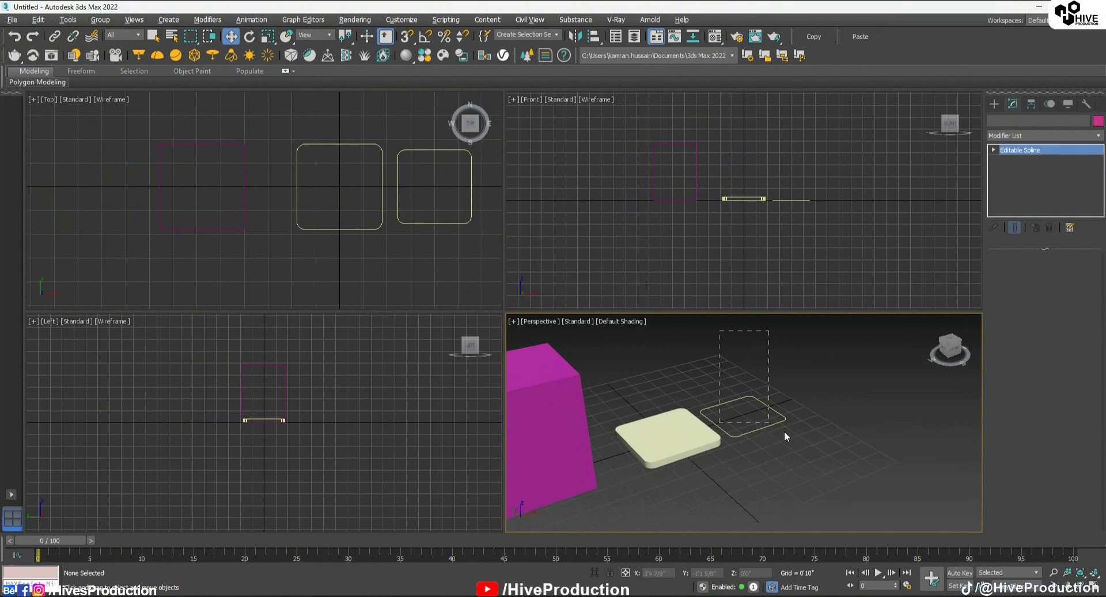
{"action": "scroll", "coordinate": [802, 424], "scroll_direction": "up", "scroll_amount": 3}
{"action": "middle_click_drag", "start_coordinate": [803, 423], "coordinate": [741, 454], "text": "alt"}
{"action": "scroll", "coordinate": [696, 419], "scroll_direction": "down", "scroll_amount": 2}
{"action": "scroll", "coordinate": [441, 223], "scroll_direction": "up", "scroll_amount": 2}
{"action": "left_click", "coordinate": [1029, 136]}
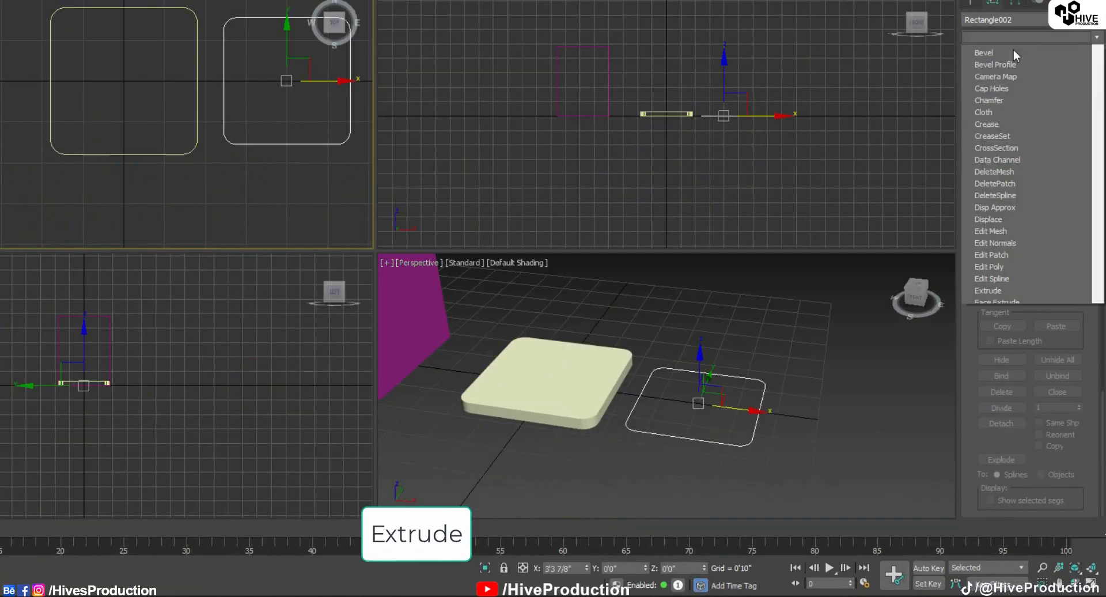
{"action": "key", "text": "e"}
{"action": "left_click", "coordinate": [992, 112]}
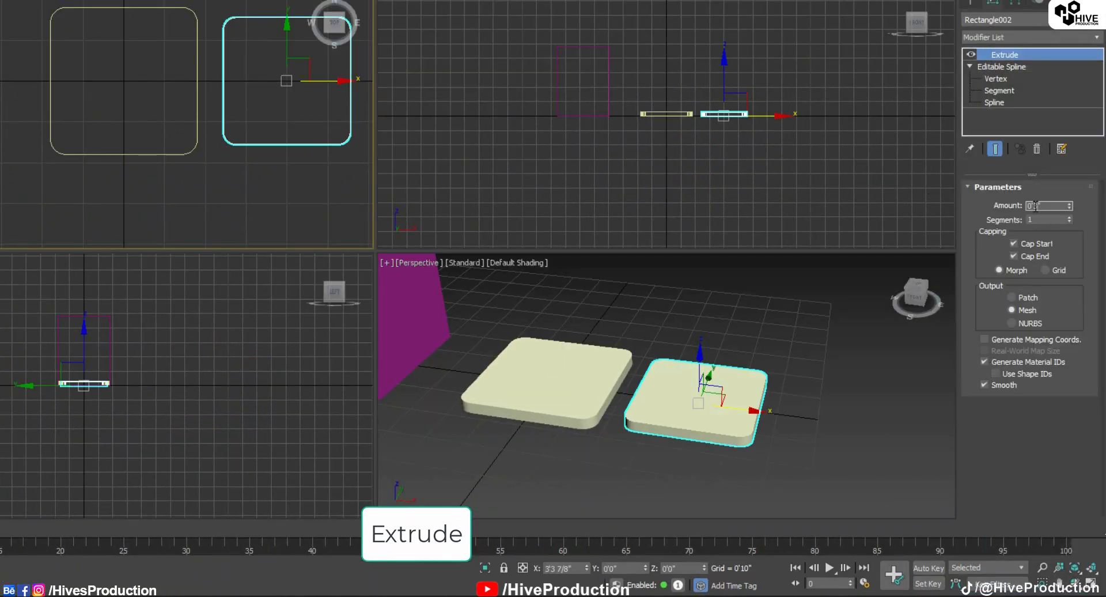
{"action": "type", "text": "2"}
{"action": "key", "text": "Return"}
{"action": "left_click", "coordinate": [686, 53]}
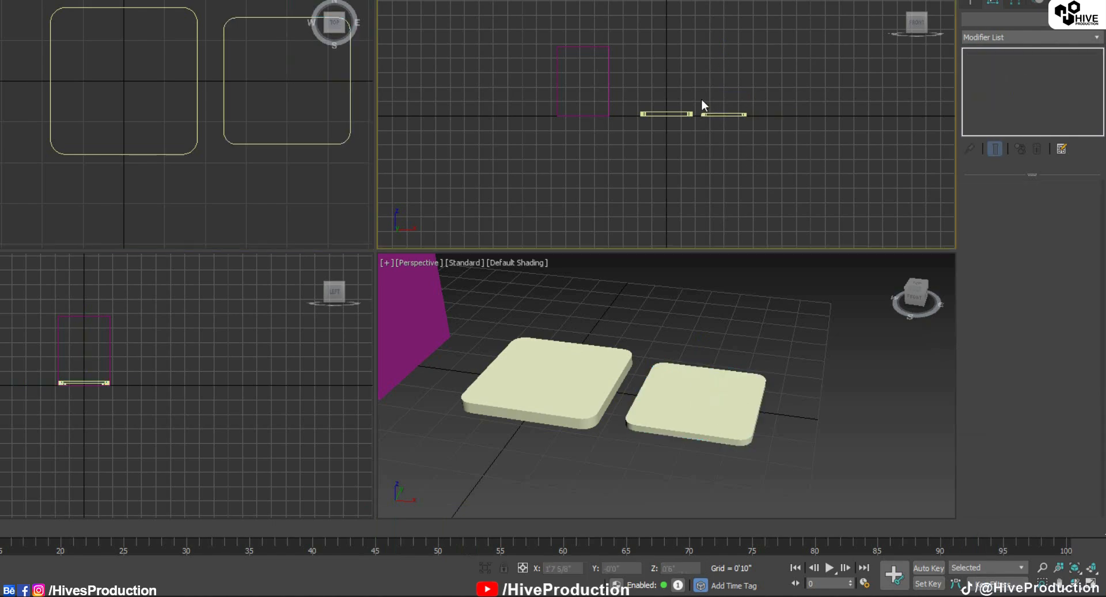
Center the smaller slab over the larger one at X 0'0" and raise it about 0'2 7/8" to rest on top
{"action": "left_click_drag", "start_coordinate": [701, 99], "coordinate": [739, 132]}
{"action": "right_click", "coordinate": [594, 569]}
{"action": "scroll", "coordinate": [661, 121], "scroll_direction": "up", "scroll_amount": 9}
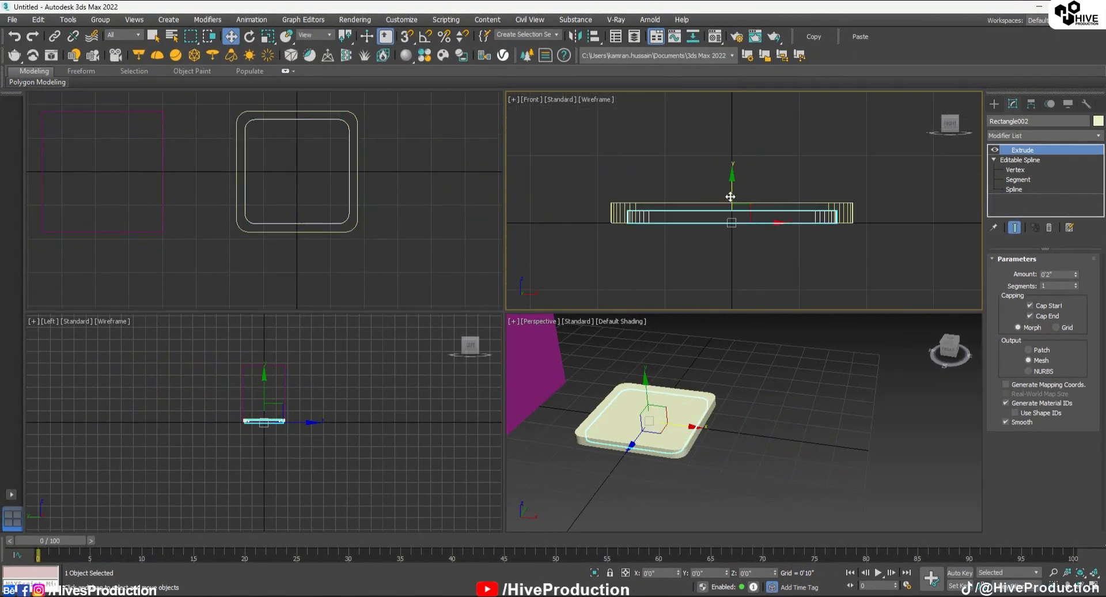
{"action": "left_click_drag", "start_coordinate": [772, 217], "coordinate": [771, 165]}
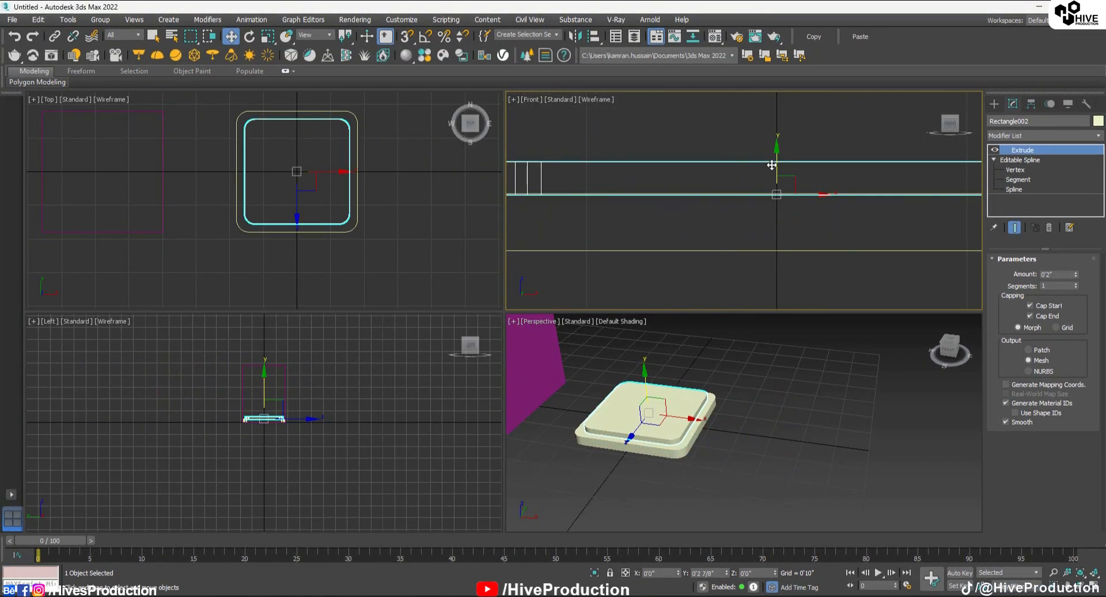
{"action": "left_click", "coordinate": [811, 375]}
Enlarge the upper slab uniformly to about 89% scale, leaving a narrower margin around it
{"action": "left_click", "coordinate": [313, 205]}
{"action": "scroll", "coordinate": [296, 169], "scroll_direction": "up", "scroll_amount": 3}
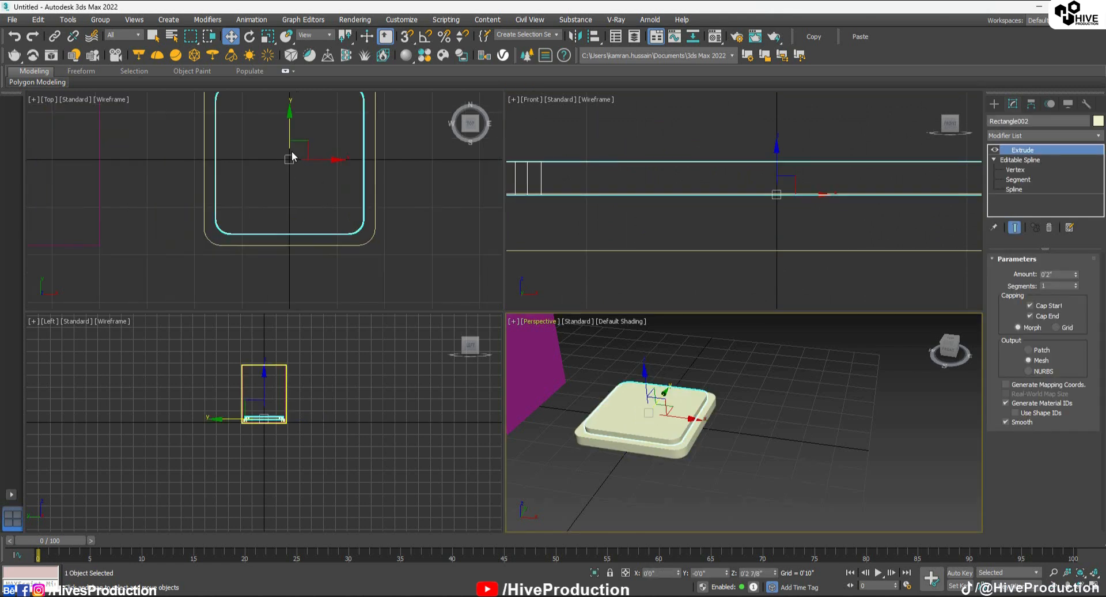
{"action": "key", "text": "r"}
{"action": "left_click_drag", "start_coordinate": [295, 151], "coordinate": [296, 144]}
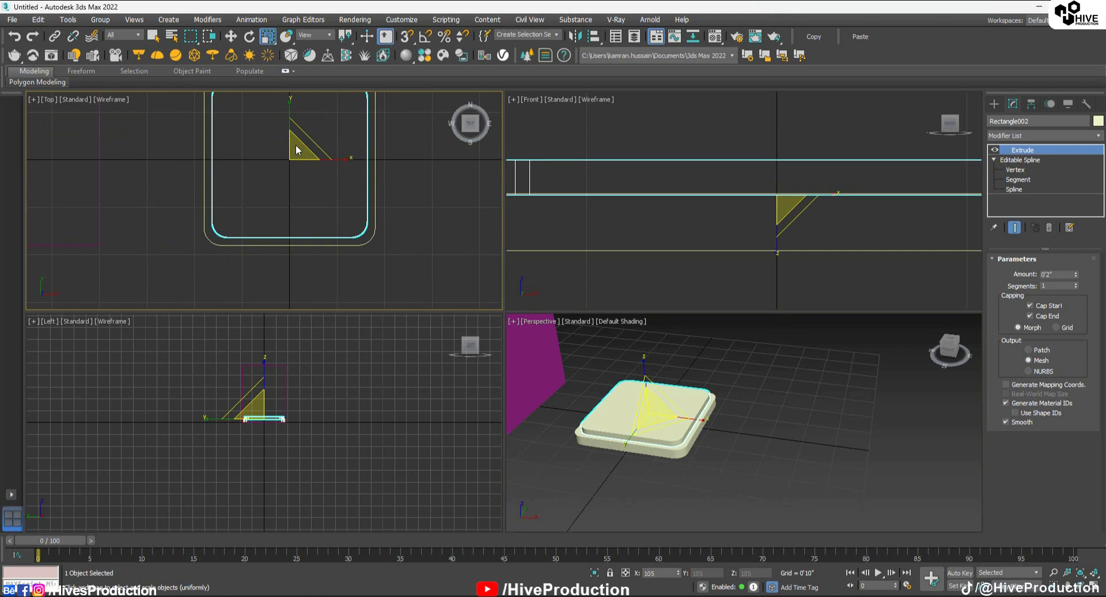
{"action": "scroll", "coordinate": [783, 209], "scroll_direction": "down", "scroll_amount": 4}
Duplicate the upper slab to its side along X as an independent copy named Rectangle003
{"action": "left_click", "coordinate": [783, 209]}
{"action": "scroll", "coordinate": [783, 209], "scroll_direction": "up", "scroll_amount": 4}
{"action": "left_click", "coordinate": [849, 245]}
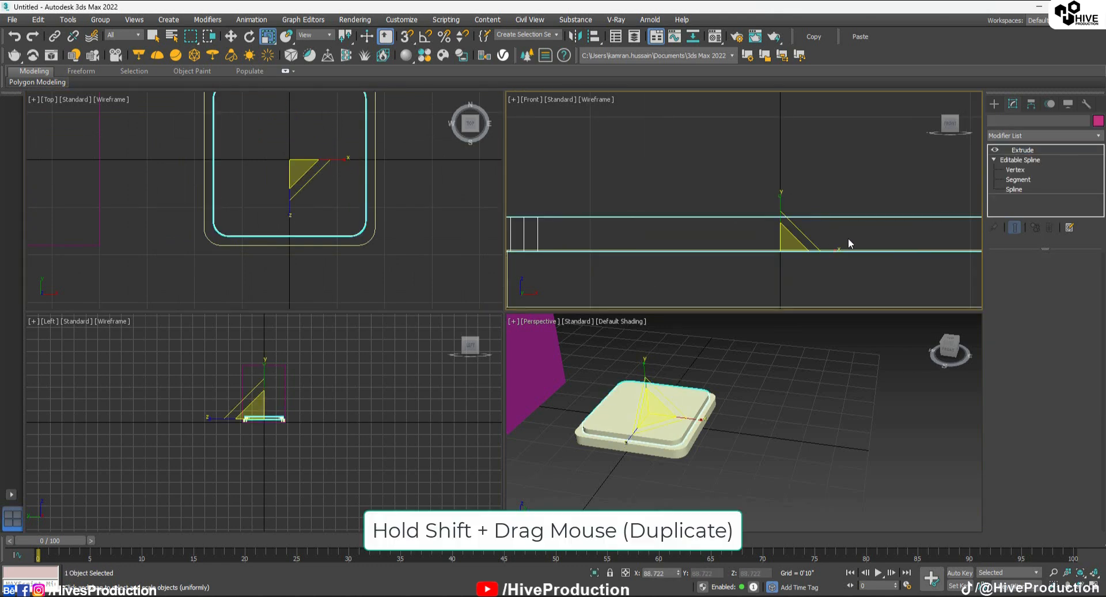
{"action": "scroll", "coordinate": [696, 197], "scroll_direction": "down", "scroll_amount": 6}
{"action": "scroll", "coordinate": [754, 226], "scroll_direction": "up", "scroll_amount": 4}
{"action": "key", "text": "w"}
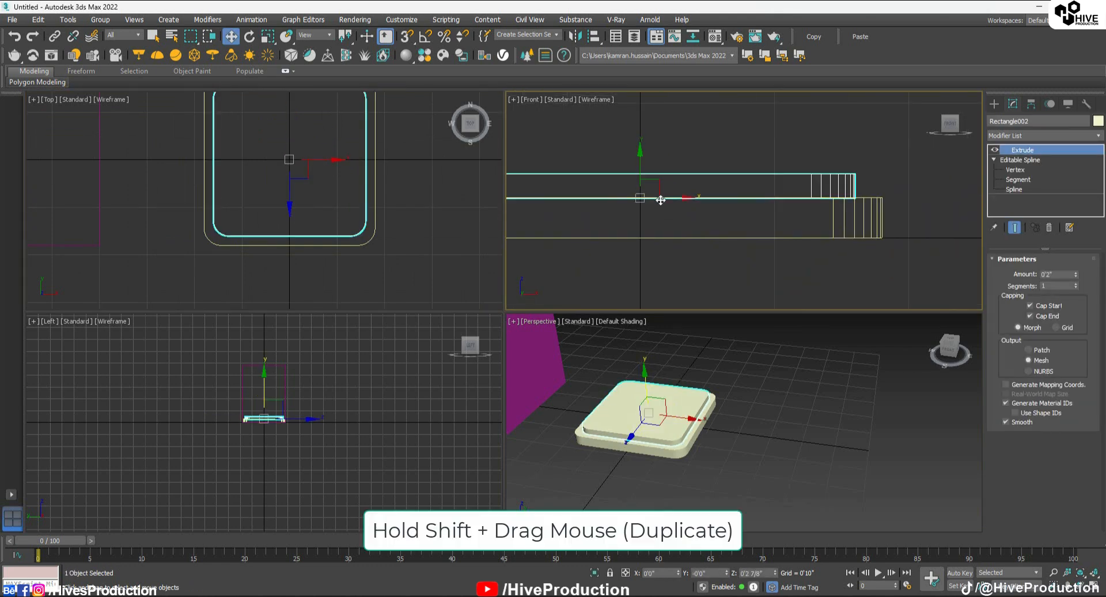
{"action": "left_click_drag", "start_coordinate": [661, 197], "coordinate": [788, 198], "text": "shift"}
{"action": "left_click", "coordinate": [552, 352]}
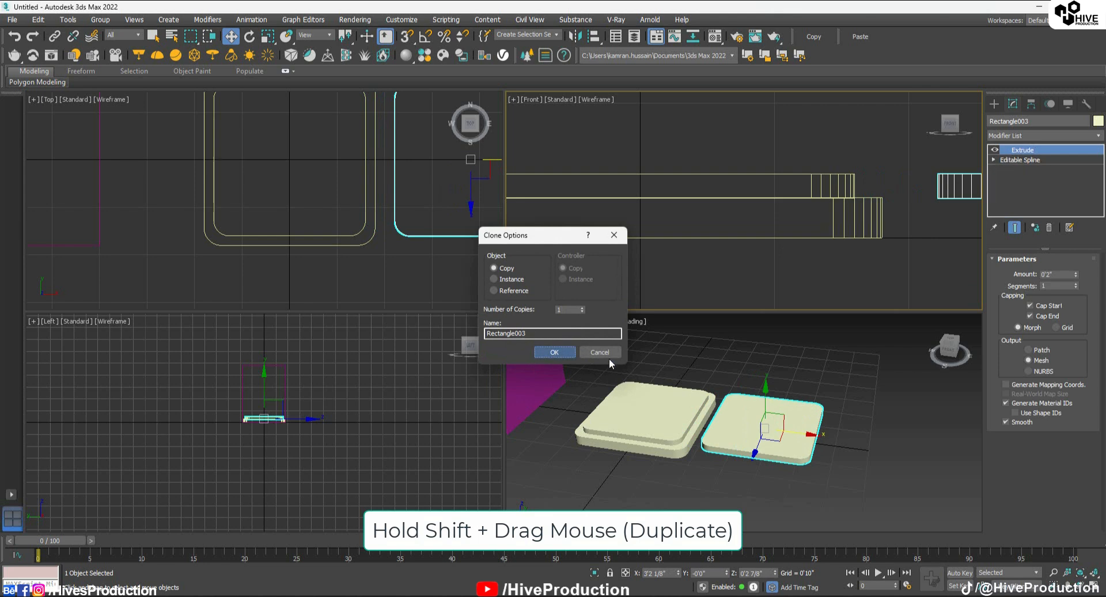
Return the copied slab to its Editable Spline level, scale it to about 84%, and center it at X 0'0"
{"action": "left_click", "coordinate": [773, 419]}
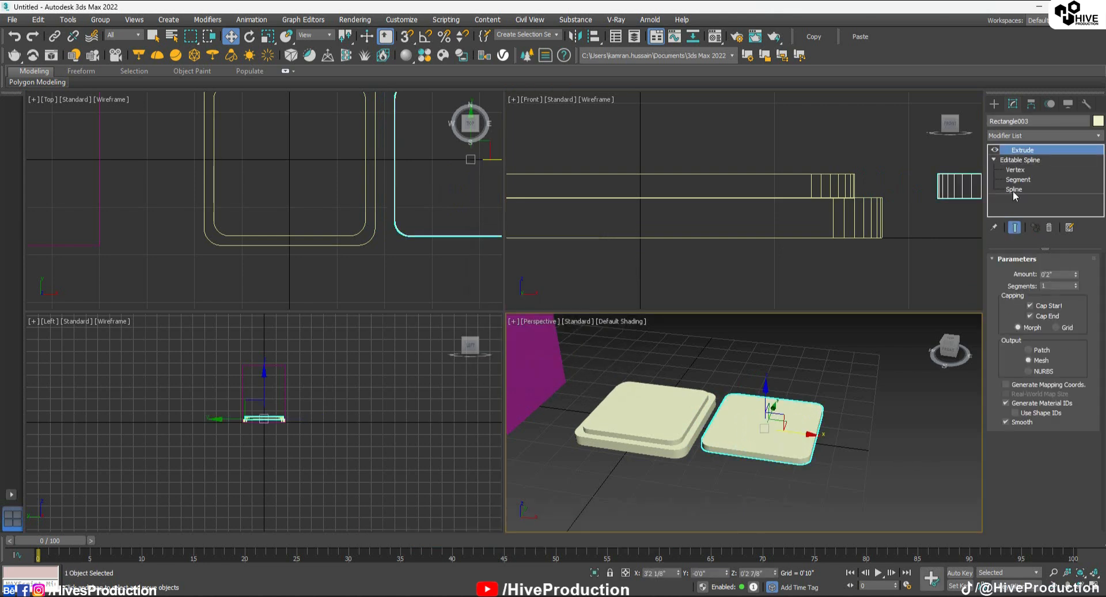
{"action": "left_click", "coordinate": [1019, 160]}
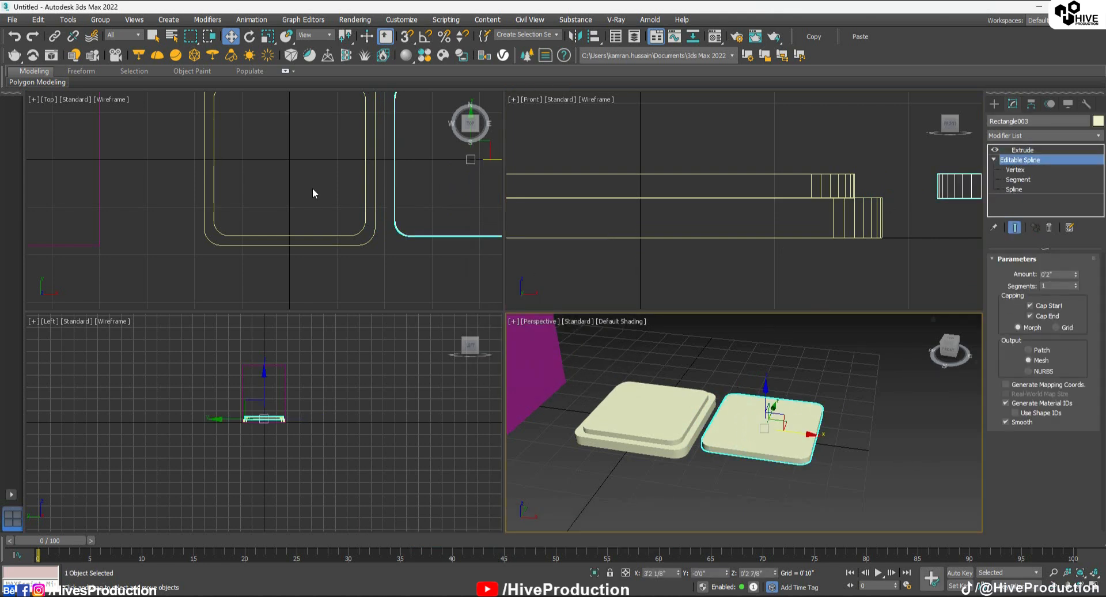
{"action": "scroll", "coordinate": [338, 197], "scroll_direction": "down", "scroll_amount": 3}
{"action": "scroll", "coordinate": [414, 182], "scroll_direction": "up", "scroll_amount": 3}
{"action": "key", "text": "r"}
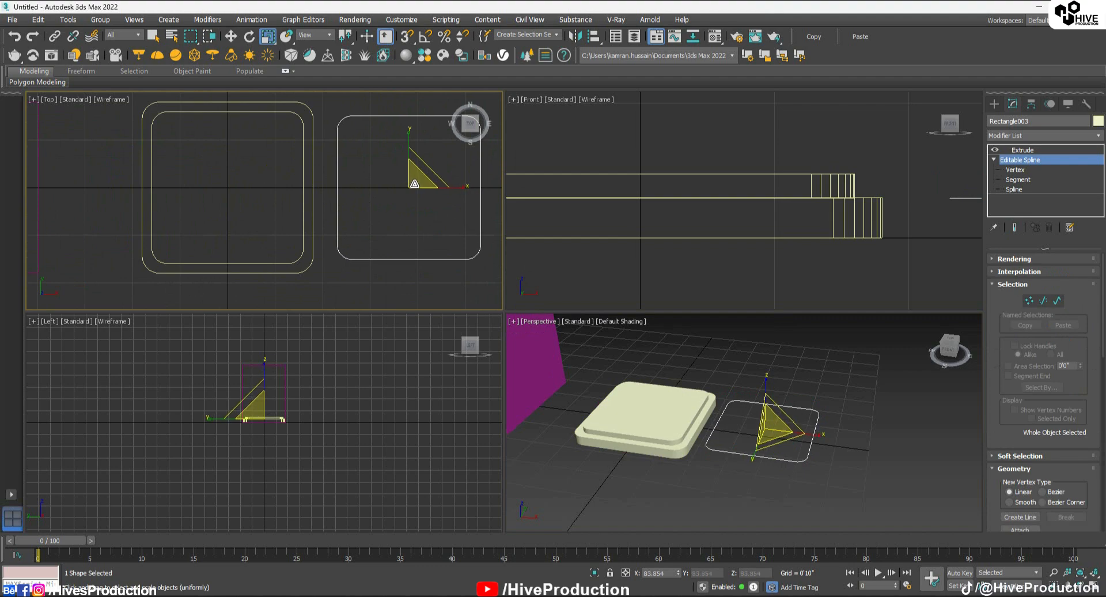
{"action": "key", "text": "w"}
{"action": "right_click", "coordinate": [678, 574]}
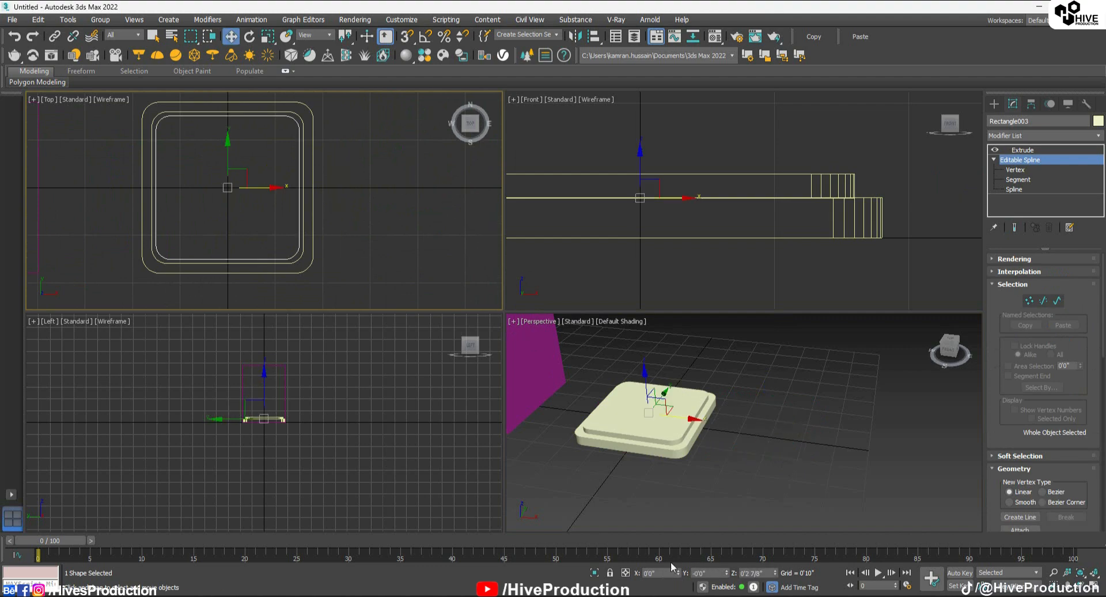
Move the copied spline back beside the slabs and outline it into a thin extruded rounded-square ring
{"action": "left_click_drag", "start_coordinate": [267, 190], "coordinate": [452, 191]}
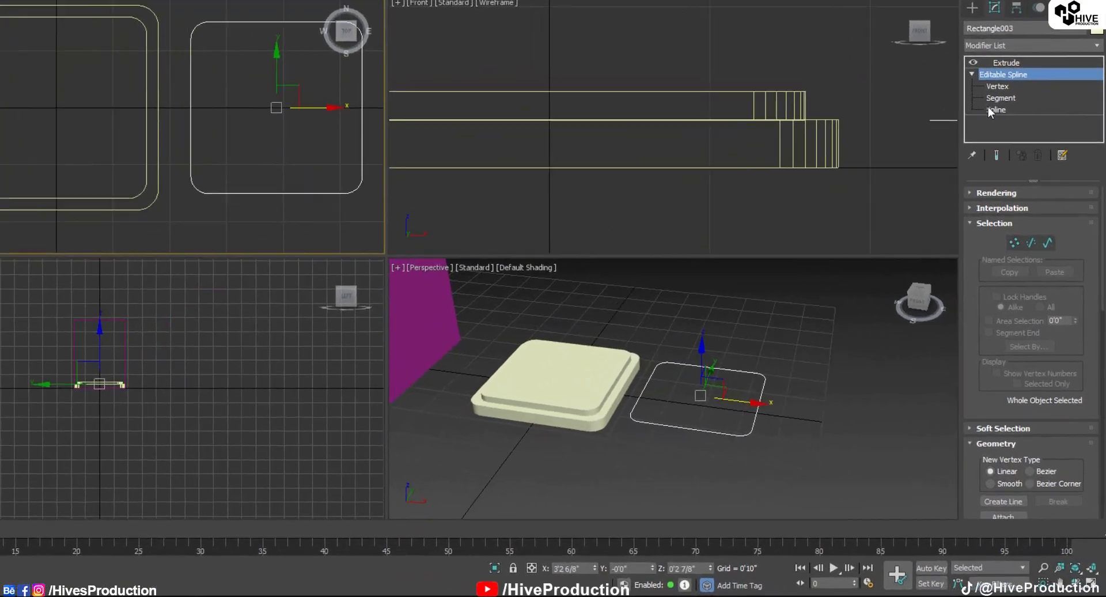
{"action": "left_click", "coordinate": [1013, 188]}
{"action": "scroll", "coordinate": [973, 322], "scroll_direction": "down", "scroll_amount": 10}
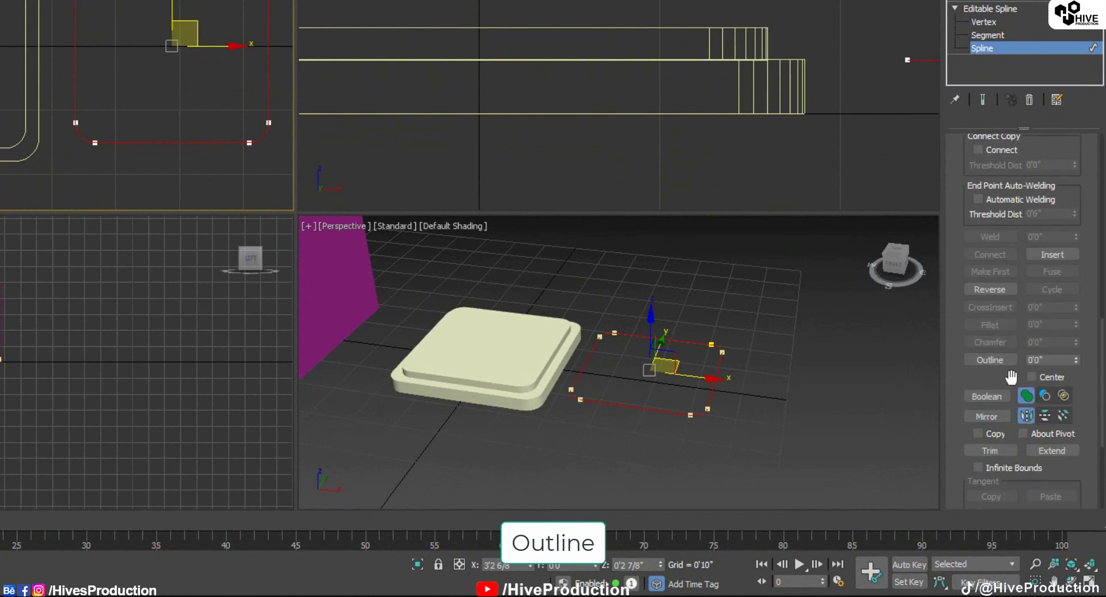
{"action": "left_click", "coordinate": [995, 361]}
{"action": "scroll", "coordinate": [717, 385], "scroll_direction": "up", "scroll_amount": 5}
{"action": "mouse_move", "coordinate": [736, 391]}
{"action": "left_mouse_down"}
{"action": "mouse_move", "coordinate": [723, 382]}
{"action": "mouse_move", "coordinate": [735, 385]}
{"action": "left_mouse_up"}
{"action": "left_click", "coordinate": [987, 9]}
{"action": "left_click", "coordinate": [987, 68]}
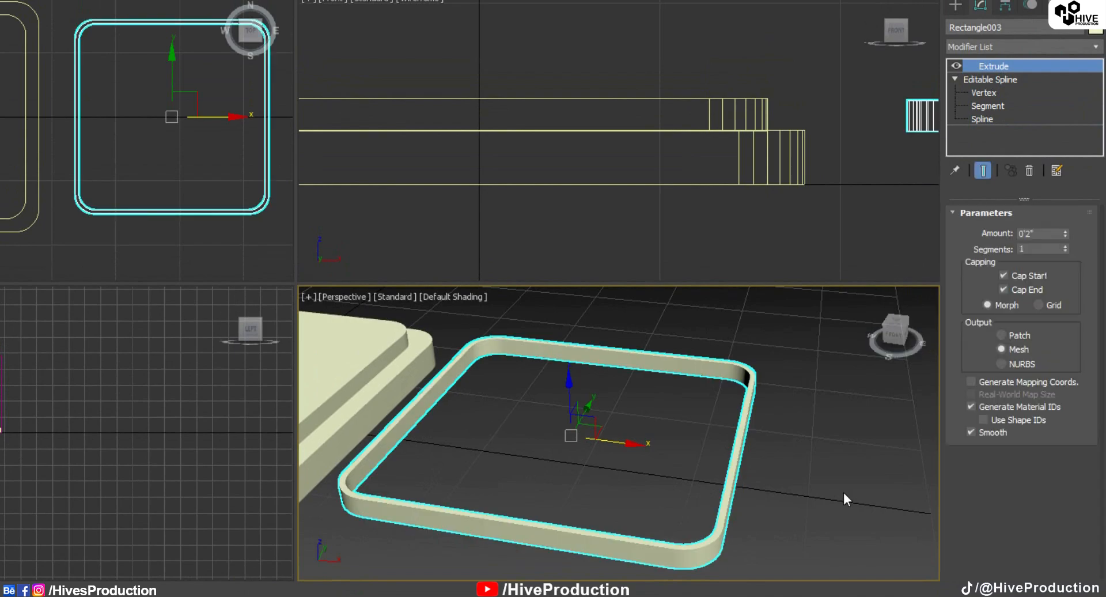
Center the ring over the slabs by resetting its X position to 0'0"
{"action": "left_click_drag", "start_coordinate": [835, 461], "coordinate": [752, 516]}
{"action": "left_click", "coordinate": [600, 523]}
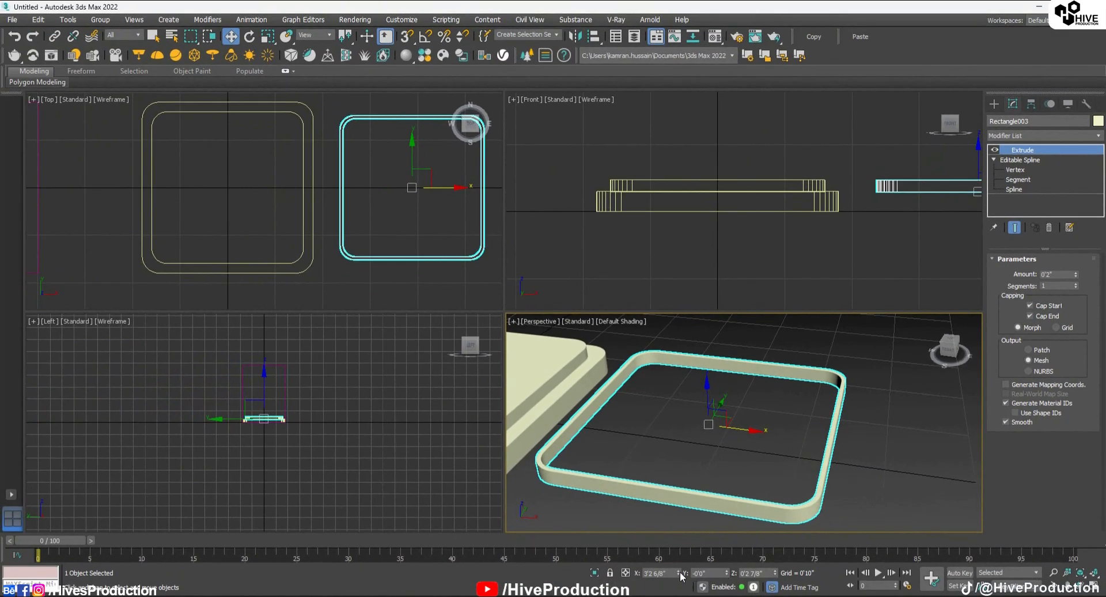
{"action": "right_click", "coordinate": [679, 572]}
{"action": "scroll", "coordinate": [881, 418], "scroll_direction": "down", "scroll_amount": 5}
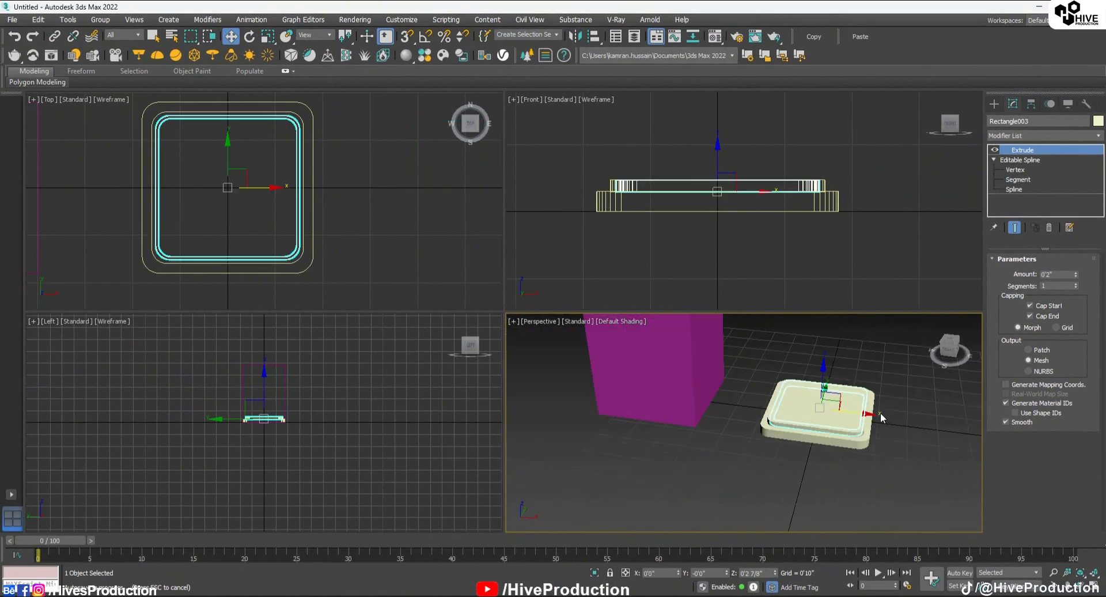
Raise the ring vertically until it rests on the top face of the upper slab
{"action": "scroll", "coordinate": [836, 422], "scroll_direction": "up", "scroll_amount": 2}
{"action": "scroll", "coordinate": [725, 167], "scroll_direction": "up", "scroll_amount": 4}
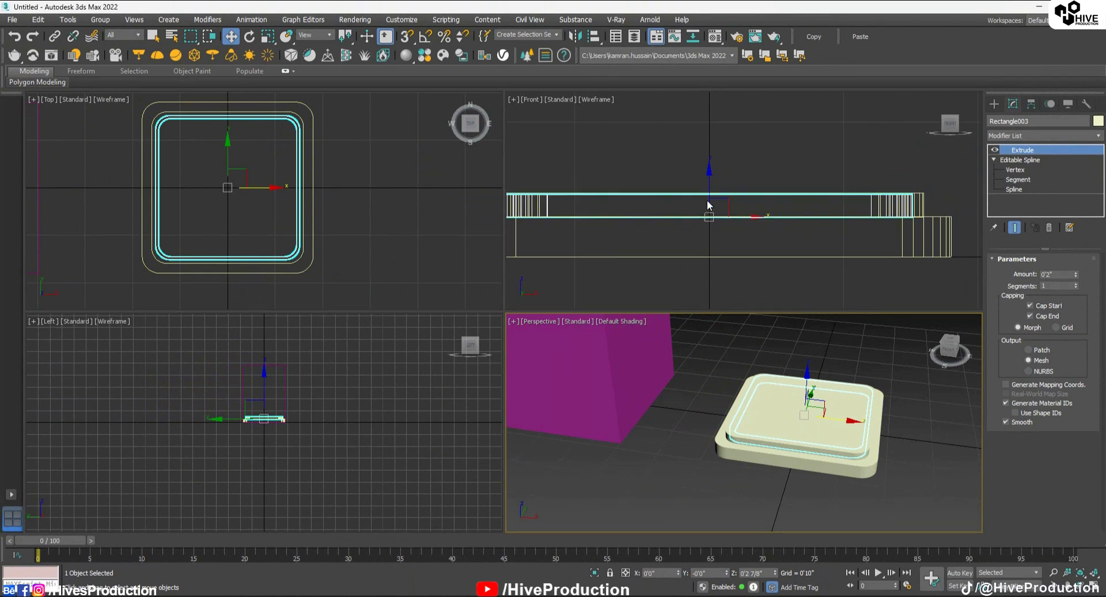
{"action": "left_click_drag", "start_coordinate": [712, 195], "coordinate": [712, 166]}
{"action": "key", "text": "r"}
{"action": "key", "text": "w"}
{"action": "left_click", "coordinate": [768, 287]}
{"action": "scroll", "coordinate": [768, 287], "scroll_direction": "down", "scroll_amount": 5}
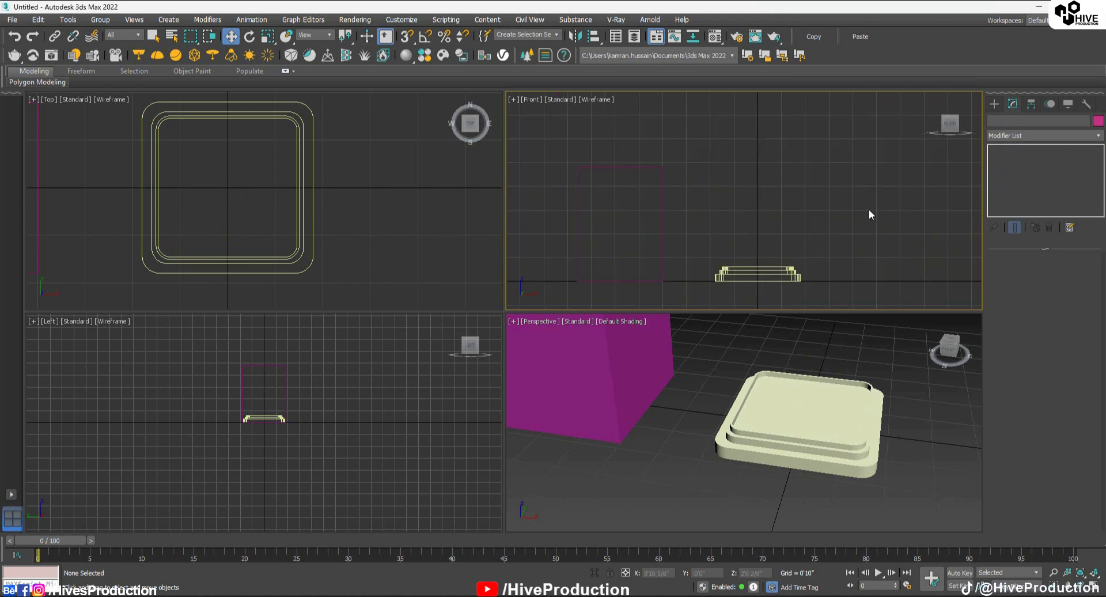
Move the large reference box along X to about -3'2", close beside the base slab
{"action": "scroll", "coordinate": [811, 247], "scroll_direction": "up", "scroll_amount": 1}
{"action": "scroll", "coordinate": [806, 239], "scroll_direction": "down", "scroll_amount": 1}
{"action": "scroll", "coordinate": [753, 226], "scroll_direction": "up", "scroll_amount": 1}
{"action": "left_click", "coordinate": [583, 231]}
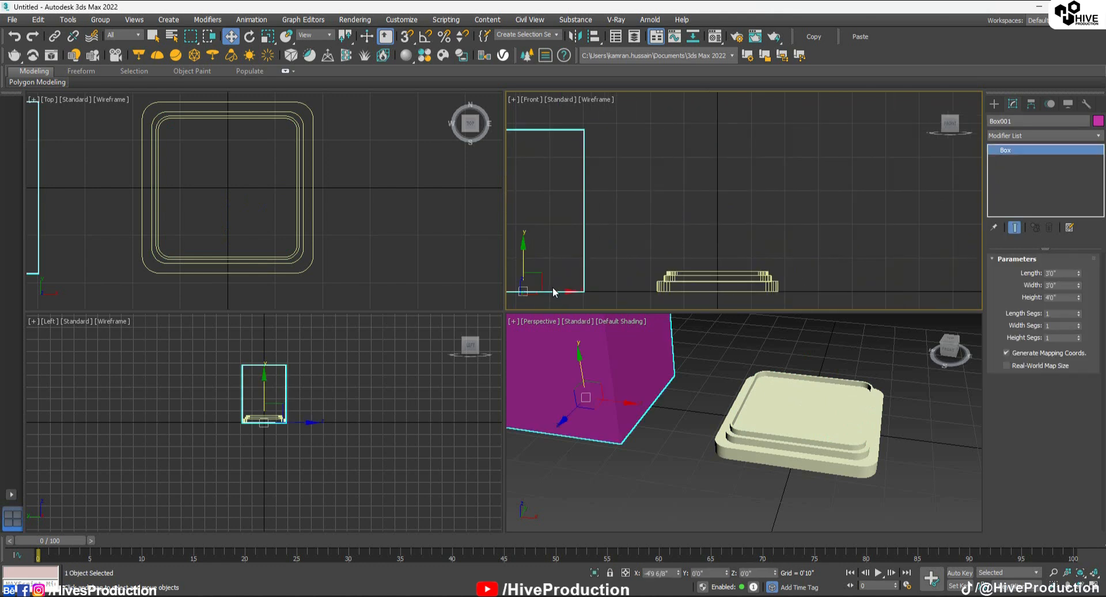
{"action": "left_click_drag", "start_coordinate": [553, 293], "coordinate": [620, 294]}
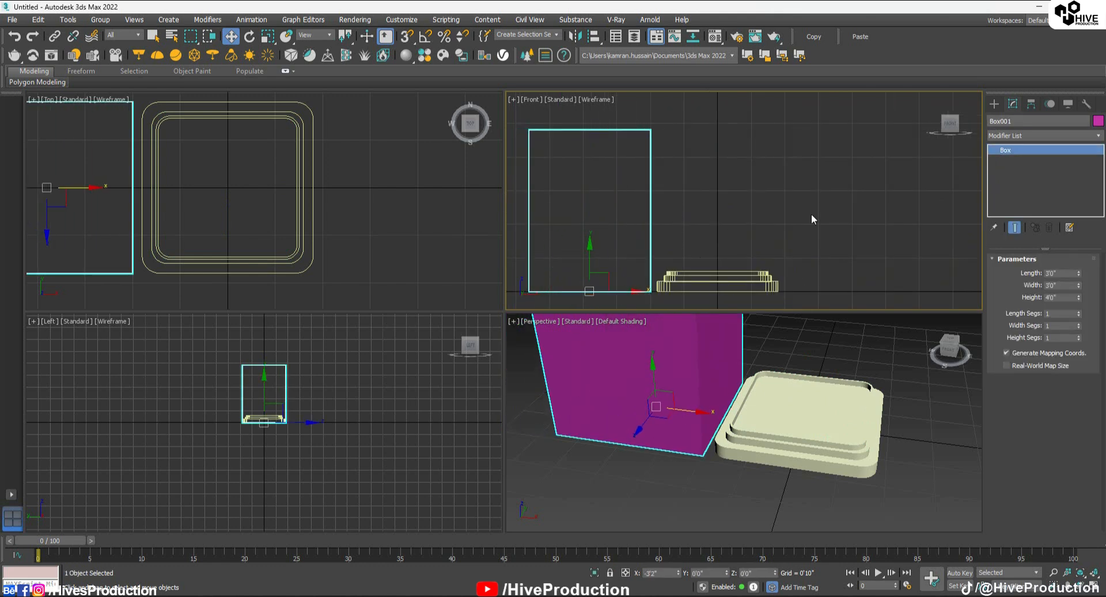
{"action": "left_click", "coordinate": [812, 217]}
Create a thin upright box about 0'1 4/8" wide near the slabs' center and raise it onto the upper slab as a spacer
{"action": "left_click", "coordinate": [994, 104]}
{"action": "left_click", "coordinate": [993, 122]}
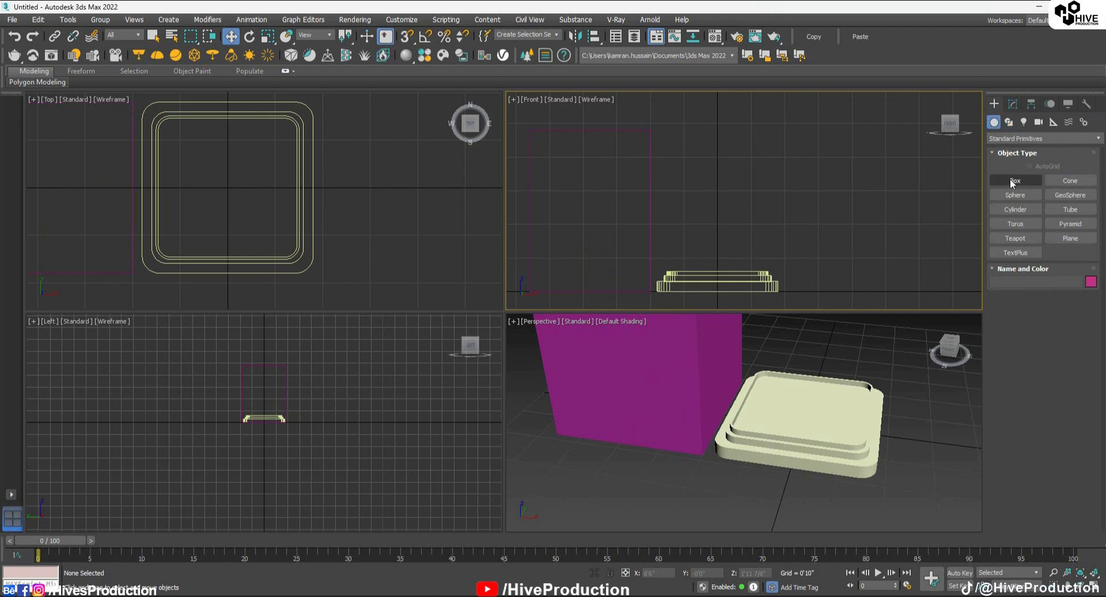
{"action": "left_click", "coordinate": [1014, 180]}
{"action": "left_click_drag", "start_coordinate": [228, 190], "coordinate": [235, 194]}
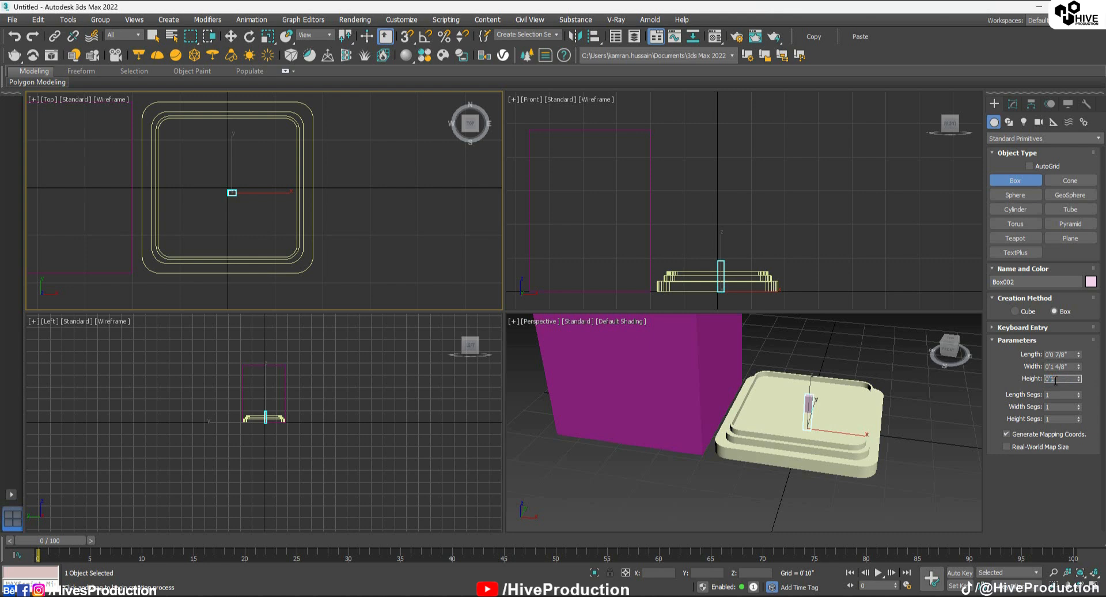
{"action": "scroll", "coordinate": [760, 217], "scroll_direction": "up", "scroll_amount": 4}
{"action": "key", "text": "w"}
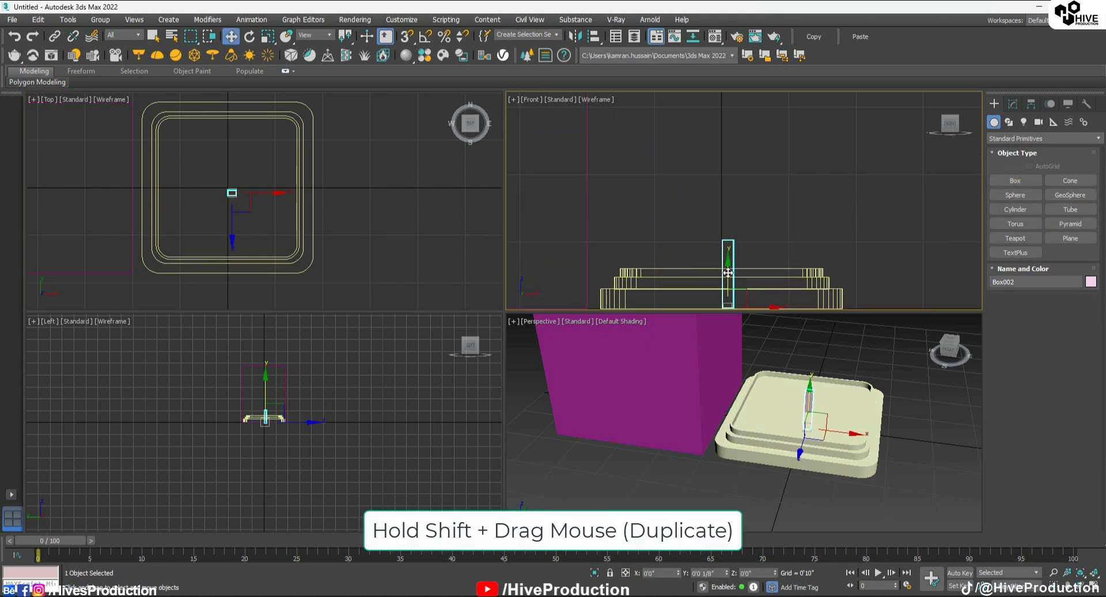
Duplicate the upper slab and ring together upward to the spacer's top, making 2 independent copies for evenly spaced tiers
{"action": "left_click", "coordinate": [801, 284], "text": "ctrl"}
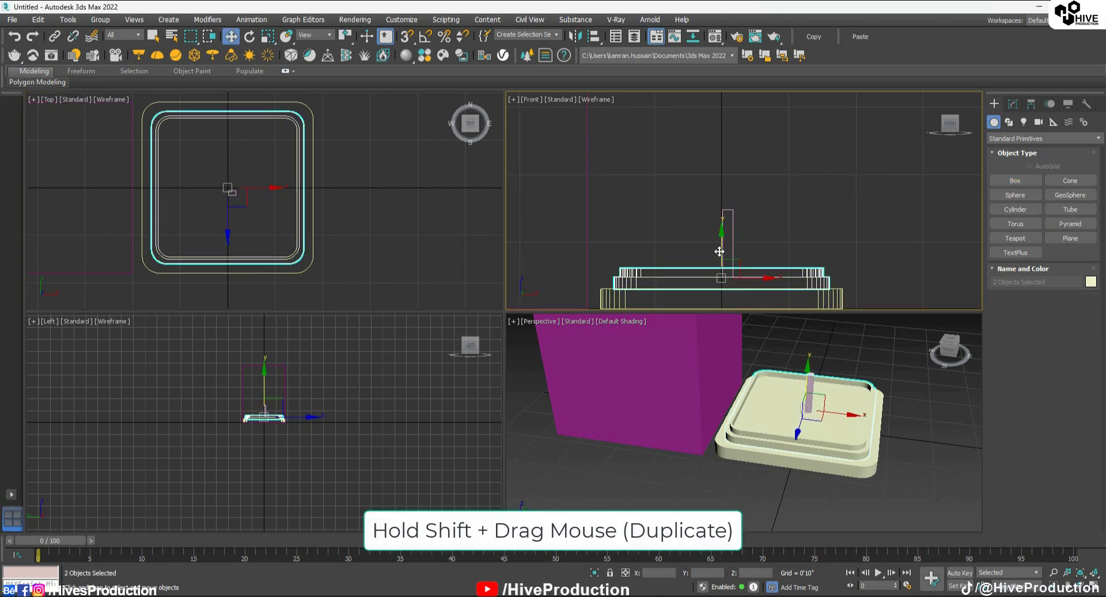
{"action": "left_click_drag", "start_coordinate": [719, 251], "coordinate": [740, 172], "text": "shift"}
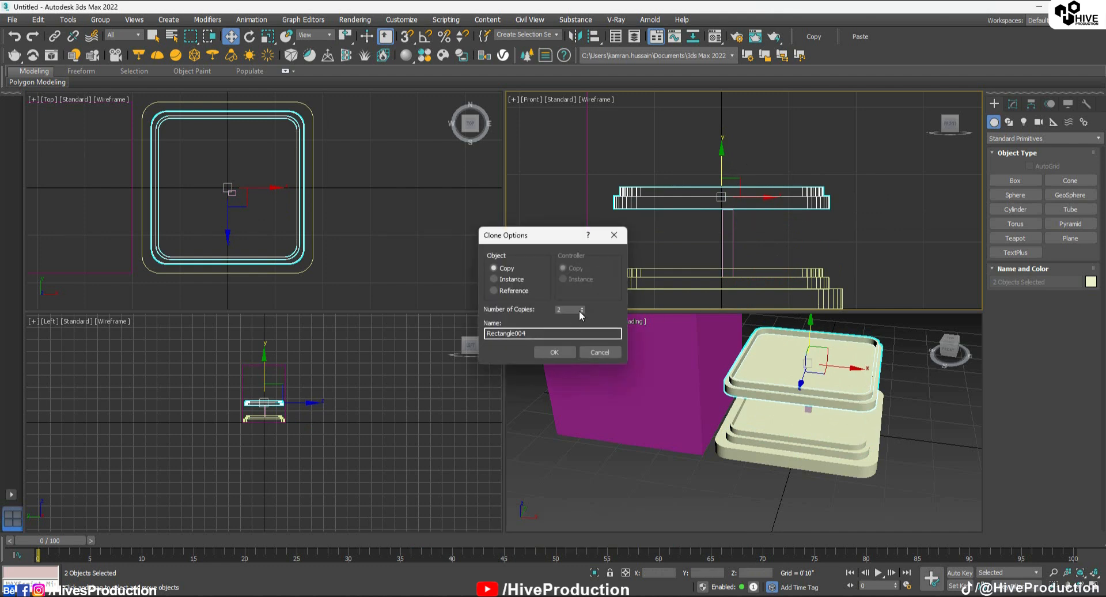
{"action": "left_click", "coordinate": [582, 307]}
{"action": "left_click", "coordinate": [554, 351]}
{"action": "scroll", "coordinate": [761, 271], "scroll_direction": "down", "scroll_amount": 3}
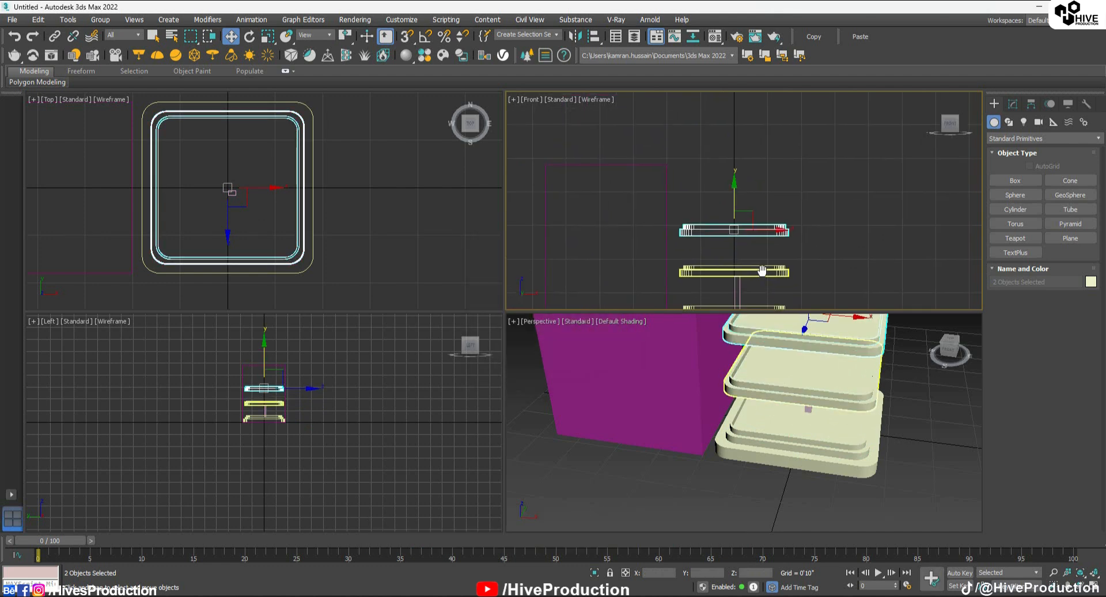
{"action": "left_click", "coordinate": [797, 253]}
Delete the small spacer box between the two lowest tiers
{"action": "middle_click_drag", "start_coordinate": [794, 250], "coordinate": [822, 182]}
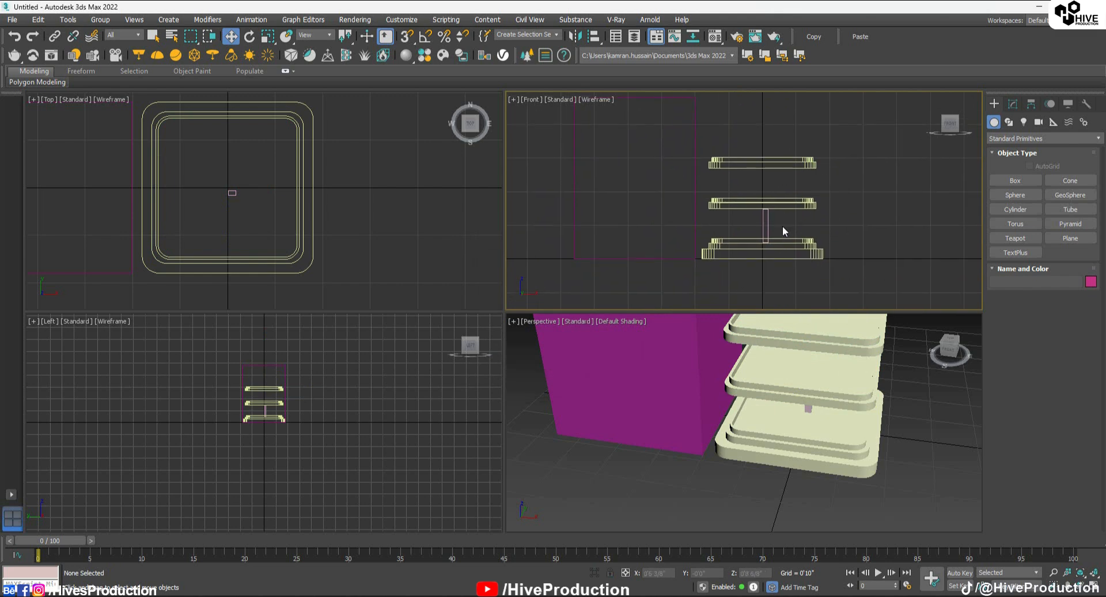
{"action": "left_click", "coordinate": [768, 230]}
{"action": "key", "text": "Delete"}
{"action": "left_click", "coordinate": [915, 396]}
{"action": "left_click", "coordinate": [675, 385]}
{"action": "scroll", "coordinate": [678, 386], "scroll_direction": "down", "scroll_amount": 5}
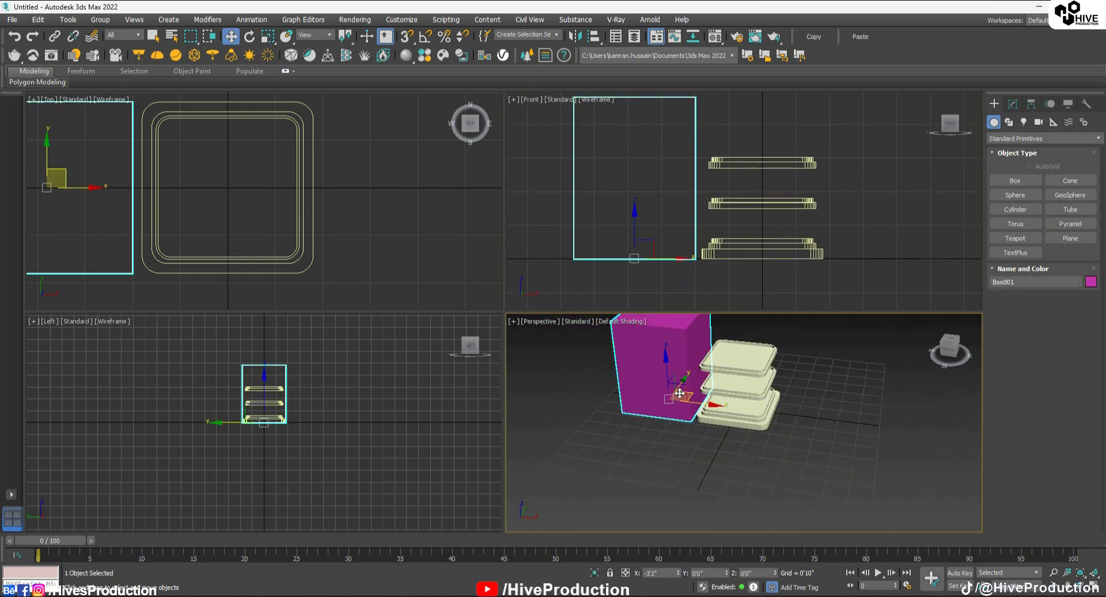
{"action": "middle_click_drag", "start_coordinate": [727, 357], "coordinate": [712, 389]}
Trace the reference box with a rectangle spline about 3'11 6/8" by 2'11 7/8" in the front view and center it at X 0'0"
{"action": "left_click", "coordinate": [908, 228]}
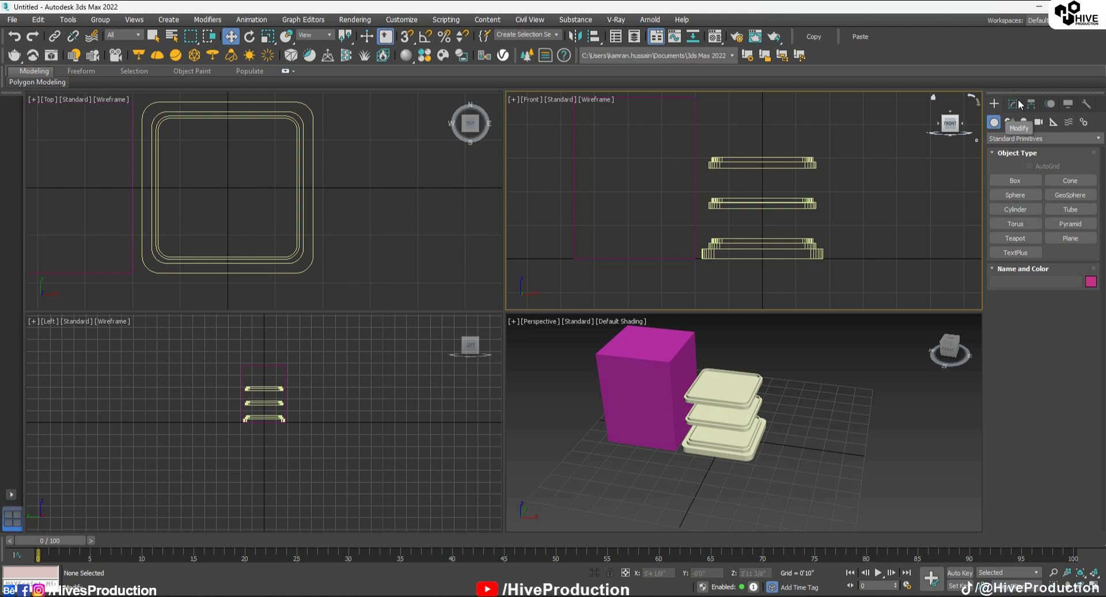
{"action": "left_click", "coordinate": [1009, 122]}
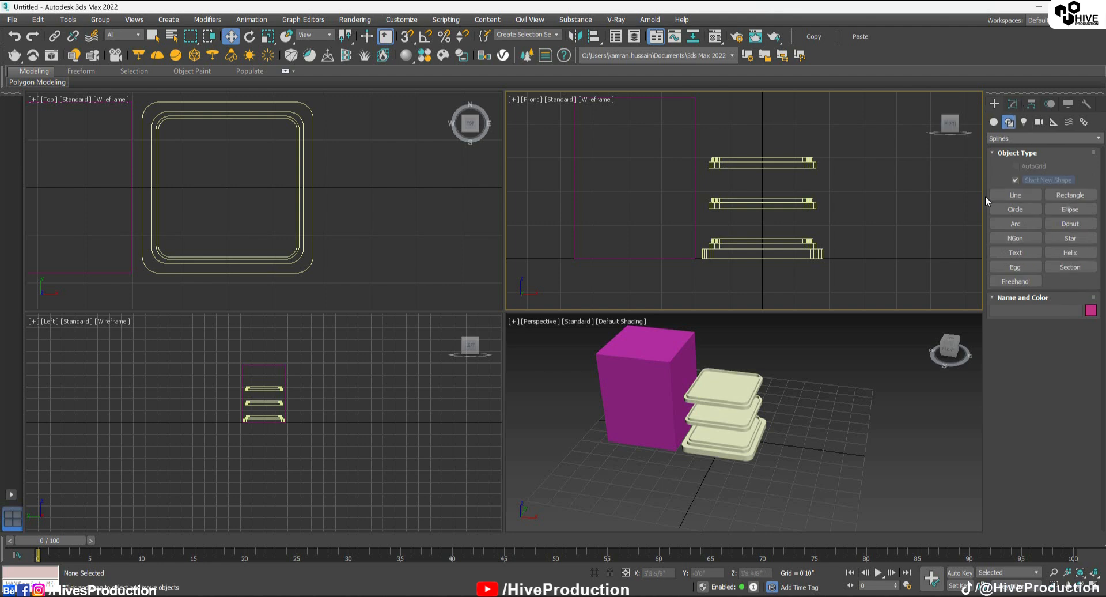
{"action": "left_click", "coordinate": [1070, 195]}
{"action": "scroll", "coordinate": [776, 186], "scroll_direction": "down", "scroll_amount": 2}
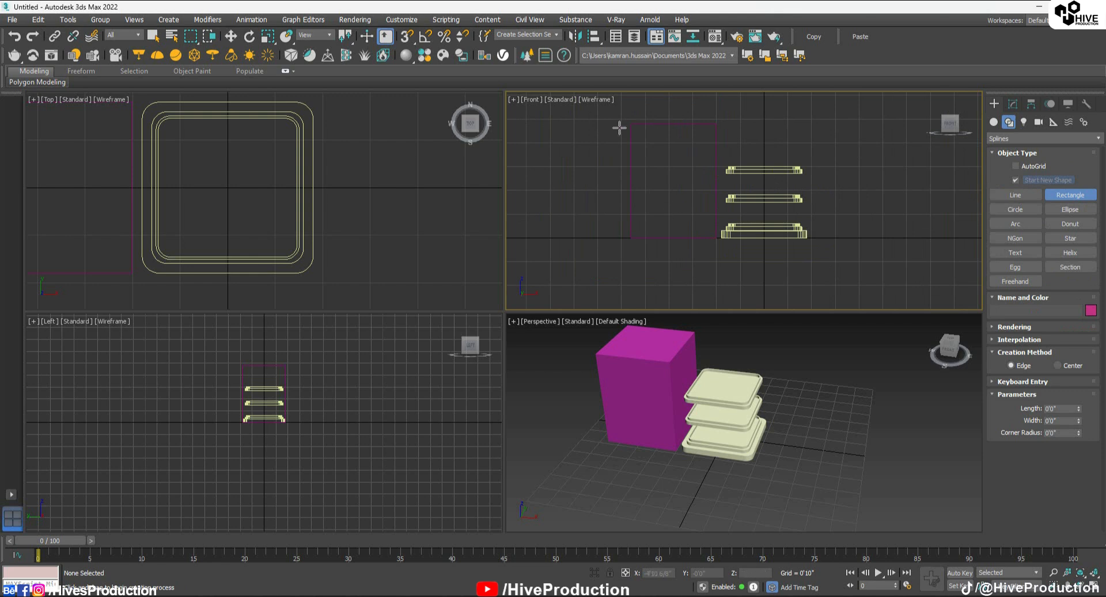
{"action": "left_click_drag", "start_coordinate": [630, 124], "coordinate": [715, 237]}
{"action": "key", "text": "w"}
{"action": "right_click", "coordinate": [674, 573]}
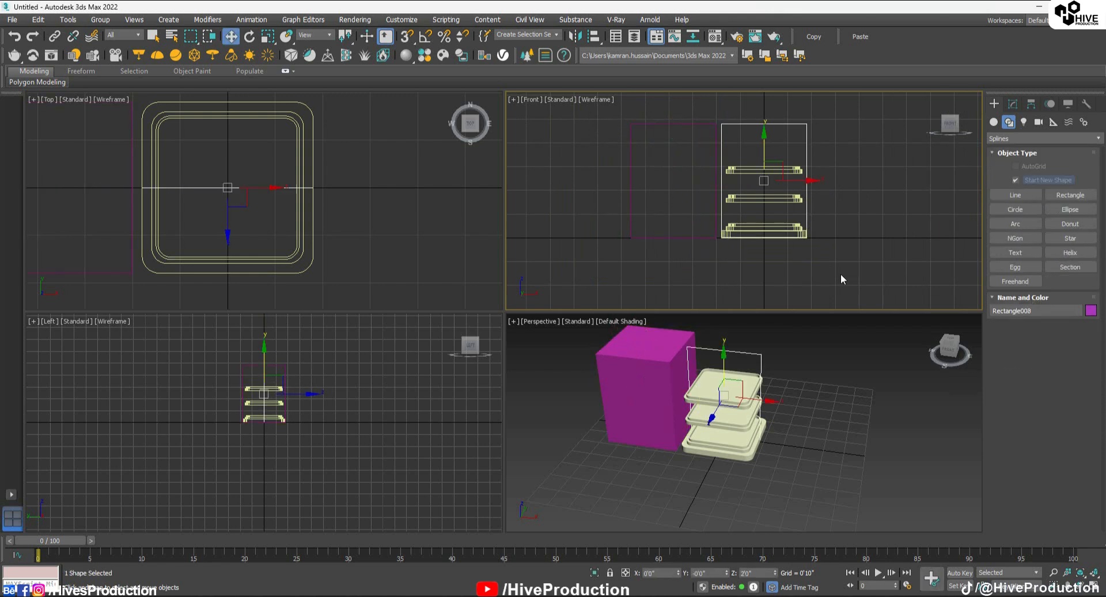
Delete the large reference box beside the tiers
{"action": "left_click", "coordinate": [841, 274]}
{"action": "left_click_drag", "start_coordinate": [637, 148], "coordinate": [654, 265]}
{"action": "key", "text": "Delete"}
Select the upright rectangle around the tiers and set its width to 3'0"
{"action": "left_click_drag", "start_coordinate": [851, 106], "coordinate": [743, 146]}
{"action": "left_click", "coordinate": [1011, 104]}
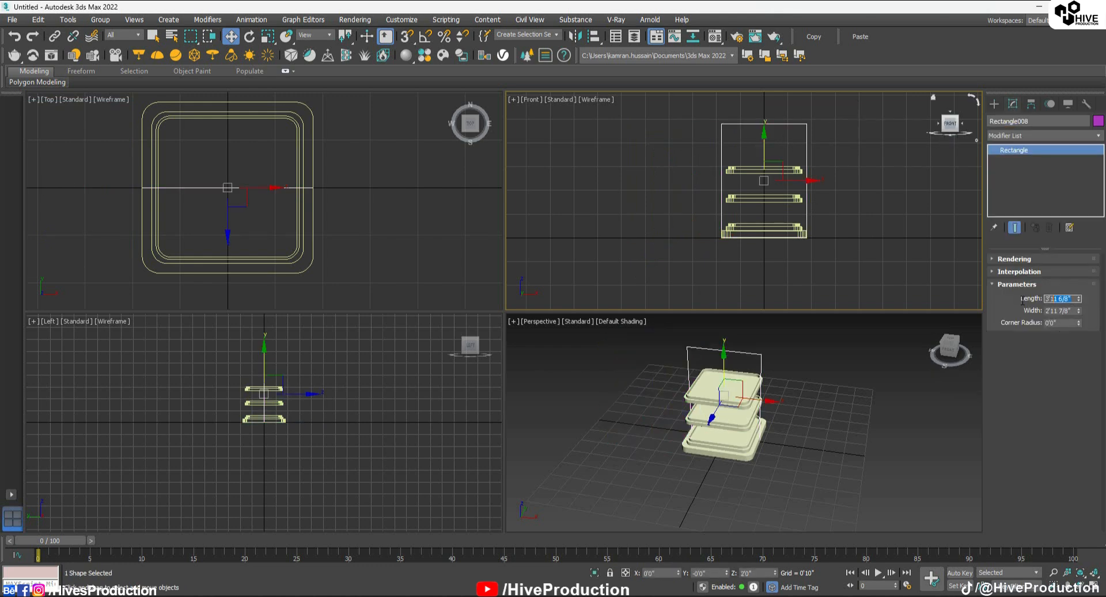
{"action": "key", "text": "Tab"}
{"action": "type", "text": "3"}
{"action": "key", "text": "Return"}
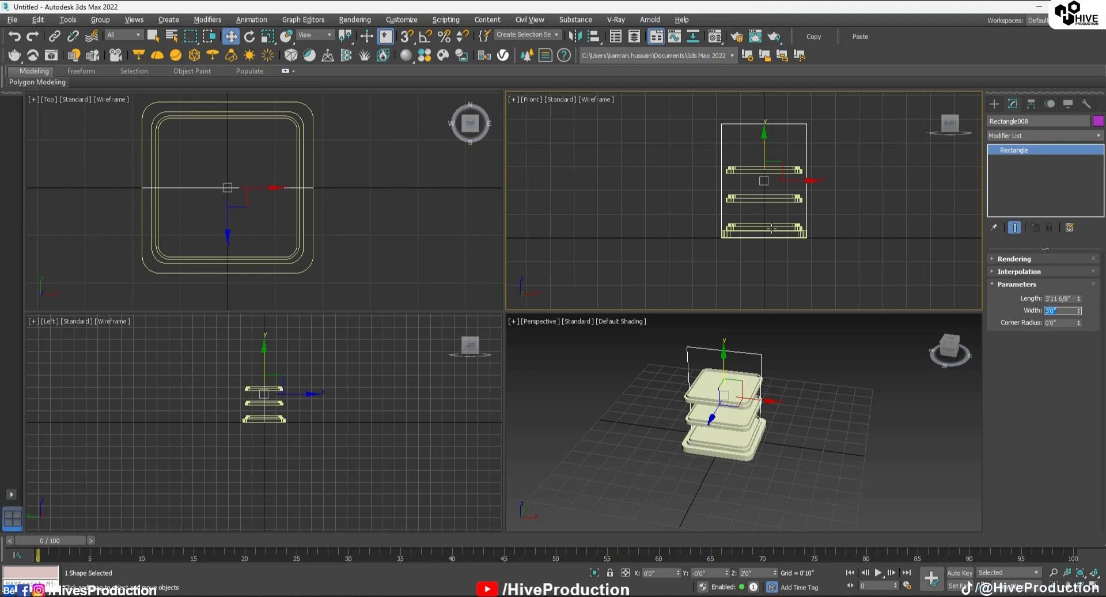
Reduce the upright rectangle's width to 2'10 1/8" so its sides fall inside the base slab's edges
{"action": "left_click", "coordinate": [831, 214]}
{"action": "scroll", "coordinate": [831, 214], "scroll_direction": "up", "scroll_amount": 2}
{"action": "left_click_drag", "start_coordinate": [787, 225], "coordinate": [785, 222]}
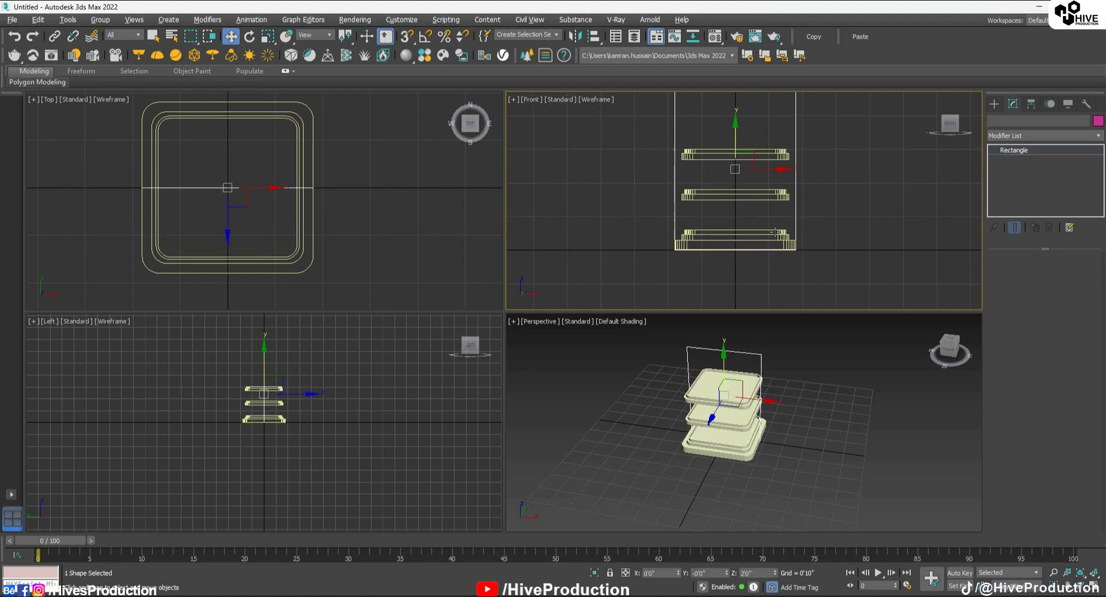
{"action": "right_click", "coordinate": [556, 74]}
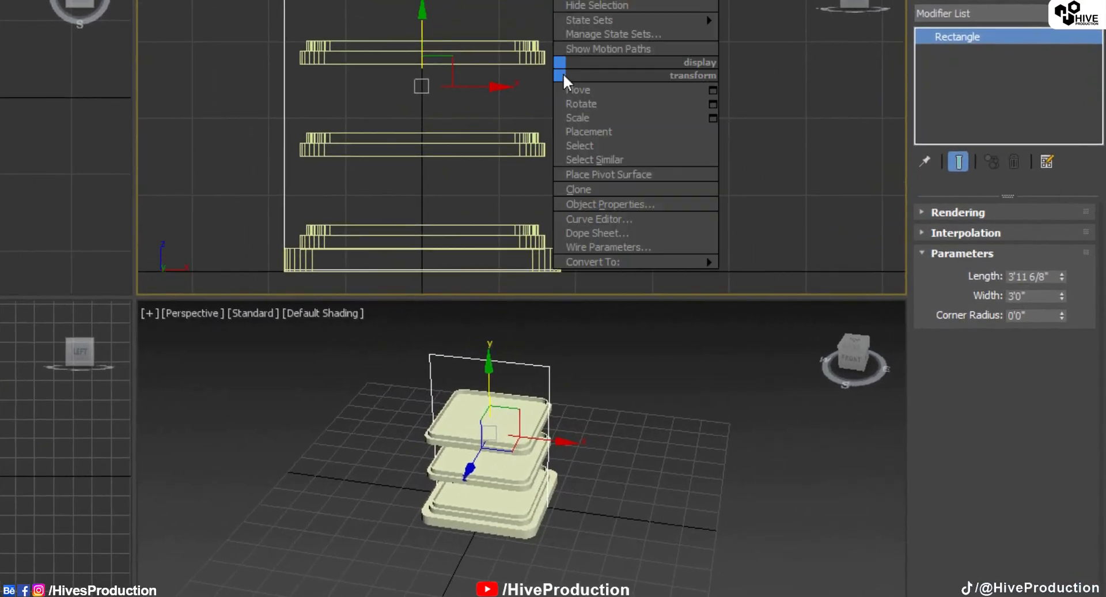
{"action": "left_click_drag", "start_coordinate": [1061, 296], "coordinate": [1068, 304]}
{"action": "scroll", "coordinate": [583, 123], "scroll_direction": "down", "scroll_amount": 2}
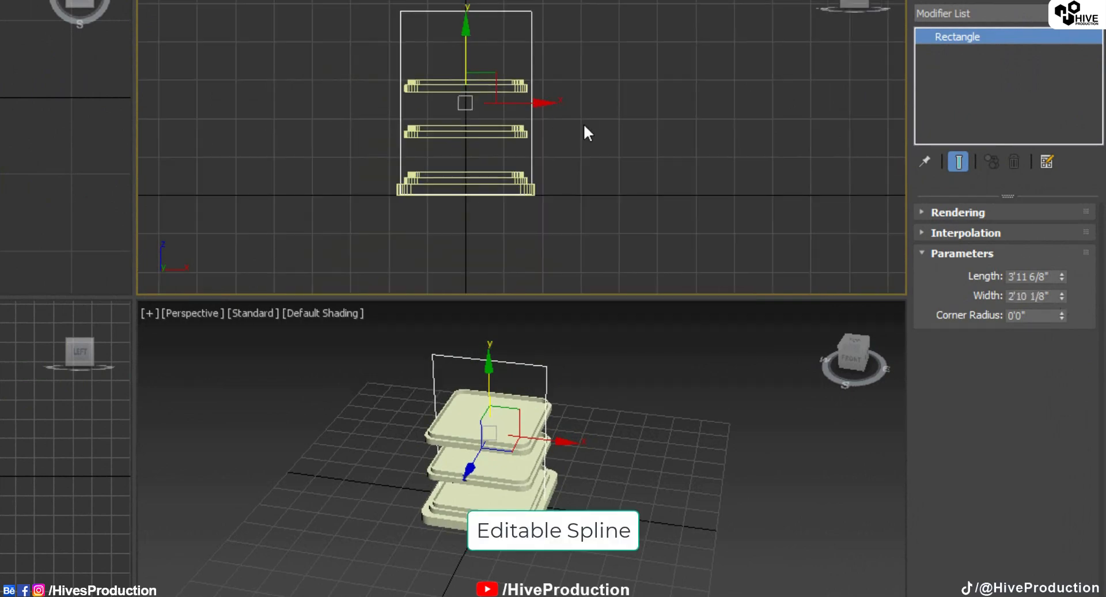
Convert the upright rectangle to an Editable Spline and delete its bottom segment
{"action": "right_click", "coordinate": [548, 159]}
{"action": "mouse_move", "coordinate": [617, 343]}
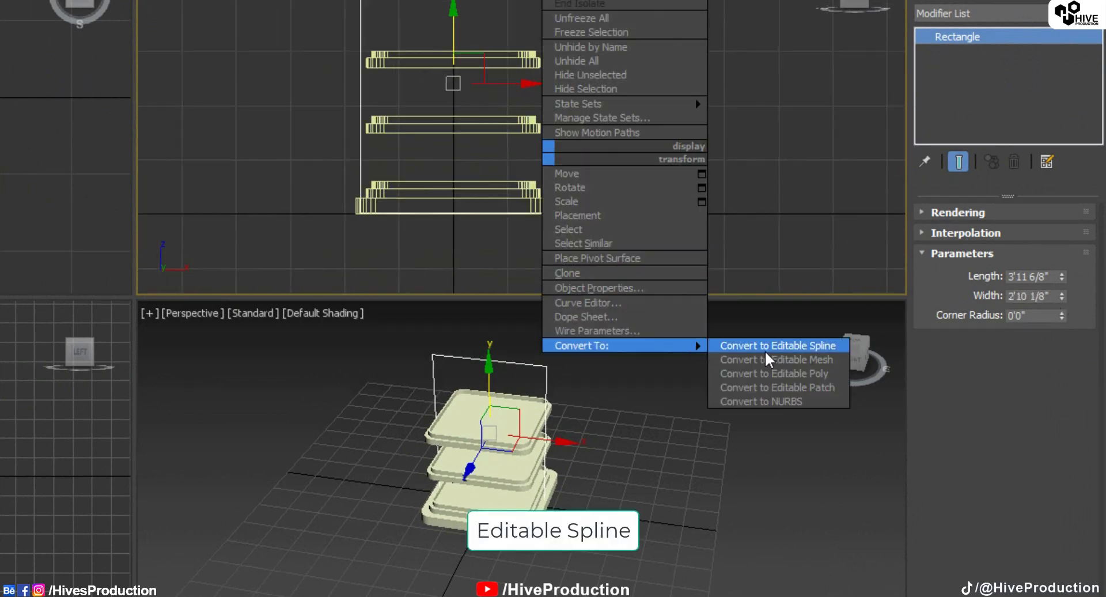
{"action": "left_click", "coordinate": [770, 343]}
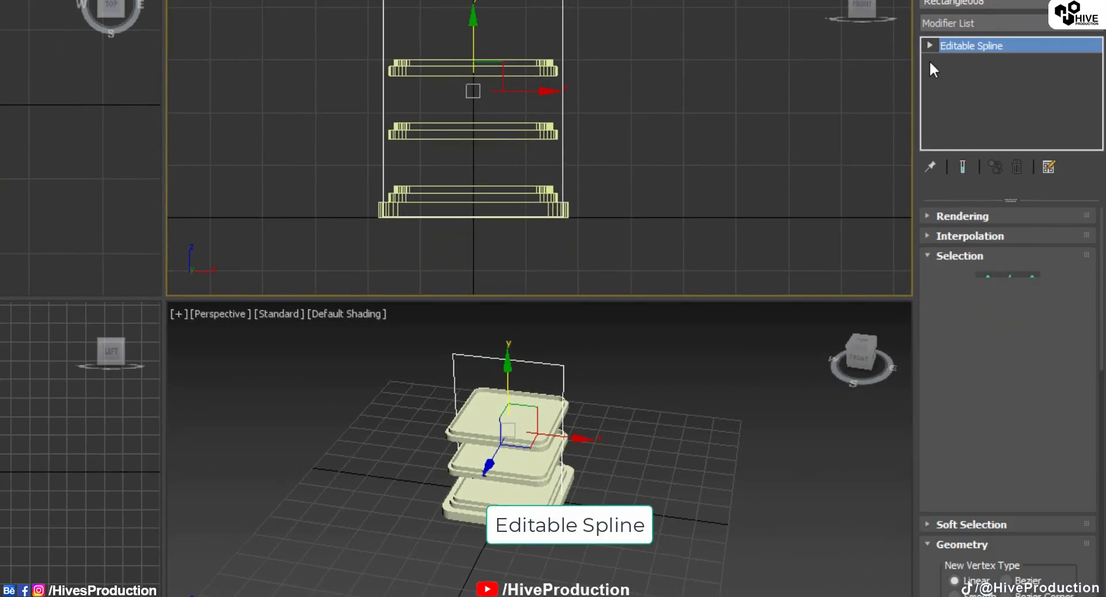
{"action": "left_click", "coordinate": [930, 45]}
{"action": "left_click", "coordinate": [968, 76]}
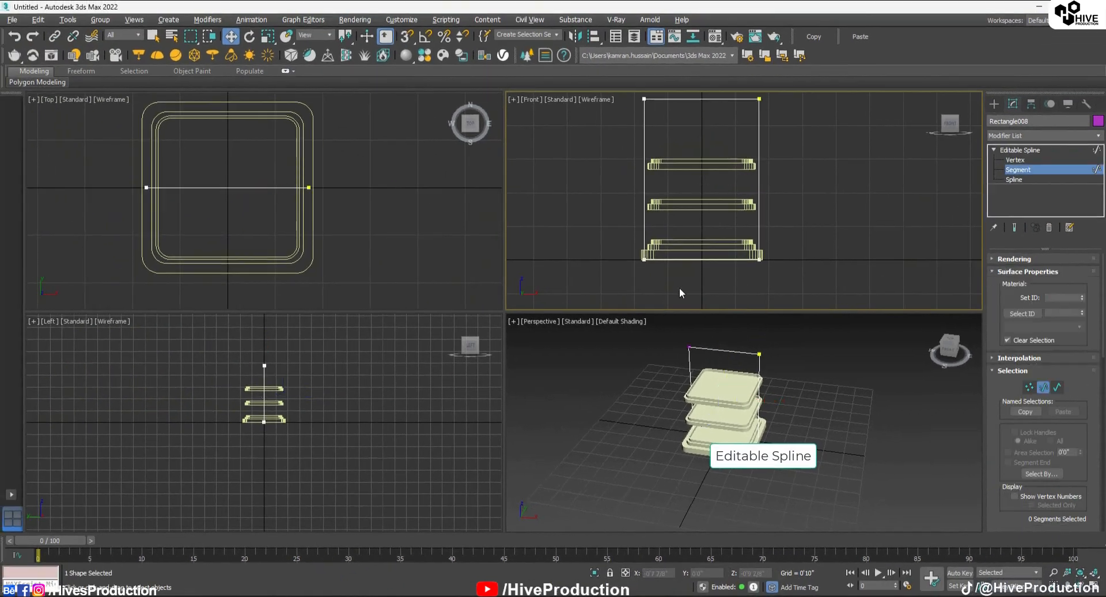
{"action": "left_click", "coordinate": [480, 217]}
{"action": "key", "text": "Delete"}
Fillet the two top corner vertices of the upright frame by about 0'3 7/8"
{"action": "key", "text": "alt+w"}
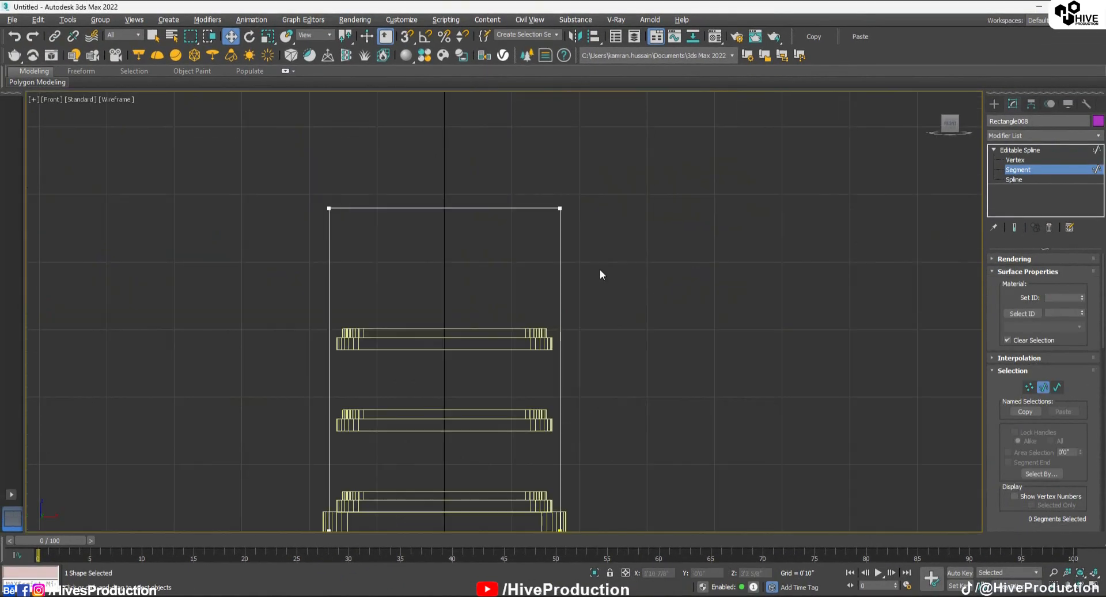
{"action": "middle_click_drag", "start_coordinate": [600, 269], "coordinate": [703, 235]}
{"action": "left_click", "coordinate": [1015, 160]}
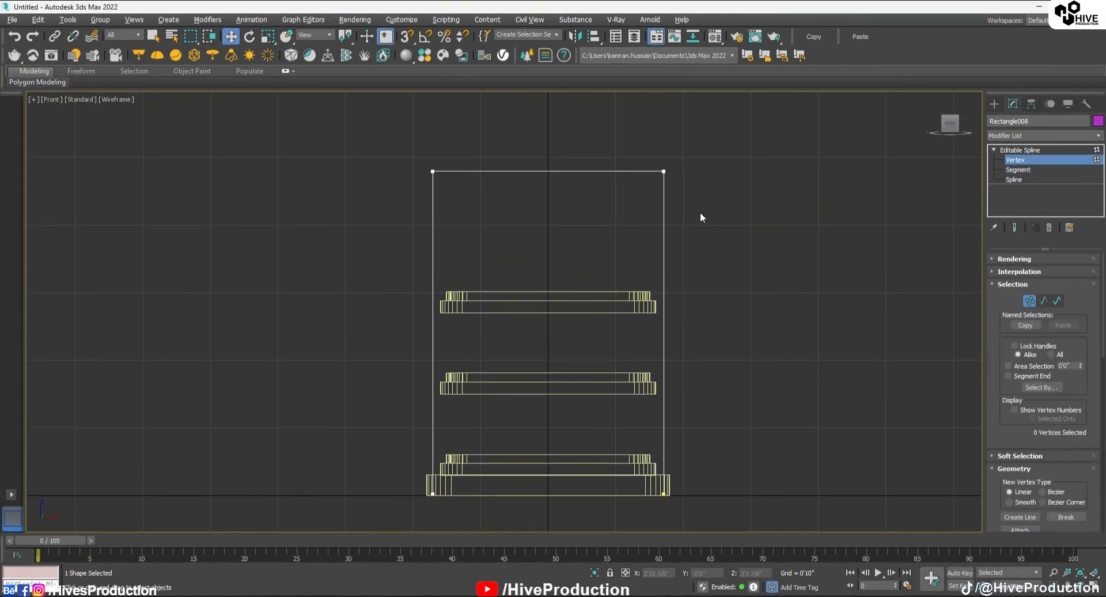
{"action": "left_click_drag", "start_coordinate": [781, 122], "coordinate": [399, 208]}
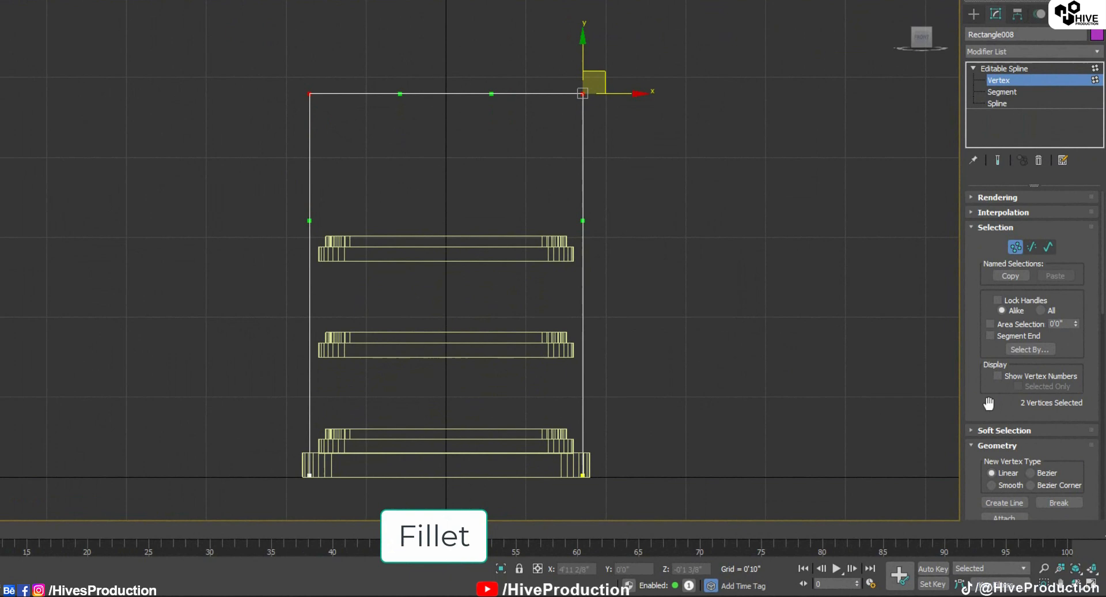
{"action": "left_click_drag", "start_coordinate": [988, 404], "coordinate": [936, 102]}
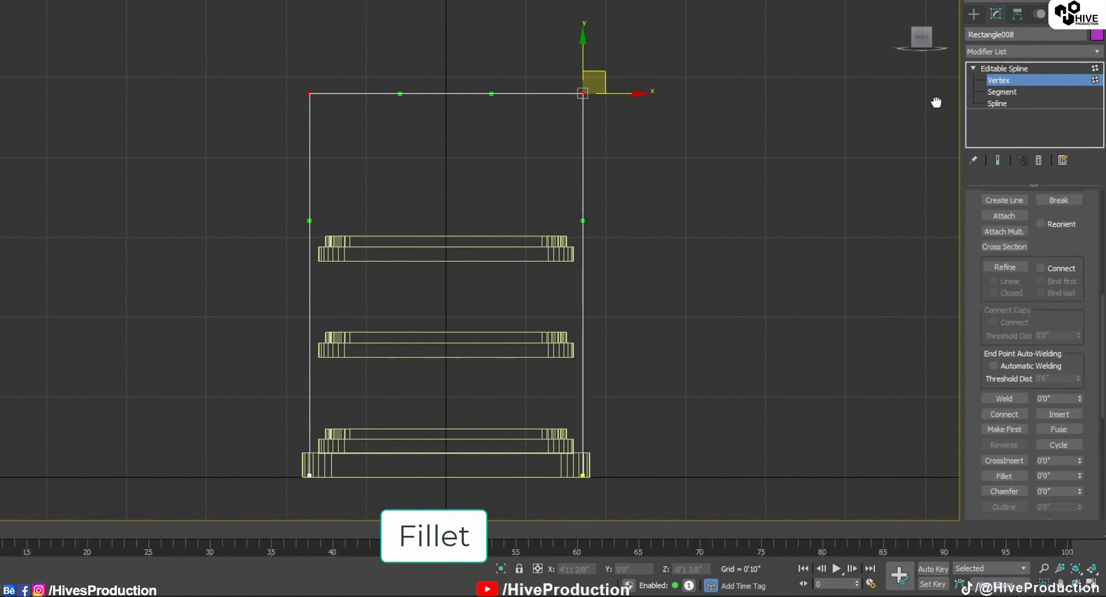
{"action": "left_click", "coordinate": [1003, 476]}
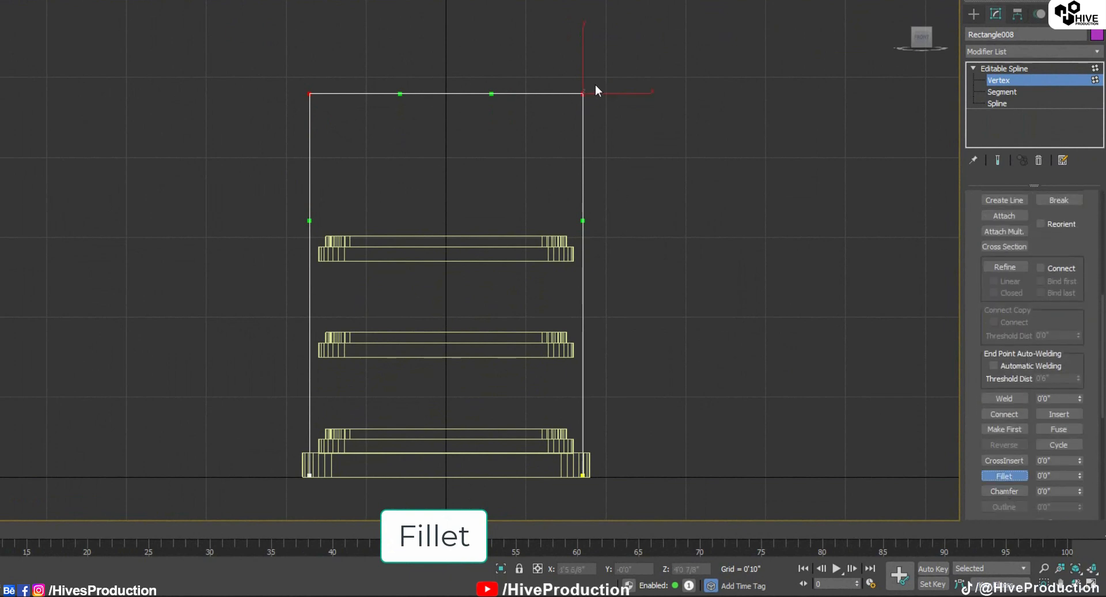
{"action": "left_click_drag", "start_coordinate": [583, 88], "coordinate": [586, 59]}
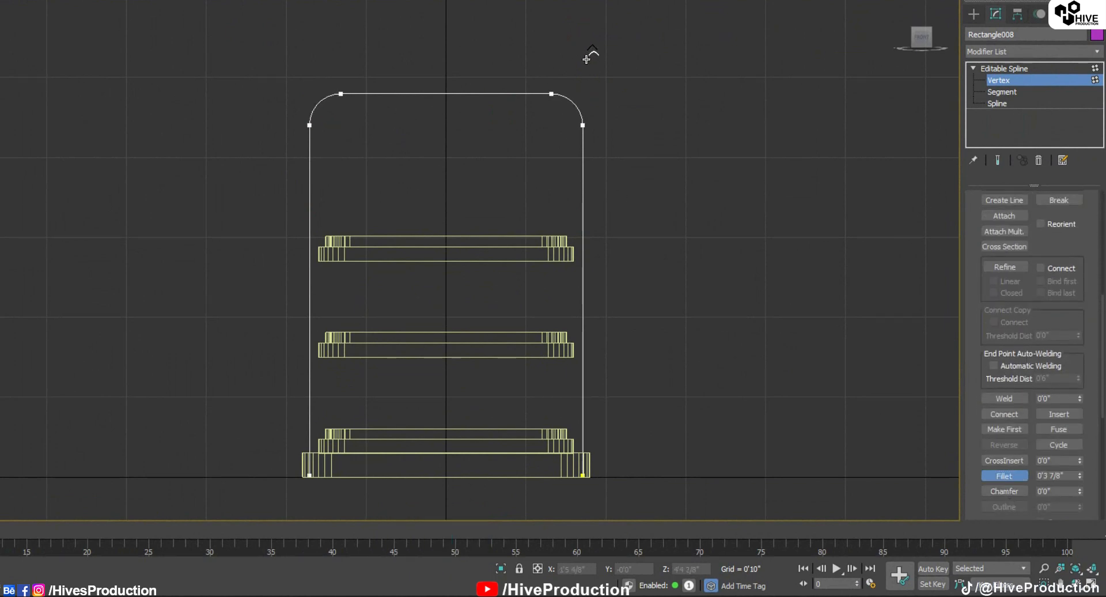
Raise the frame's two bottom vertices to the top face of the base slab
{"action": "left_click_drag", "start_coordinate": [674, 468], "coordinate": [270, 500]}
{"action": "middle_click_drag", "start_coordinate": [563, 466], "coordinate": [625, 363]}
{"action": "scroll", "coordinate": [633, 365], "scroll_direction": "up", "scroll_amount": 5}
{"action": "key", "text": "w"}
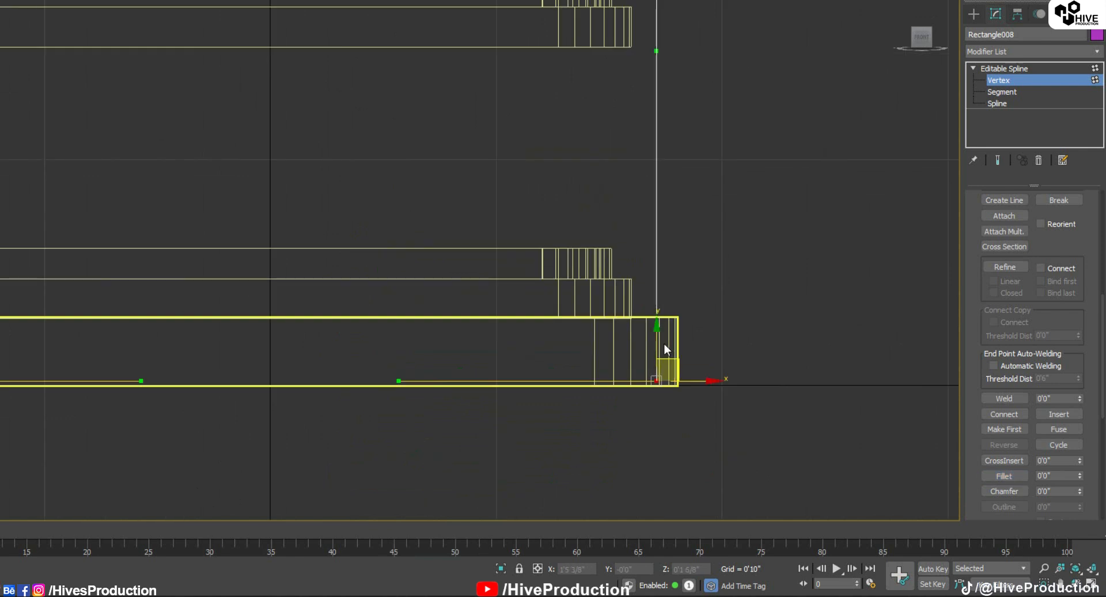
{"action": "left_click_drag", "start_coordinate": [661, 340], "coordinate": [669, 279]}
{"action": "scroll", "coordinate": [626, 371], "scroll_direction": "down", "scroll_amount": 5}
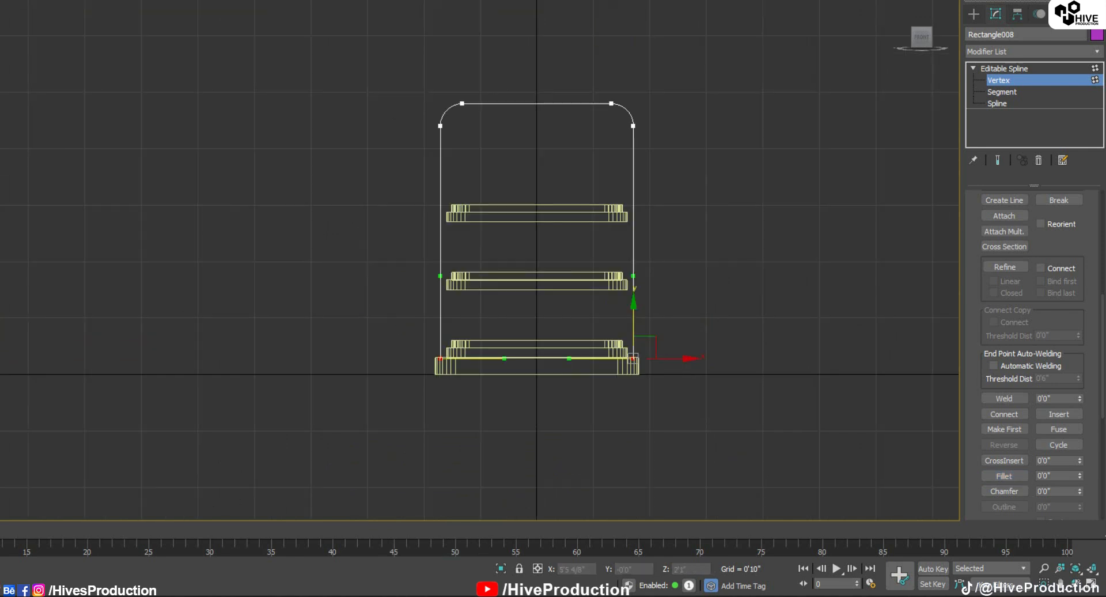
Select the upright frame's whole spline and outline it inward to give the frame a thin wall thickness
{"action": "middle_click_drag", "start_coordinate": [580, 318], "coordinate": [455, 326]}
{"action": "left_click", "coordinate": [975, 103]}
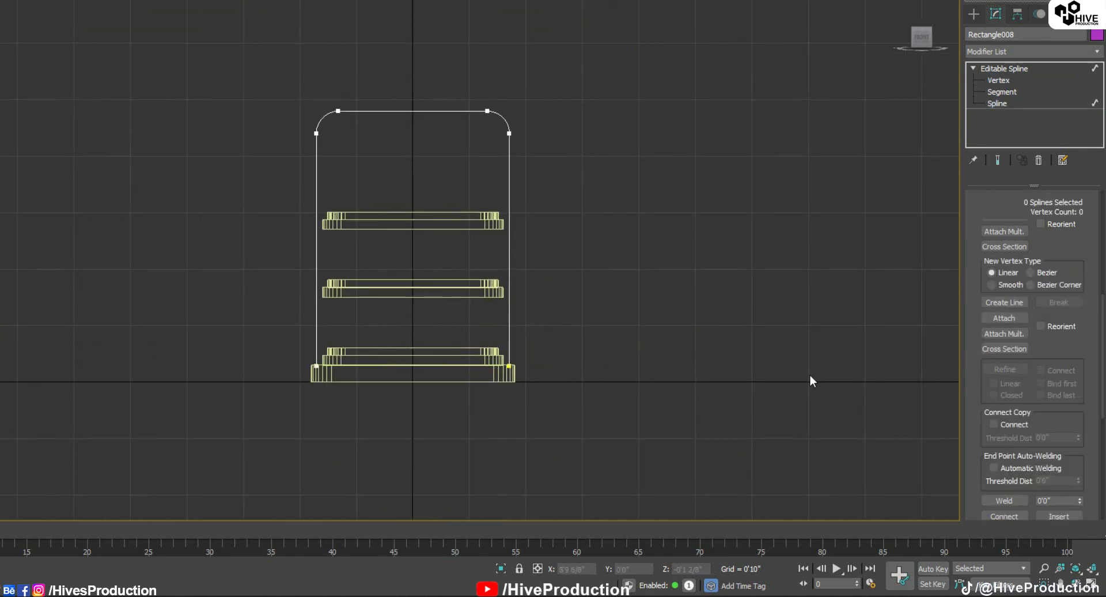
{"action": "left_click_drag", "start_coordinate": [388, 135], "coordinate": [578, 185]}
{"action": "scroll", "coordinate": [577, 185], "scroll_direction": "up", "scroll_amount": 2}
{"action": "middle_click_drag", "start_coordinate": [450, 412], "coordinate": [525, 373]}
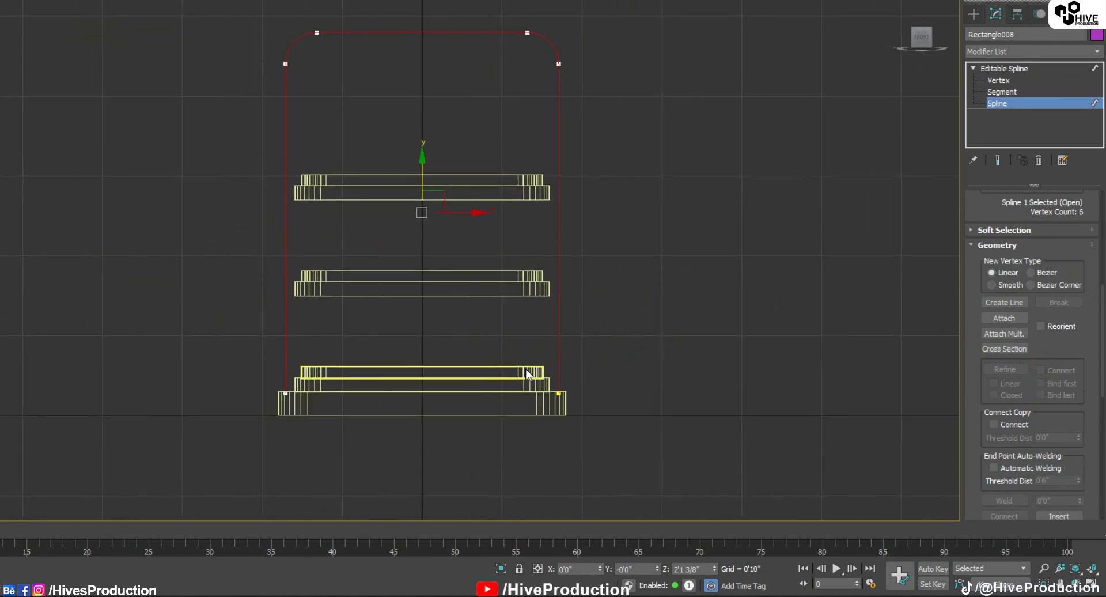
{"action": "key", "text": "alt+w"}
{"action": "scroll", "coordinate": [682, 382], "scroll_direction": "up", "scroll_amount": 5}
{"action": "middle_click_drag", "start_coordinate": [681, 384], "coordinate": [663, 426]}
{"action": "middle_click_drag", "start_coordinate": [663, 426], "coordinate": [670, 390], "text": "alt"}
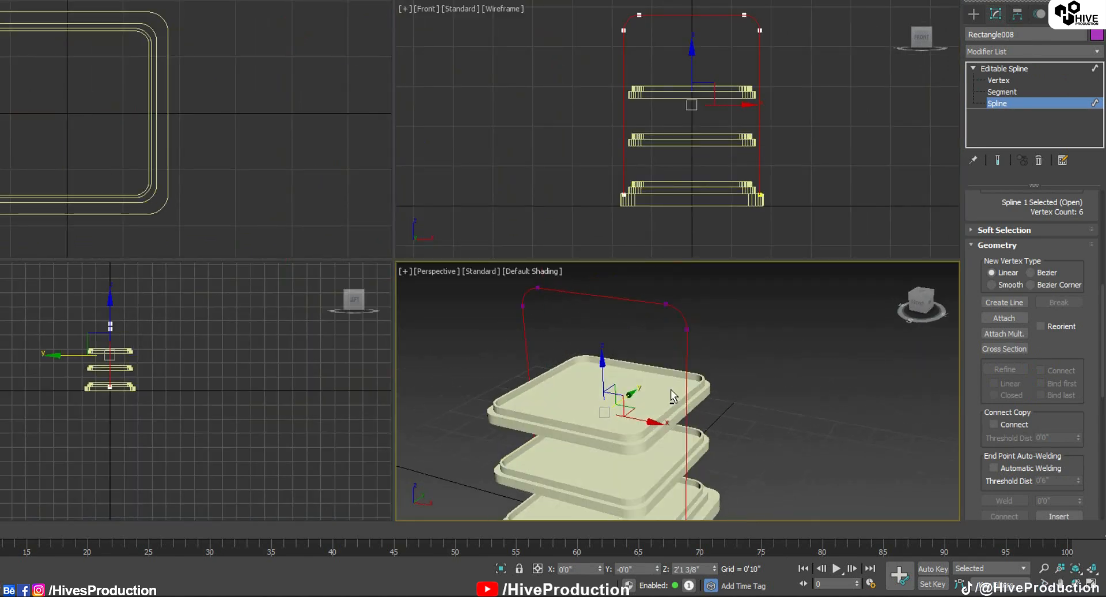
{"action": "scroll", "coordinate": [753, 75], "scroll_direction": "up", "scroll_amount": 3}
{"action": "middle_click_drag", "start_coordinate": [754, 74], "coordinate": [738, 146]}
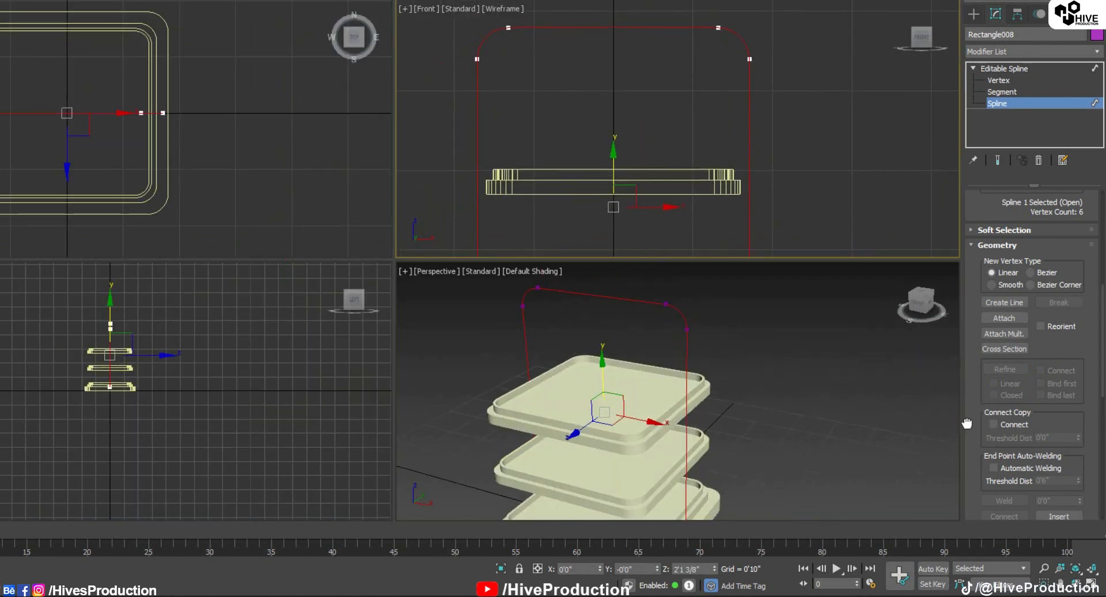
{"action": "left_click_drag", "start_coordinate": [966, 423], "coordinate": [978, 202]}
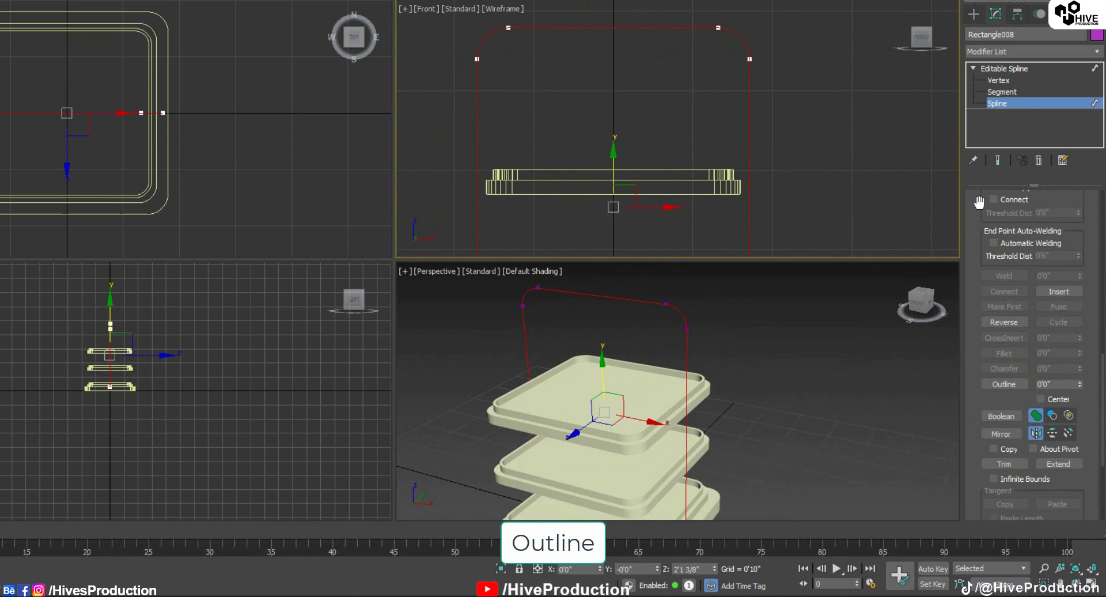
{"action": "left_click", "coordinate": [1002, 384]}
{"action": "middle_click_drag", "start_coordinate": [749, 157], "coordinate": [719, 72]}
{"action": "left_click_drag", "start_coordinate": [726, 92], "coordinate": [731, 85]}
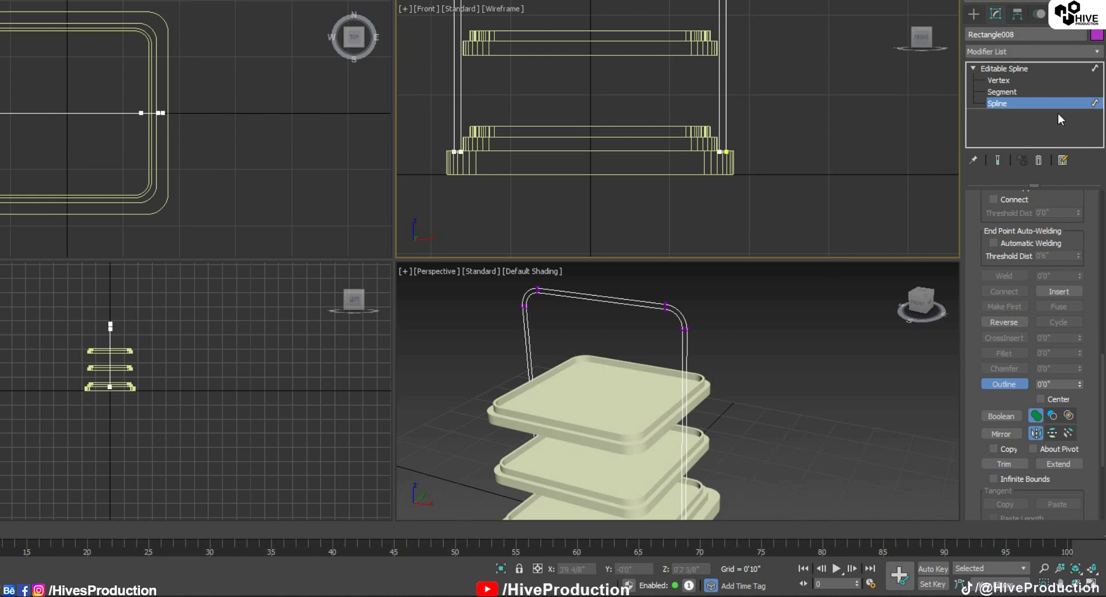
Move the vertices of the frame's right side slightly outward, closer to the base slab's edge
{"action": "left_click", "coordinate": [999, 82]}
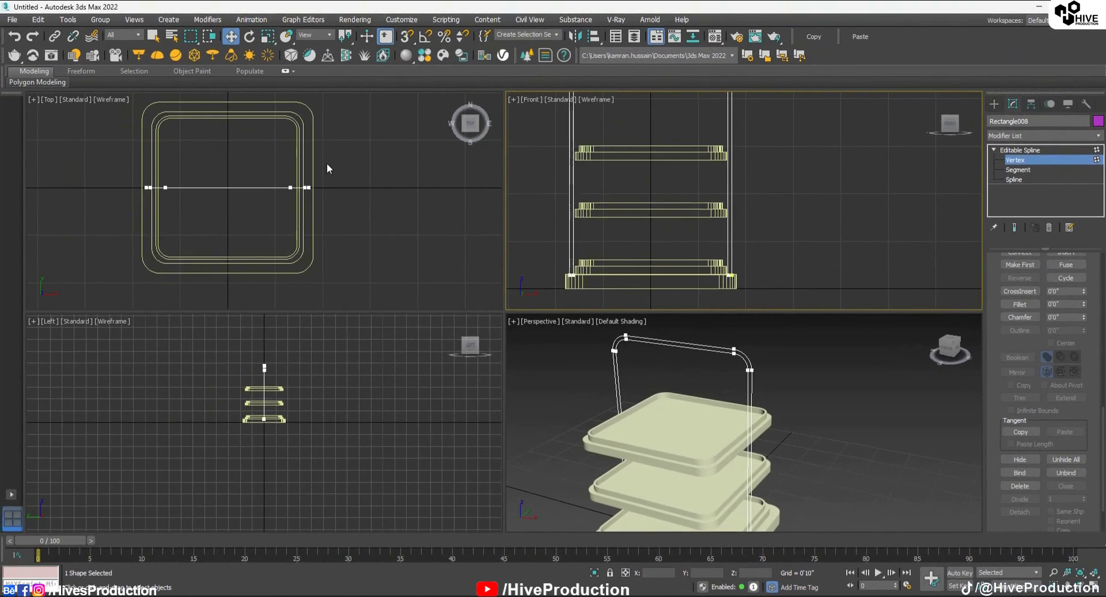
{"action": "left_click_drag", "start_coordinate": [326, 168], "coordinate": [289, 219]}
{"action": "scroll", "coordinate": [734, 279], "scroll_direction": "up", "scroll_amount": 4}
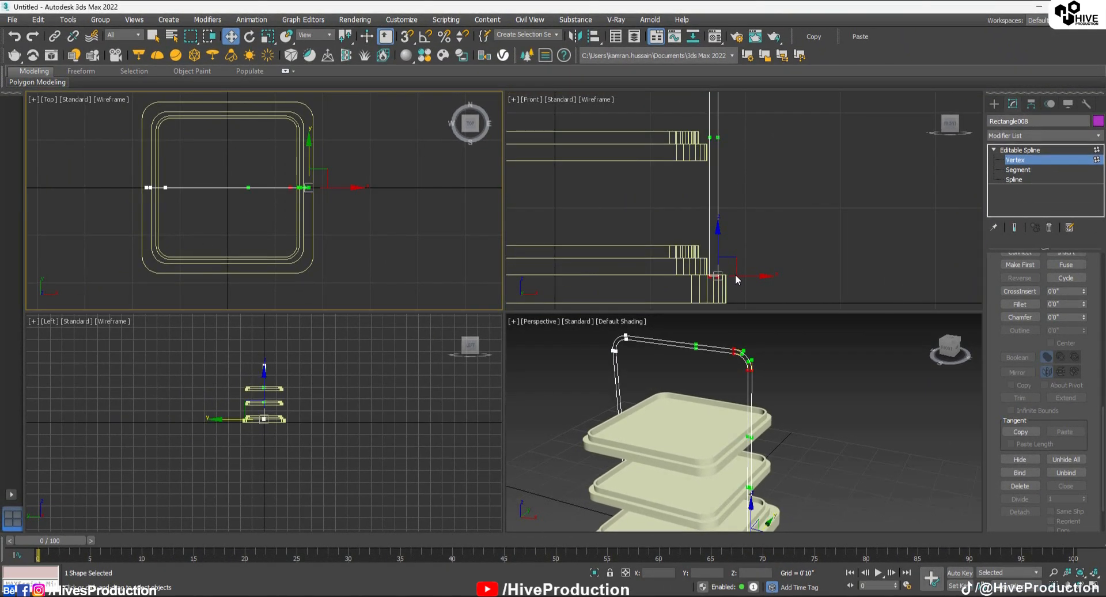
{"action": "left_click_drag", "start_coordinate": [738, 275], "coordinate": [751, 275]}
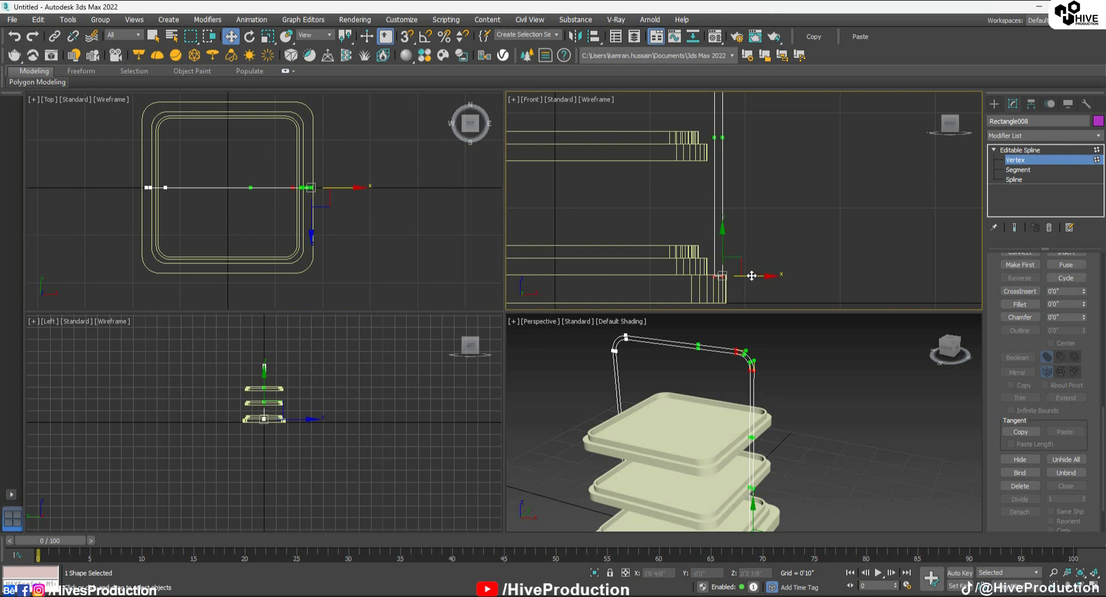
{"action": "scroll", "coordinate": [751, 275], "scroll_direction": "down", "scroll_amount": 5}
Move the vertices of the frame's left side slightly outward to match the spacing on the opposite side
{"action": "left_click_drag", "start_coordinate": [677, 176], "coordinate": [699, 288]}
{"action": "scroll", "coordinate": [693, 284], "scroll_direction": "up", "scroll_amount": 1}
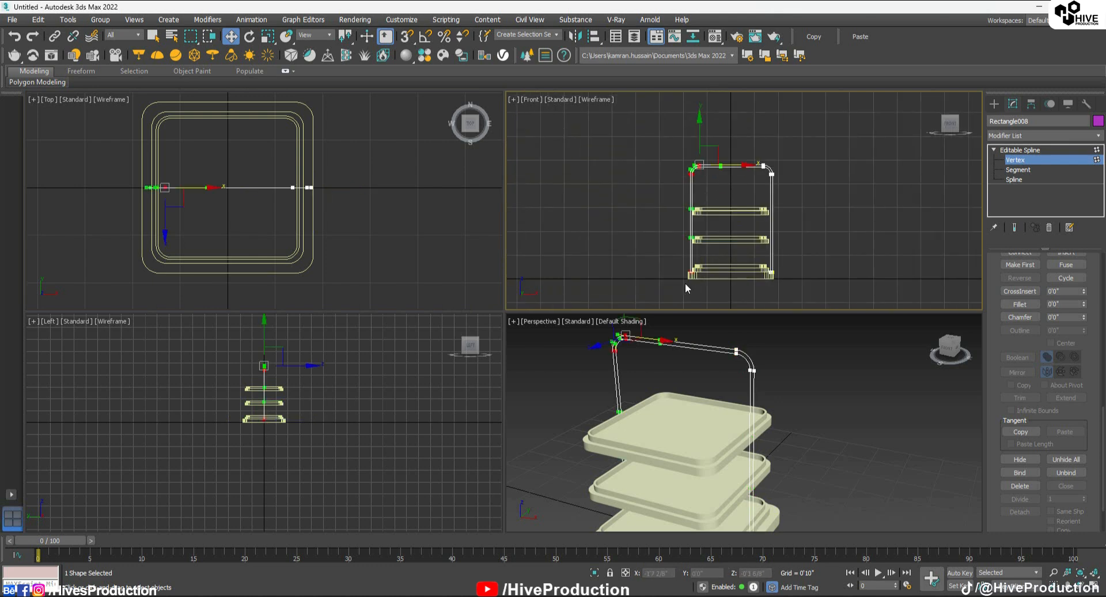
{"action": "right_click", "coordinate": [117, 167]}
{"action": "scroll", "coordinate": [696, 275], "scroll_direction": "up", "scroll_amount": 6}
{"action": "scroll", "coordinate": [644, 250], "scroll_direction": "down", "scroll_amount": 6}
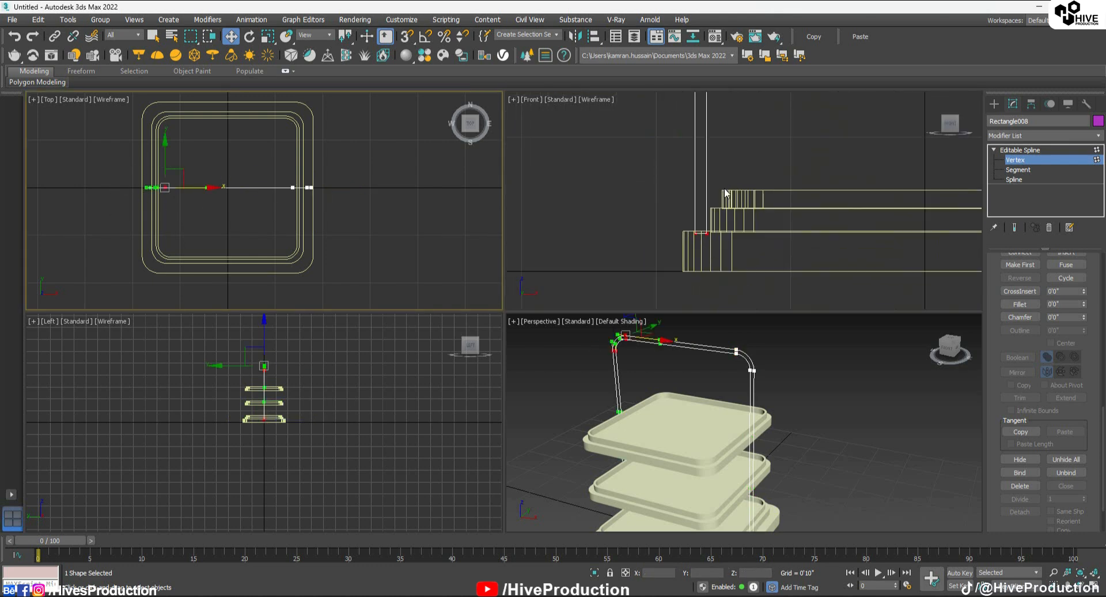
{"action": "scroll", "coordinate": [211, 205], "scroll_direction": "up", "scroll_amount": 2}
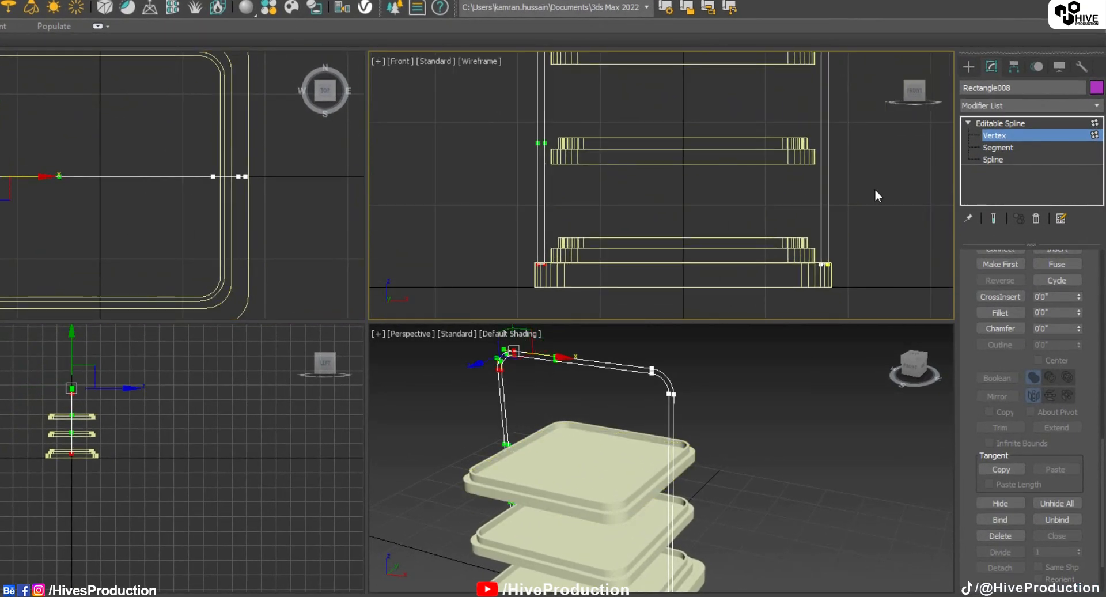
Apply an Extrude modifier to the outlined frame with an amount of 2'
{"action": "left_click", "coordinate": [1005, 123]}
{"action": "left_click", "coordinate": [993, 107]}
{"action": "key", "text": "e"}
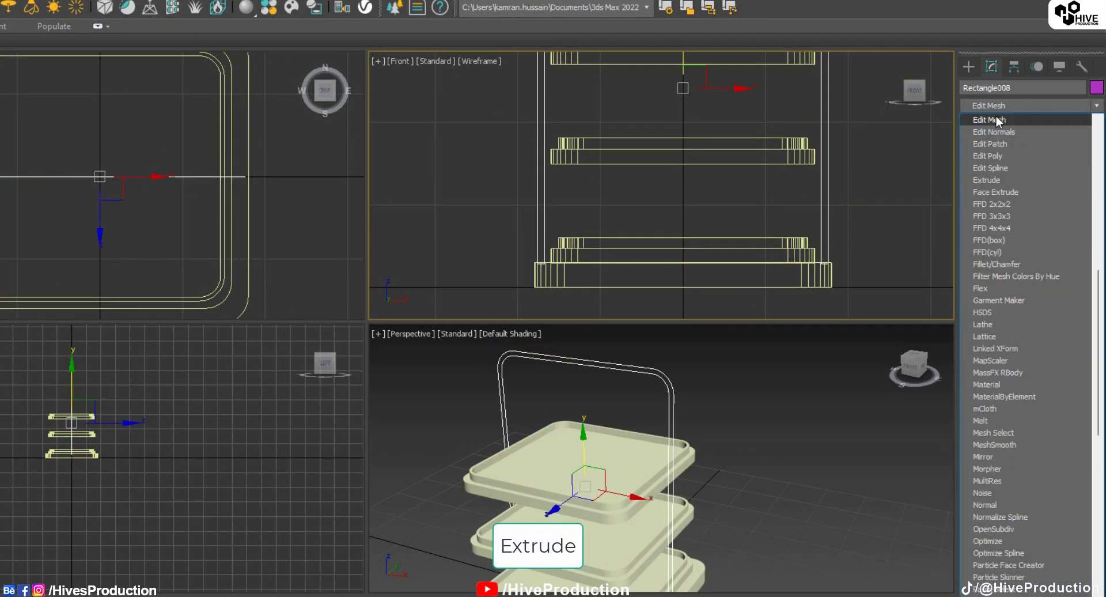
{"action": "left_click", "coordinate": [999, 184]}
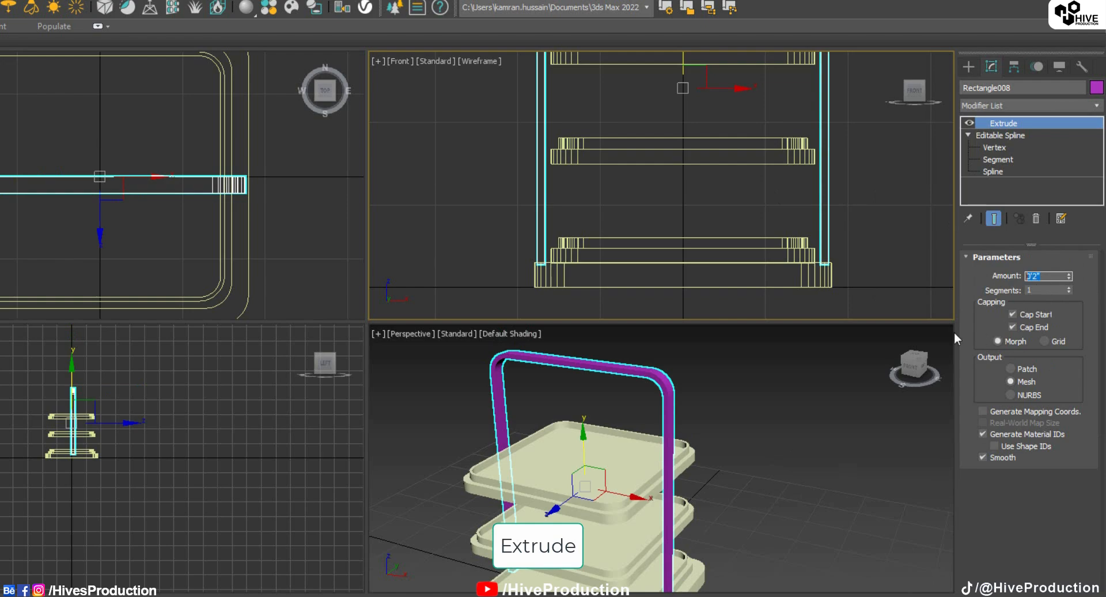
{"action": "type", "text": "2"}
{"action": "key", "text": "Return"}
Set the frame's extrusion amount to 1'7 1/8"
{"action": "left_click", "coordinate": [758, 430]}
{"action": "middle_click_drag", "start_coordinate": [758, 430], "coordinate": [638, 484], "text": "alt"}
{"action": "left_click_drag", "start_coordinate": [136, 368], "coordinate": [69, 396]}
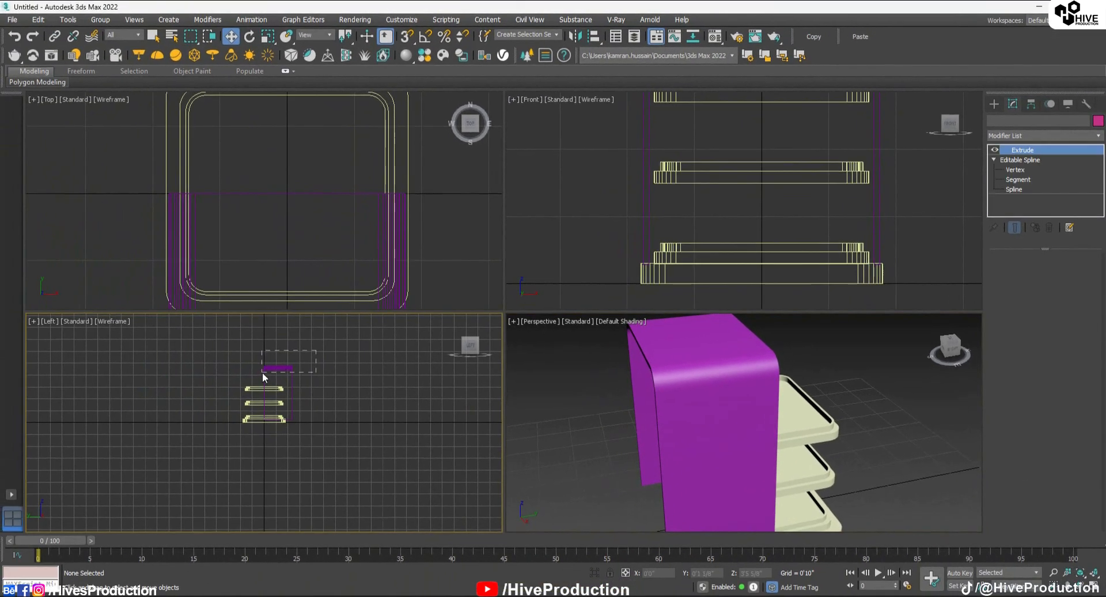
{"action": "left_click_drag", "start_coordinate": [261, 372], "coordinate": [262, 371]}
{"action": "double_click", "coordinate": [1044, 274]}
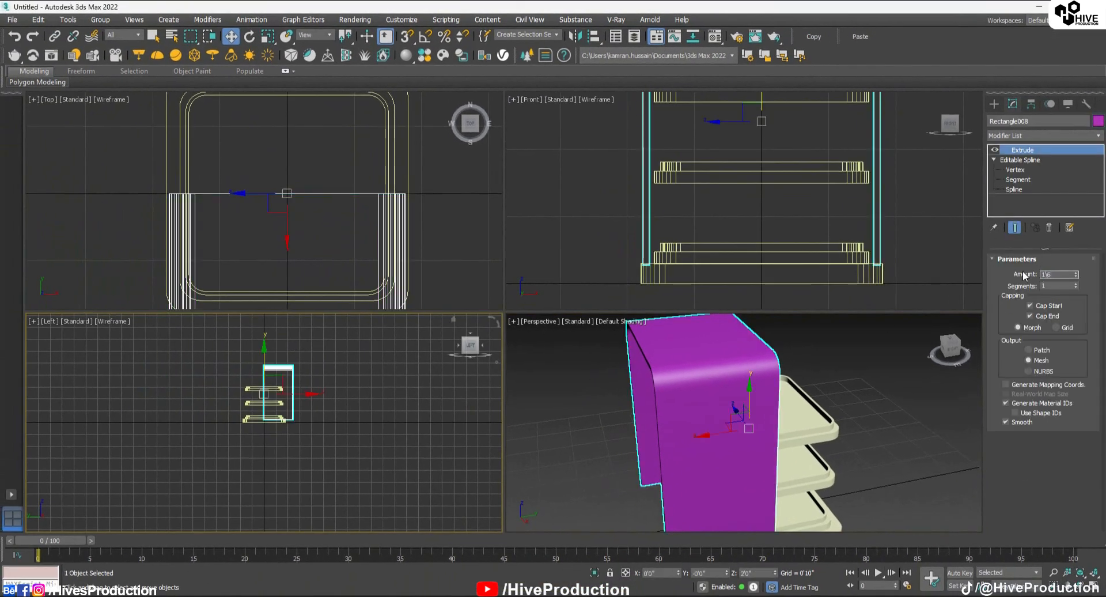
{"action": "type", "text": "19.125"}
{"action": "key", "text": "Return"}
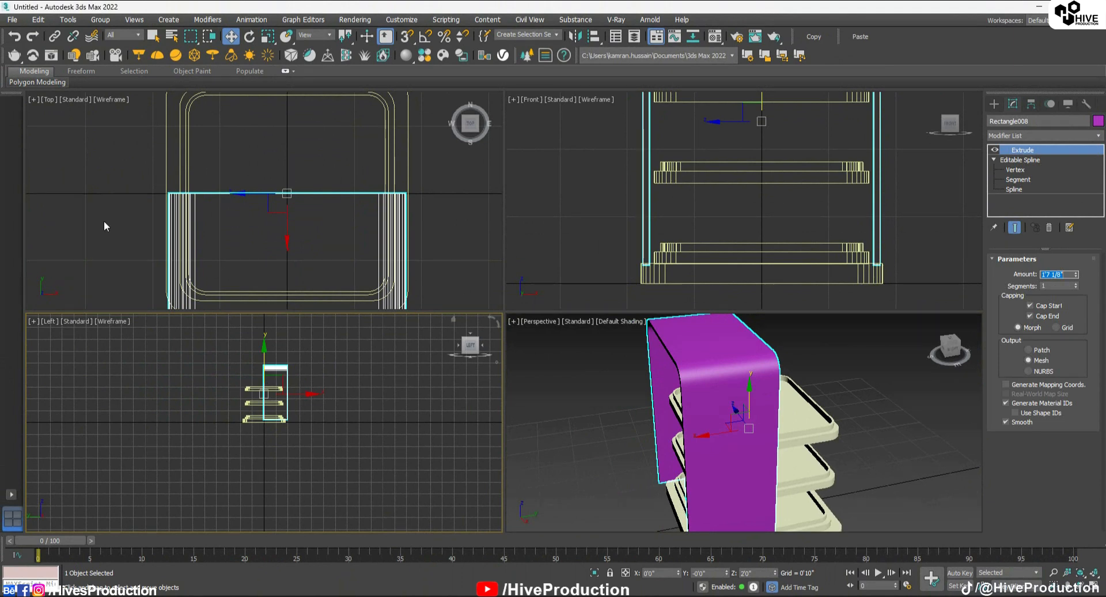
Move the extruded frame to the middle of the base slab's depth and center its pivot on the object
{"action": "scroll", "coordinate": [293, 194], "scroll_direction": "down", "scroll_amount": 3}
{"action": "left_click_drag", "start_coordinate": [293, 194], "coordinate": [294, 141]}
{"action": "left_click", "coordinate": [1031, 105]}
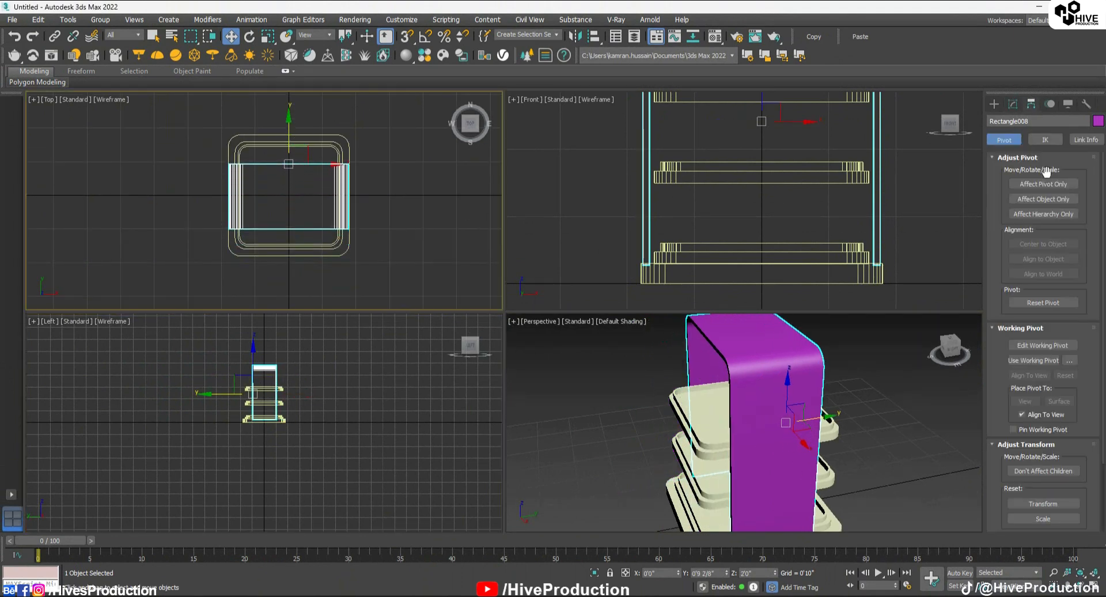
{"action": "left_click", "coordinate": [1043, 184]}
{"action": "left_click", "coordinate": [1043, 244]}
{"action": "left_click", "coordinate": [1042, 183]}
Scale the frame along Y to 70% so it becomes narrower in depth
{"action": "scroll", "coordinate": [280, 181], "scroll_direction": "up", "scroll_amount": 2}
{"action": "key", "text": "r"}
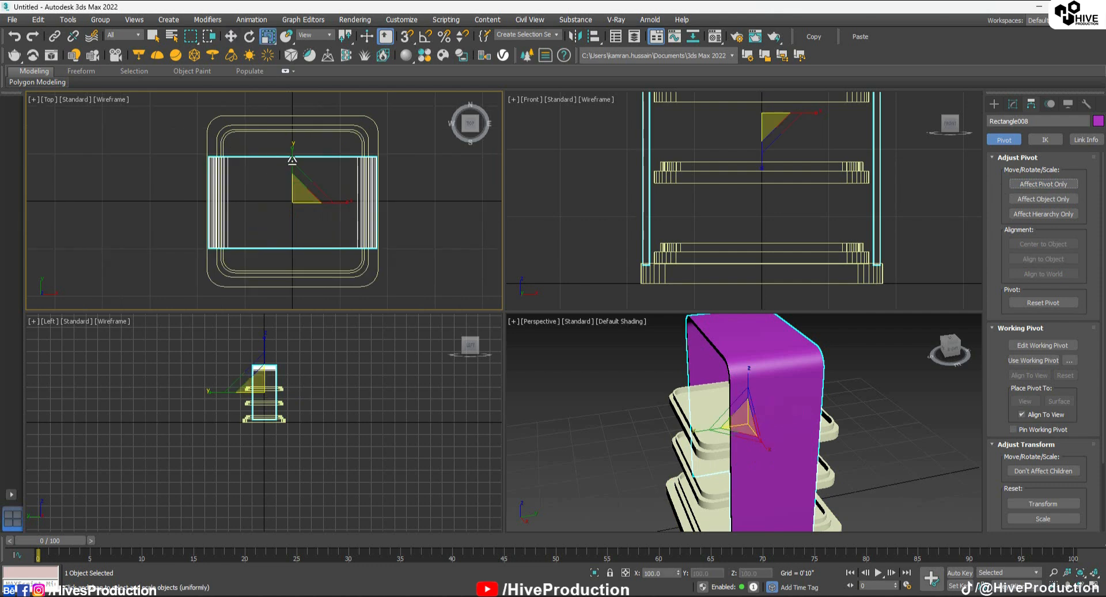
{"action": "left_click_drag", "start_coordinate": [297, 157], "coordinate": [298, 175]}
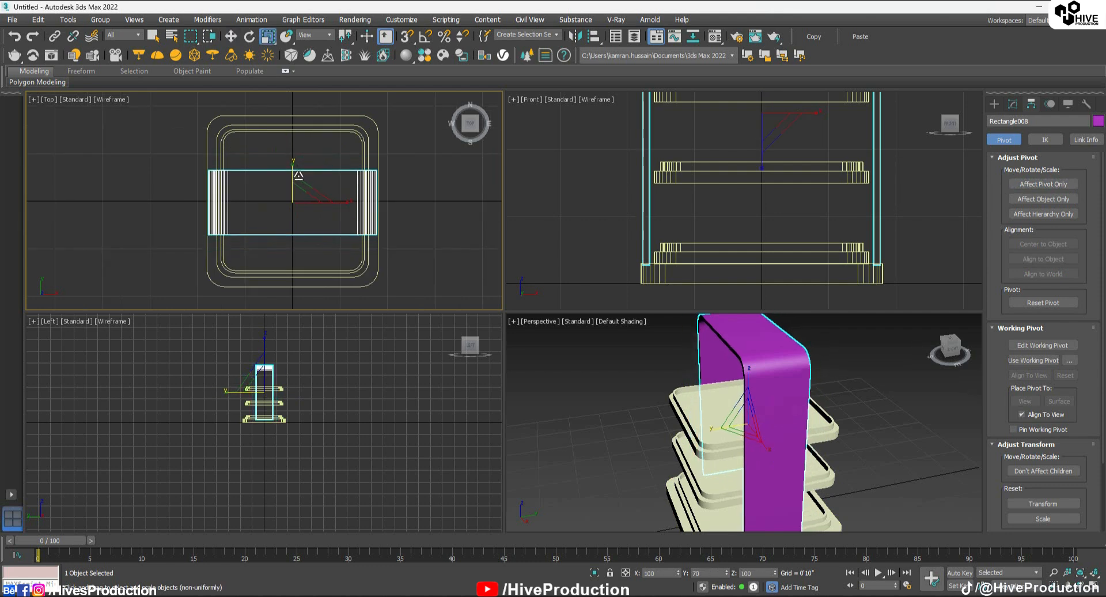
Examine the frame's fit against the shelves and base slab from several sides in perspective
{"action": "left_click", "coordinate": [834, 390]}
{"action": "key", "text": "alt+w"}
{"action": "scroll", "coordinate": [662, 345], "scroll_direction": "down", "scroll_amount": 3}
{"action": "middle_click_drag", "start_coordinate": [438, 315], "coordinate": [543, 312], "text": "alt"}
{"action": "scroll", "coordinate": [546, 392], "scroll_direction": "up", "scroll_amount": 3}
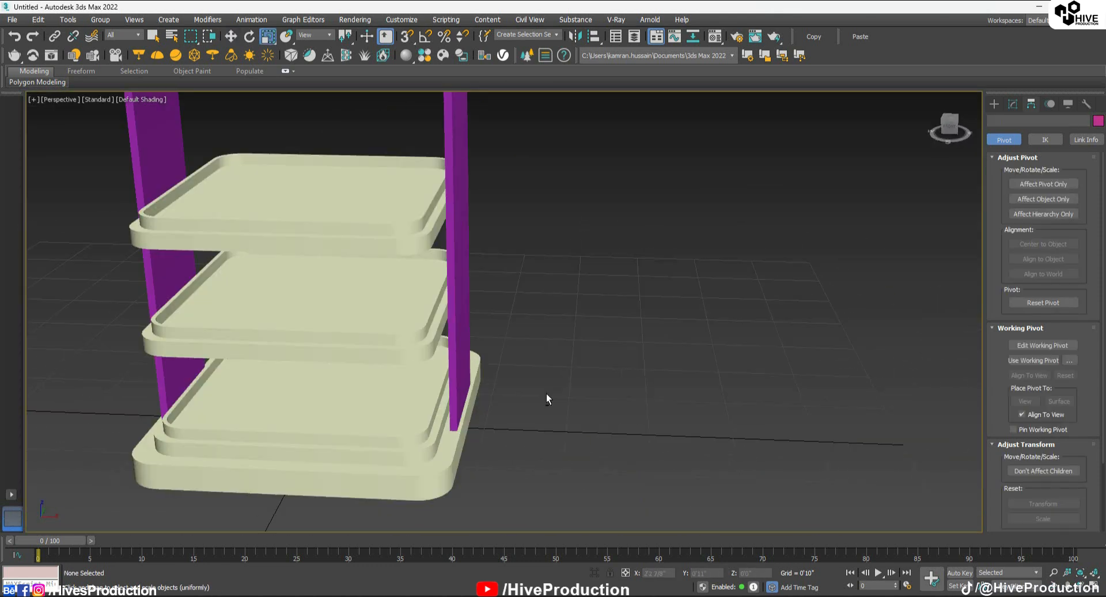
{"action": "middle_click_drag", "start_coordinate": [546, 393], "coordinate": [447, 377], "text": "alt"}
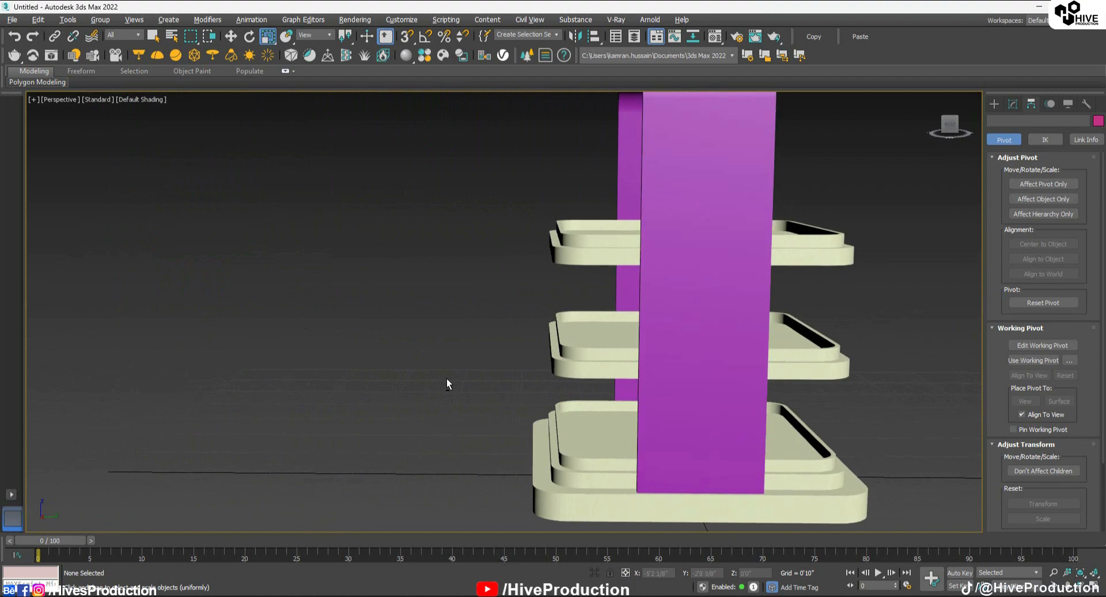
{"action": "left_click", "coordinate": [614, 425]}
{"action": "left_click", "coordinate": [674, 386]}
{"action": "middle_click_drag", "start_coordinate": [672, 387], "coordinate": [839, 394], "text": "alt"}
{"action": "scroll", "coordinate": [829, 435], "scroll_direction": "down", "scroll_amount": 3}
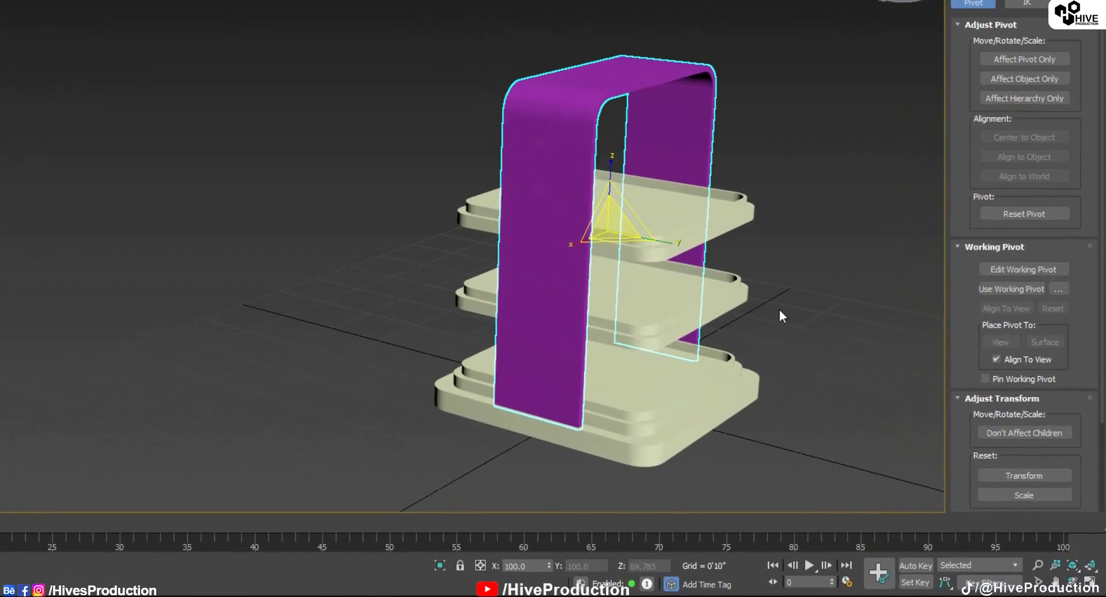
{"action": "left_click", "coordinate": [855, 370]}
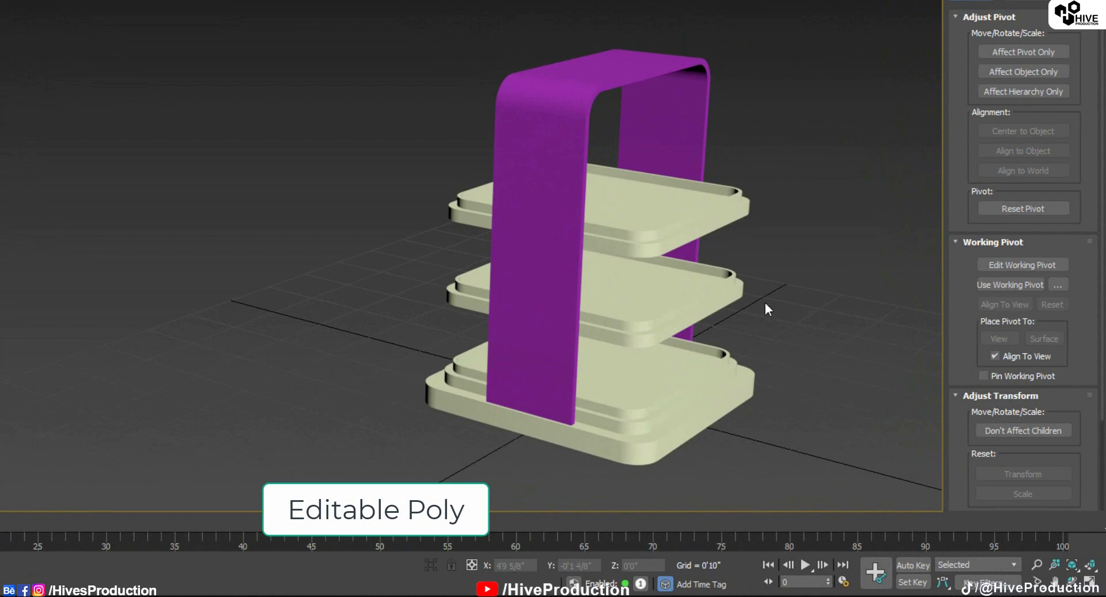
Convert the upright frame to an Editable Poly
{"action": "left_click", "coordinate": [548, 279]}
{"action": "right_click", "coordinate": [547, 276]}
{"action": "mouse_move", "coordinate": [610, 433]}
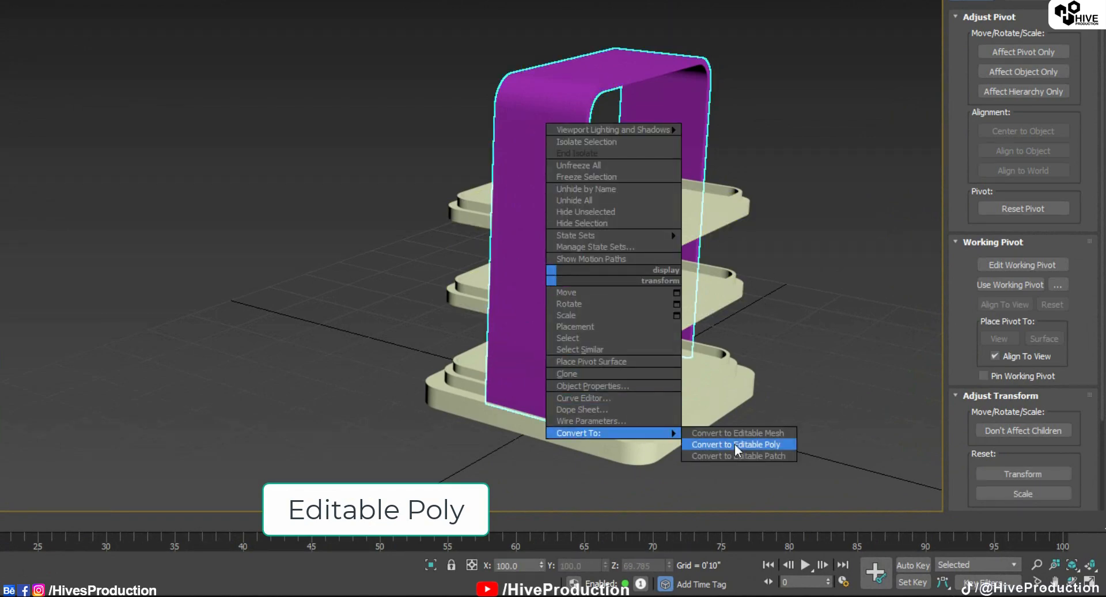
{"action": "left_click", "coordinate": [734, 443]}
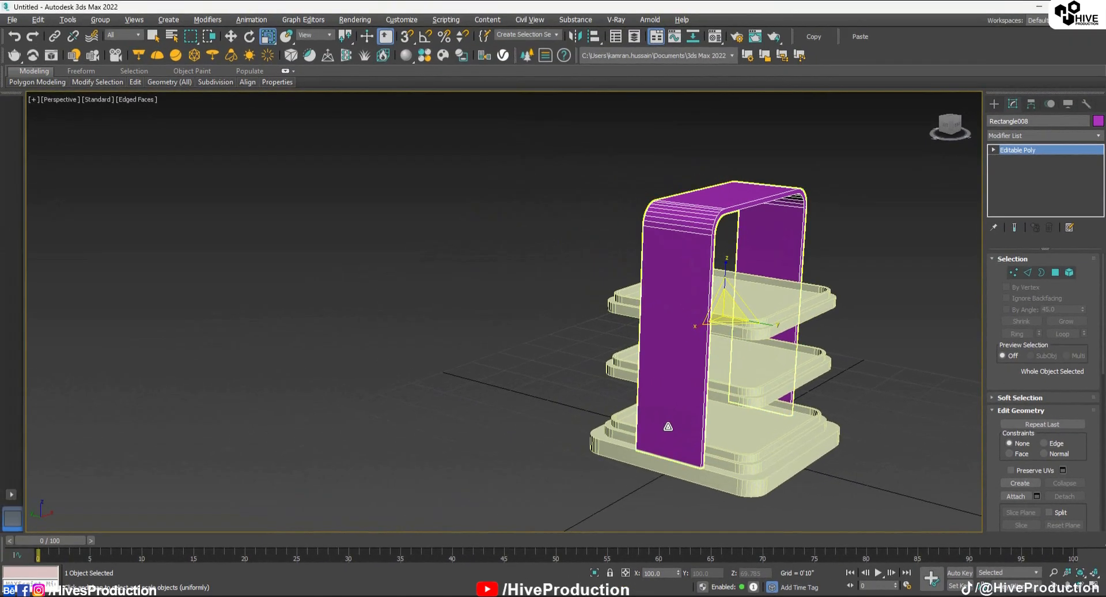
Select the upright frame and the base slab and isolate them from the shelves
{"action": "middle_click_drag", "start_coordinate": [667, 427], "coordinate": [681, 422], "text": "alt"}
{"action": "key", "text": "alt+w"}
{"action": "right_click", "coordinate": [423, 442]}
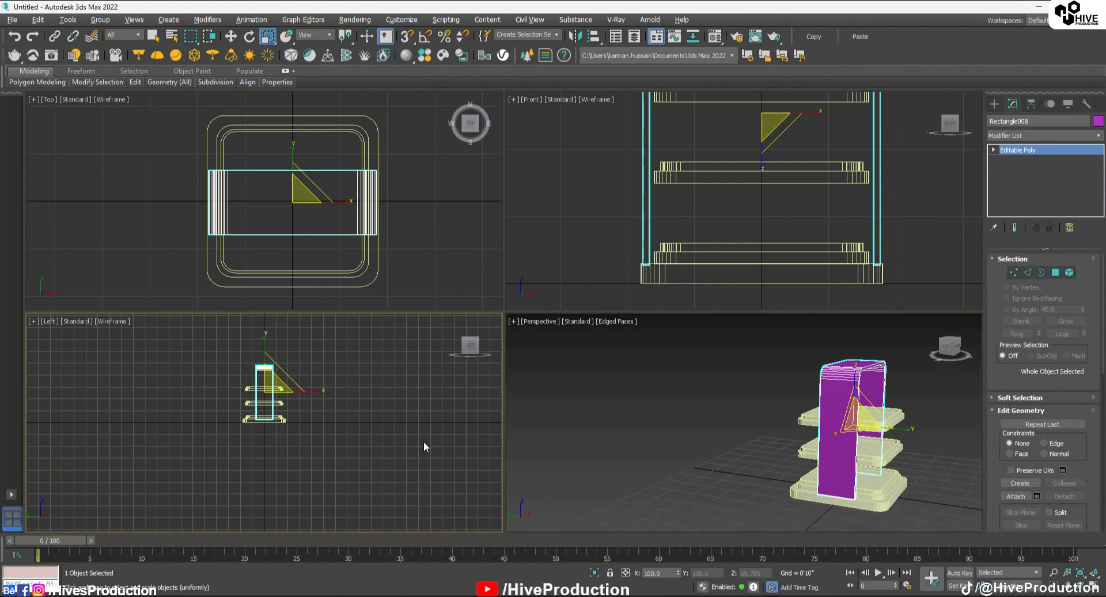
{"action": "left_click", "coordinate": [423, 447]}
{"action": "left_click", "coordinate": [839, 478]}
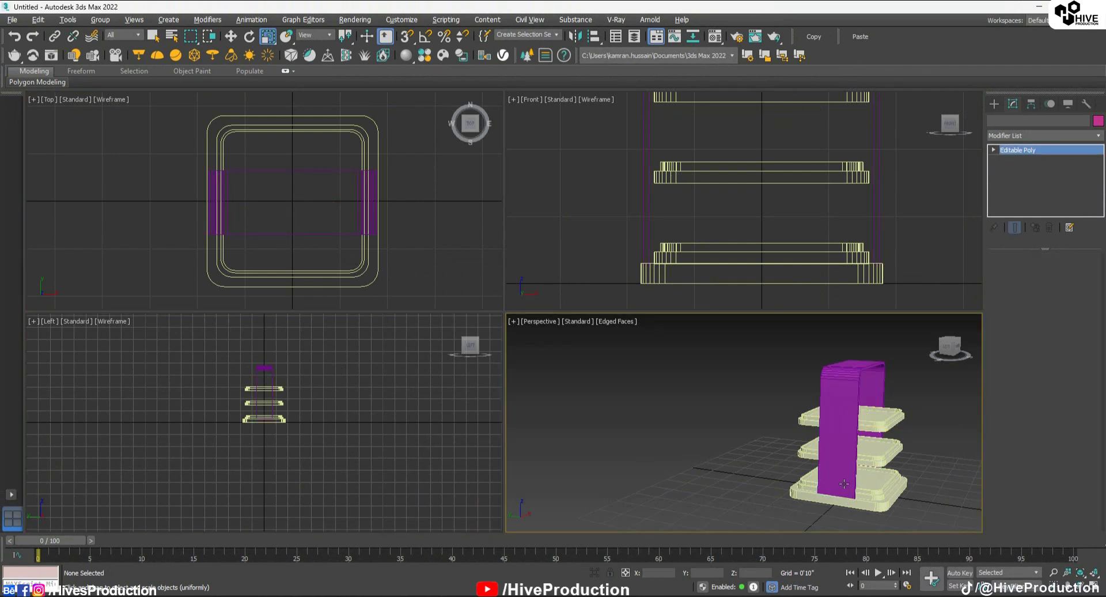
{"action": "left_click", "coordinate": [878, 508], "text": "ctrl"}
{"action": "left_click", "coordinate": [595, 573]}
Set the frame's Y position to 0 so it is centered on the base slab in side view
{"action": "left_click", "coordinate": [175, 397]}
{"action": "key", "text": "alt+w"}
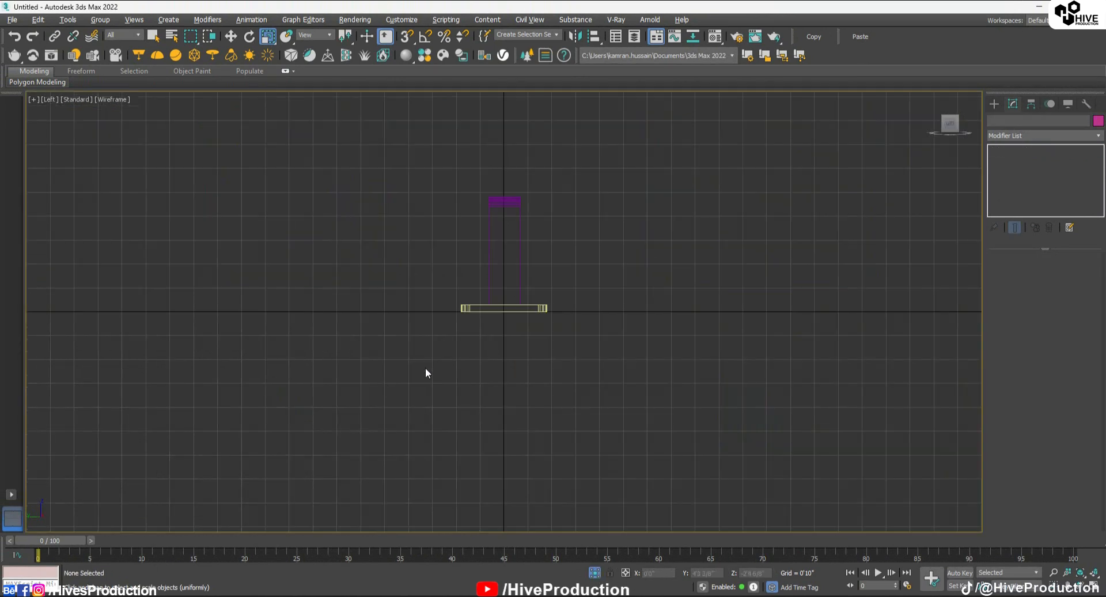
{"action": "left_click_drag", "start_coordinate": [581, 266], "coordinate": [424, 238]}
{"action": "scroll", "coordinate": [566, 282], "scroll_direction": "up", "scroll_amount": 2}
{"action": "key", "text": "w"}
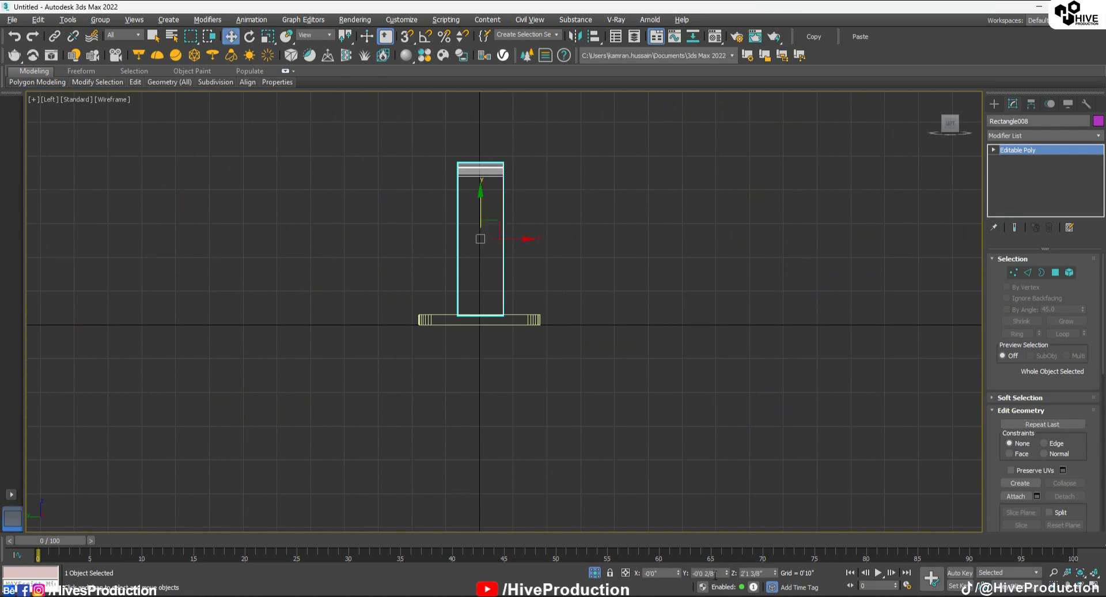
{"action": "right_click", "coordinate": [727, 572]}
{"action": "left_click", "coordinate": [540, 276]}
{"action": "left_click_drag", "start_coordinate": [547, 254], "coordinate": [459, 231]}
{"action": "scroll", "coordinate": [518, 311], "scroll_direction": "up", "scroll_amount": 2}
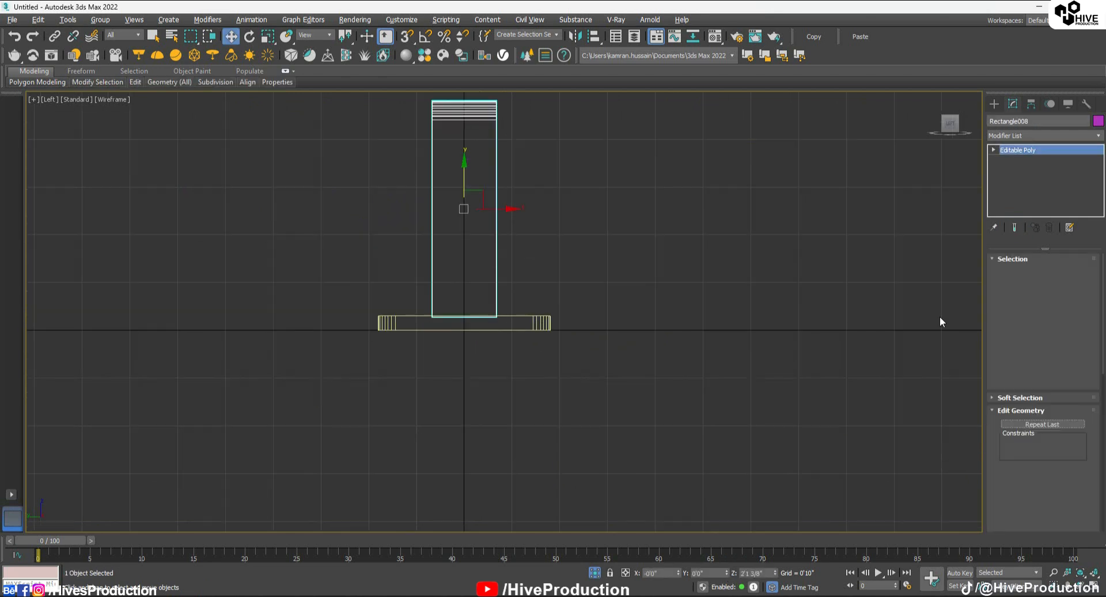
Change the frame's object color to a pale yellow like the base slab's
{"action": "left_click", "coordinate": [1100, 121]}
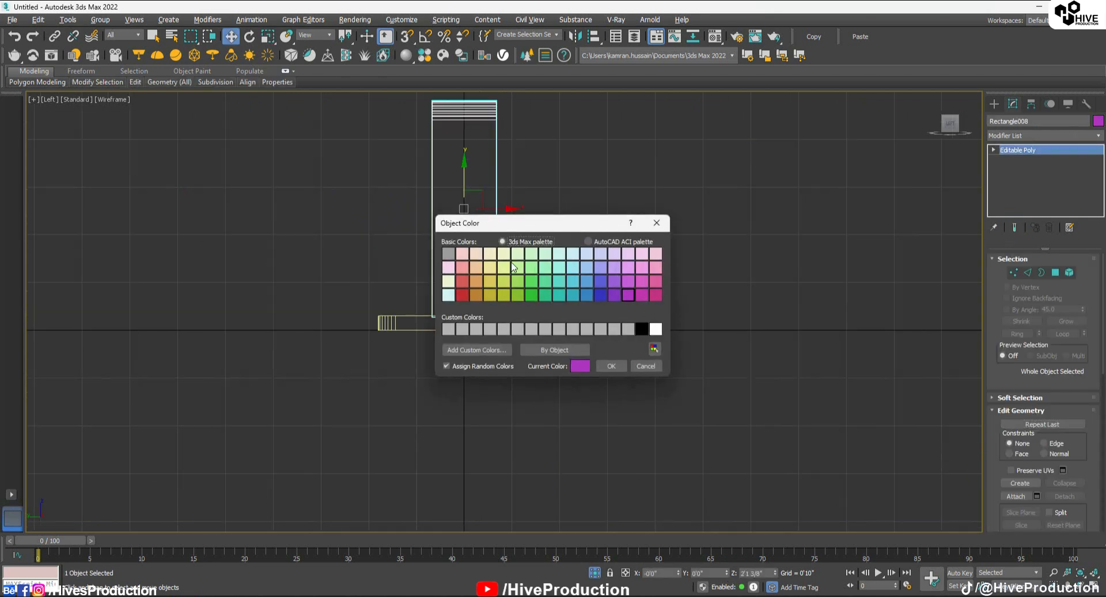
{"action": "left_click", "coordinate": [611, 365]}
{"action": "left_click", "coordinate": [666, 390]}
Draw an L-shaped line in side view, down the frame's edge and outward along the base slab's top
{"action": "left_click", "coordinate": [993, 103]}
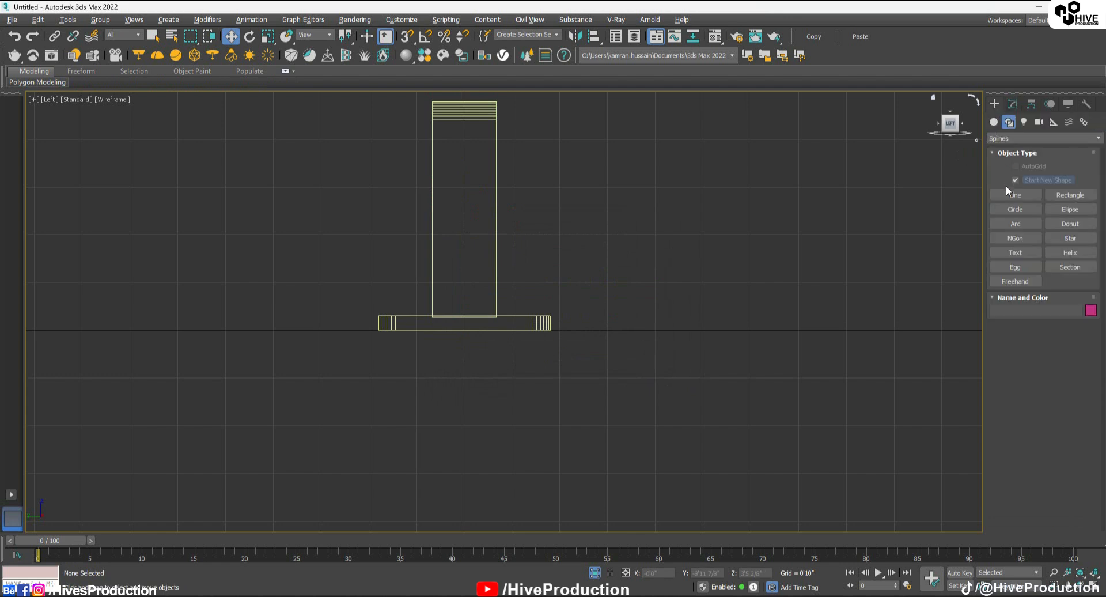
{"action": "left_click", "coordinate": [1013, 194]}
{"action": "left_click", "coordinate": [495, 176]}
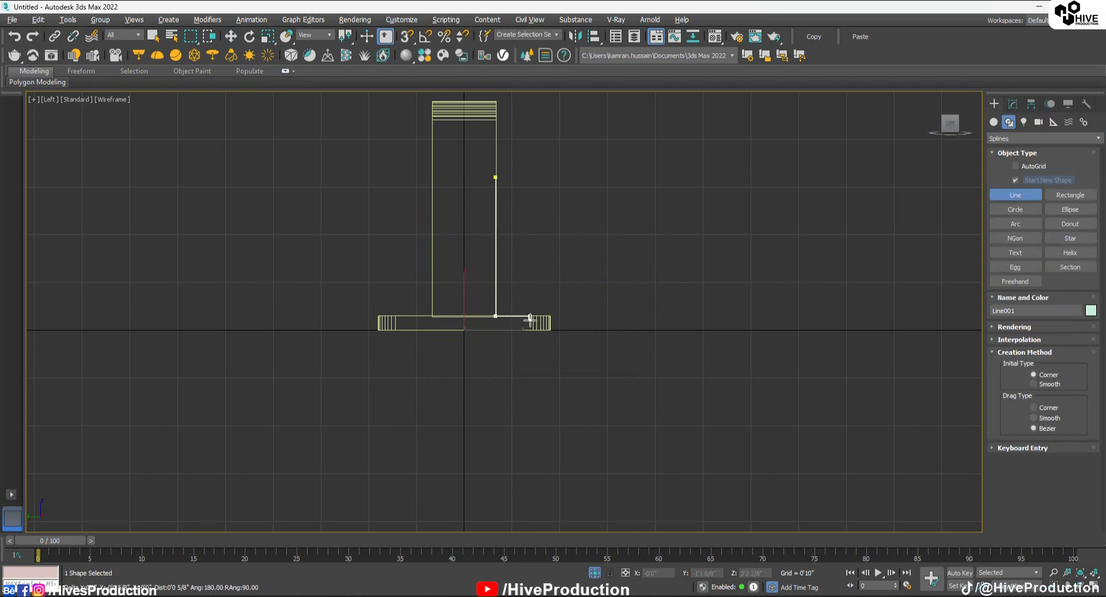
{"action": "right_click", "coordinate": [529, 320]}
{"action": "scroll", "coordinate": [512, 329], "scroll_direction": "up", "scroll_amount": 3}
{"action": "key", "text": "w"}
{"action": "left_click_drag", "start_coordinate": [486, 321], "coordinate": [462, 292]}
{"action": "left_click", "coordinate": [529, 289]}
{"action": "key", "text": "alt+w"}
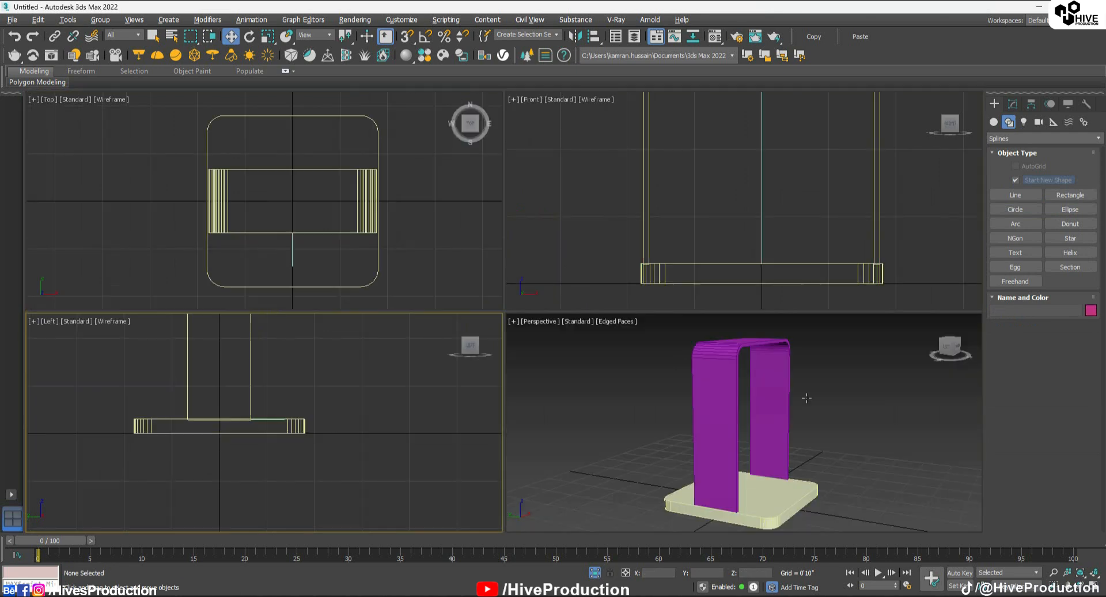
Fillet the L-shaped line's corner vertex with a radius of about 0'6 4/8"
{"action": "left_click", "coordinate": [763, 453]}
{"action": "middle_click", "coordinate": [756, 248]}
{"action": "key", "text": "1"}
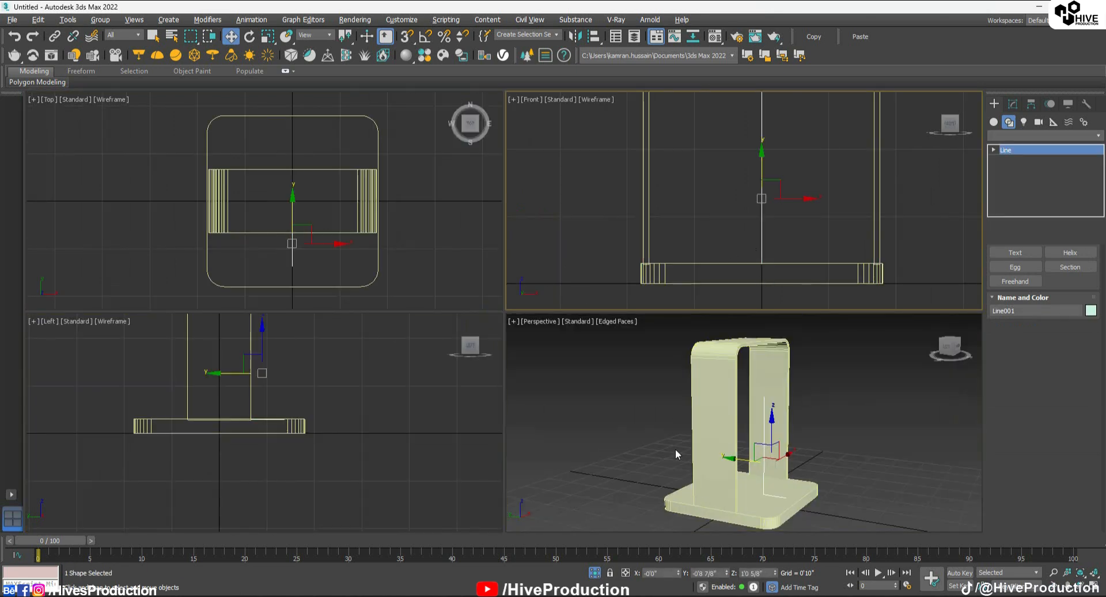
{"action": "left_click_drag", "start_coordinate": [780, 516], "coordinate": [751, 482]}
{"action": "scroll", "coordinate": [256, 420], "scroll_direction": "up", "scroll_amount": 2}
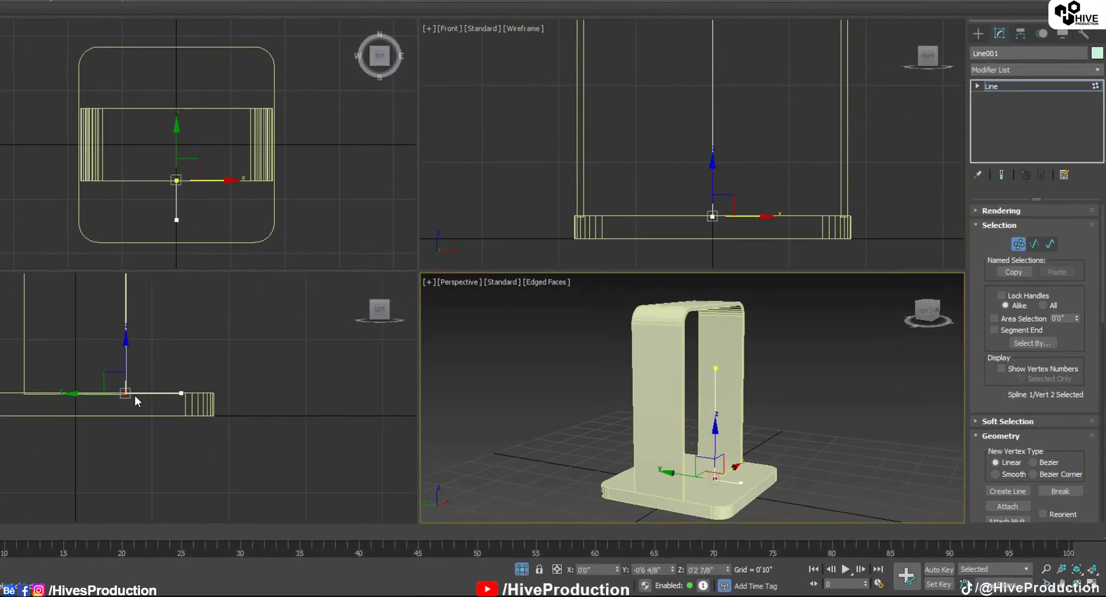
{"action": "scroll", "coordinate": [135, 395], "scroll_direction": "up", "scroll_amount": 1}
{"action": "scroll", "coordinate": [992, 417], "scroll_direction": "down", "scroll_amount": 10}
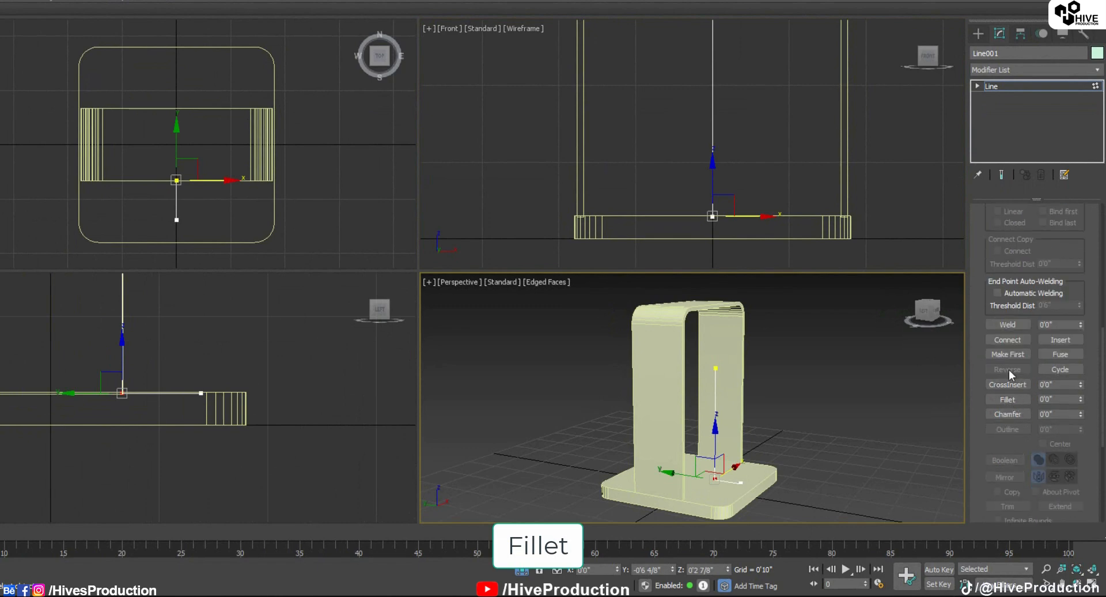
{"action": "left_click", "coordinate": [1007, 399]}
{"action": "left_click_drag", "start_coordinate": [122, 391], "coordinate": [91, 328]}
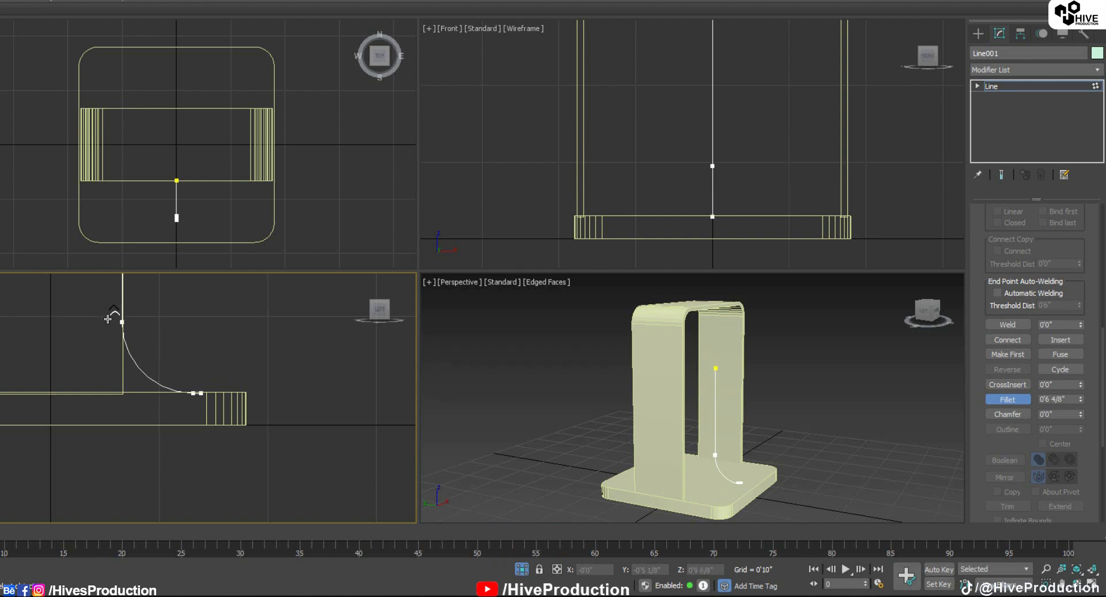
{"action": "left_click_drag", "start_coordinate": [108, 318], "coordinate": [108, 317]}
Raise the filleted curve's upper vertex along the frame's edge to stretch the arc, and leave vertex editing
{"action": "middle_click_drag", "start_coordinate": [130, 355], "coordinate": [148, 417]}
{"action": "scroll", "coordinate": [148, 418], "scroll_direction": "down", "scroll_amount": 2}
{"action": "key", "text": "1"}
{"action": "key", "text": "1"}
{"action": "left_click_drag", "start_coordinate": [124, 407], "coordinate": [161, 375]}
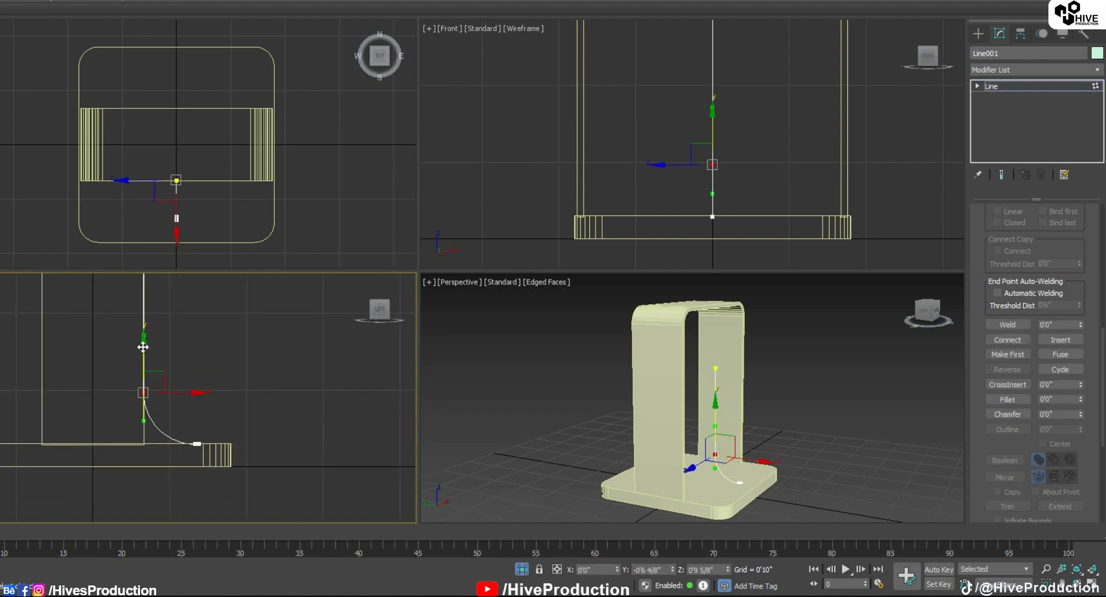
{"action": "left_click_drag", "start_coordinate": [146, 314], "coordinate": [146, 280]}
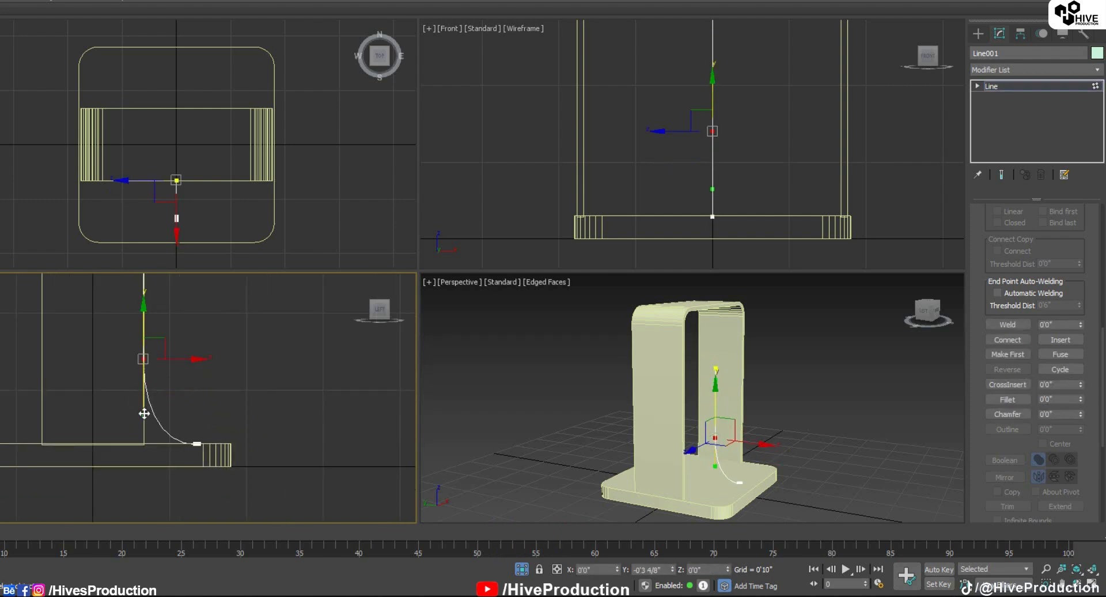
{"action": "key", "text": "alt+w"}
{"action": "left_click", "coordinate": [457, 354]}
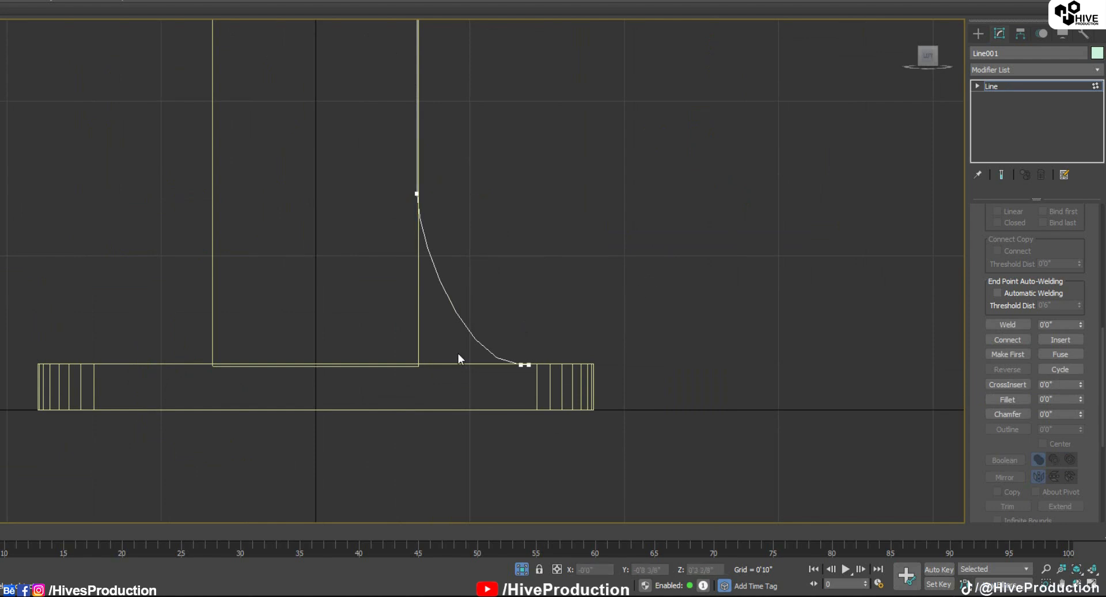
{"action": "left_click", "coordinate": [996, 88]}
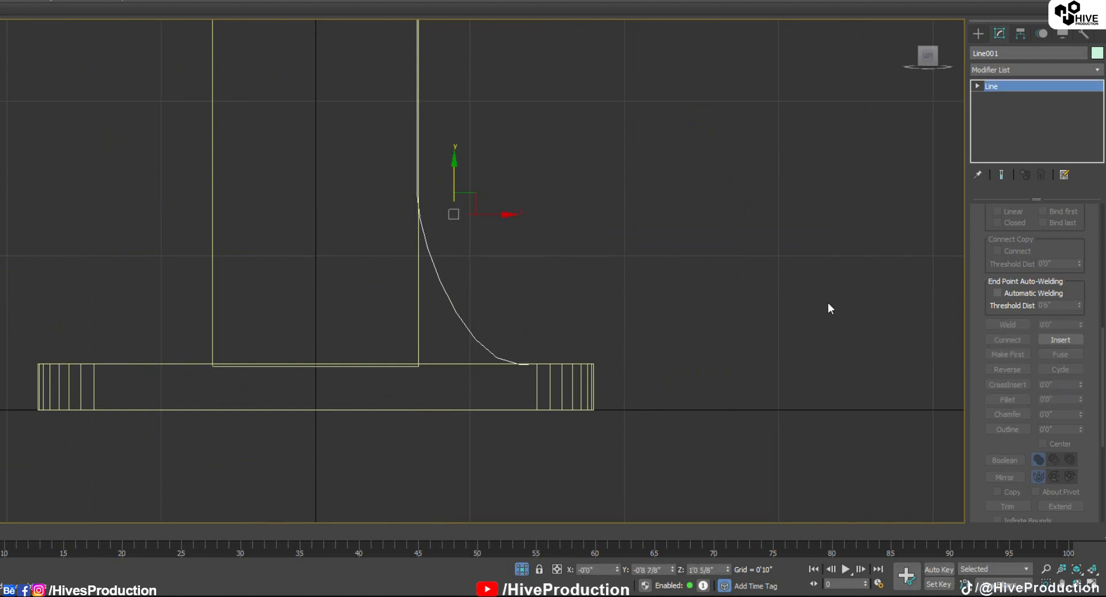
Connect all the frame's widthwise edges with one segment to add a vertical center line in side view
{"action": "left_click", "coordinate": [418, 323]}
{"action": "scroll", "coordinate": [458, 415], "scroll_direction": "down", "scroll_amount": 3}
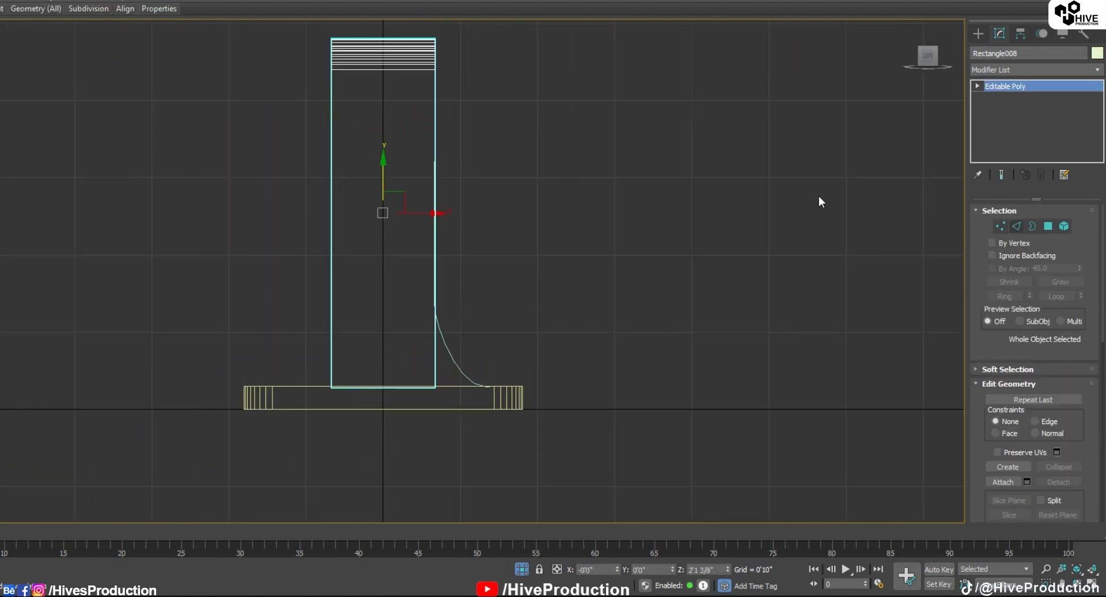
{"action": "left_click", "coordinate": [1016, 225]}
{"action": "left_click", "coordinate": [388, 48]}
{"action": "left_click", "coordinate": [395, 269]}
{"action": "left_click_drag", "start_coordinate": [395, 22], "coordinate": [394, 2]}
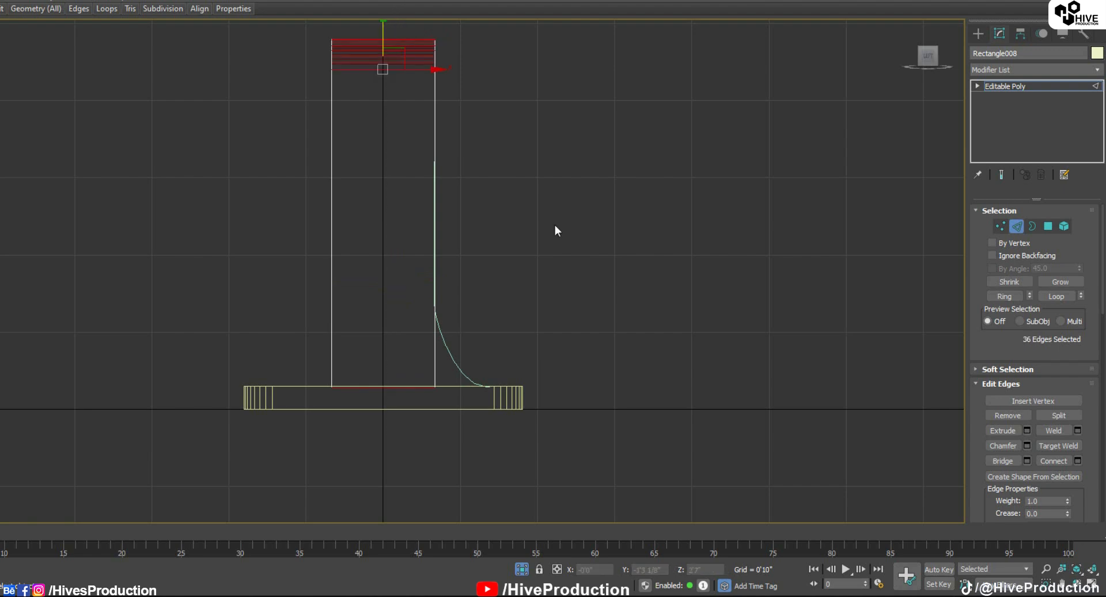
{"action": "left_click", "coordinate": [1076, 459]}
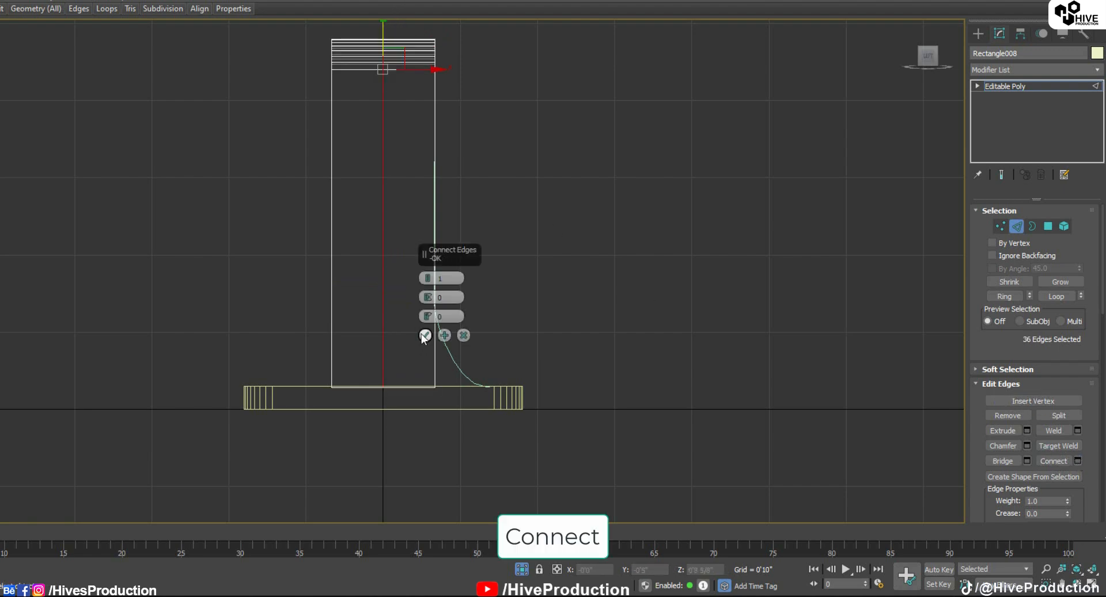
{"action": "left_click", "coordinate": [424, 335]}
Connect the frame's vertical edges with one horizontal segment and lower its vertices to where the guide curve starts
{"action": "left_click_drag", "start_coordinate": [522, 286], "coordinate": [299, 245]}
{"action": "left_click", "coordinate": [1077, 460]}
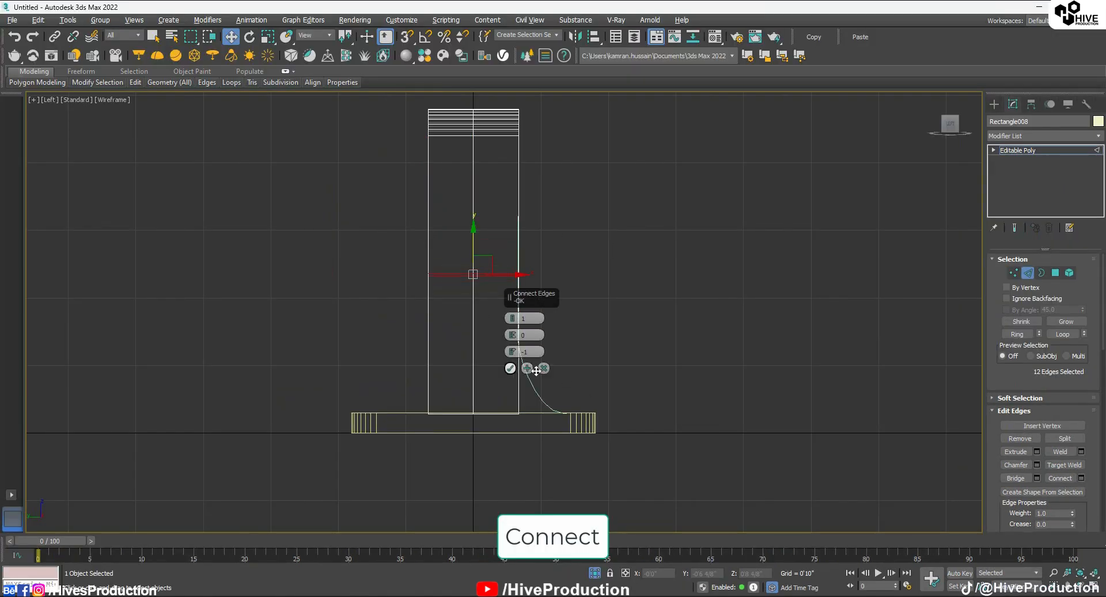
{"action": "left_click", "coordinate": [510, 368]}
{"action": "key", "text": "1"}
{"action": "left_click_drag", "start_coordinate": [567, 256], "coordinate": [392, 297]}
{"action": "left_click_drag", "start_coordinate": [473, 254], "coordinate": [472, 321]}
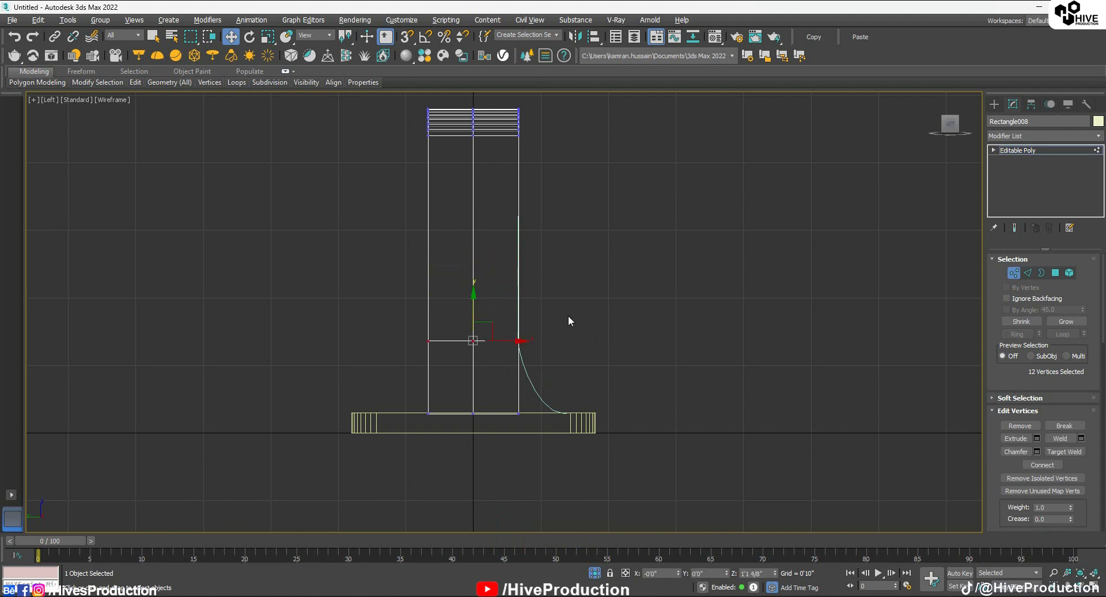
Connect the vertical edges below that row with six evenly spaced horizontal segments
{"action": "key", "text": "2"}
{"action": "left_click_drag", "start_coordinate": [567, 365], "coordinate": [391, 386]}
{"action": "left_click", "coordinate": [1080, 478]}
{"action": "left_click_drag", "start_coordinate": [512, 318], "coordinate": [460, 357]}
{"action": "left_click", "coordinate": [510, 368]}
Move the vertices of the lower rows outward so the frame's edge follows the guide curve down to the base slab
{"action": "scroll", "coordinate": [523, 354], "scroll_direction": "up", "scroll_amount": 10}
{"action": "key", "text": "1"}
{"action": "left_click_drag", "start_coordinate": [524, 338], "coordinate": [530, 338]}
{"action": "left_click_drag", "start_coordinate": [526, 377], "coordinate": [460, 417]}
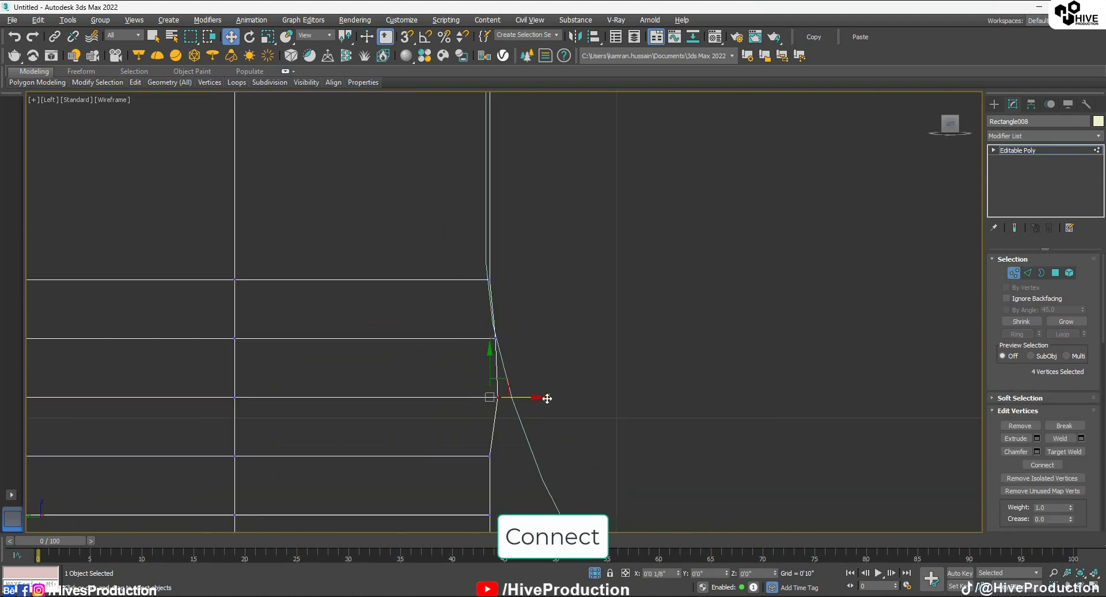
{"action": "left_click_drag", "start_coordinate": [545, 397], "coordinate": [560, 397]}
{"action": "left_click_drag", "start_coordinate": [605, 305], "coordinate": [506, 509]}
{"action": "left_click_drag", "start_coordinate": [625, 447], "coordinate": [649, 447]}
{"action": "left_click_drag", "start_coordinate": [647, 426], "coordinate": [596, 507]}
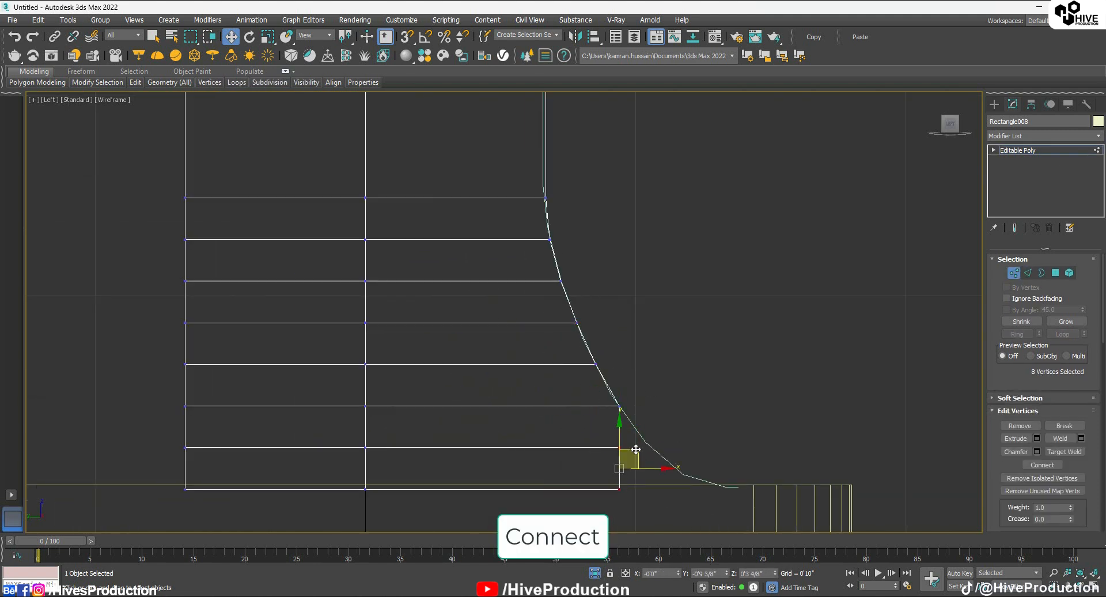
{"action": "left_click_drag", "start_coordinate": [732, 487], "coordinate": [728, 488]}
Leave vertex editing on the frame and delete the curved guide line
{"action": "key", "text": "1"}
{"action": "scroll", "coordinate": [708, 500], "scroll_direction": "up", "scroll_amount": 2}
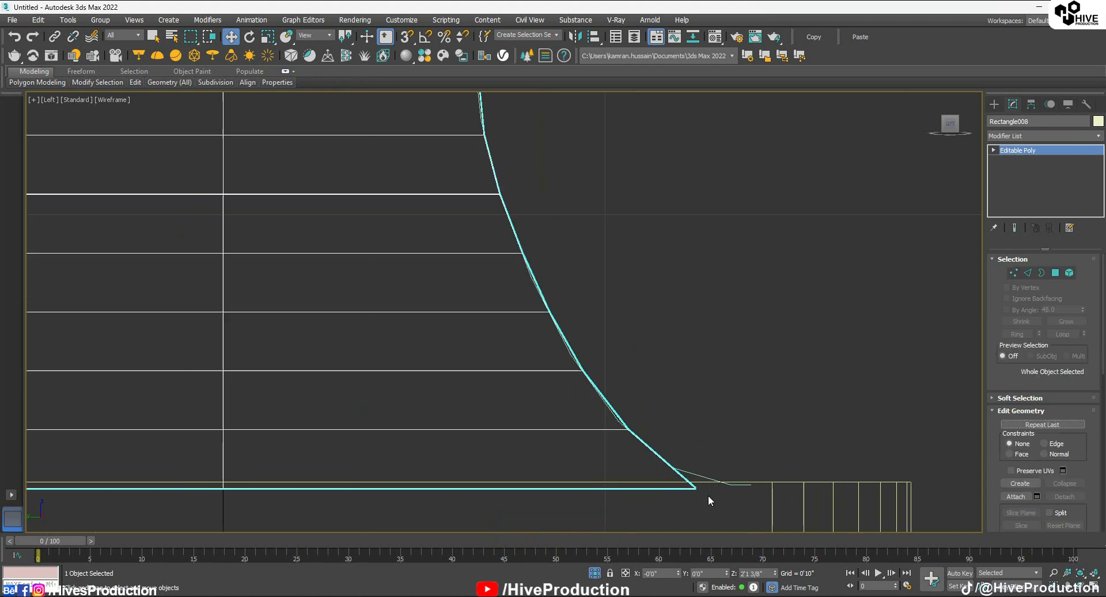
{"action": "middle_click_drag", "start_coordinate": [708, 499], "coordinate": [614, 384]}
{"action": "left_click", "coordinate": [601, 367]}
{"action": "key", "text": "Delete"}
Delete the frame's polygons on the unflared side of the center line in side view
{"action": "scroll", "coordinate": [559, 313], "scroll_direction": "down", "scroll_amount": 8}
{"action": "scroll", "coordinate": [535, 369], "scroll_direction": "down", "scroll_amount": 5}
{"action": "left_click", "coordinate": [530, 323]}
{"action": "key", "text": "4"}
{"action": "left_click_drag", "start_coordinate": [497, 184], "coordinate": [486, 395]}
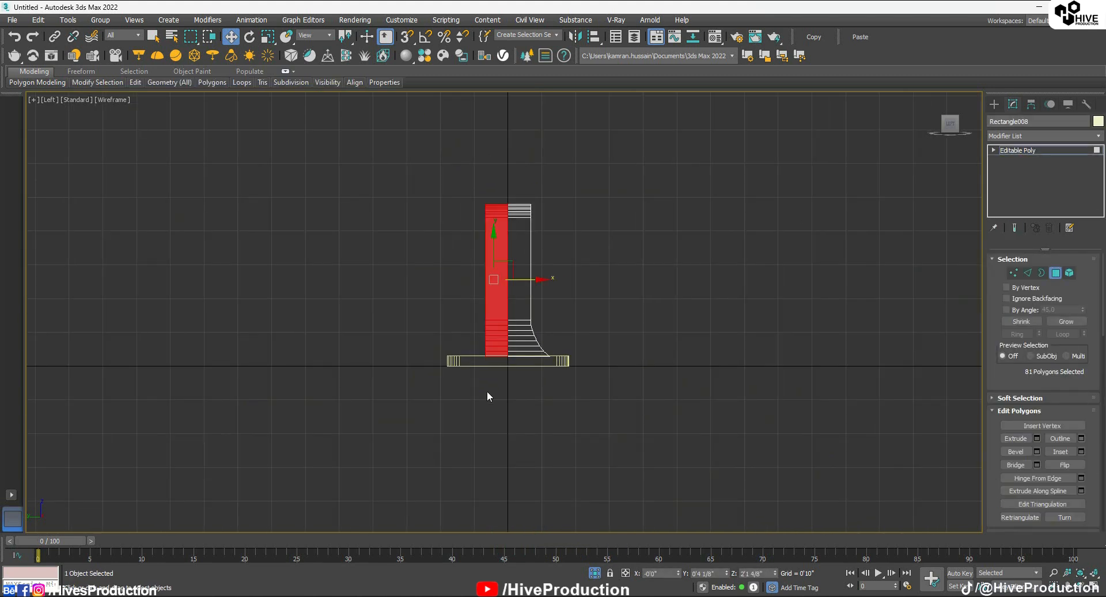
{"action": "key", "text": "Delete"}
{"action": "key", "text": "4"}
Delete the front and back cap faces spanning the frame's opening
{"action": "key", "text": "p"}
{"action": "middle_click_drag", "start_coordinate": [835, 340], "coordinate": [957, 362], "text": "alt"}
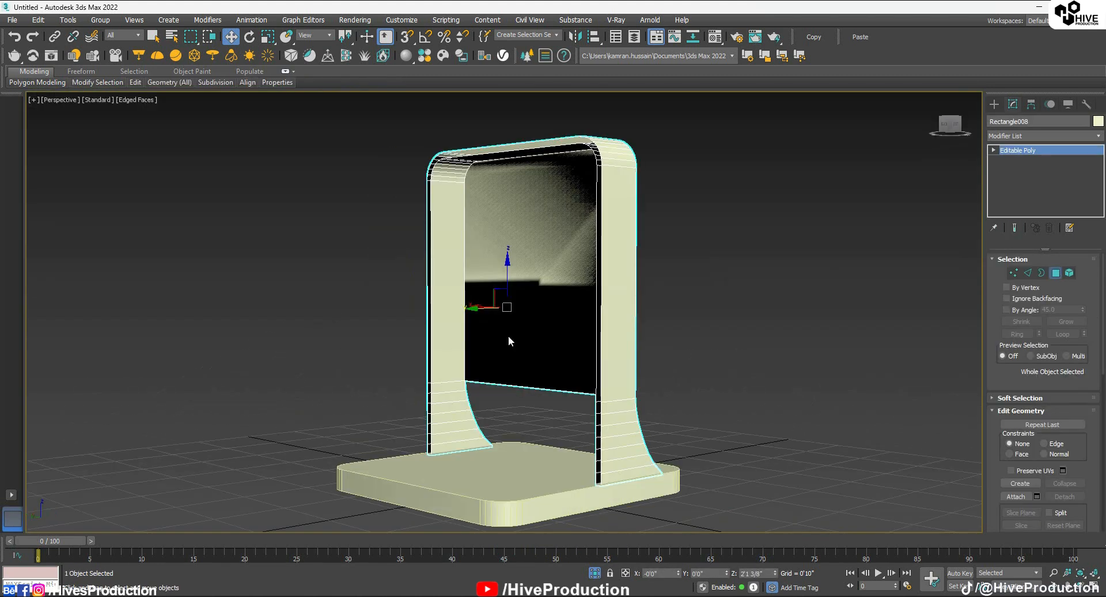
{"action": "key", "text": "4"}
{"action": "left_click", "coordinate": [507, 340]}
{"action": "key", "text": "Delete"}
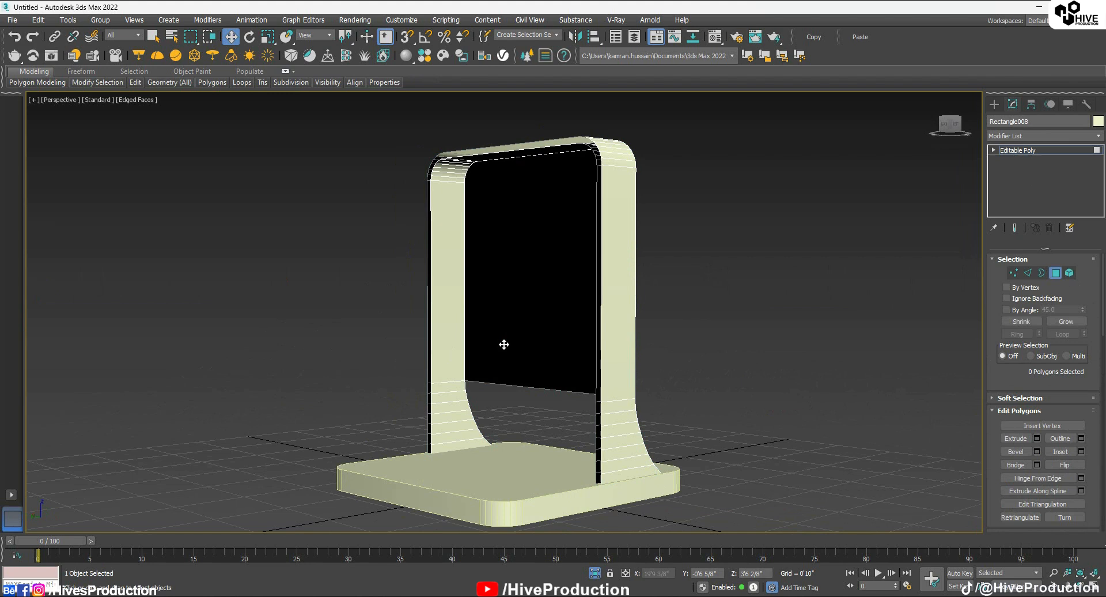
{"action": "left_click", "coordinate": [554, 331]}
{"action": "key", "text": "Delete"}
Bridge the two open vertical edges along one leg of the frame on its flared side
{"action": "middle_click_drag", "start_coordinate": [629, 333], "coordinate": [435, 341], "text": "alt"}
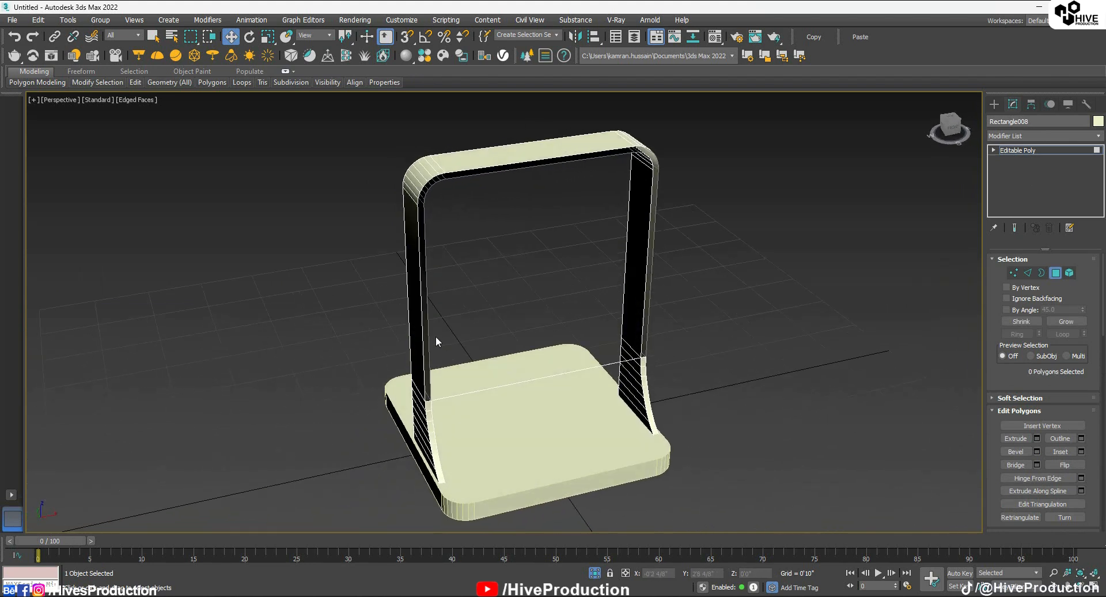
{"action": "scroll", "coordinate": [422, 254], "scroll_direction": "up", "scroll_amount": 3}
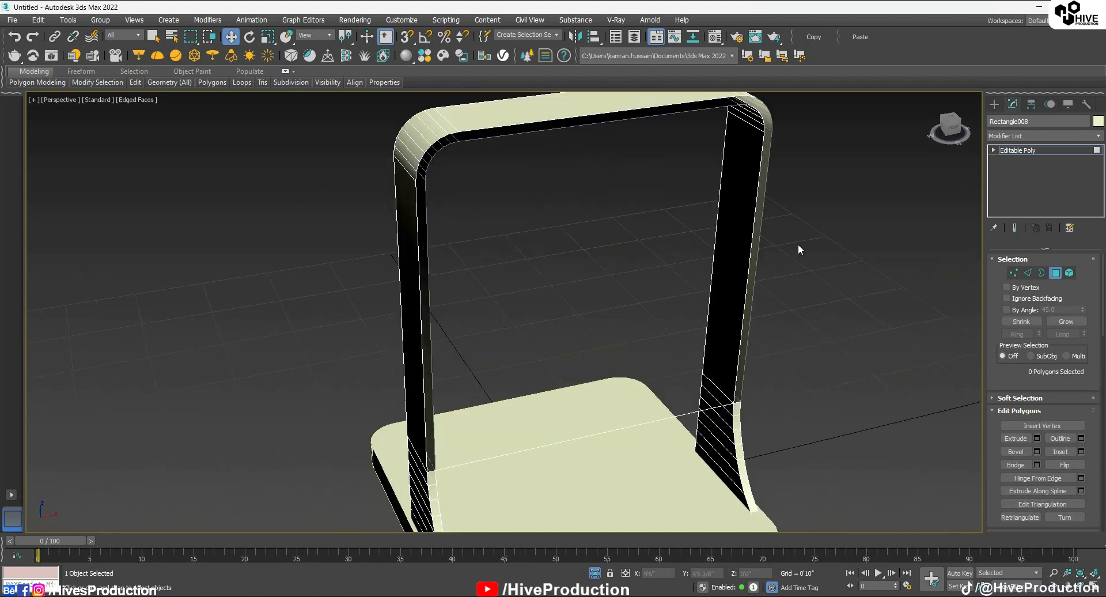
{"action": "middle_click_drag", "start_coordinate": [775, 425], "coordinate": [643, 422], "text": "alt"}
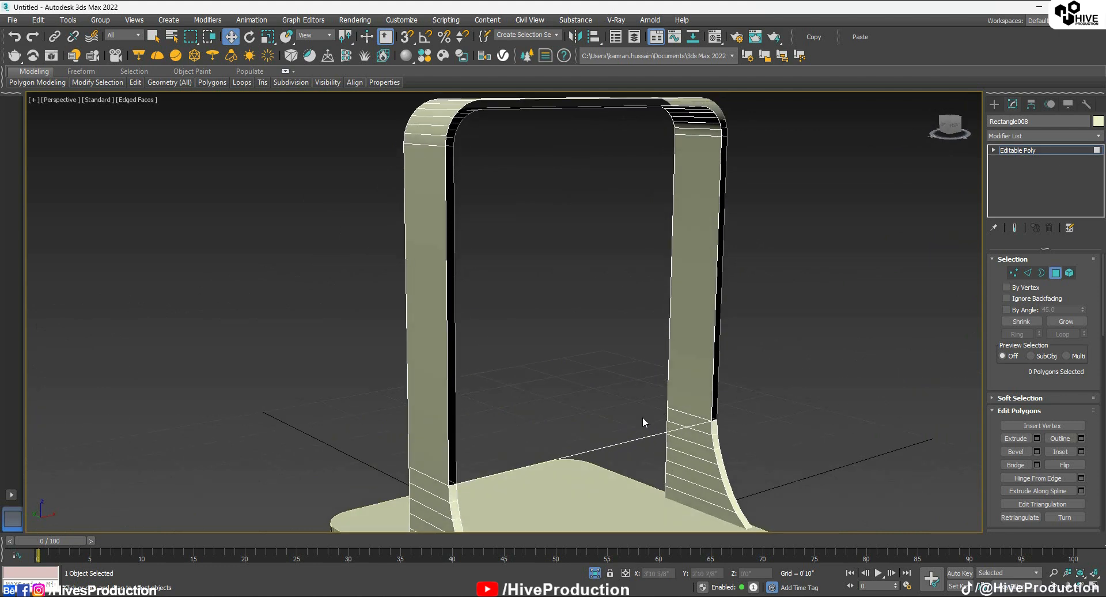
{"action": "left_click", "coordinate": [641, 451]}
{"action": "left_click", "coordinate": [1027, 271]}
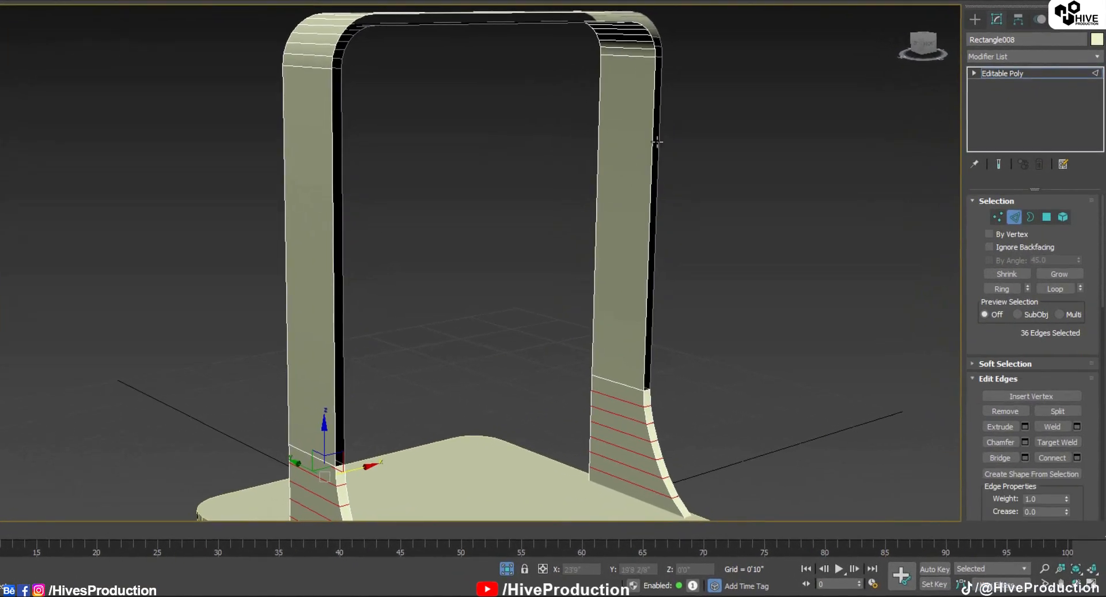
{"action": "left_click", "coordinate": [656, 142]}
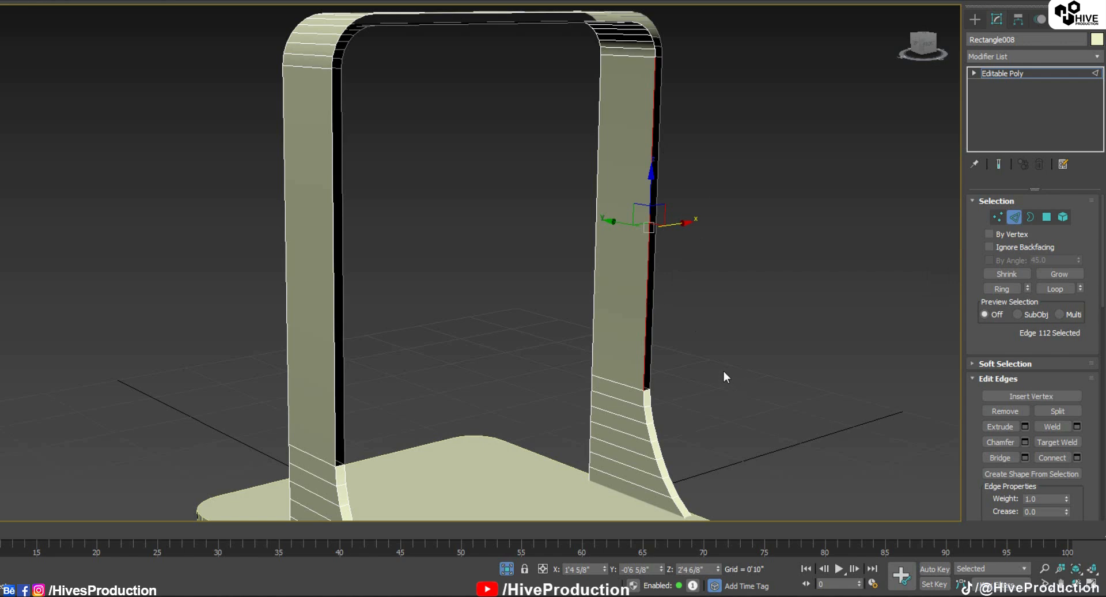
{"action": "scroll", "coordinate": [671, 375], "scroll_direction": "up", "scroll_amount": 4}
{"action": "middle_click_drag", "start_coordinate": [724, 372], "coordinate": [699, 383], "text": "alt"}
{"action": "left_click", "coordinate": [624, 373], "text": "ctrl"}
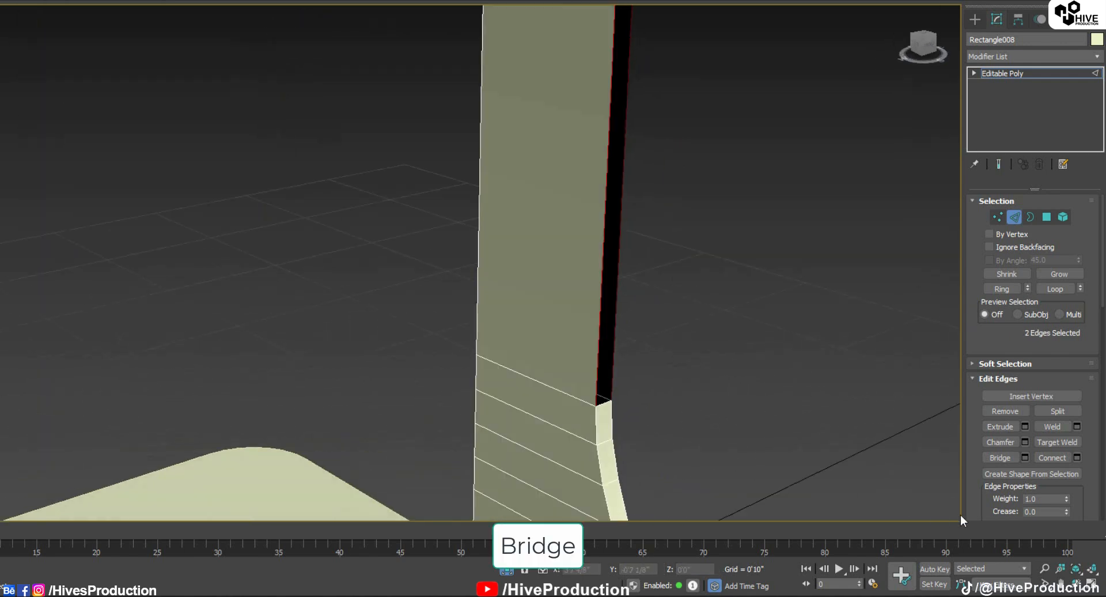
{"action": "left_click", "coordinate": [1001, 456]}
Bridge the two open edges along the frame's top bar
{"action": "scroll", "coordinate": [588, 265], "scroll_direction": "down", "scroll_amount": 3}
{"action": "middle_click_drag", "start_coordinate": [577, 257], "coordinate": [560, 357]}
{"action": "scroll", "coordinate": [587, 79], "scroll_direction": "up", "scroll_amount": 4}
{"action": "middle_click_drag", "start_coordinate": [580, 171], "coordinate": [555, 179], "text": "alt"}
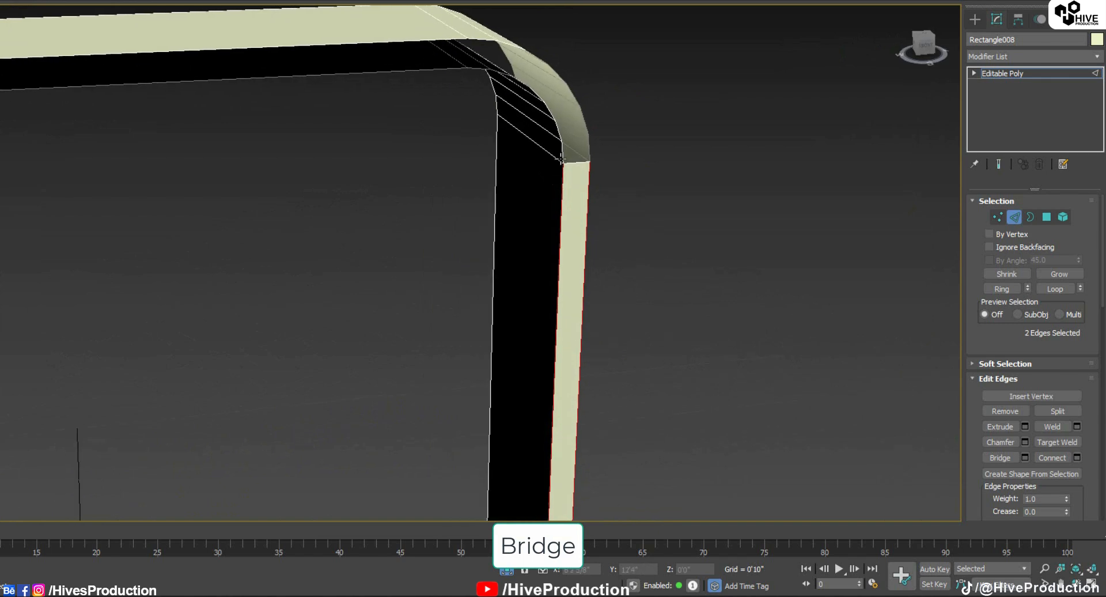
{"action": "left_click", "coordinate": [560, 160]}
{"action": "left_click", "coordinate": [469, 68]}
{"action": "left_click", "coordinate": [377, 43], "text": "ctrl"}
{"action": "left_click", "coordinate": [999, 458]}
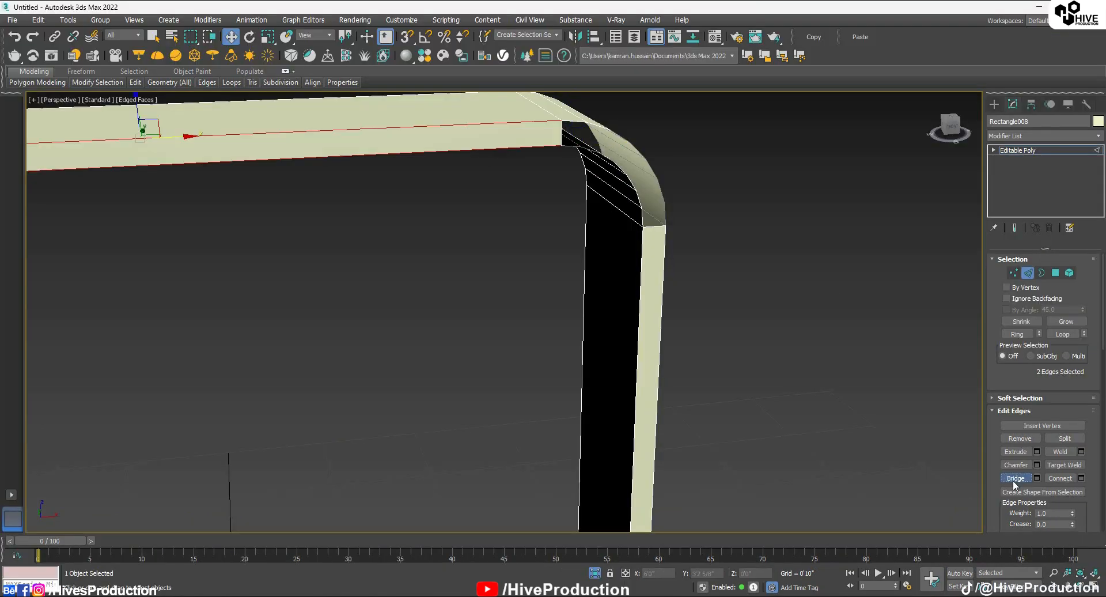
Bridge the two open vertical edges along the frame's other leg
{"action": "scroll", "coordinate": [749, 202], "scroll_direction": "down", "scroll_amount": 5}
{"action": "left_click", "coordinate": [241, 345]}
{"action": "left_click", "coordinate": [225, 345], "text": "ctrl"}
{"action": "left_click", "coordinate": [1000, 458]}
Bridge the inner and outer edges of one rounded top corner to close its gap
{"action": "middle_click_drag", "start_coordinate": [576, 300], "coordinate": [628, 314], "text": "alt"}
{"action": "scroll", "coordinate": [575, 299], "scroll_direction": "down", "scroll_amount": 3}
{"action": "scroll", "coordinate": [585, 314], "scroll_direction": "up", "scroll_amount": 5}
{"action": "scroll", "coordinate": [582, 311], "scroll_direction": "down", "scroll_amount": 3}
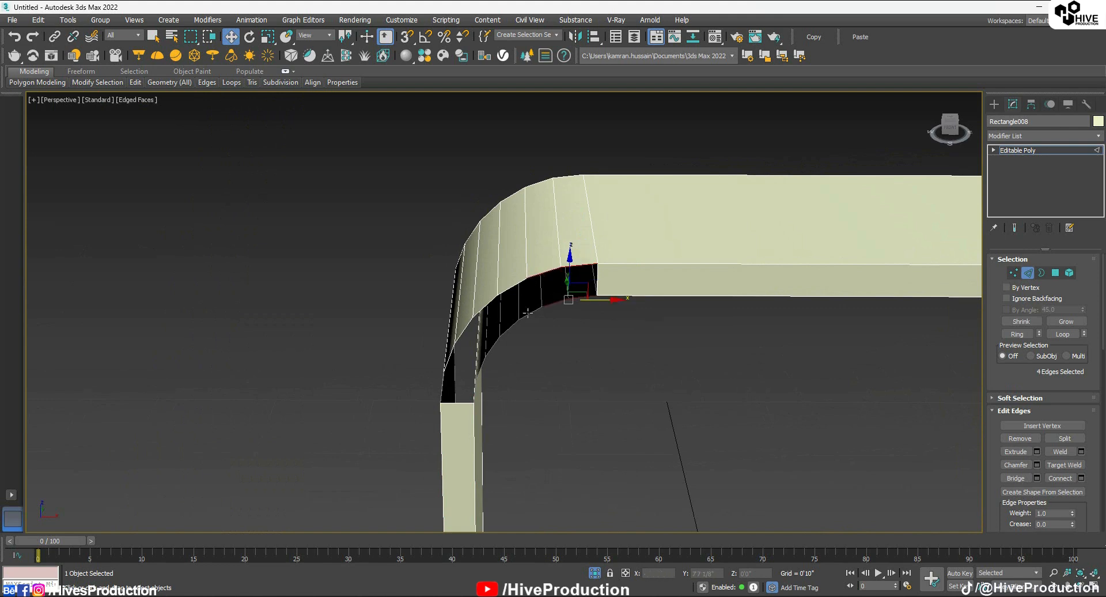
{"action": "middle_click_drag", "start_coordinate": [512, 398], "coordinate": [570, 412], "text": "alt"}
{"action": "left_click", "coordinate": [450, 406], "text": "ctrl"}
{"action": "left_click", "coordinate": [1015, 477]}
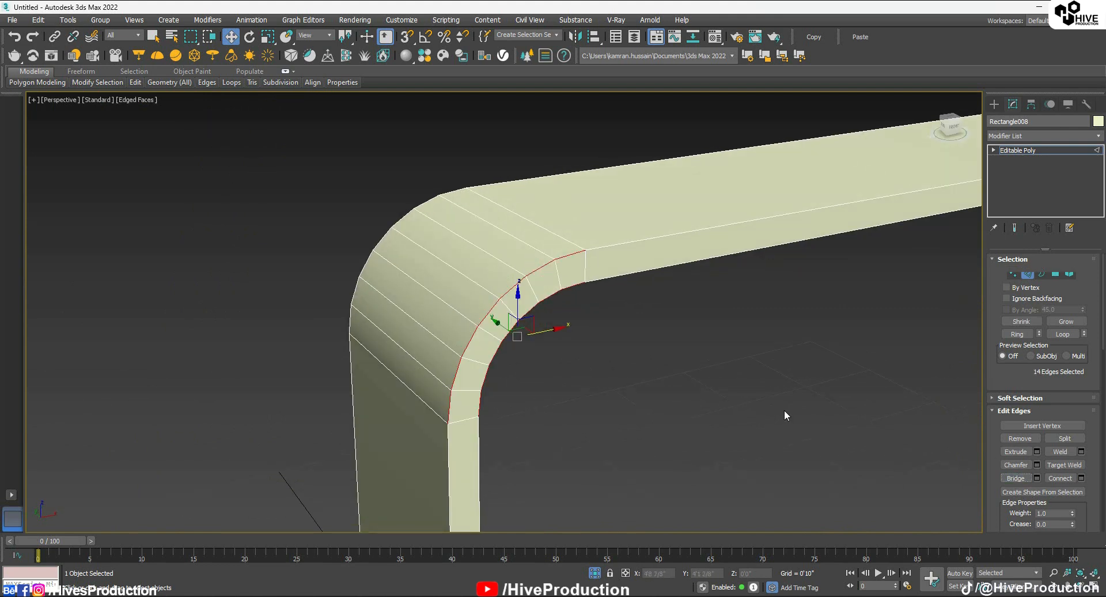
Bridge the inner and outer edges of the opposite rounded top corner to close the remaining gap
{"action": "scroll", "coordinate": [785, 414], "scroll_direction": "down", "scroll_amount": 4}
{"action": "middle_click_drag", "start_coordinate": [784, 414], "coordinate": [694, 368], "text": "alt"}
{"action": "scroll", "coordinate": [694, 320], "scroll_direction": "up", "scroll_amount": 4}
{"action": "middle_click_drag", "start_coordinate": [612, 377], "coordinate": [518, 334], "text": "alt"}
{"action": "left_click", "coordinate": [514, 323], "text": "ctrl"}
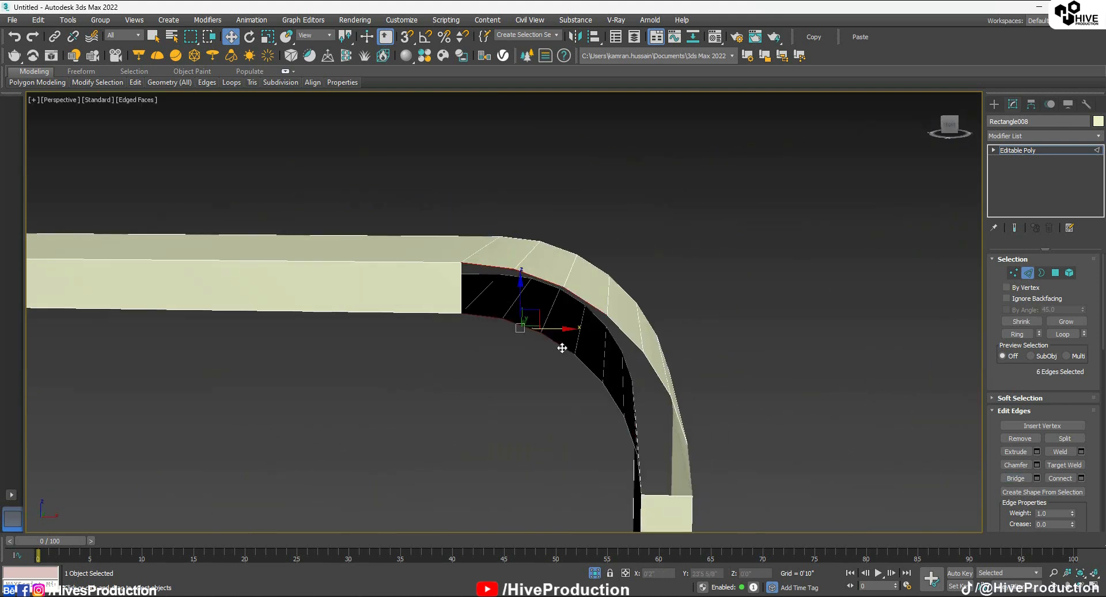
{"action": "left_click", "coordinate": [655, 370], "text": "ctrl"}
{"action": "middle_click_drag", "start_coordinate": [655, 370], "coordinate": [629, 442], "text": "alt"}
{"action": "left_click", "coordinate": [1015, 477]}
{"action": "scroll", "coordinate": [674, 363], "scroll_direction": "down", "scroll_amount": 6}
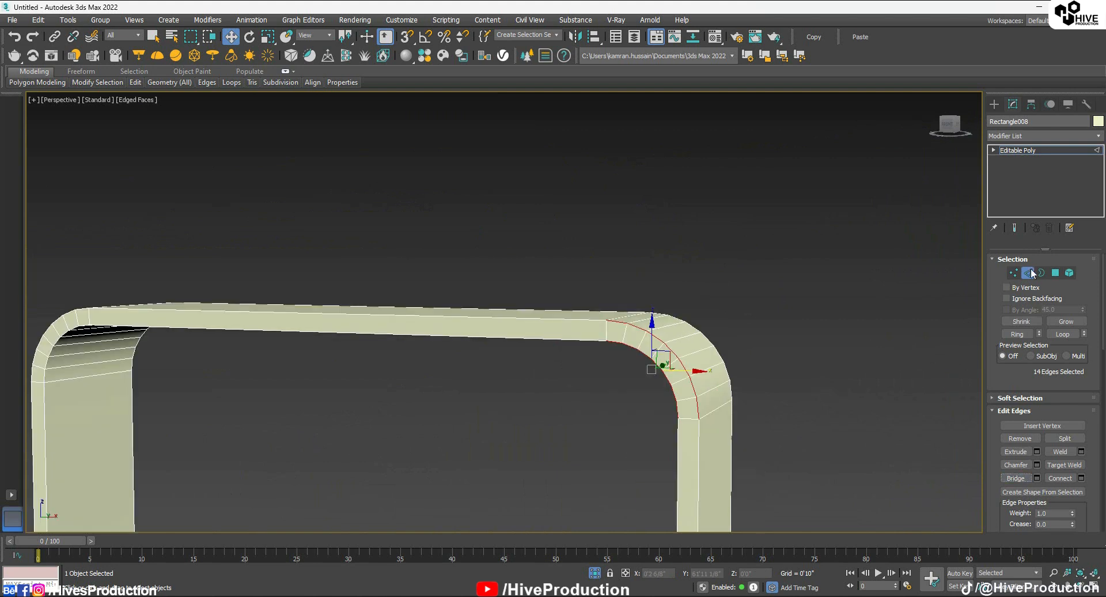
Apply a Symmetry modifier to the half frame with Z as the mirror axis, and deselect it
{"action": "left_click", "coordinate": [1029, 273]}
{"action": "left_click", "coordinate": [541, 415]}
{"action": "middle_click_drag", "start_coordinate": [518, 374], "coordinate": [648, 390], "text": "alt"}
{"action": "left_click", "coordinate": [648, 389]}
{"action": "scroll", "coordinate": [615, 288], "scroll_direction": "down", "scroll_amount": 4}
{"action": "middle_click_drag", "start_coordinate": [625, 326], "coordinate": [601, 318], "text": "alt"}
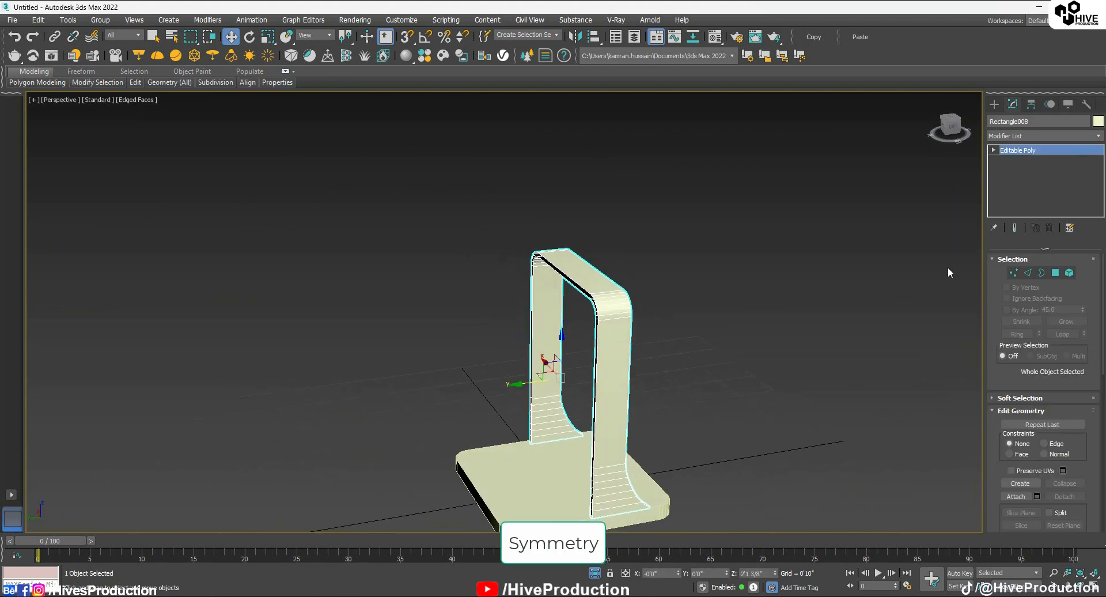
{"action": "left_click", "coordinate": [1016, 136]}
{"action": "scroll", "coordinate": [1031, 288], "scroll_direction": "down", "scroll_amount": 5}
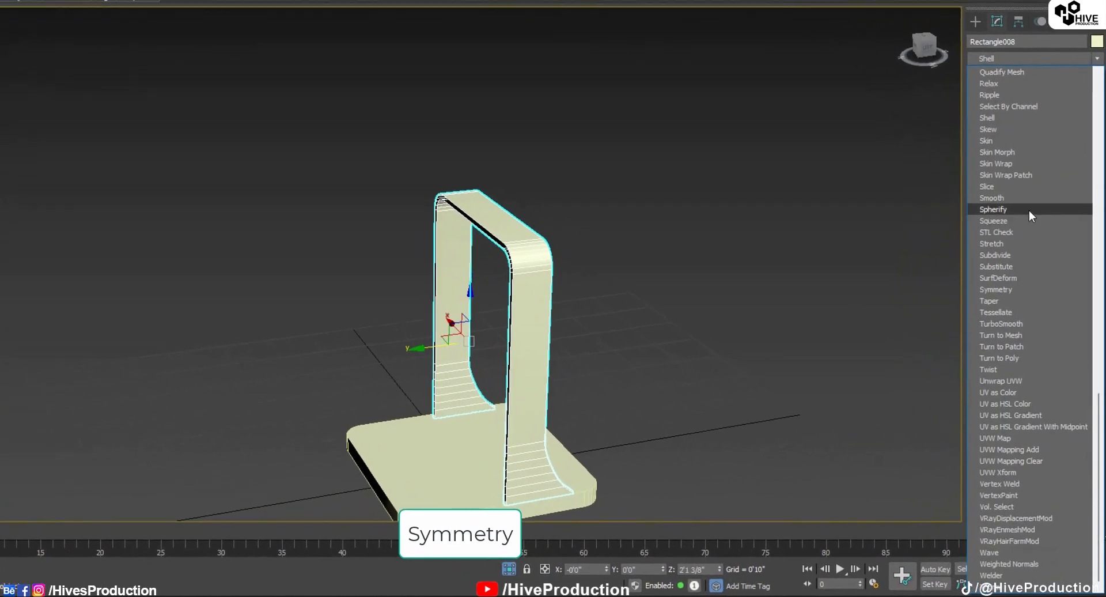
{"action": "left_click", "coordinate": [1001, 287]}
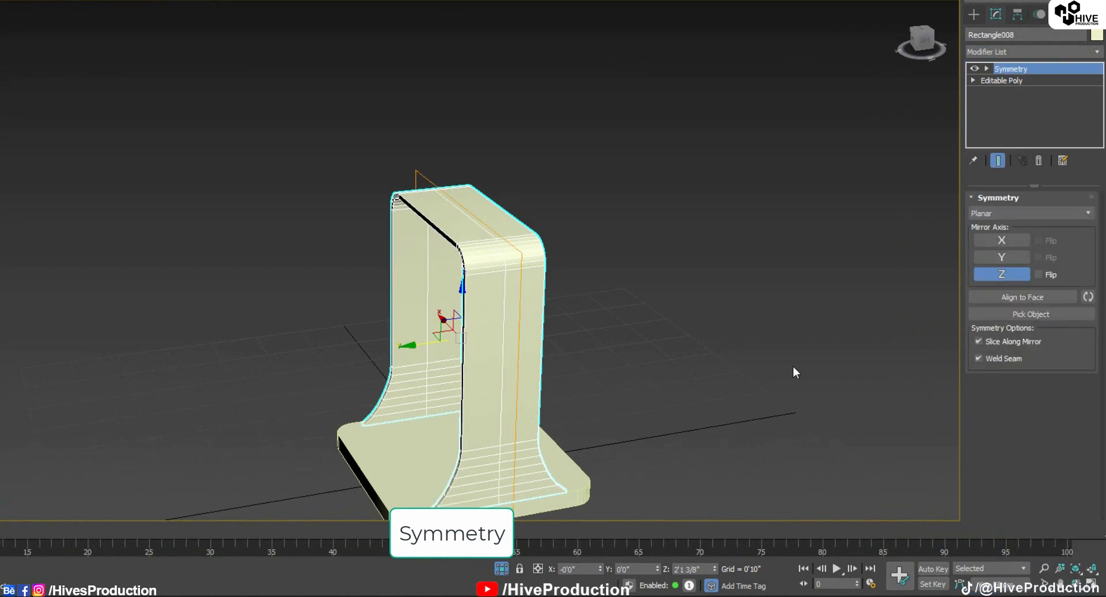
{"action": "middle_click_drag", "start_coordinate": [792, 365], "coordinate": [435, 344], "text": "alt"}
{"action": "left_click", "coordinate": [873, 309]}
{"action": "middle_click_drag", "start_coordinate": [617, 301], "coordinate": [675, 240], "text": "alt"}
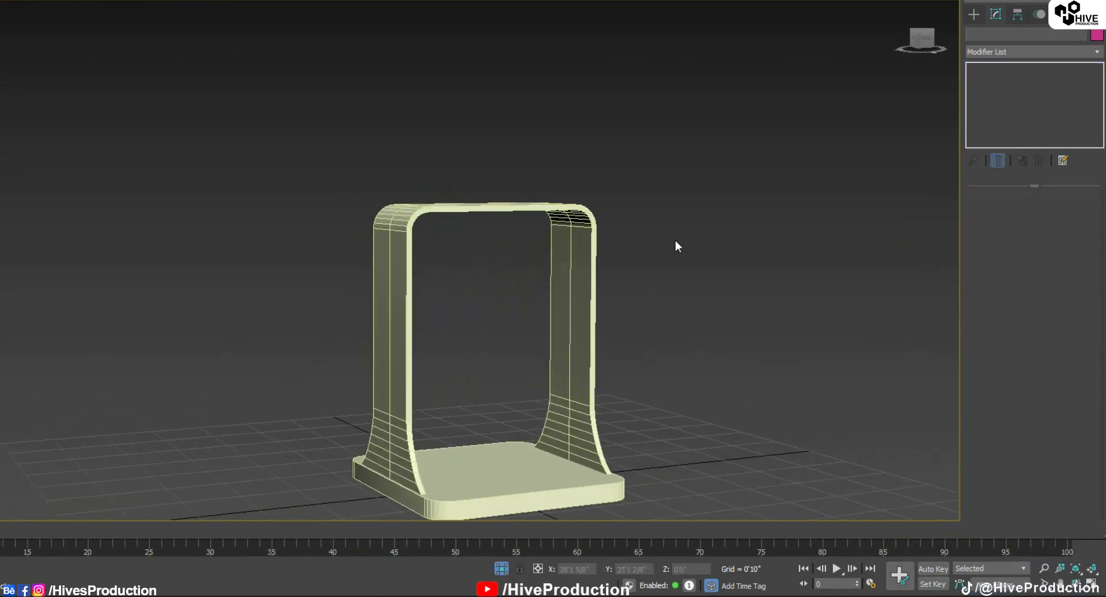
Unhide all hidden objects to check the frame together with the shelves
{"action": "right_click", "coordinate": [675, 240]}
{"action": "left_click", "coordinate": [708, 148]}
{"action": "mouse_move", "coordinate": [533, 322]}
{"action": "middle_mouse_down", "text": "alt"}
{"action": "mouse_move", "coordinate": [597, 344]}
{"action": "mouse_move", "coordinate": [656, 338]}
{"action": "mouse_move", "coordinate": [649, 324]}
{"action": "mouse_move", "coordinate": [525, 340]}
{"action": "middle_mouse_up", "text": "alt"}
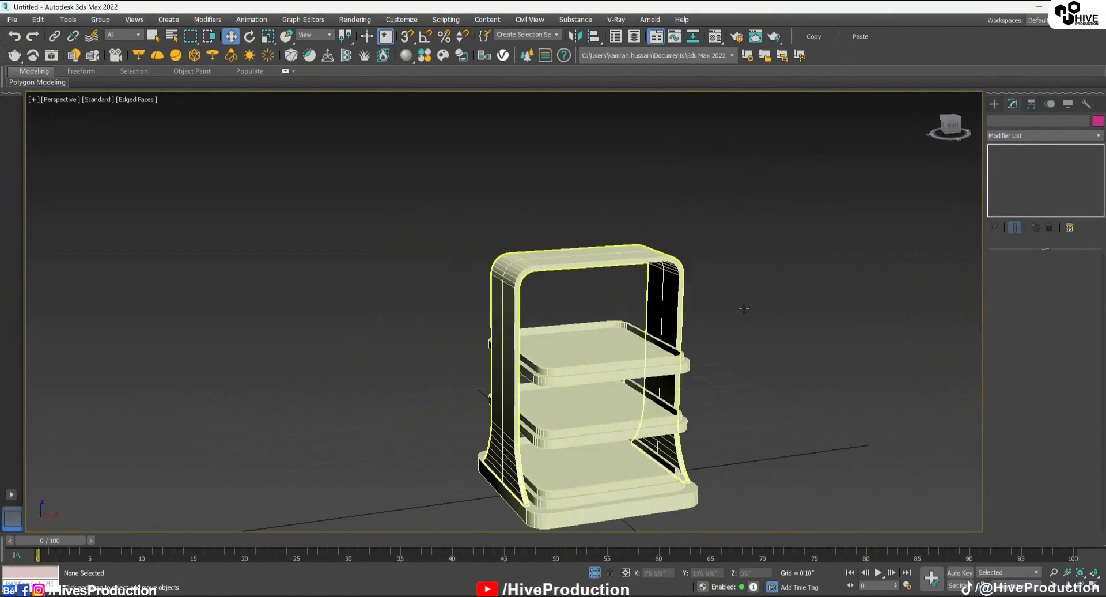
Isolate the upright frame and the base slab together, leaving the shelves out of view
{"action": "left_click", "coordinate": [544, 471]}
{"action": "left_click", "coordinate": [544, 471], "text": "ctrl"}
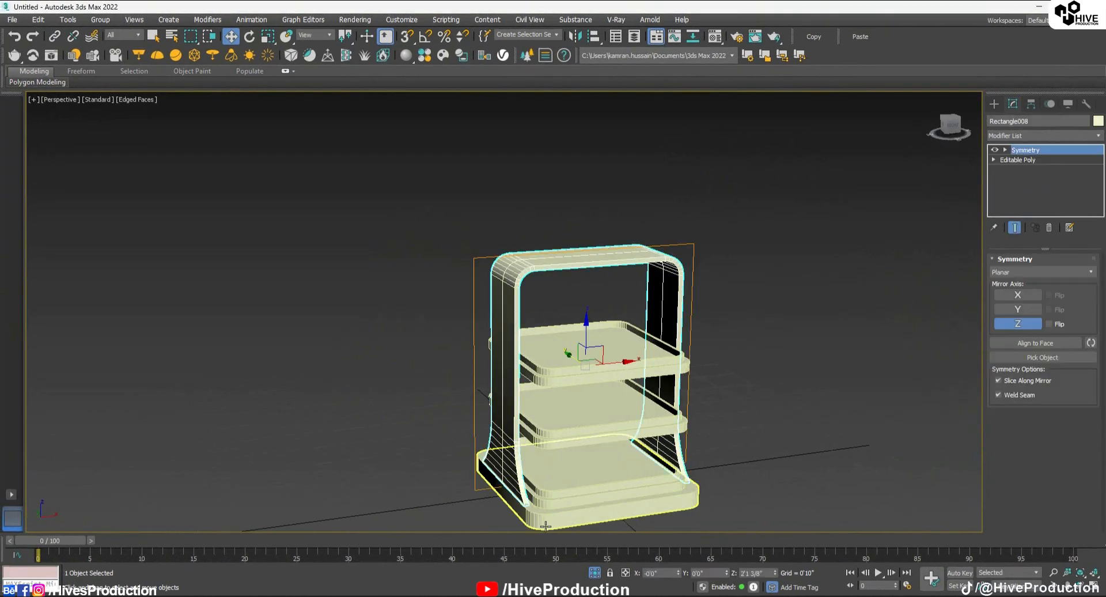
{"action": "left_click", "coordinate": [595, 572]}
{"action": "left_click", "coordinate": [646, 250]}
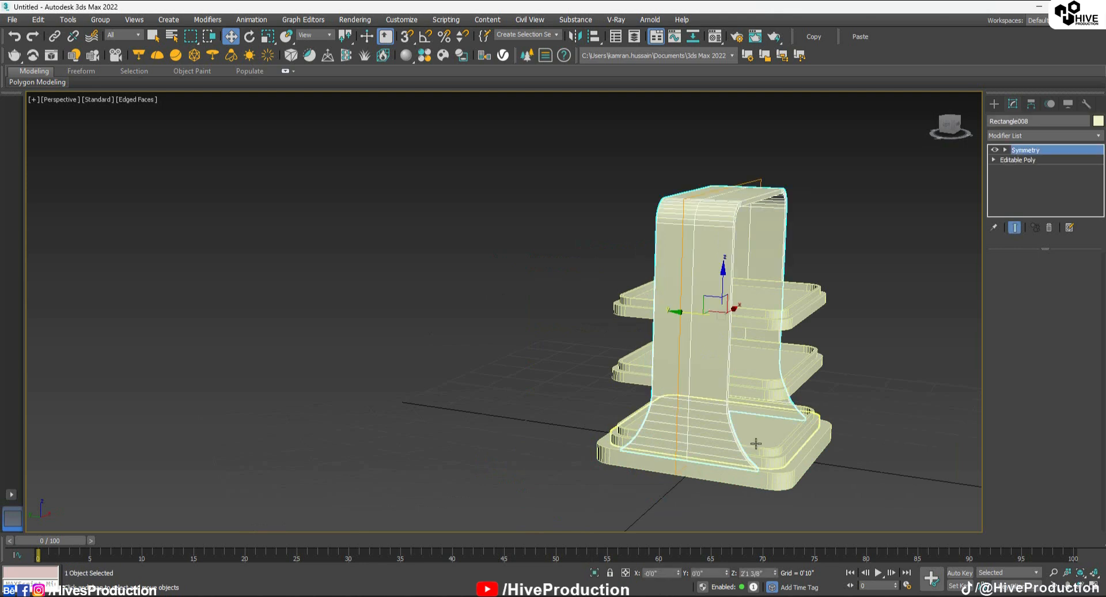
{"action": "right_click", "coordinate": [430, 400]}
{"action": "left_click", "coordinate": [667, 466], "text": "ctrl"}
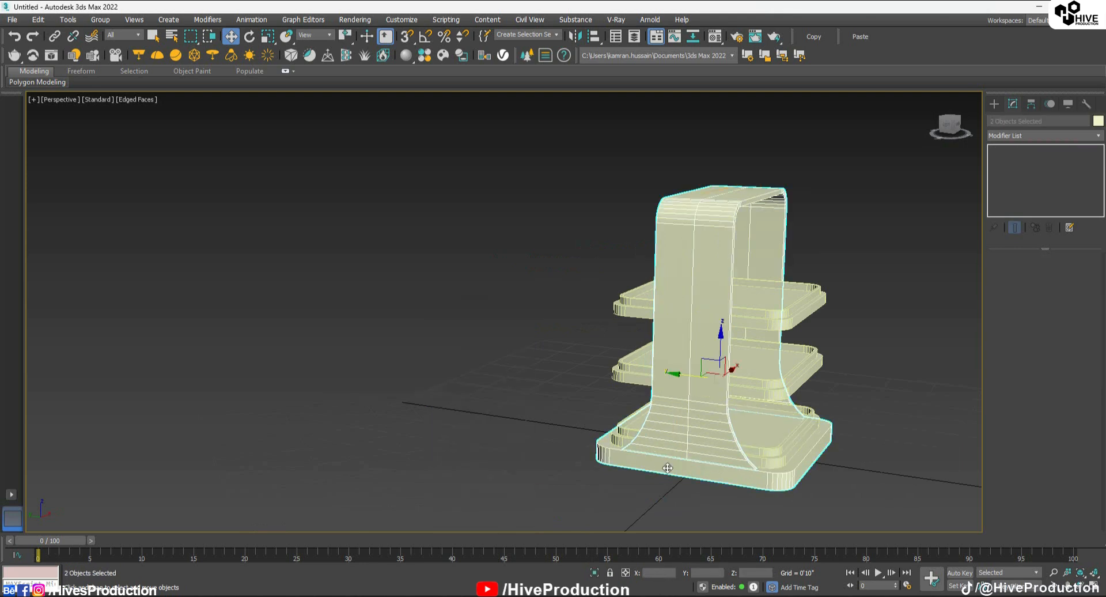
{"action": "key", "text": "alt+q"}
In the Left view, draw a rectangle about 3'0 5/8" long and 0'4" wide along the frame leg's edge, reaching down near the base
{"action": "key", "text": "alt+w"}
{"action": "left_click", "coordinate": [383, 425]}
{"action": "key", "text": "alt+w"}
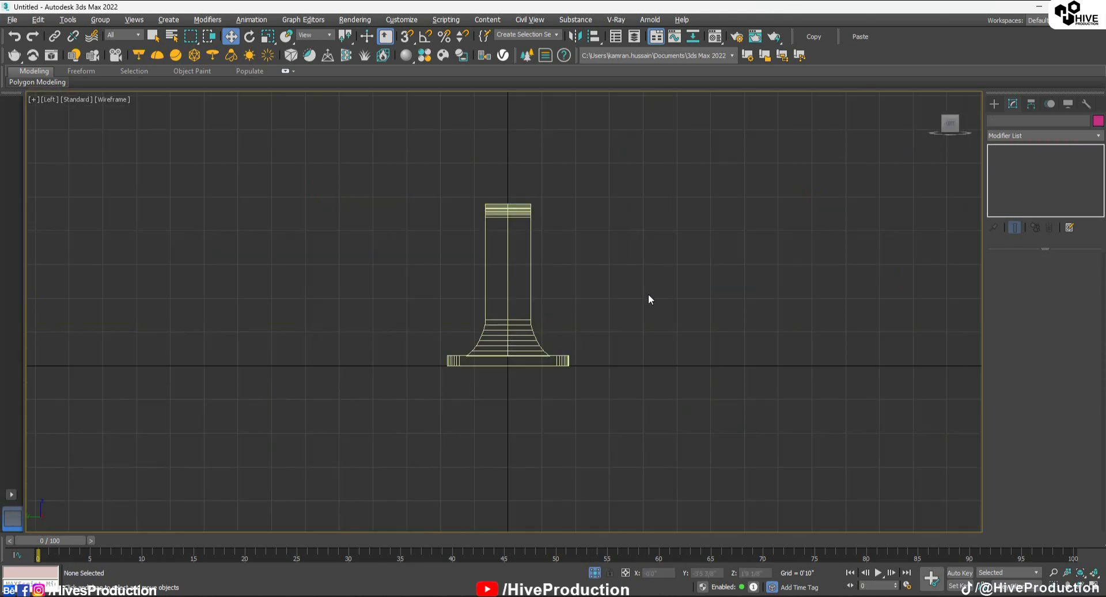
{"action": "left_click", "coordinate": [996, 104]}
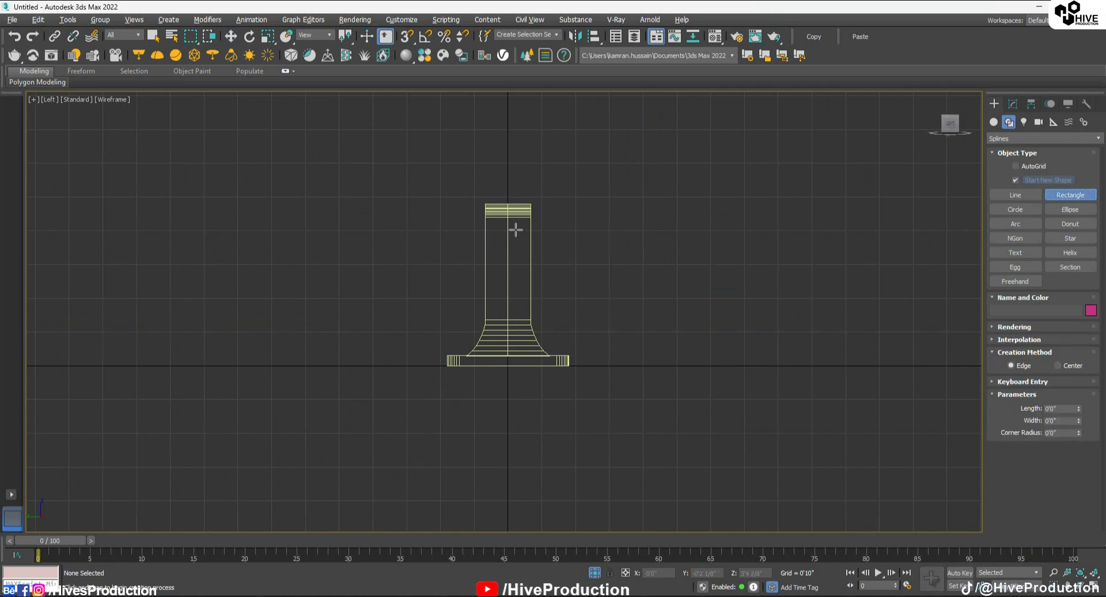
{"action": "left_click_drag", "start_coordinate": [530, 229], "coordinate": [561, 317]}
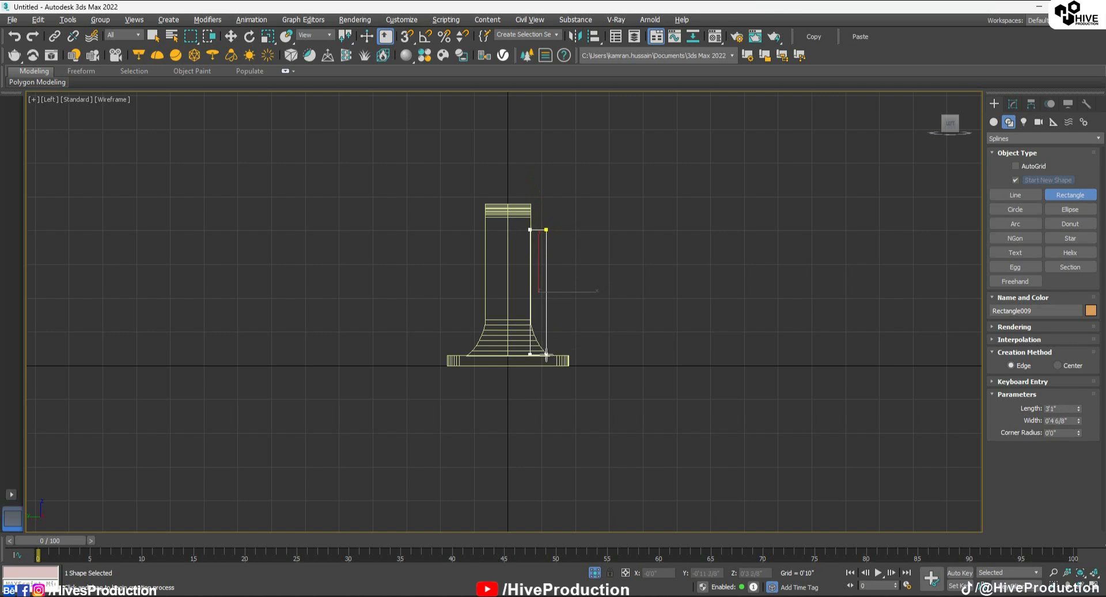
{"action": "scroll", "coordinate": [544, 354], "scroll_direction": "up", "scroll_amount": 5}
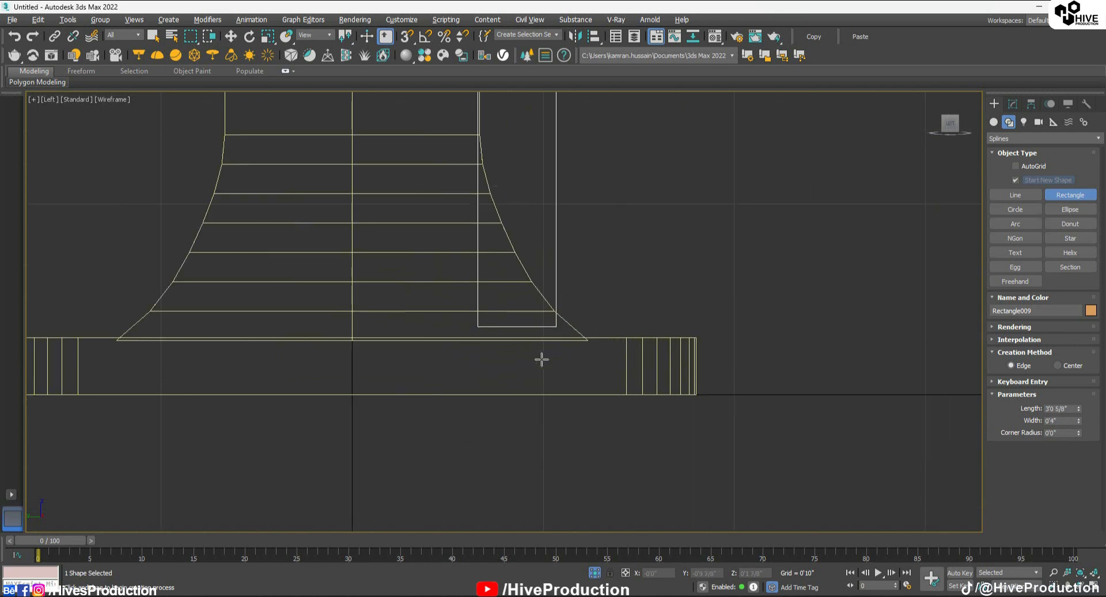
{"action": "middle_click_drag", "start_coordinate": [552, 340], "coordinate": [551, 387]}
{"action": "scroll", "coordinate": [552, 387], "scroll_direction": "down", "scroll_amount": 1}
{"action": "key", "text": "w"}
{"action": "scroll", "coordinate": [560, 346], "scroll_direction": "down", "scroll_amount": 1}
{"action": "middle_click_drag", "start_coordinate": [555, 340], "coordinate": [537, 353]}
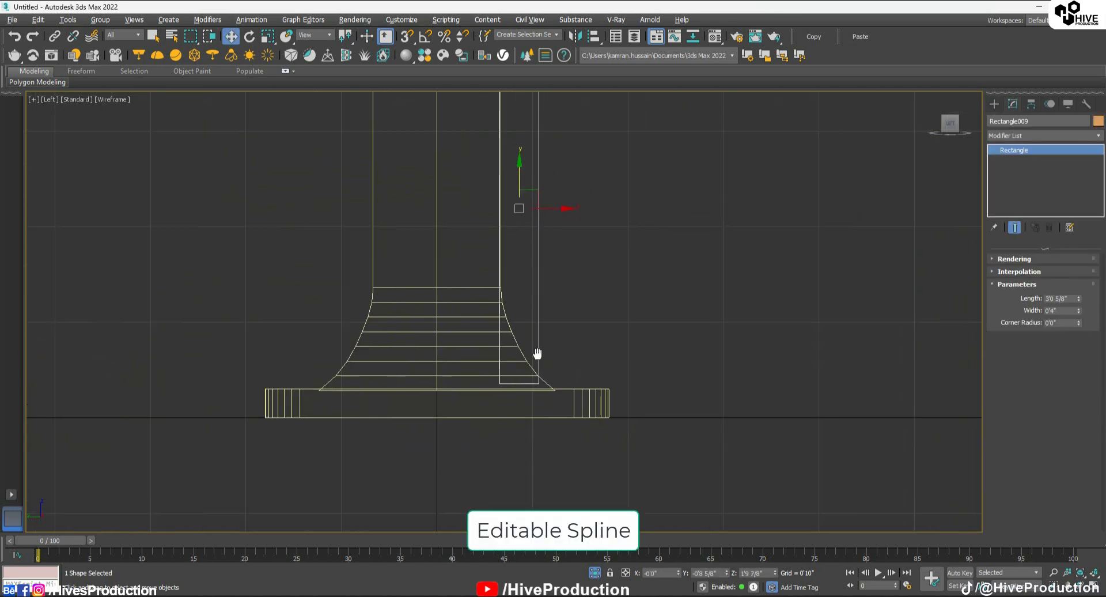
Convert the rectangle to an Editable Spline and widen it slightly by moving its two outer vertices outward
{"action": "right_click", "coordinate": [534, 348]}
{"action": "mouse_move", "coordinate": [610, 466]}
{"action": "left_click", "coordinate": [654, 467]}
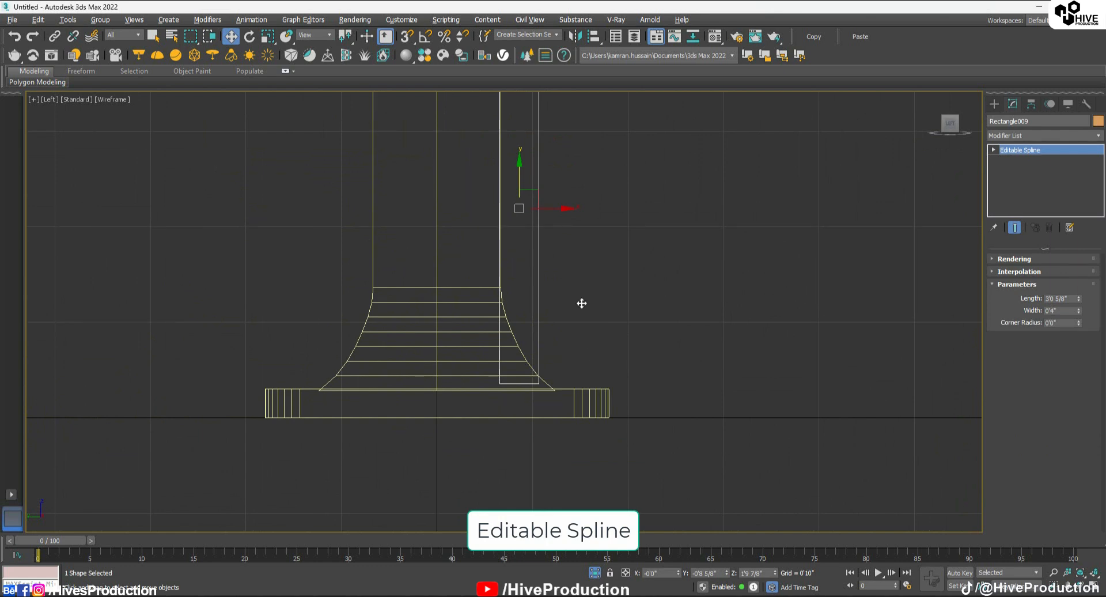
{"action": "middle_click_drag", "start_coordinate": [580, 298], "coordinate": [583, 325]}
{"action": "key", "text": "1"}
{"action": "middle_click_drag", "start_coordinate": [557, 254], "coordinate": [554, 306]}
{"action": "scroll", "coordinate": [554, 306], "scroll_direction": "down", "scroll_amount": 2}
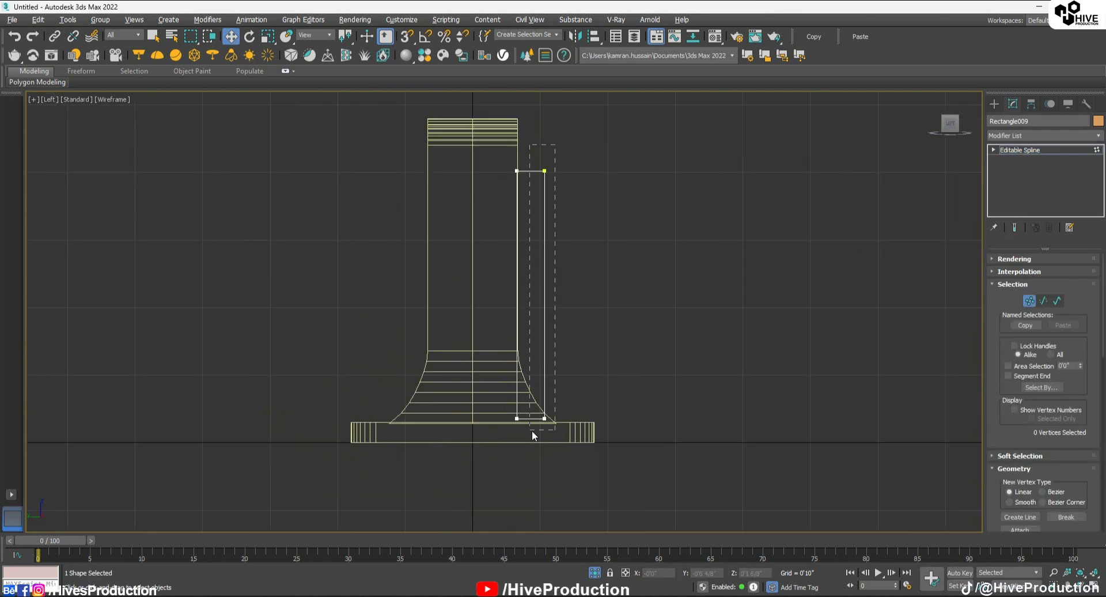
{"action": "scroll", "coordinate": [548, 413], "scroll_direction": "up", "scroll_amount": 2}
{"action": "left_click_drag", "start_coordinate": [531, 430], "coordinate": [577, 422]}
{"action": "middle_click_drag", "start_coordinate": [555, 138], "coordinate": [560, 259]}
Fillet the rectangle's upper outer corner vertex and deselect the spline
{"action": "scroll", "coordinate": [561, 227], "scroll_direction": "up", "scroll_amount": 2}
{"action": "left_click", "coordinate": [568, 198]}
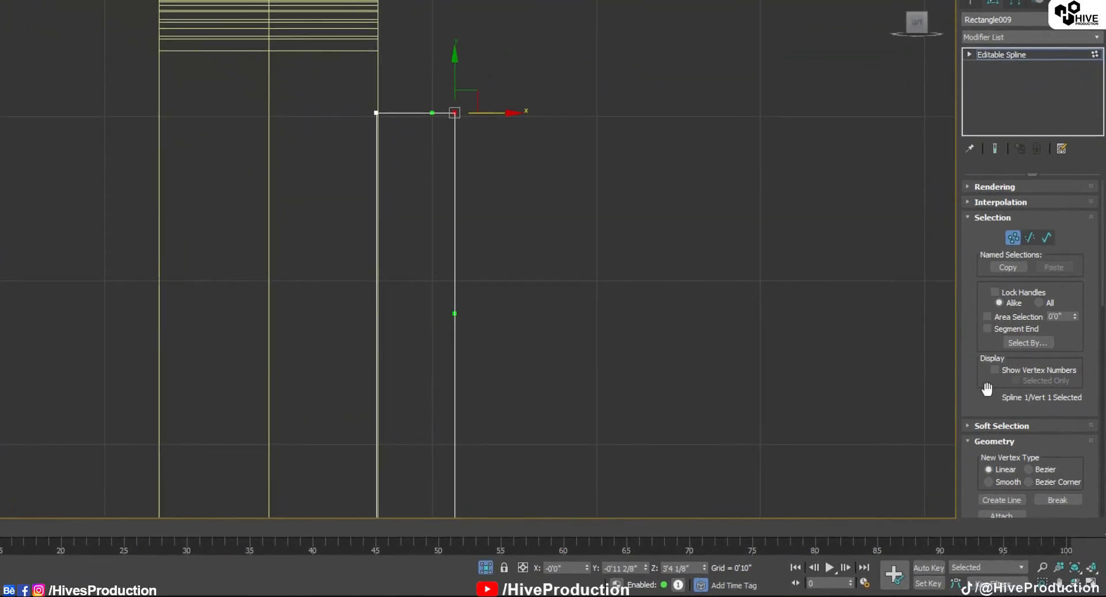
{"action": "scroll", "coordinate": [1003, 342], "scroll_direction": "down", "scroll_amount": 5}
{"action": "left_click", "coordinate": [1002, 471]}
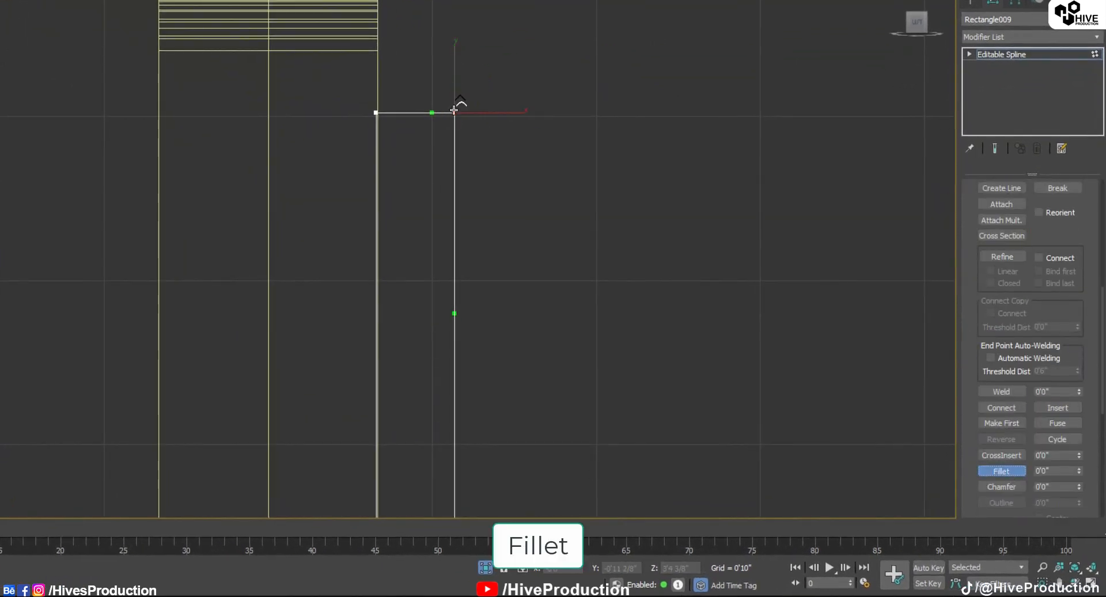
{"action": "left_click", "coordinate": [981, 55]}
{"action": "left_click", "coordinate": [702, 266]}
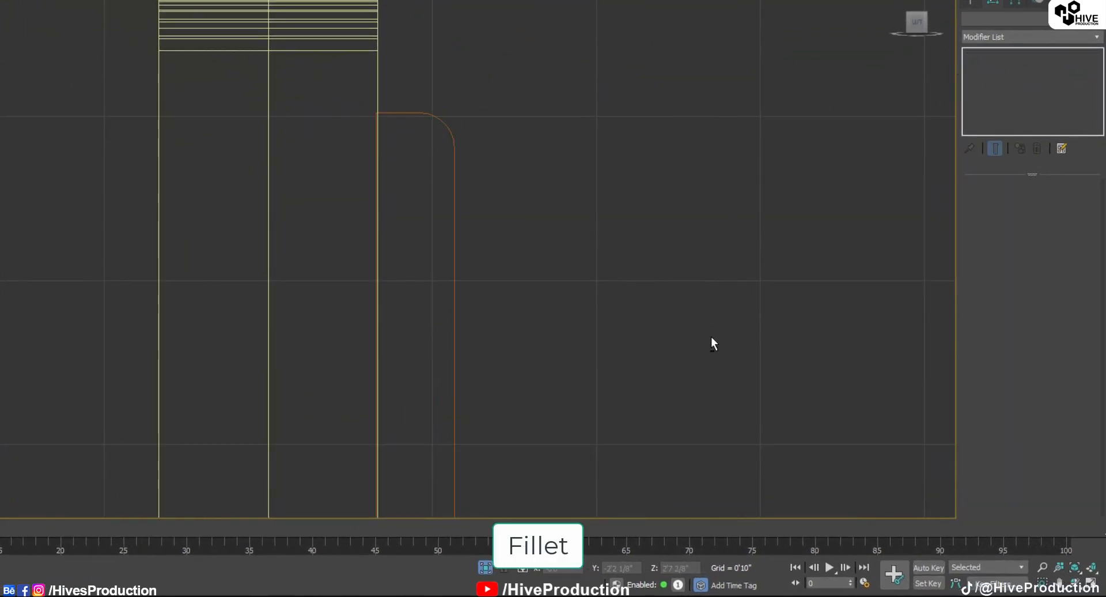
Apply an Extrude modifier to the filleted rectangle in the Perspective view with an amount of 0'1"
{"action": "key", "text": "alt+w"}
{"action": "middle_click", "coordinate": [716, 401]}
{"action": "key", "text": "alt+w"}
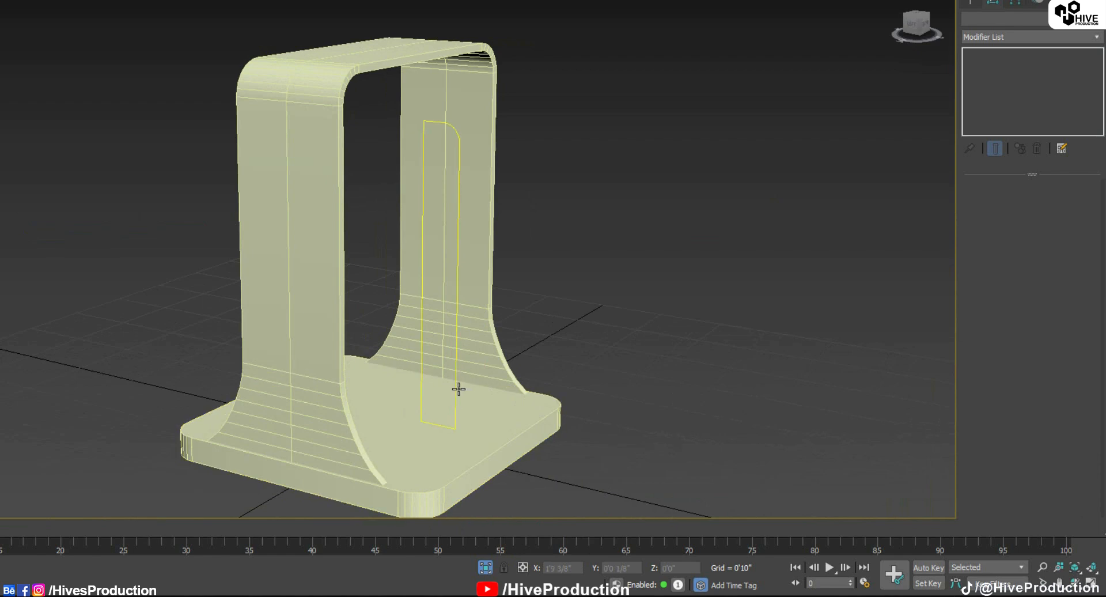
{"action": "left_click", "coordinate": [459, 388]}
{"action": "left_click", "coordinate": [992, 38]}
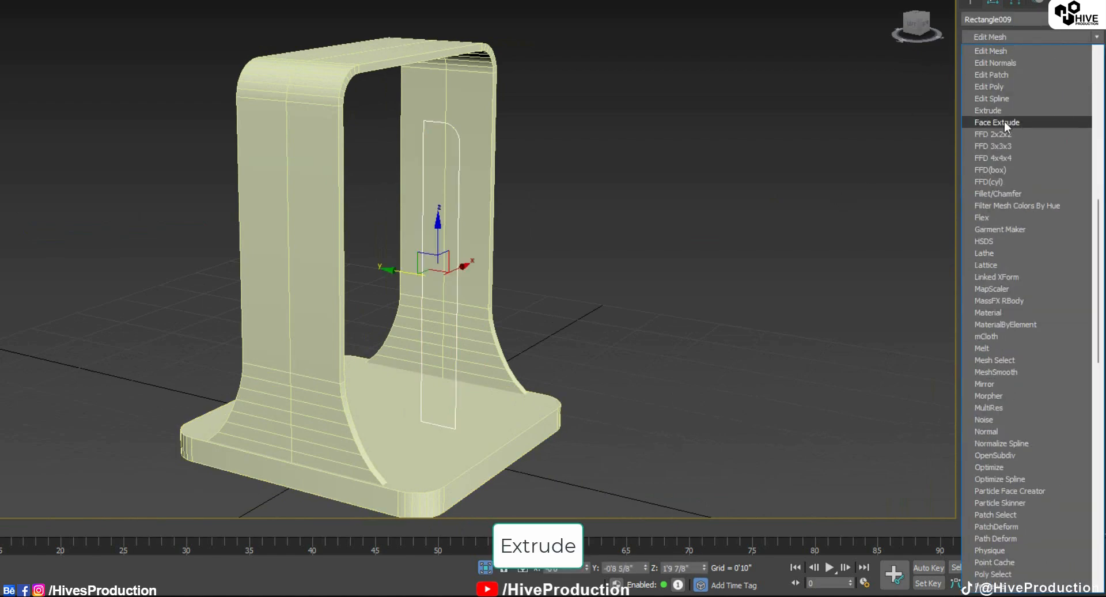
{"action": "left_click", "coordinate": [1002, 109]}
{"action": "middle_click_drag", "start_coordinate": [492, 317], "coordinate": [455, 316], "text": "alt"}
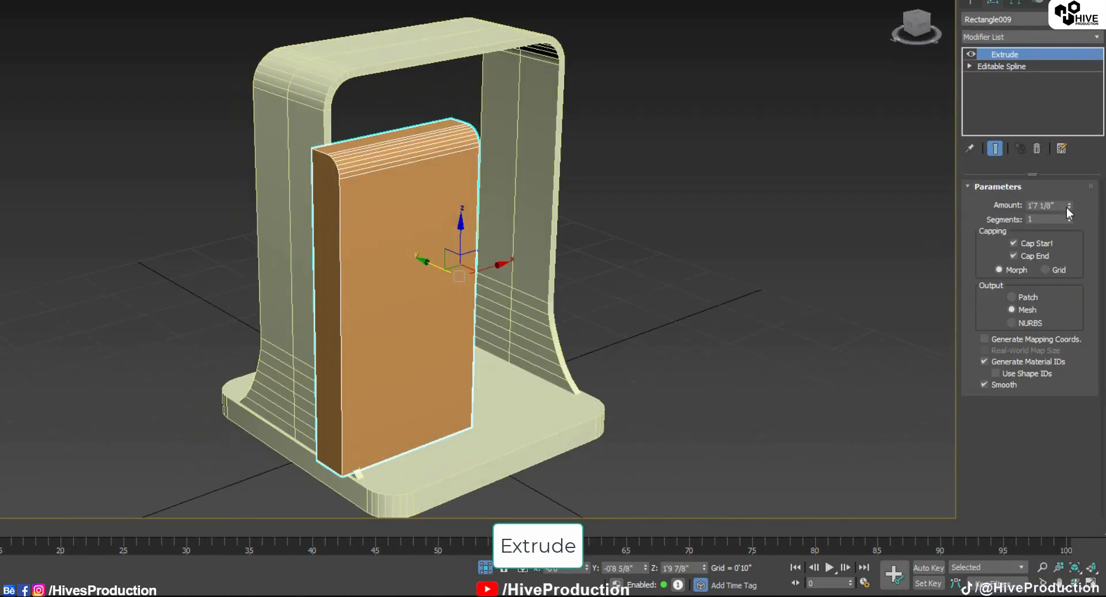
{"action": "left_click_drag", "start_coordinate": [1068, 212], "coordinate": [1070, 213]}
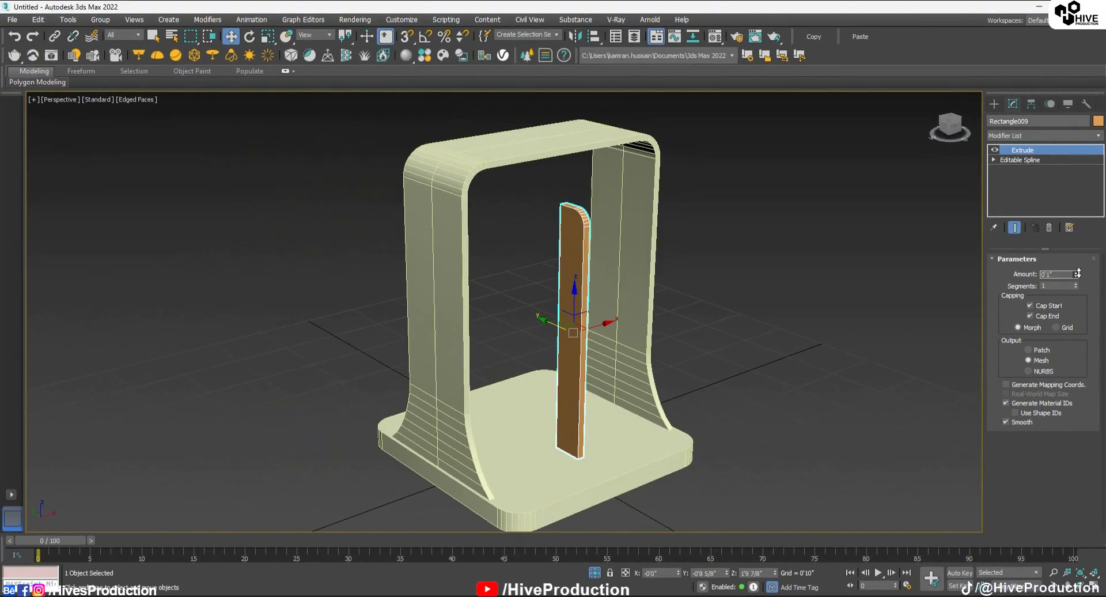
Move the extruded panel onto one frame leg in the Front view and scale its thickness down to fit within the leg
{"action": "key", "text": "alt+w"}
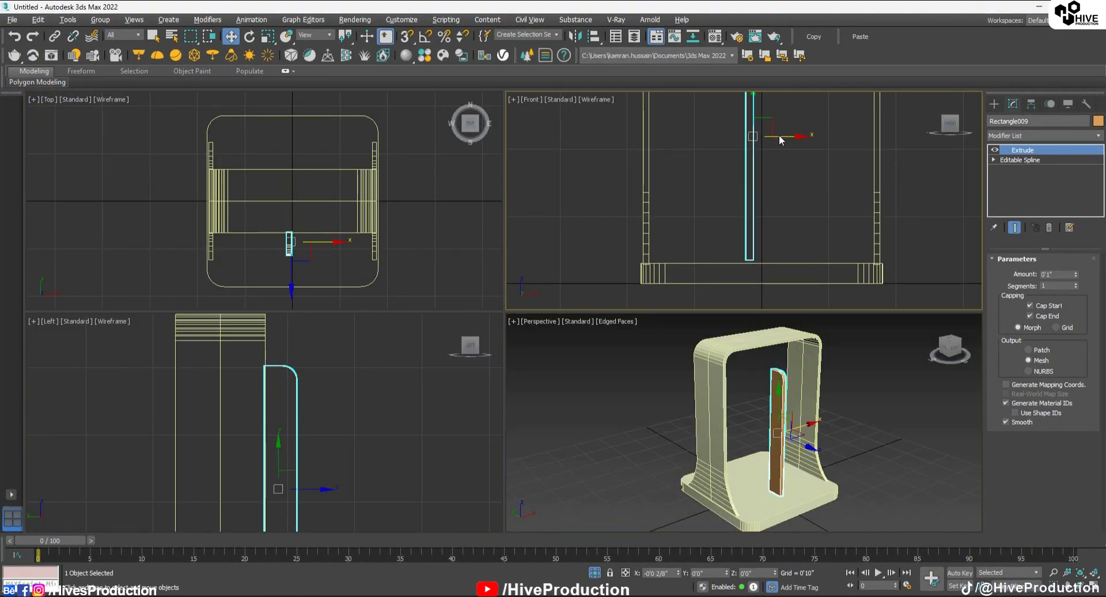
{"action": "left_click_drag", "start_coordinate": [778, 134], "coordinate": [571, 202]}
{"action": "key", "text": "r"}
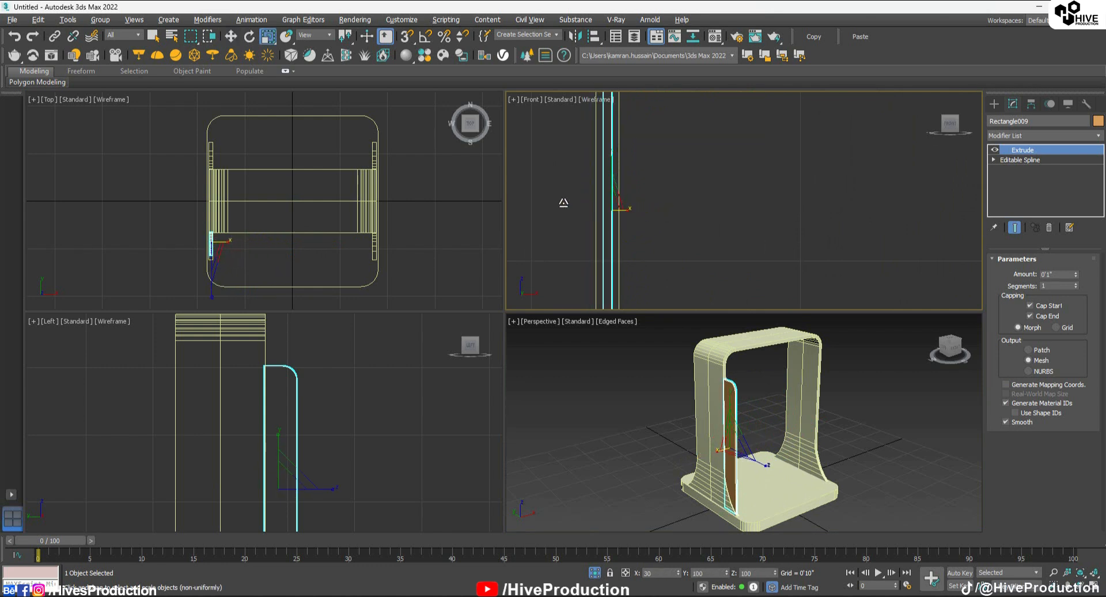
{"action": "key", "text": "r"}
{"action": "scroll", "coordinate": [703, 213], "scroll_direction": "down", "scroll_amount": 4}
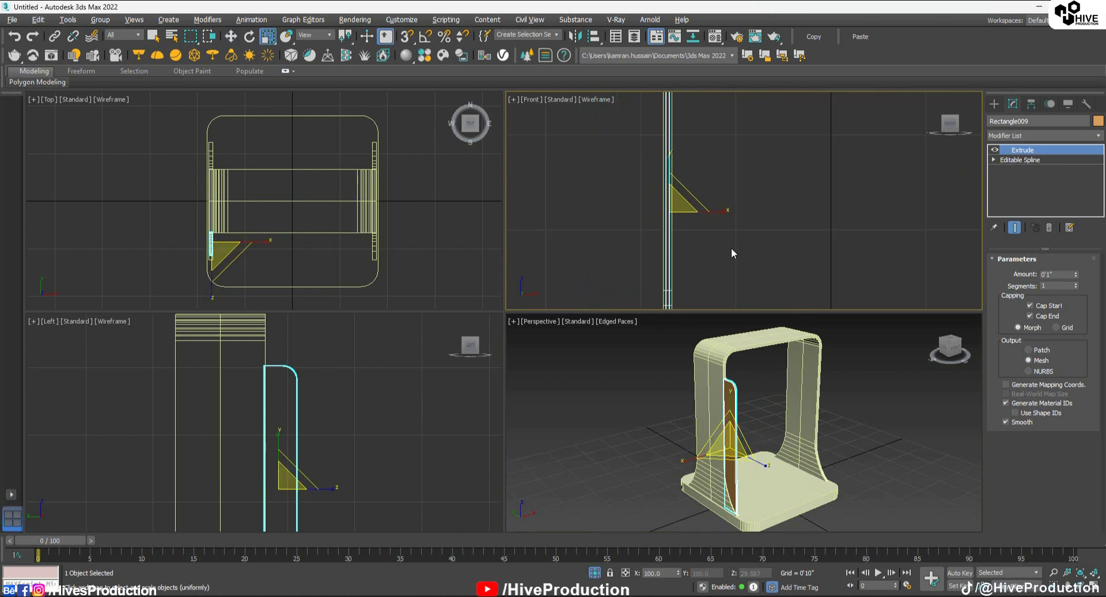
Center the panel within the leg's thickness in the Top view
{"action": "left_click", "coordinate": [257, 271]}
{"action": "scroll", "coordinate": [204, 255], "scroll_direction": "up", "scroll_amount": 6}
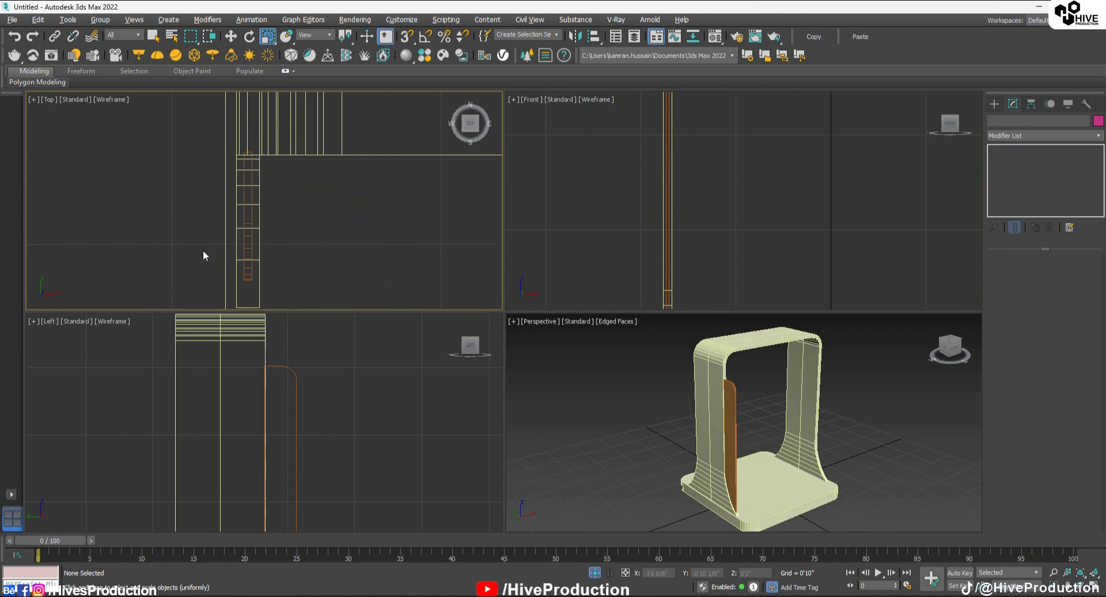
{"action": "left_click", "coordinate": [248, 276]}
{"action": "key", "text": "w"}
{"action": "left_click_drag", "start_coordinate": [296, 210], "coordinate": [292, 209]}
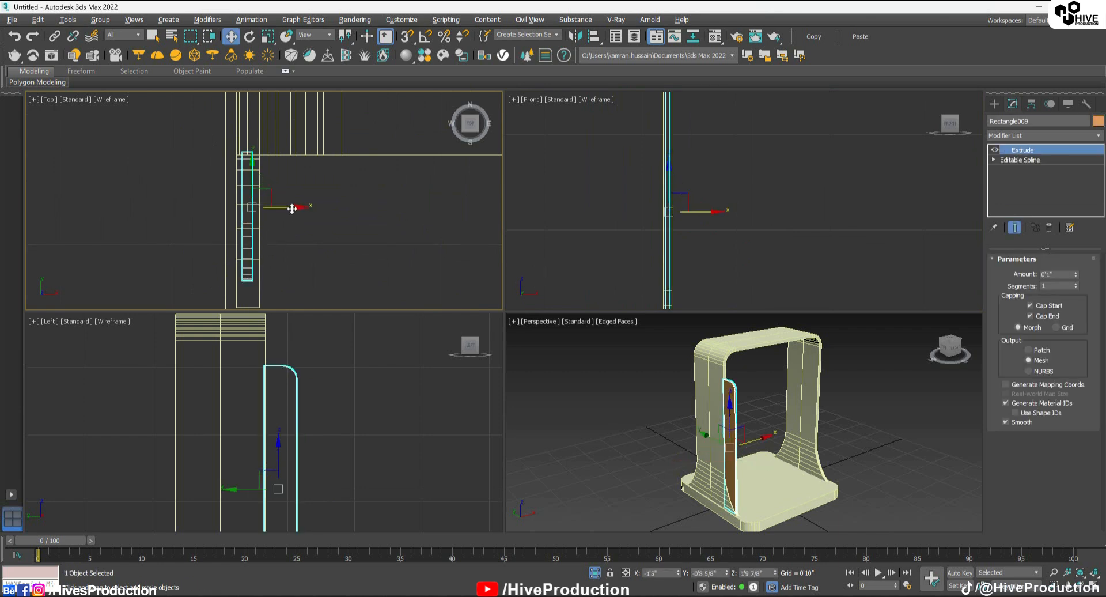
Copy the side panel across to the opposite frame leg, aligned within that leg's thickness
{"action": "scroll", "coordinate": [699, 185], "scroll_direction": "down", "scroll_amount": 3}
{"action": "middle_click_drag", "start_coordinate": [803, 214], "coordinate": [706, 250]}
{"action": "scroll", "coordinate": [706, 249], "scroll_direction": "up", "scroll_amount": 1}
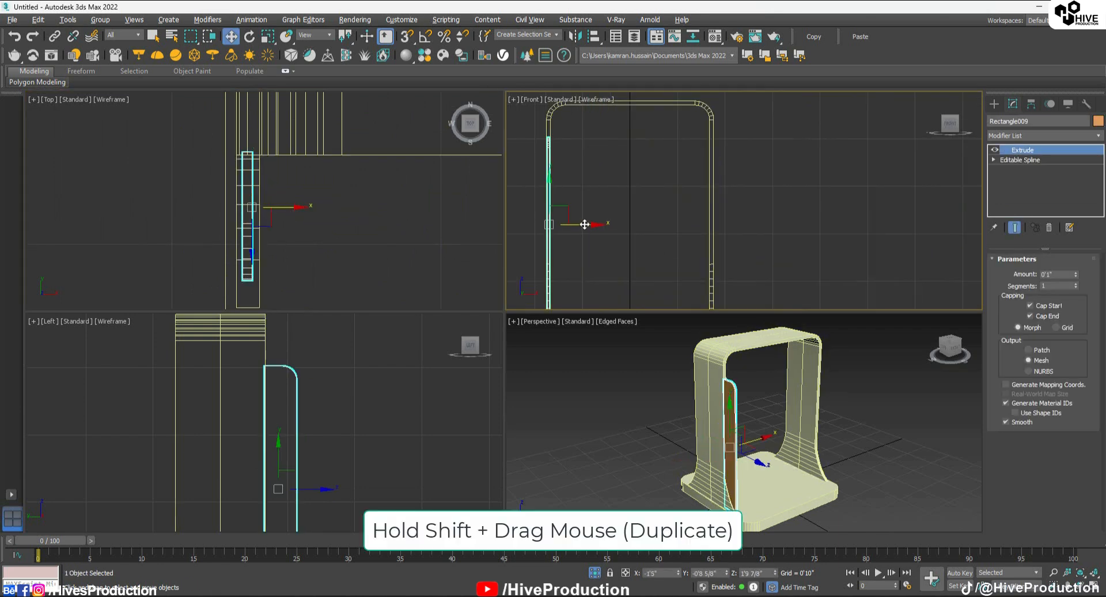
{"action": "left_click_drag", "start_coordinate": [587, 225], "coordinate": [745, 239], "text": "shift"}
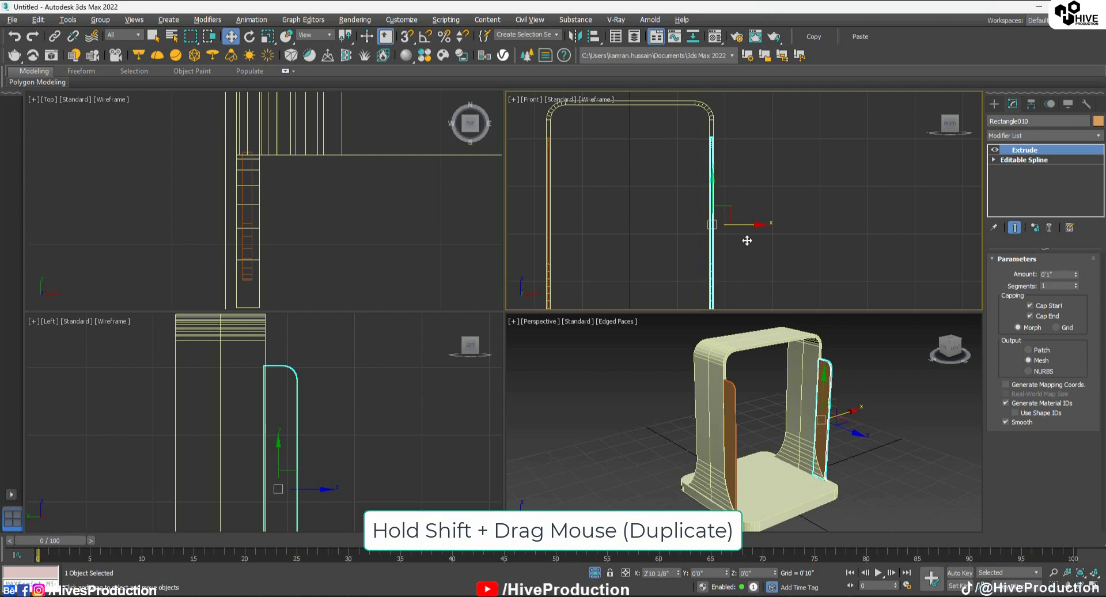
{"action": "left_click", "coordinate": [554, 351]}
{"action": "scroll", "coordinate": [666, 298], "scroll_direction": "up", "scroll_amount": 4}
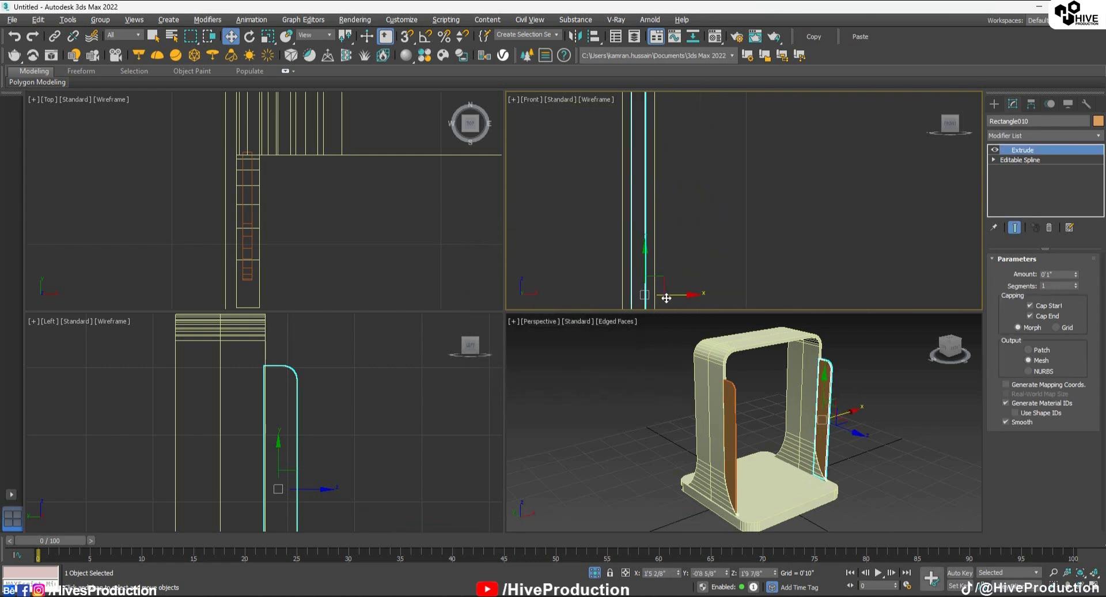
Select both side panels and duplicate them as one copy to the other side of the frame in the Left view
{"action": "middle_click_drag", "start_coordinate": [748, 495], "coordinate": [812, 490], "text": "alt"}
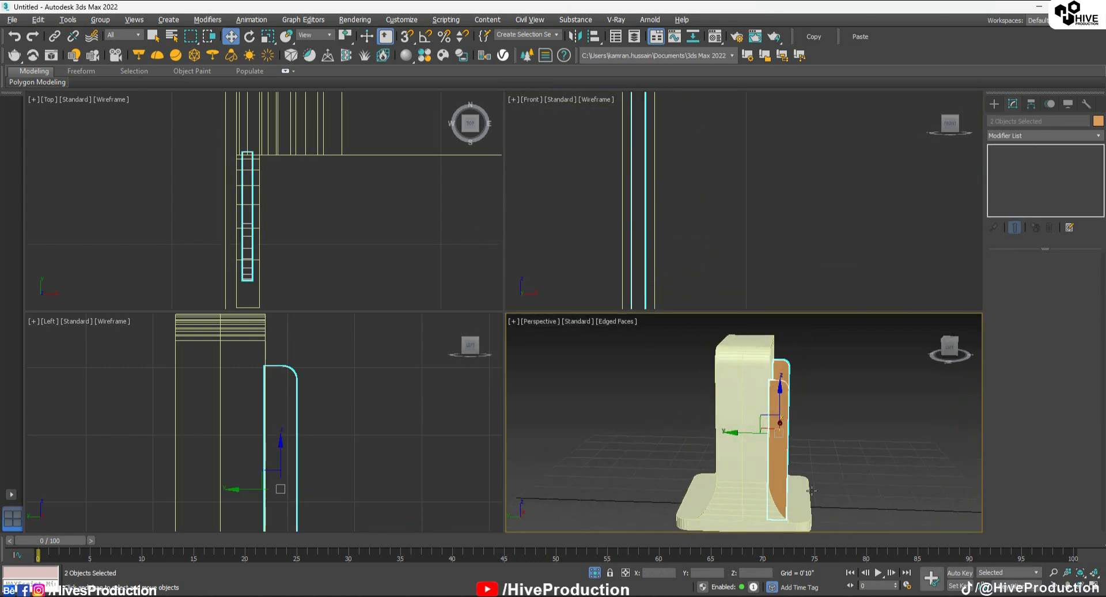
{"action": "right_click", "coordinate": [656, 210]}
{"action": "key", "text": "alt+w"}
{"action": "scroll", "coordinate": [668, 259], "scroll_direction": "down", "scroll_amount": 15}
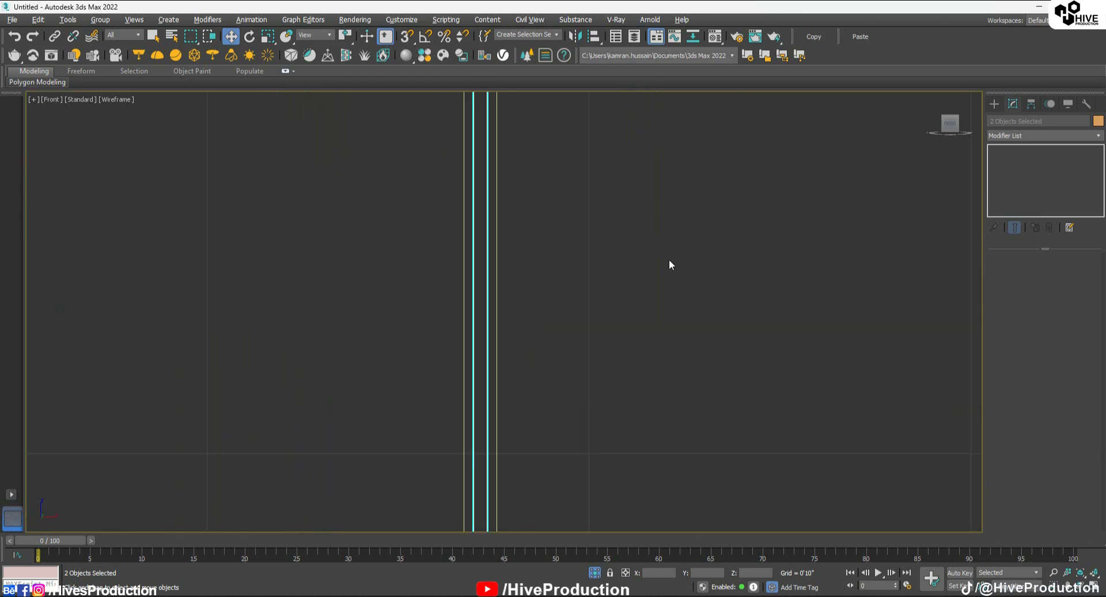
{"action": "key", "text": "alt+w"}
{"action": "scroll", "coordinate": [372, 447], "scroll_direction": "down", "scroll_amount": 4}
{"action": "middle_click_drag", "start_coordinate": [349, 425], "coordinate": [363, 384]}
{"action": "left_click_drag", "start_coordinate": [356, 420], "coordinate": [238, 420], "text": "shift"}
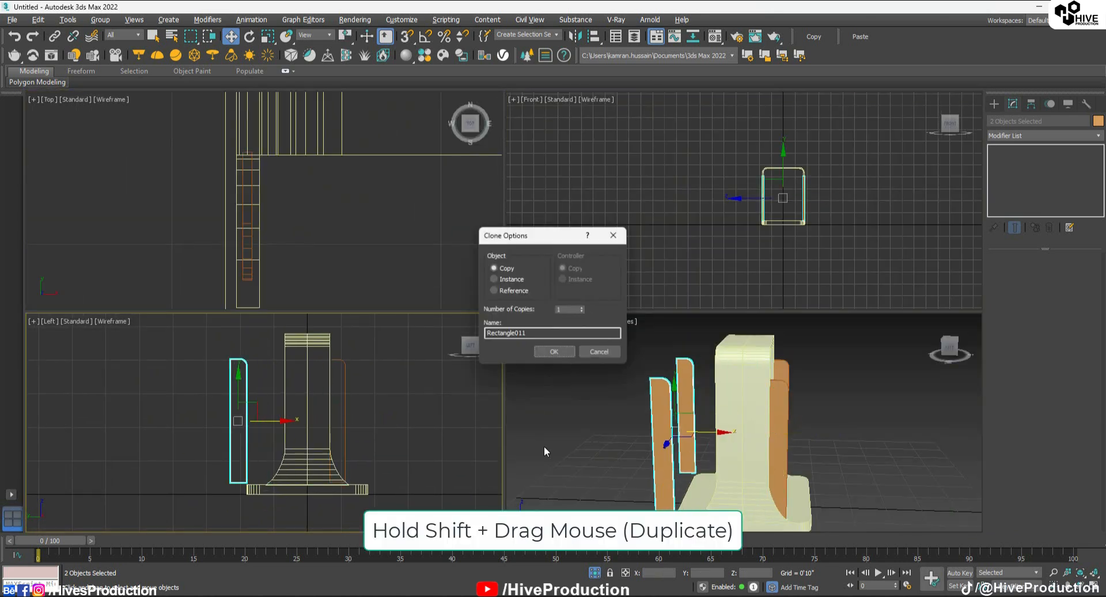
{"action": "left_click", "coordinate": [550, 353]}
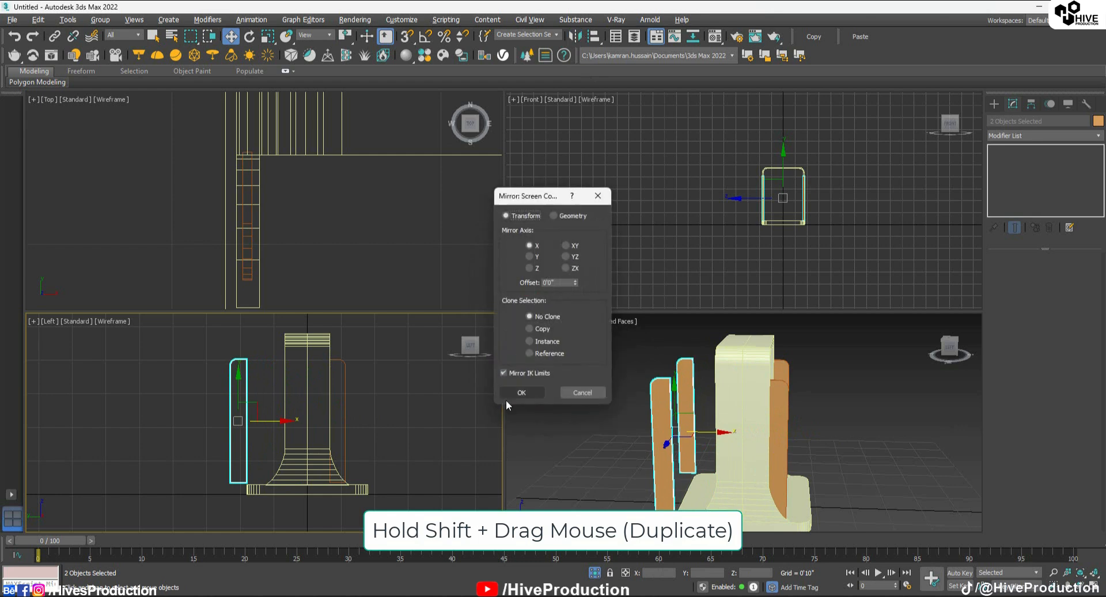
Mirror the copied panels on X with No Clone, and move them against the opposite edges of the frame legs
{"action": "left_click", "coordinate": [520, 390]}
{"action": "left_click_drag", "start_coordinate": [268, 422], "coordinate": [302, 434]}
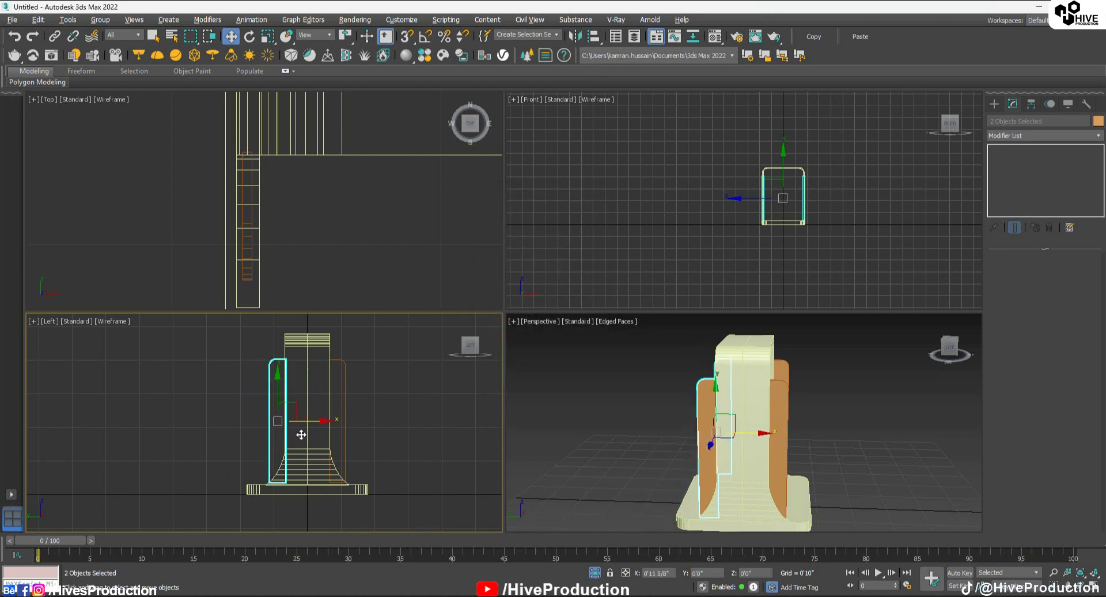
{"action": "left_click", "coordinate": [640, 444]}
Unhide all objects and show the complete stand in a maximized Perspective view
{"action": "middle_click_drag", "start_coordinate": [640, 444], "coordinate": [816, 440], "text": "alt"}
{"action": "right_click", "coordinate": [816, 437]}
{"action": "left_click", "coordinate": [851, 386]}
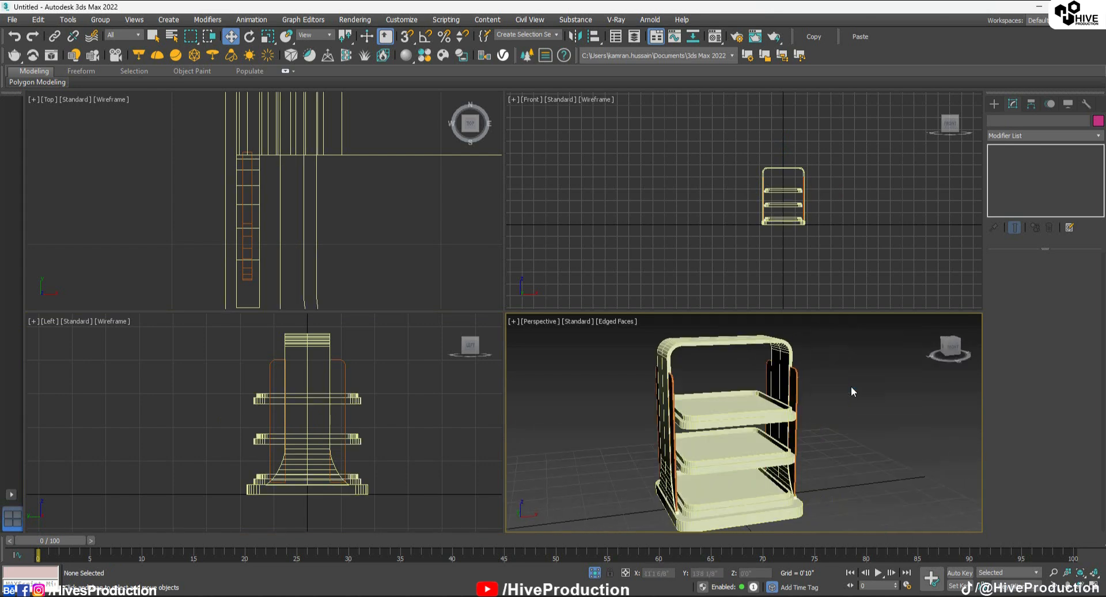
{"action": "key", "text": "alt+w"}
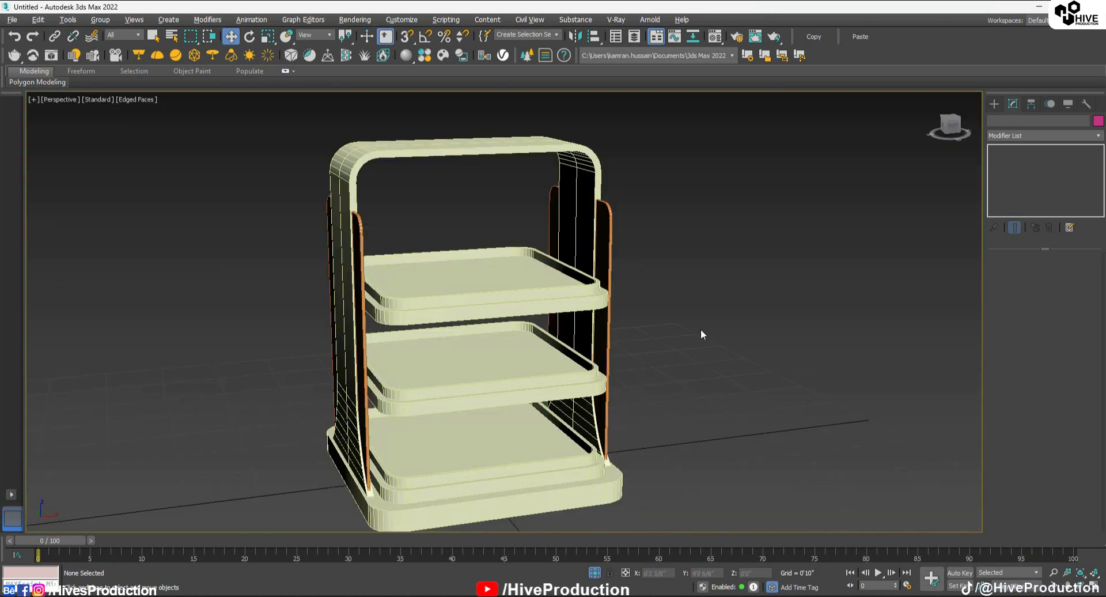
Duplicate the top shelf's slab and place the copy beside the stand on open ground
{"action": "scroll", "coordinate": [700, 334], "scroll_direction": "down", "scroll_amount": 6}
{"action": "left_click", "coordinate": [609, 299]}
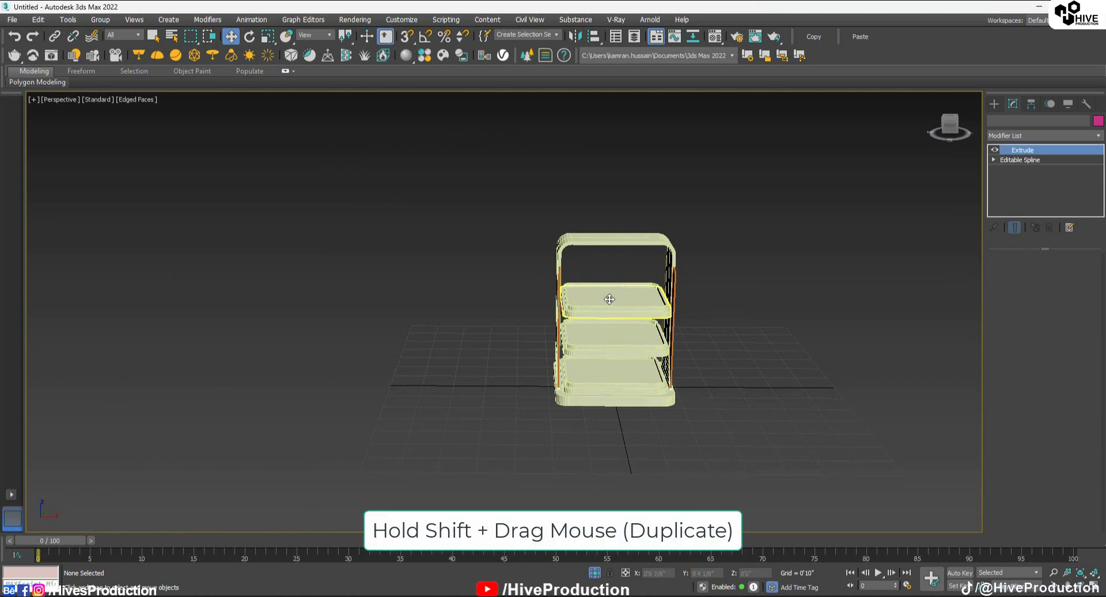
{"action": "middle_click_drag", "start_coordinate": [609, 299], "coordinate": [602, 305], "text": "alt"}
{"action": "left_click_drag", "start_coordinate": [610, 299], "coordinate": [757, 409], "text": "shift"}
{"action": "left_click", "coordinate": [556, 352]}
{"action": "mouse_move", "coordinate": [687, 438]}
{"action": "middle_mouse_down", "text": "alt"}
{"action": "mouse_move", "coordinate": [828, 427]}
{"action": "mouse_move", "coordinate": [795, 422]}
{"action": "middle_mouse_up", "text": "alt"}
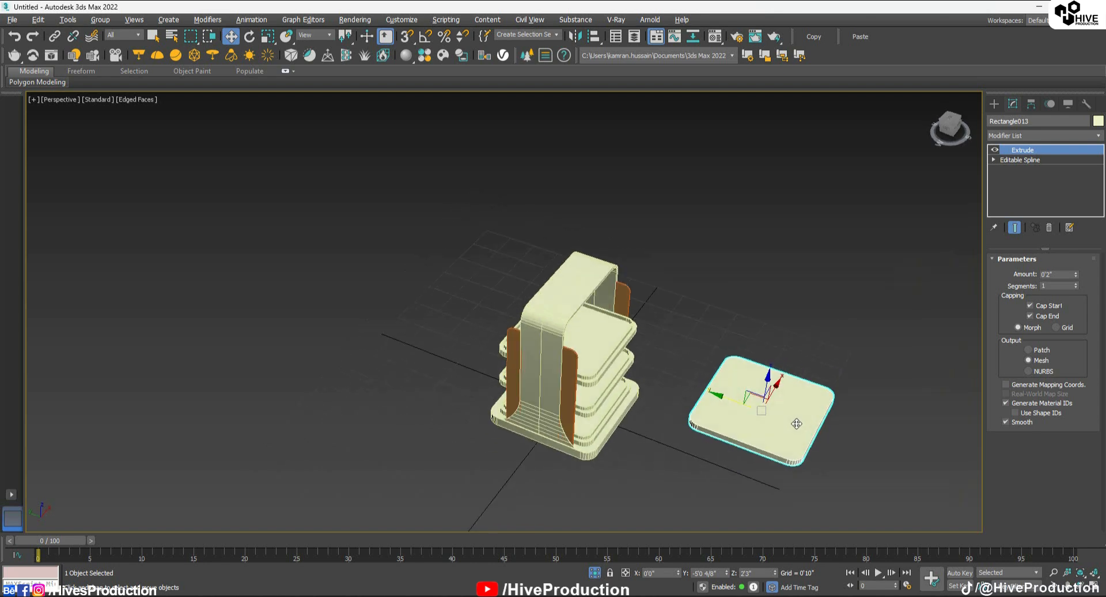
Shorten the copied slab by moving the four vertices along one edge inward, and return to its Extrude level
{"action": "left_click_drag", "start_coordinate": [875, 364], "coordinate": [829, 431]}
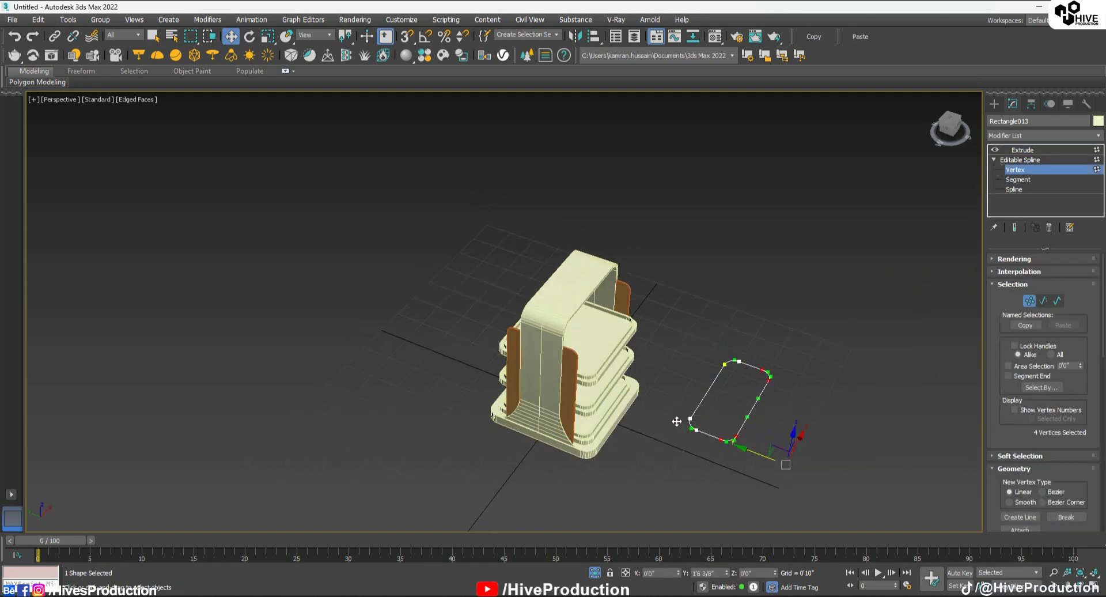
{"action": "middle_click_drag", "start_coordinate": [674, 424], "coordinate": [846, 436], "text": "alt"}
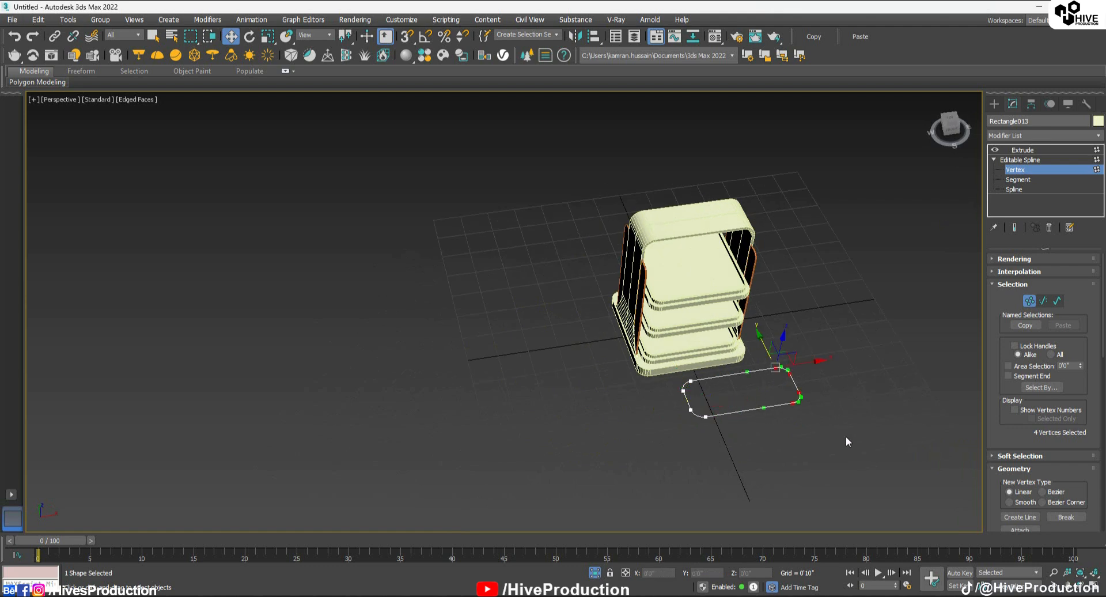
{"action": "left_click", "coordinate": [1015, 151]}
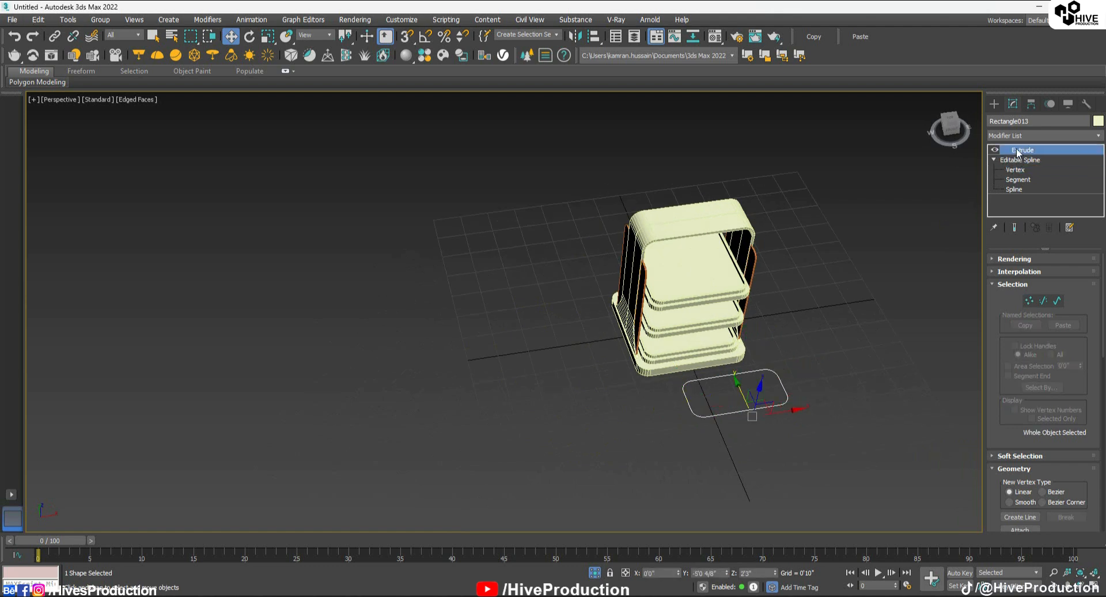
Rotate the shortened slab 90° about X with angle snap on so it stands upright
{"action": "key", "text": "e"}
{"action": "left_click_drag", "start_coordinate": [766, 412], "coordinate": [783, 469]}
{"action": "key", "text": "ctrl+z"}
{"action": "key", "text": "a"}
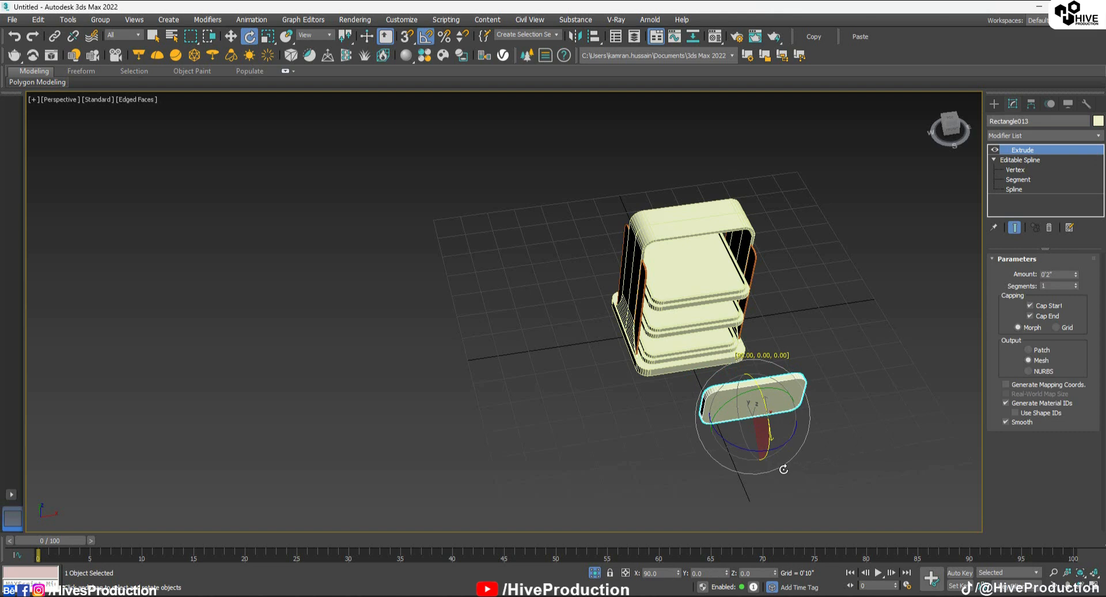
Scale the upright panel down in the maximized Front view and move it up over the frame's top bar
{"action": "key", "text": "alt+w"}
{"action": "key", "text": "alt+w"}
{"action": "key", "text": "r"}
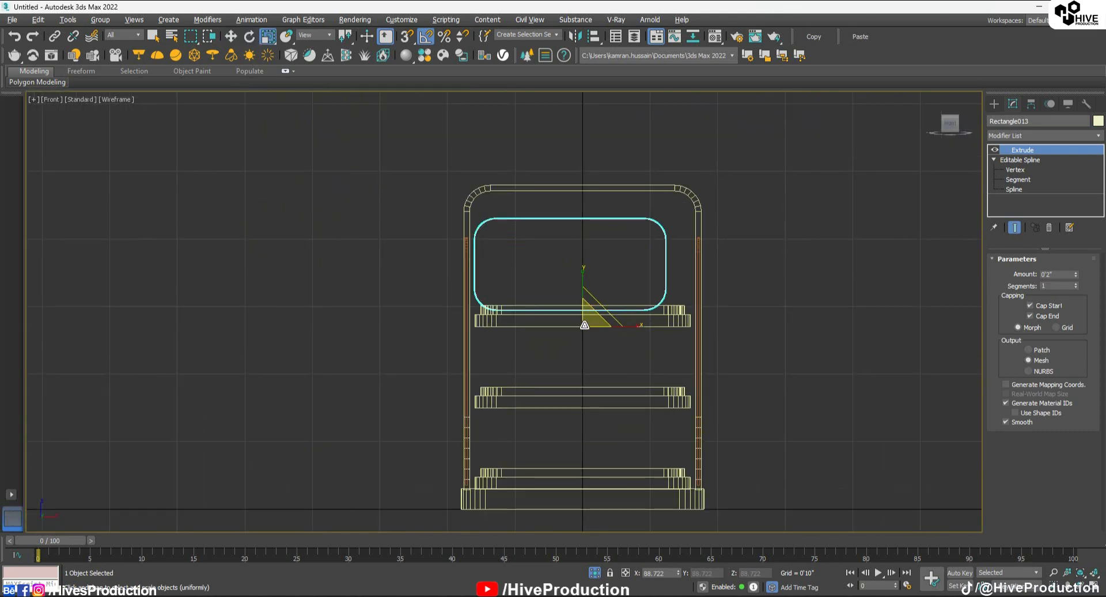
{"action": "left_click_drag", "start_coordinate": [585, 324], "coordinate": [598, 207]}
{"action": "key", "text": "w"}
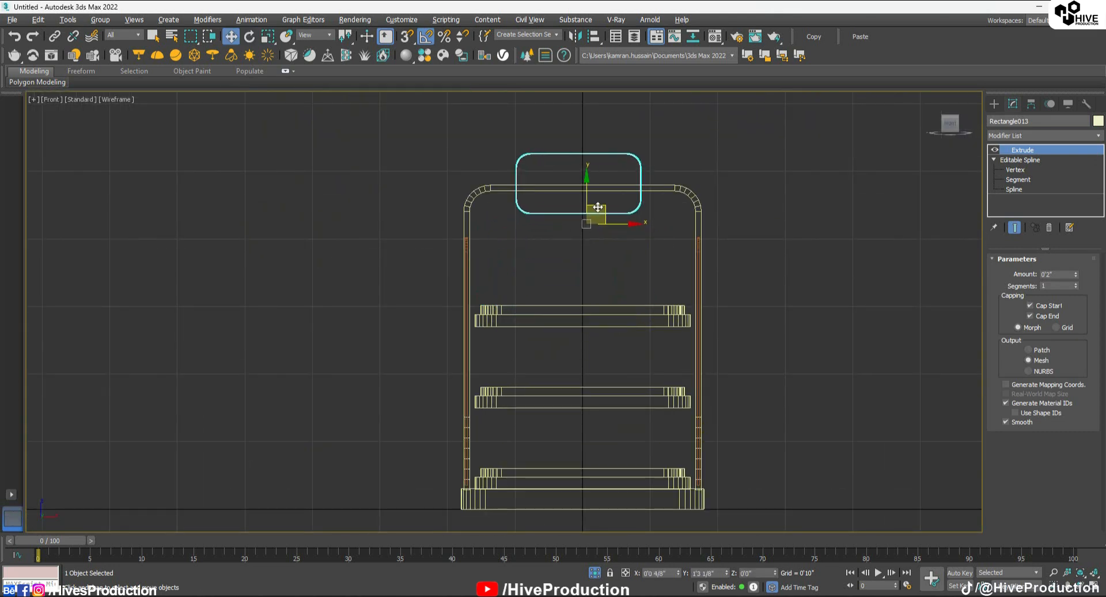
Center the panel's pivot on the object and align the panel with the frame's centre line at X 0'0"
{"action": "left_click", "coordinate": [1031, 105]}
{"action": "left_click", "coordinate": [1031, 183]}
{"action": "left_click", "coordinate": [1038, 244]}
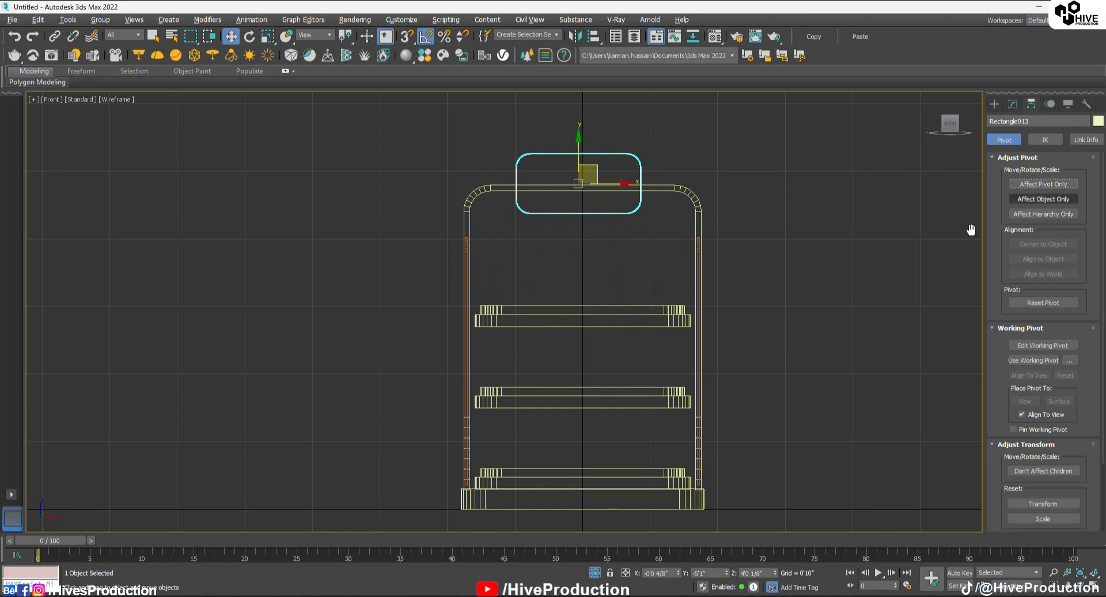
{"action": "left_click", "coordinate": [596, 217]}
{"action": "left_click", "coordinate": [583, 154]}
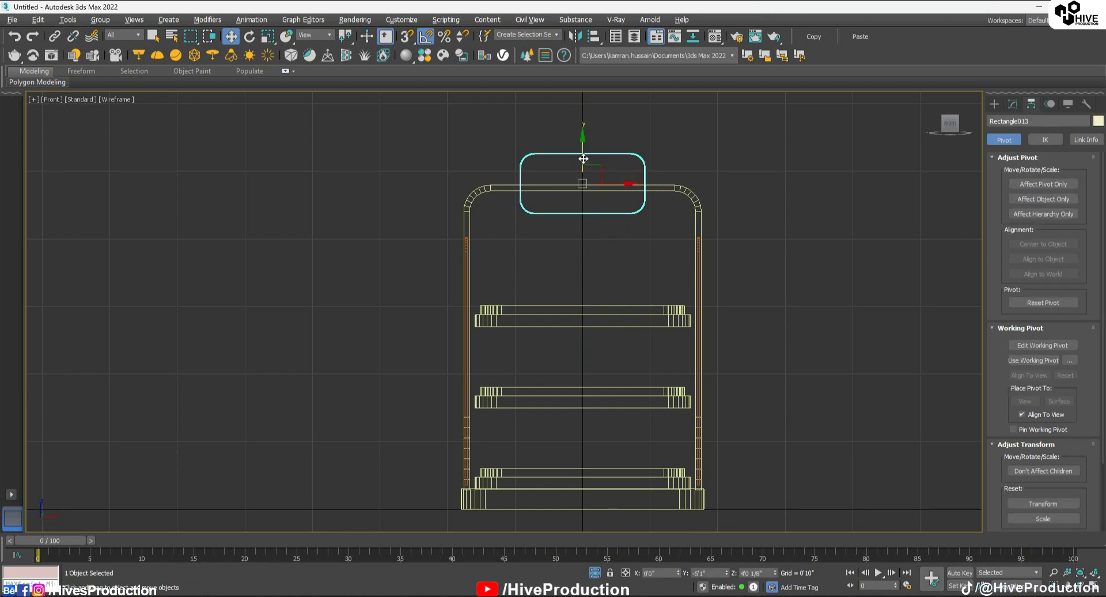
Enlarge the panel slightly and lower it a little across the frame's top bar
{"action": "key", "text": "r"}
{"action": "left_click_drag", "start_coordinate": [591, 180], "coordinate": [587, 167]}
{"action": "key", "text": "w"}
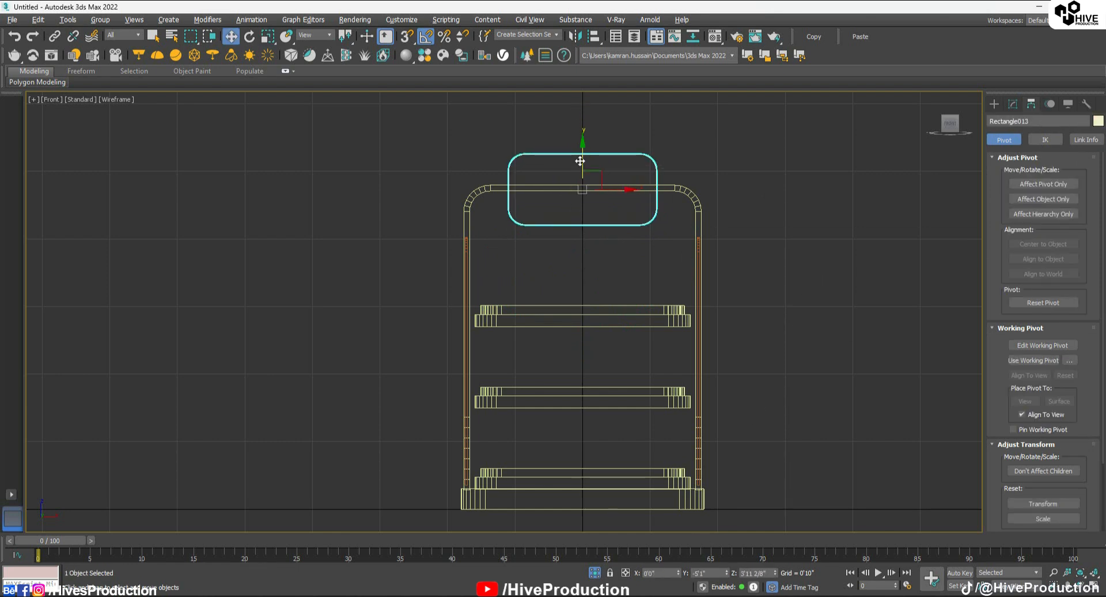
Move the panel along Y against the front edge of the frame's top in the Perspective view
{"action": "key", "text": "p"}
{"action": "middle_click_drag", "start_coordinate": [728, 393], "coordinate": [721, 380], "text": "alt"}
{"action": "scroll", "coordinate": [721, 380], "scroll_direction": "up", "scroll_amount": 4}
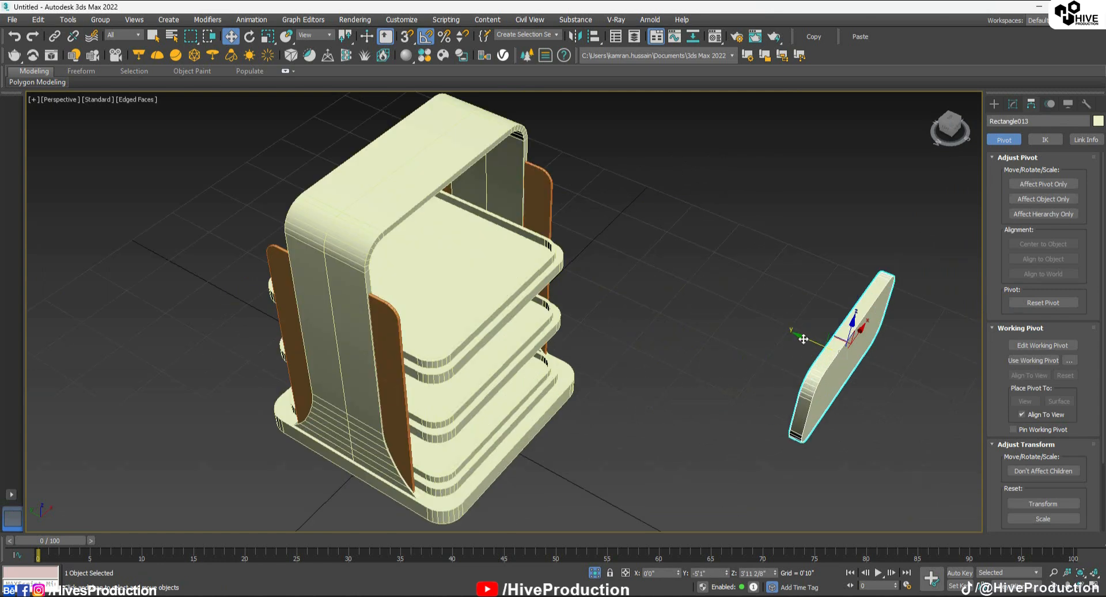
{"action": "mouse_move", "coordinate": [802, 338]}
{"action": "left_mouse_down"}
{"action": "mouse_move", "coordinate": [380, 218]}
{"action": "mouse_move", "coordinate": [458, 170]}
{"action": "left_mouse_up"}
{"action": "middle_click_drag", "start_coordinate": [458, 170], "coordinate": [438, 161], "text": "alt"}
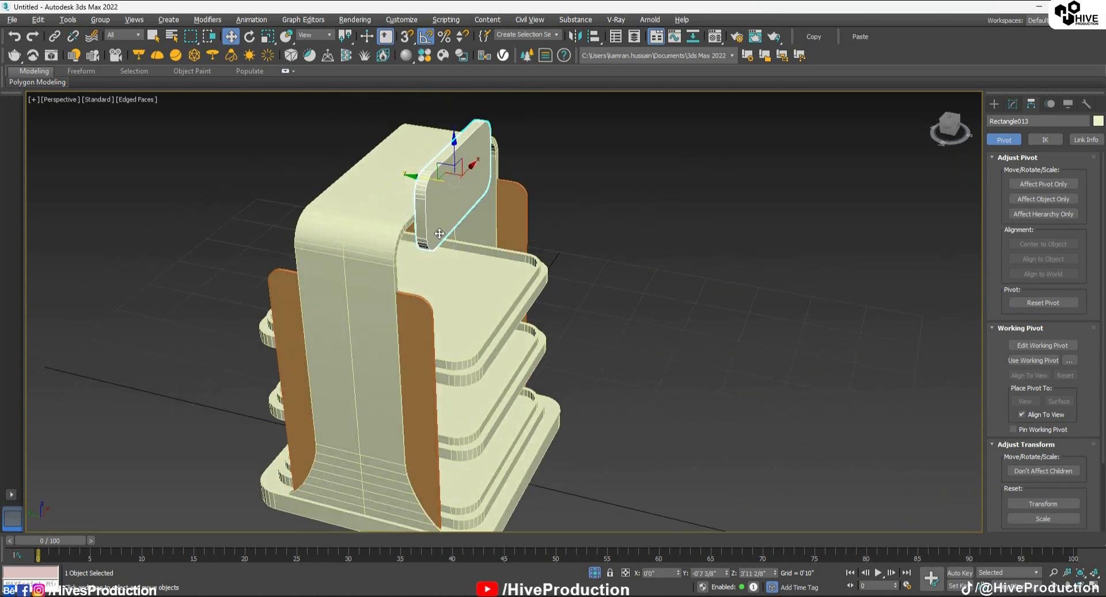
Scale the panel down along Y to make it thinner
{"action": "scroll", "coordinate": [434, 101], "scroll_direction": "up", "scroll_amount": 5}
{"action": "middle_click_drag", "start_coordinate": [435, 101], "coordinate": [527, 244], "text": "alt"}
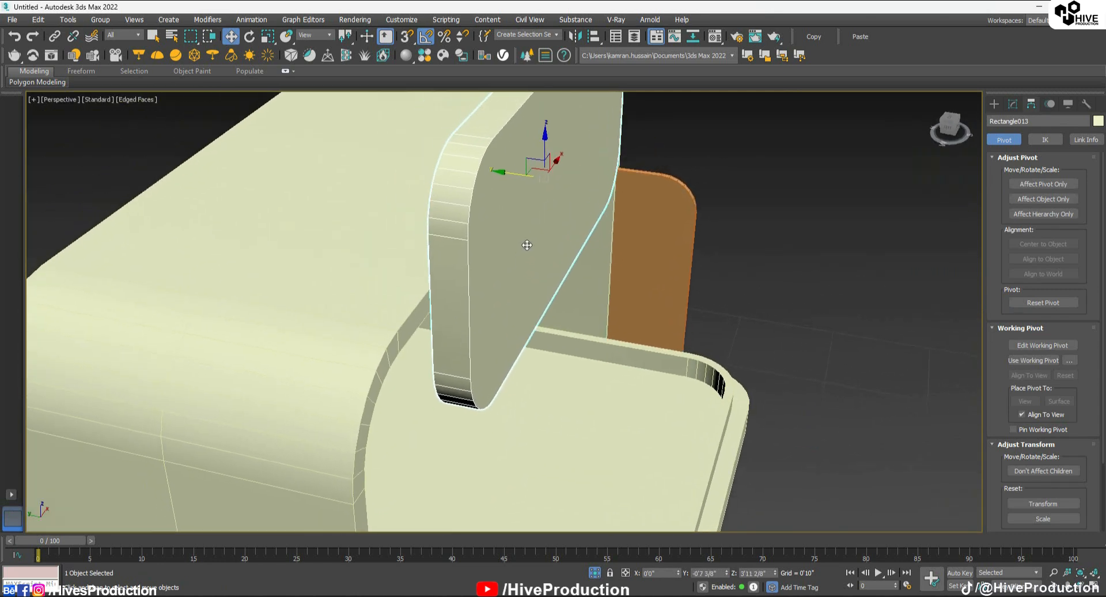
{"action": "key", "text": "r"}
{"action": "left_click_drag", "start_coordinate": [575, 189], "coordinate": [516, 173]}
{"action": "key", "text": "w"}
Convert the thin top panel to an Editable Poly
{"action": "right_click", "coordinate": [514, 174]}
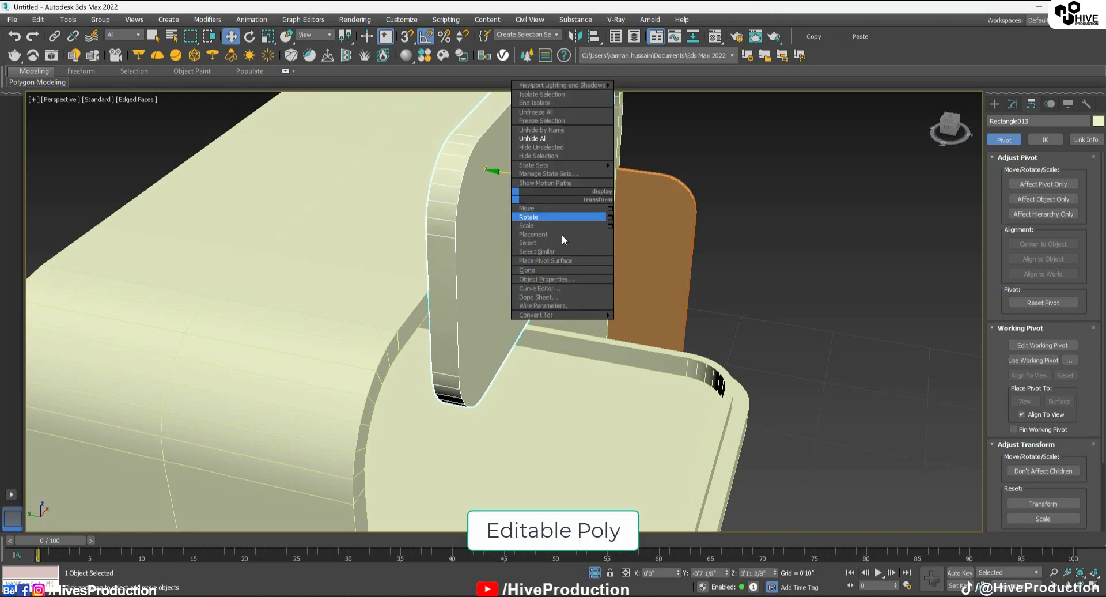
{"action": "mouse_move", "coordinate": [571, 318]}
{"action": "left_click", "coordinate": [656, 322]}
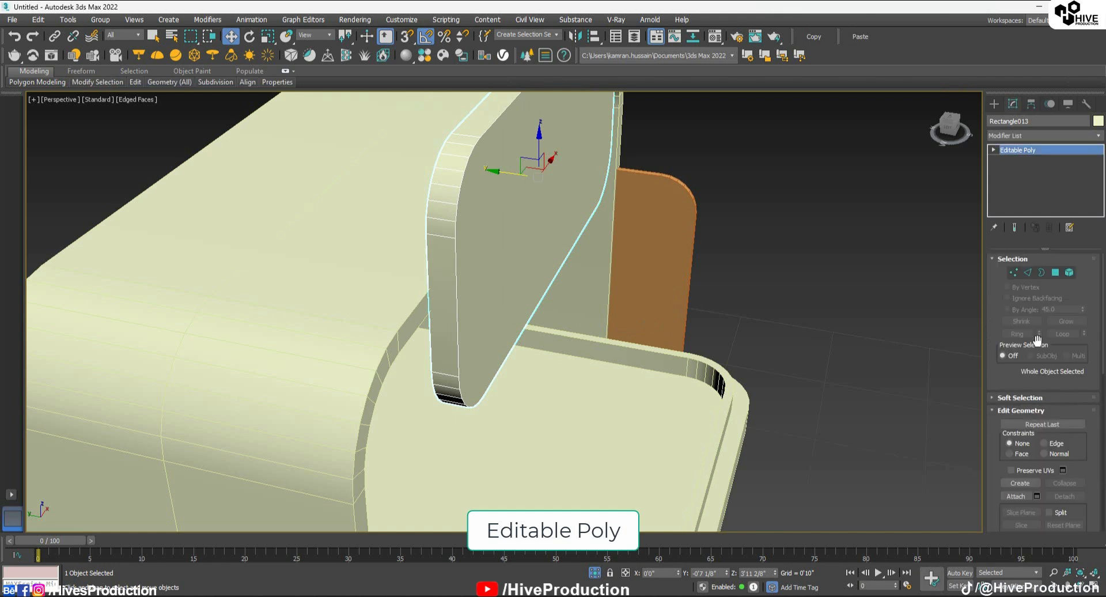
Inset the panel's front polygon to form a narrow border and extrude it slightly inward as a recess
{"action": "left_click", "coordinate": [1055, 272]}
{"action": "left_click", "coordinate": [493, 214]}
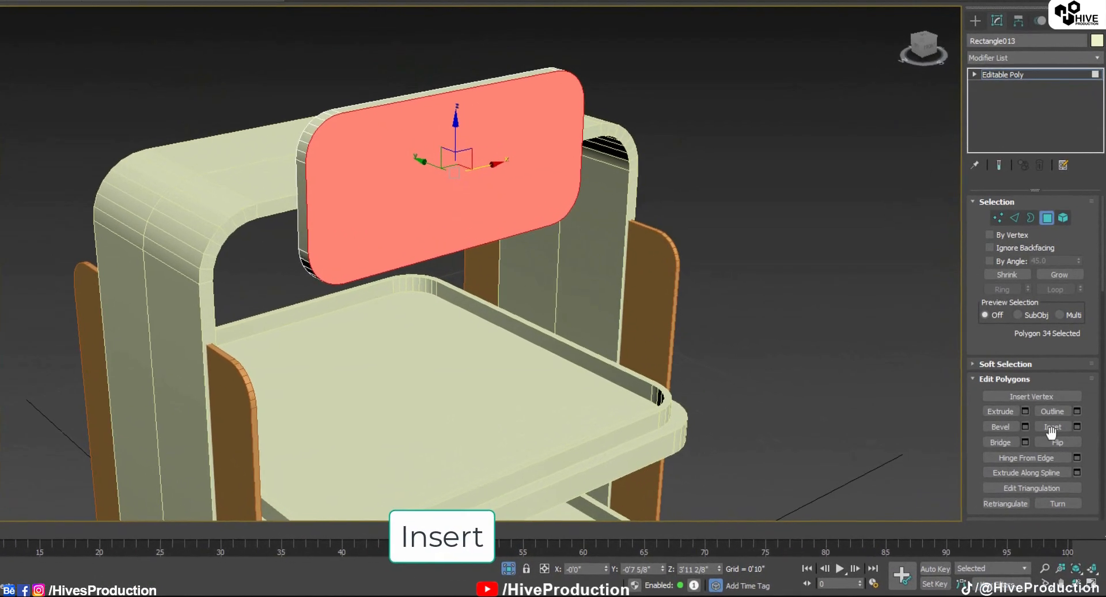
{"action": "left_click", "coordinate": [1051, 429]}
{"action": "left_click_drag", "start_coordinate": [395, 165], "coordinate": [402, 166]}
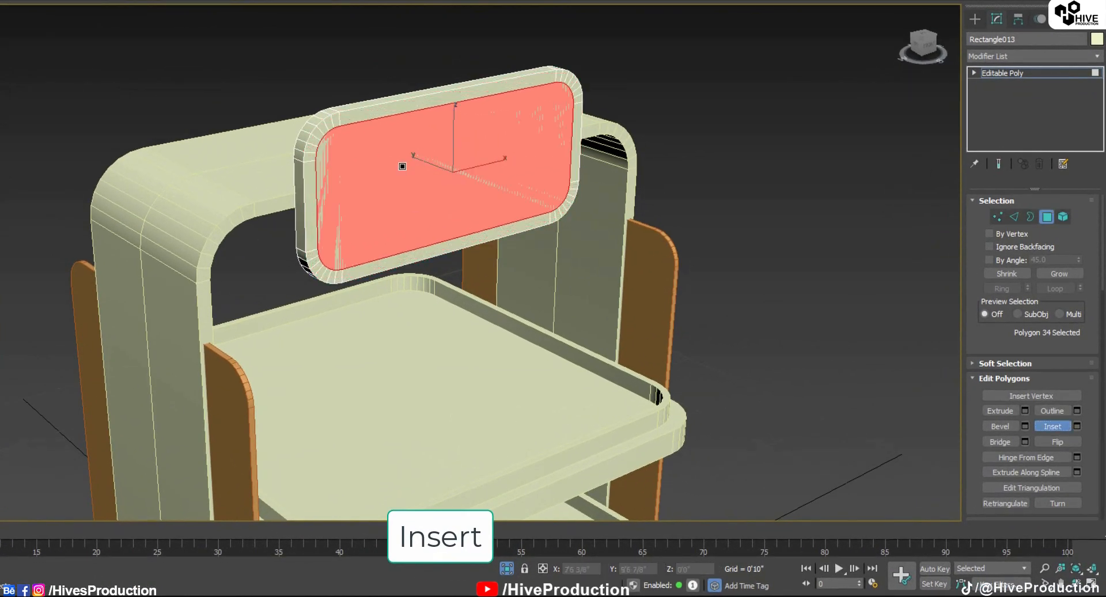
{"action": "left_click", "coordinate": [1000, 411]}
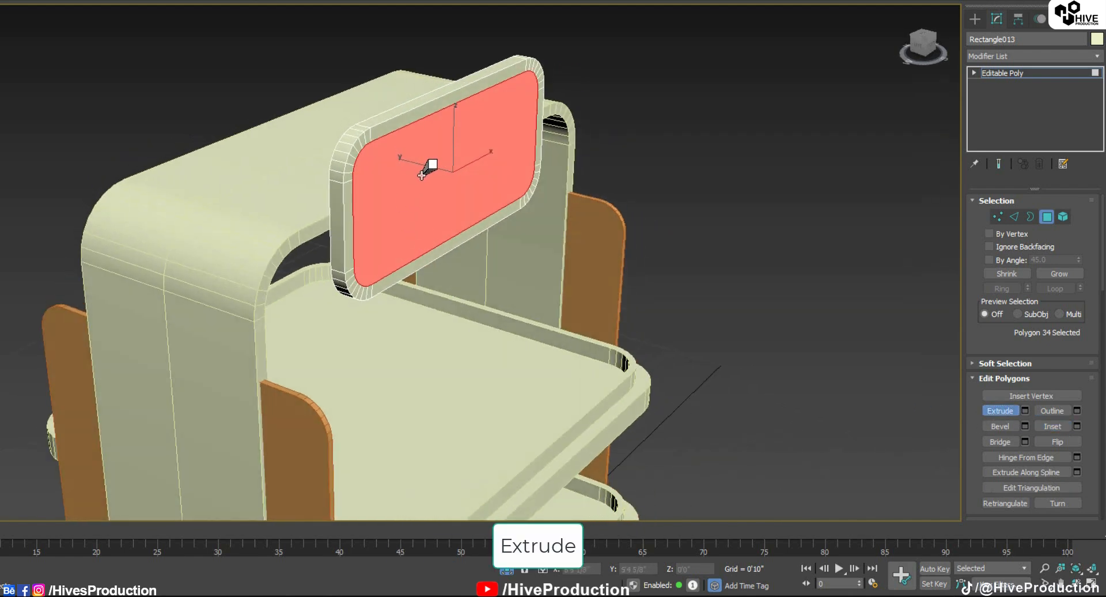
{"action": "left_click_drag", "start_coordinate": [422, 176], "coordinate": [426, 183]}
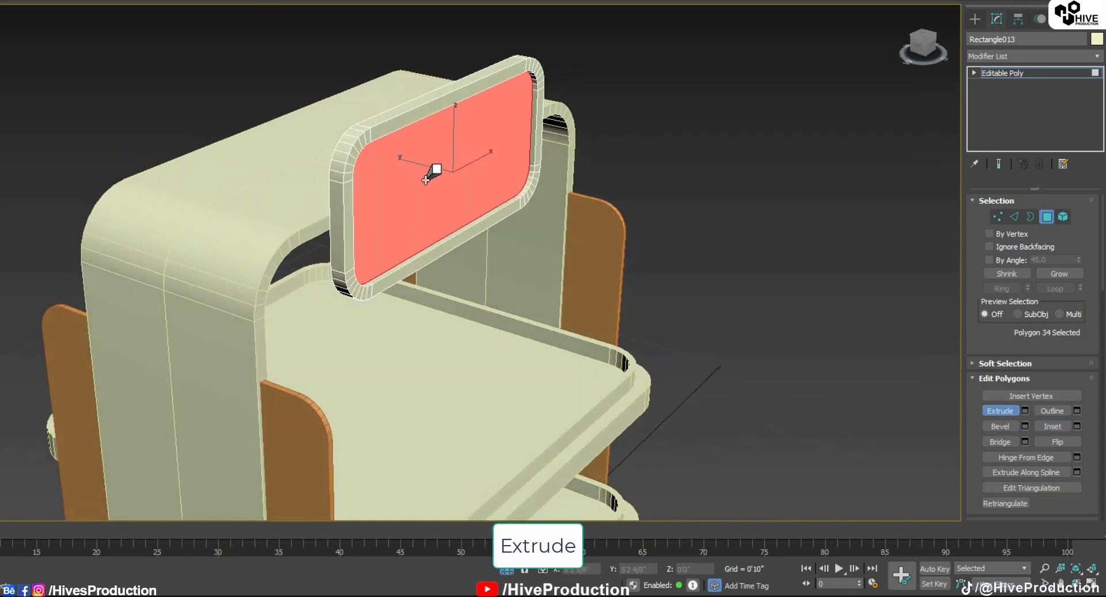
{"action": "left_click", "coordinate": [686, 262]}
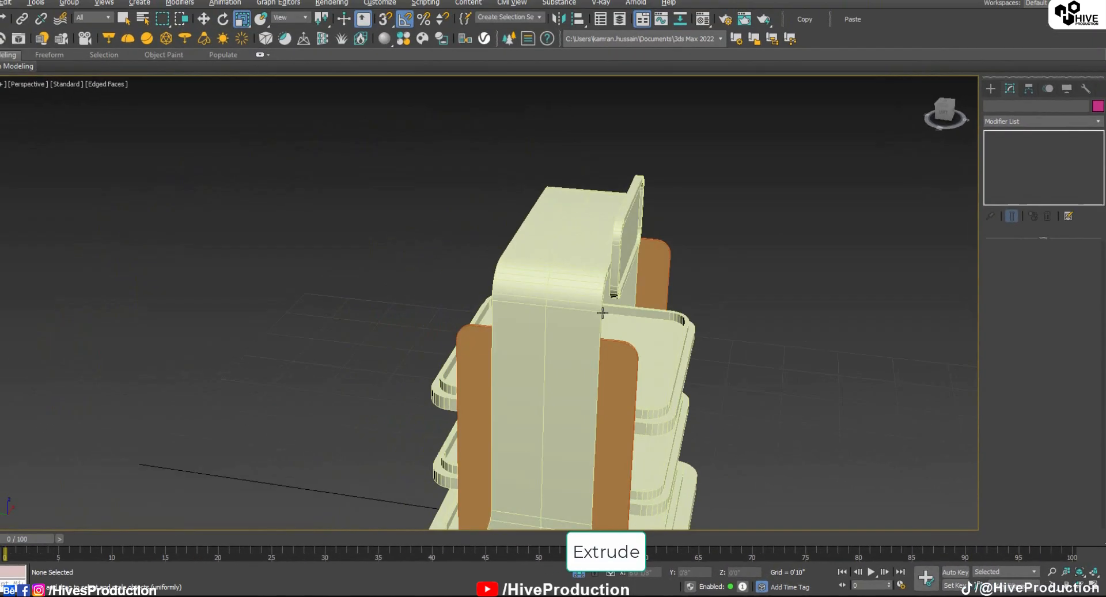
Duplicate the recessed panel as one copy on the other side of the frame and rotate the copy 180° about Z
{"action": "middle_click_drag", "start_coordinate": [677, 328], "coordinate": [714, 334], "text": "alt"}
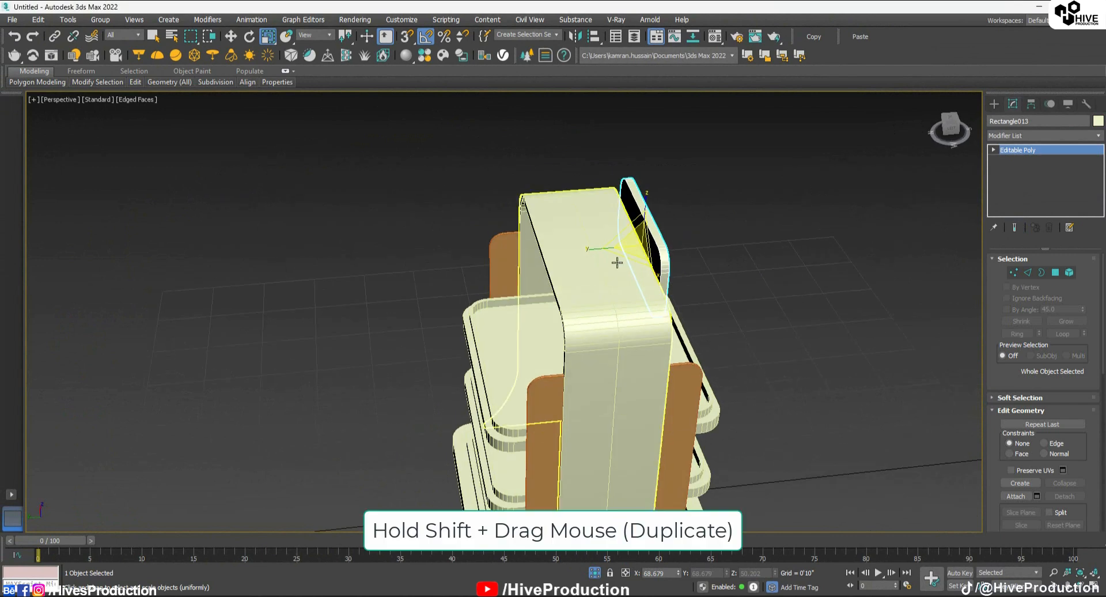
{"action": "key", "text": "w"}
{"action": "left_click_drag", "start_coordinate": [461, 271], "coordinate": [460, 272], "text": "shift"}
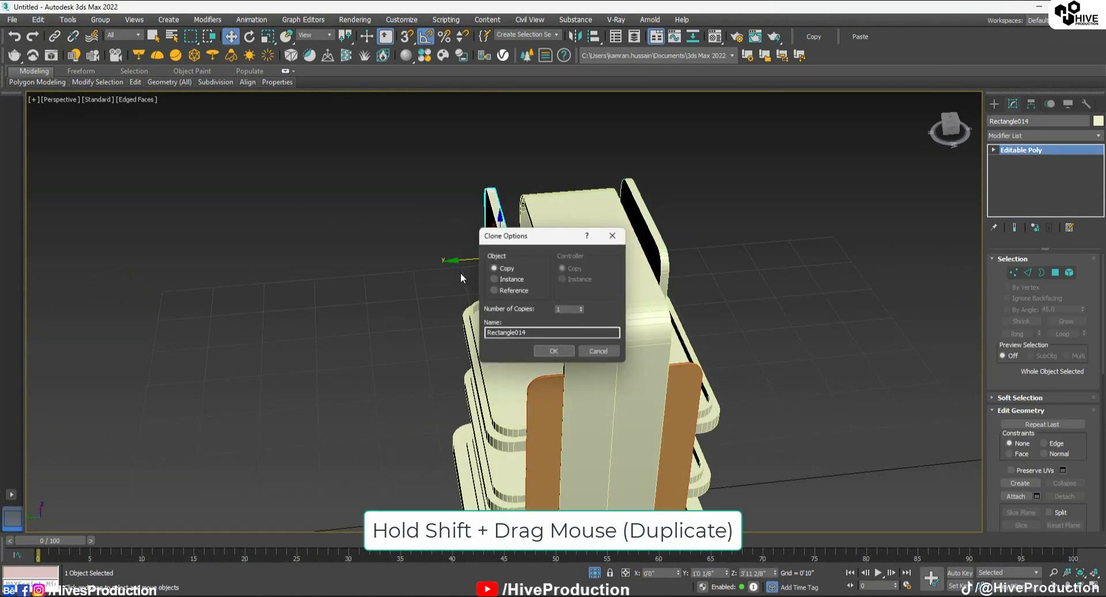
{"action": "left_click", "coordinate": [555, 351]}
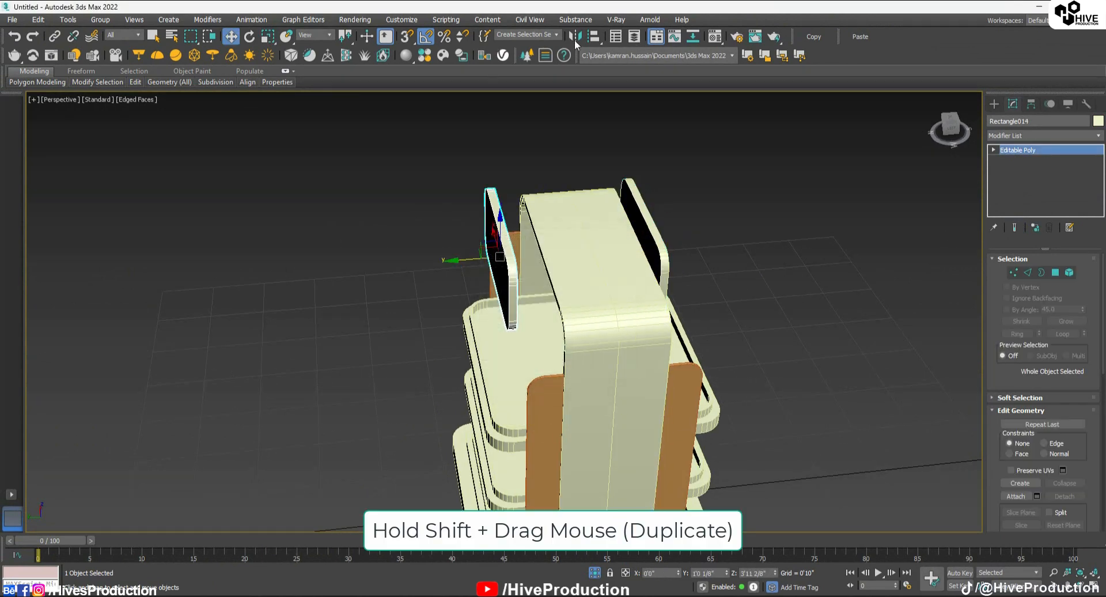
{"action": "key", "text": "e"}
{"action": "left_click_drag", "start_coordinate": [461, 270], "coordinate": [412, 286]}
Move the copied panel against the frame's back edge in the Top view, and show the whole stand in a maximized Perspective view
{"action": "key", "text": "alt+w"}
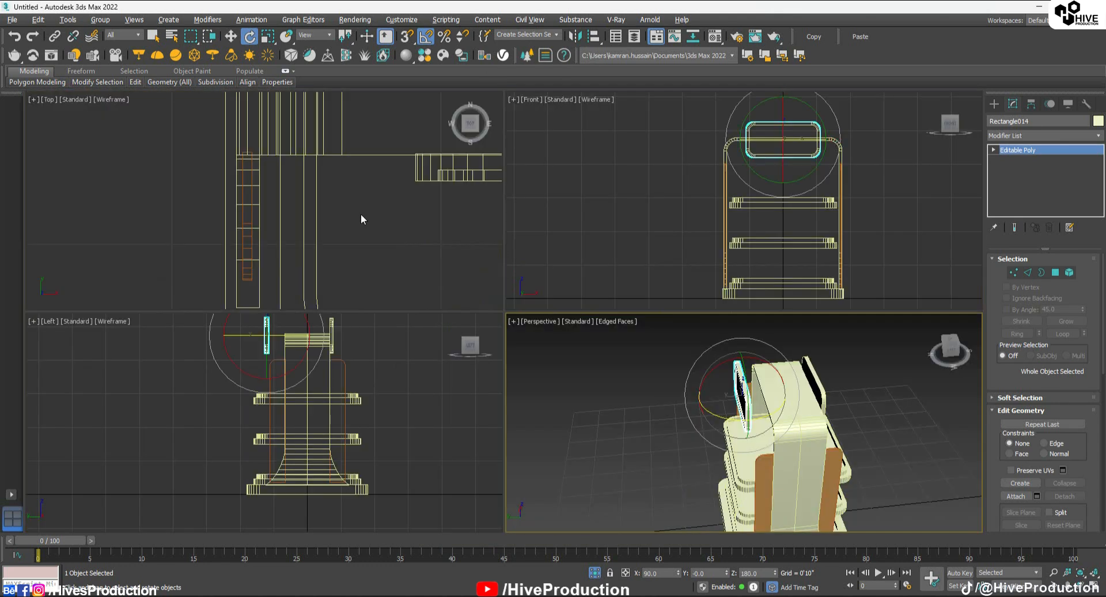
{"action": "middle_click_drag", "start_coordinate": [361, 213], "coordinate": [400, 308]}
{"action": "scroll", "coordinate": [400, 311], "scroll_direction": "down", "scroll_amount": 5}
{"action": "scroll", "coordinate": [405, 243], "scroll_direction": "down", "scroll_amount": 8}
{"action": "middle_click_drag", "start_coordinate": [405, 243], "coordinate": [254, 223]}
{"action": "key", "text": "w"}
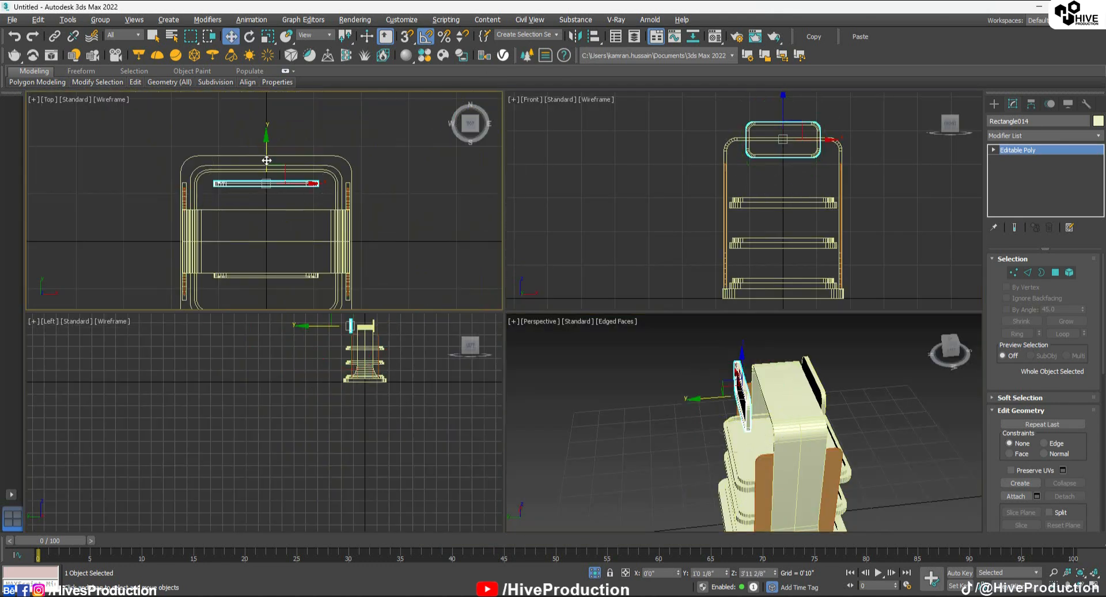
{"action": "mouse_move", "coordinate": [267, 161]}
{"action": "left_mouse_down"}
{"action": "mouse_move", "coordinate": [278, 183]}
{"action": "mouse_move", "coordinate": [270, 155]}
{"action": "mouse_move", "coordinate": [283, 165]}
{"action": "left_mouse_up"}
{"action": "scroll", "coordinate": [266, 214], "scroll_direction": "up", "scroll_amount": 5}
{"action": "left_click", "coordinate": [882, 455]}
{"action": "middle_click_drag", "start_coordinate": [882, 455], "coordinate": [619, 405], "text": "alt"}
{"action": "key", "text": "alt+w"}
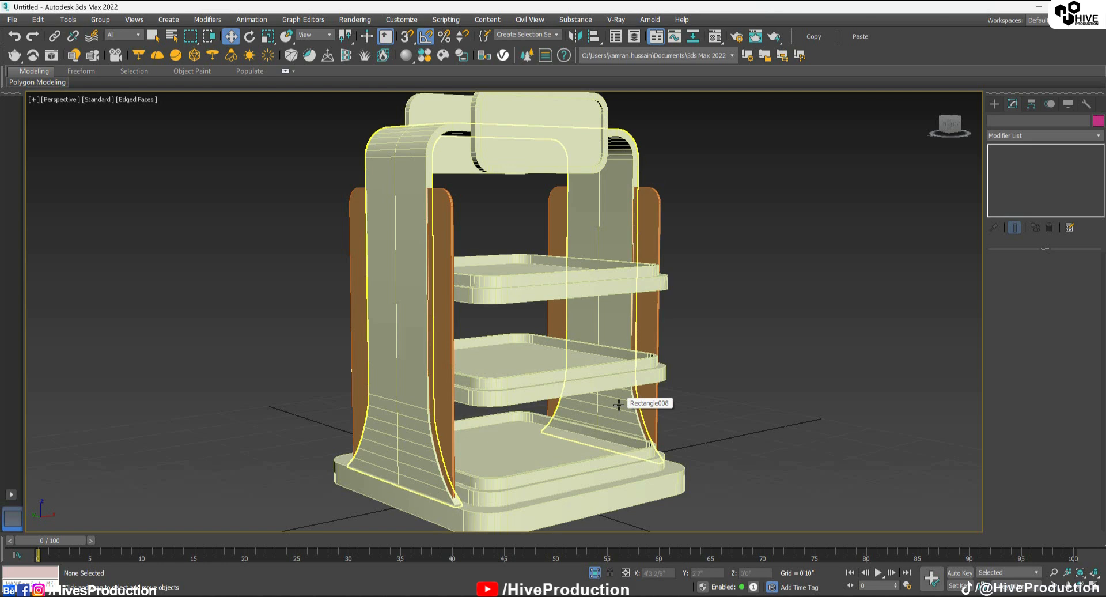
{"action": "scroll", "coordinate": [653, 505], "scroll_direction": "down", "scroll_amount": 3}
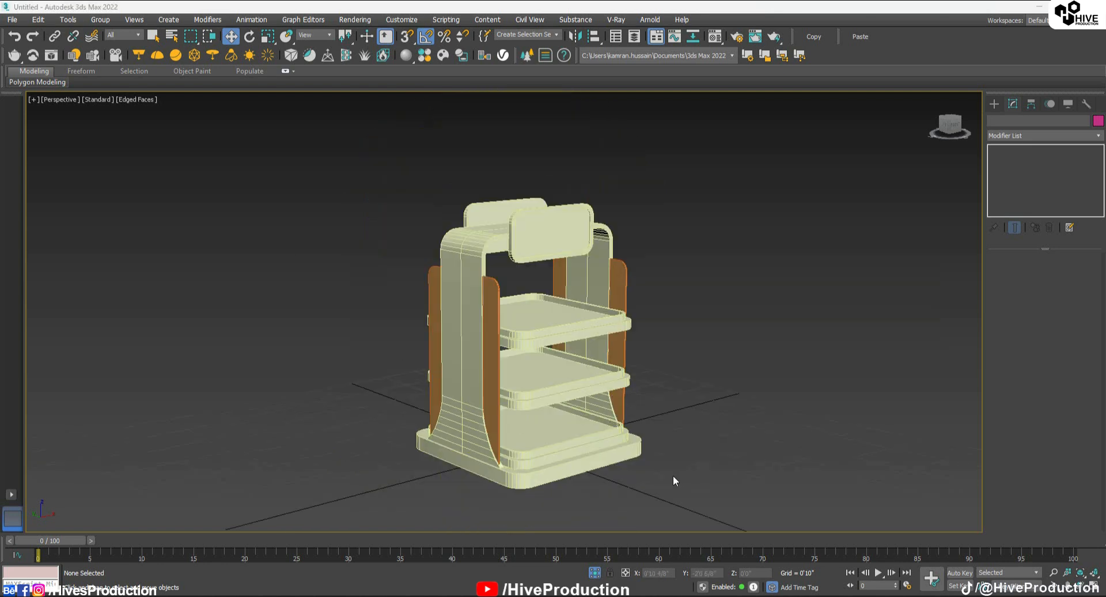
{"action": "mouse_move", "coordinate": [614, 367]}
{"action": "middle_mouse_down", "text": "alt"}
{"action": "mouse_move", "coordinate": [492, 363]}
{"action": "mouse_move", "coordinate": [598, 362]}
{"action": "middle_mouse_up", "text": "alt"}
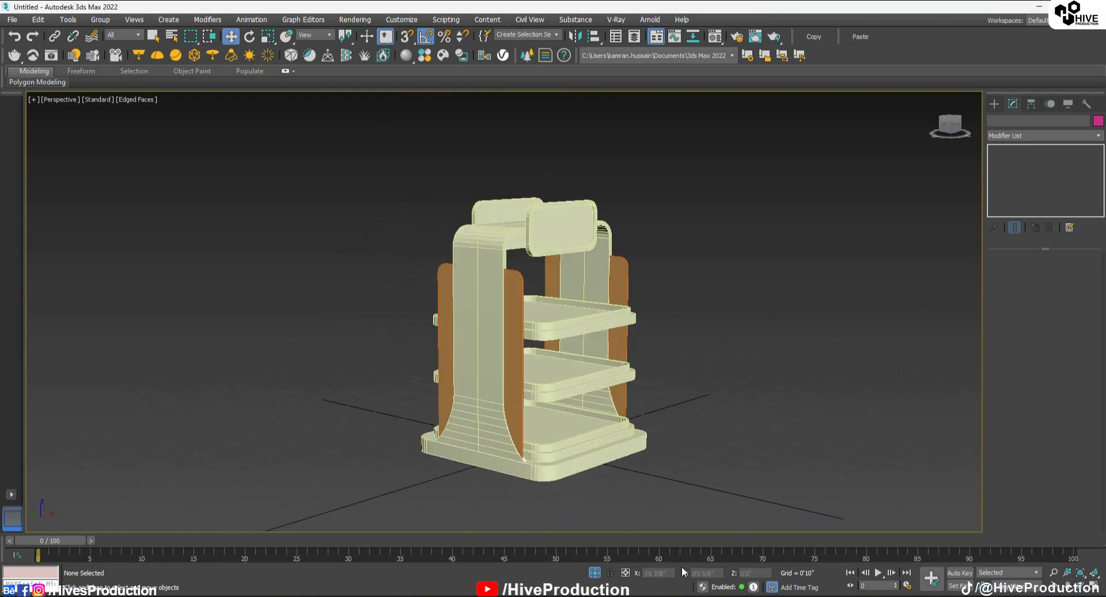
Switch to Illustrator, select all letters of the IRONE logo and group them
{"action": "mouse_move", "coordinate": [692, 594]}
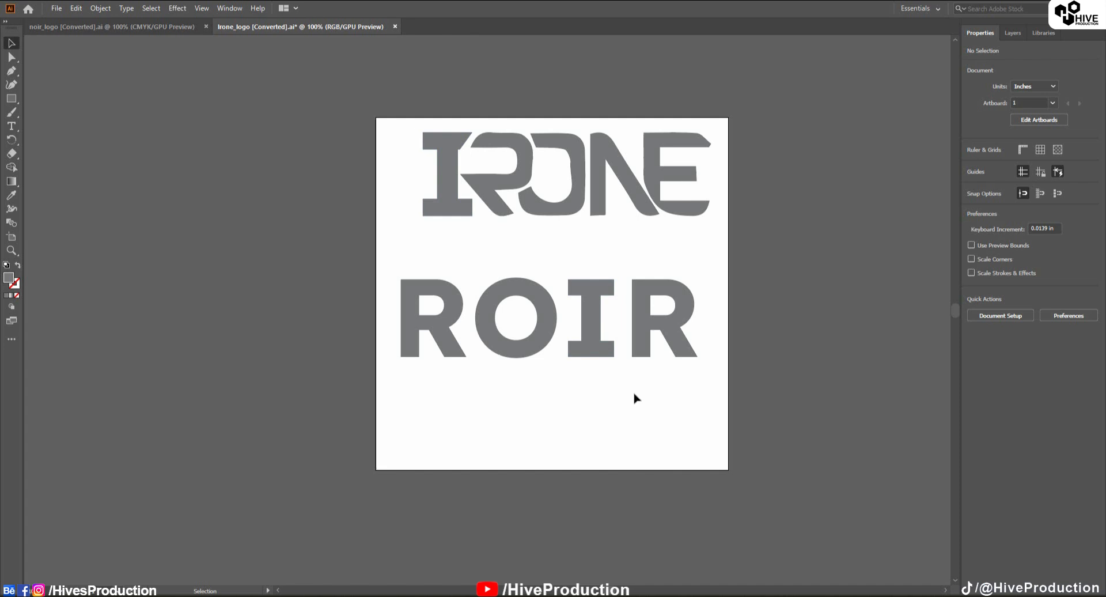
{"action": "left_click_drag", "start_coordinate": [624, 224], "coordinate": [578, 251]}
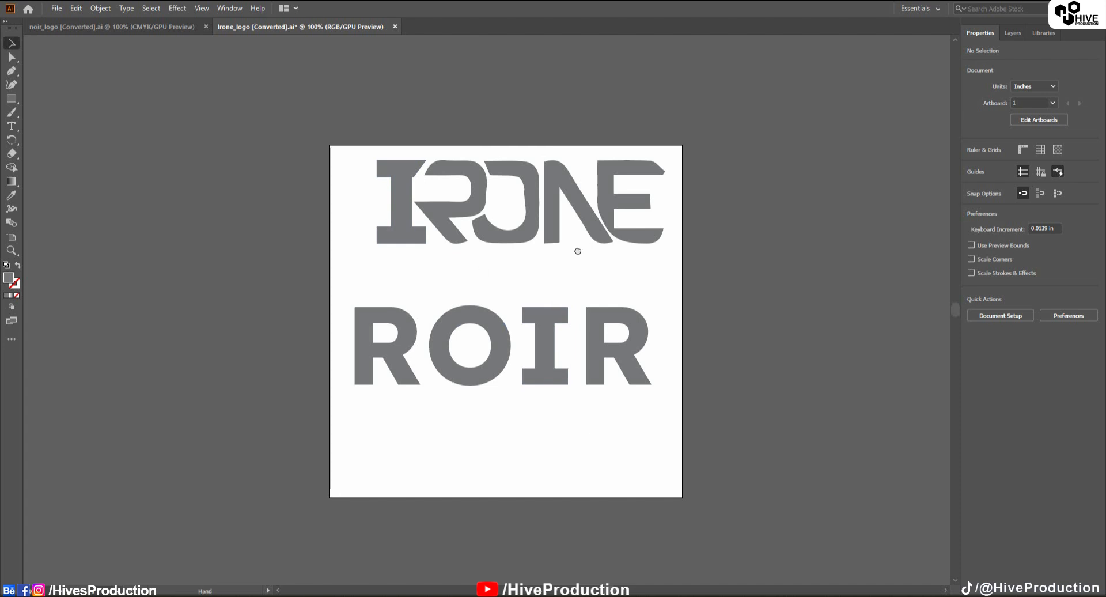
{"action": "left_click", "coordinate": [459, 231]}
{"action": "left_click", "coordinate": [394, 192], "text": "shift"}
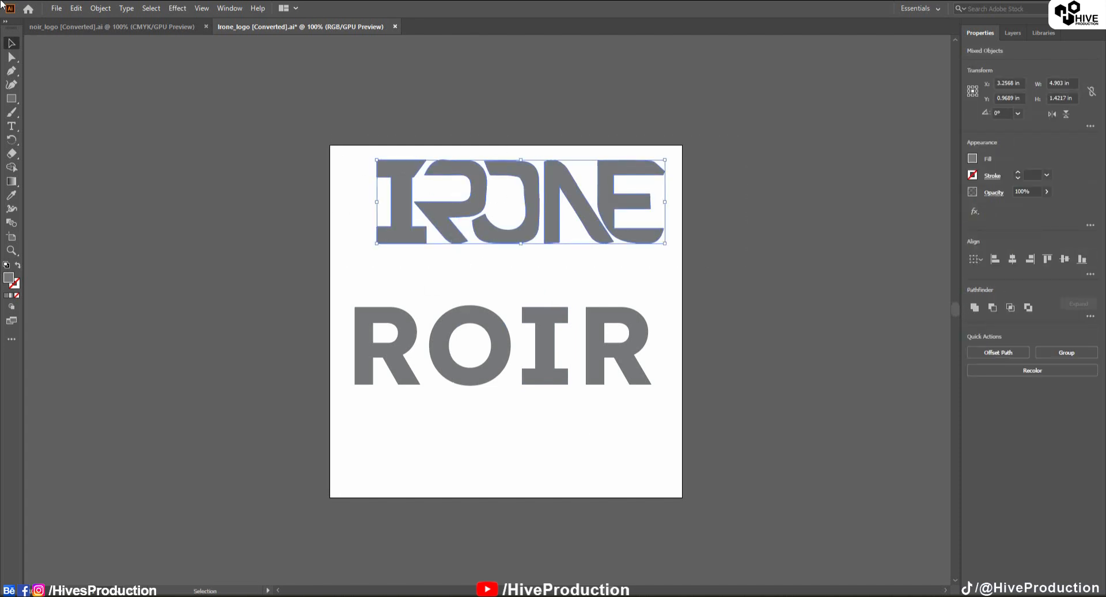
{"action": "left_click", "coordinate": [77, 9]}
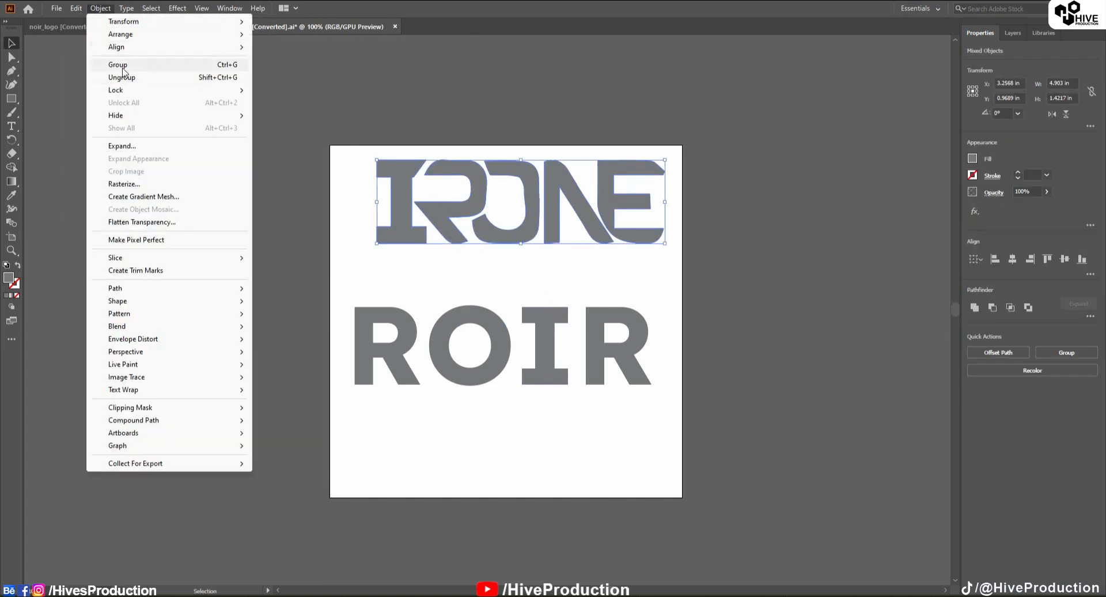
{"action": "left_click", "coordinate": [121, 64]}
Move the ROIR lettering slightly to the right and the grouped IRONE lettering slightly down on the artboard
{"action": "left_click", "coordinate": [364, 332]}
{"action": "left_click", "coordinate": [101, 9]}
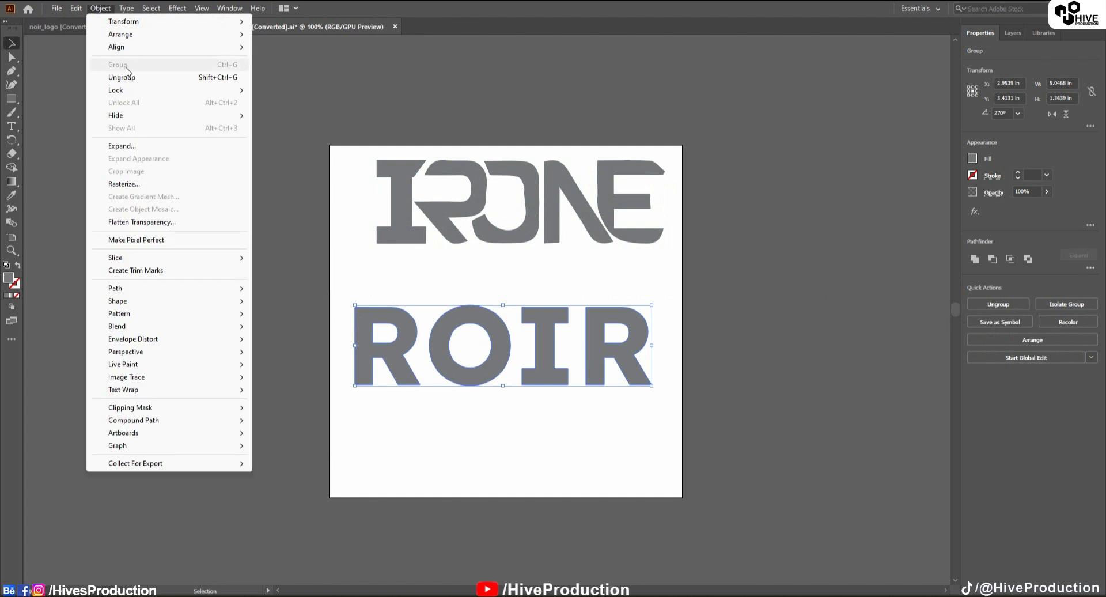
{"action": "left_click", "coordinate": [842, 288]}
{"action": "left_click_drag", "start_coordinate": [547, 357], "coordinate": [558, 357]}
{"action": "left_click_drag", "start_coordinate": [531, 212], "coordinate": [531, 225]}
{"action": "left_click", "coordinate": [334, 227]}
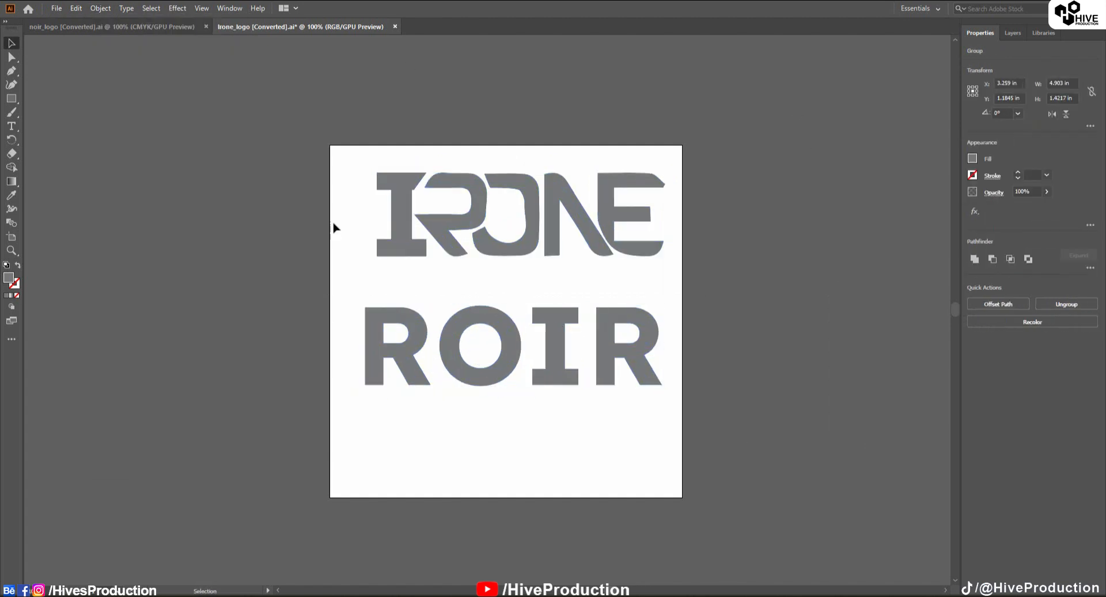
Save the logo artwork to the Desktop as an Illustrator file named logos, using the Illustrator 8 version format
{"action": "left_click", "coordinate": [56, 8]}
{"action": "left_click", "coordinate": [120, 106]}
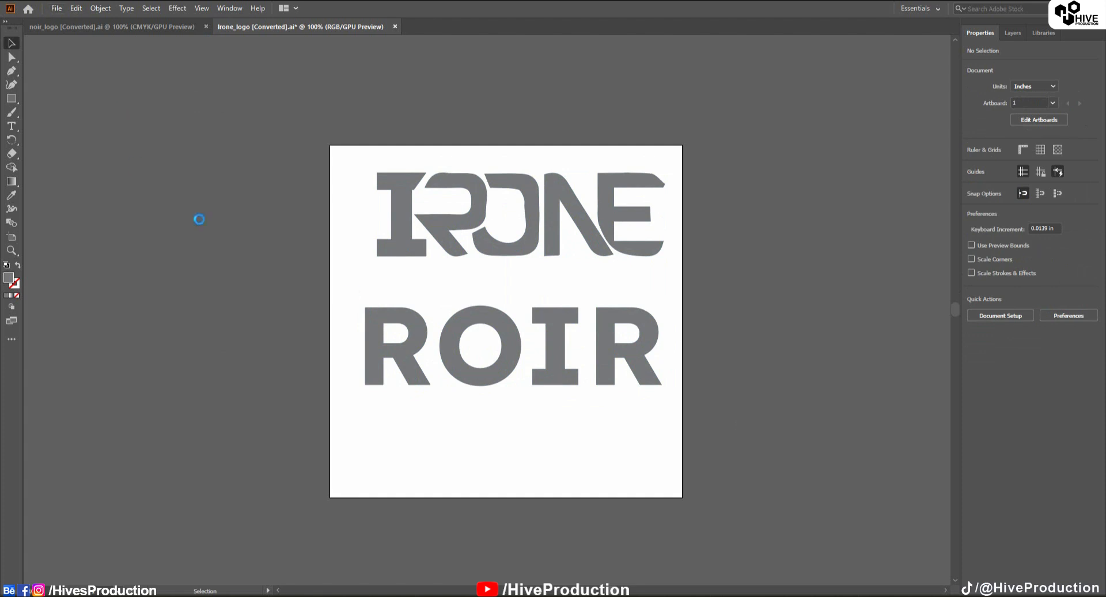
{"action": "scroll", "coordinate": [55, 156], "scroll_direction": "up", "scroll_amount": 1}
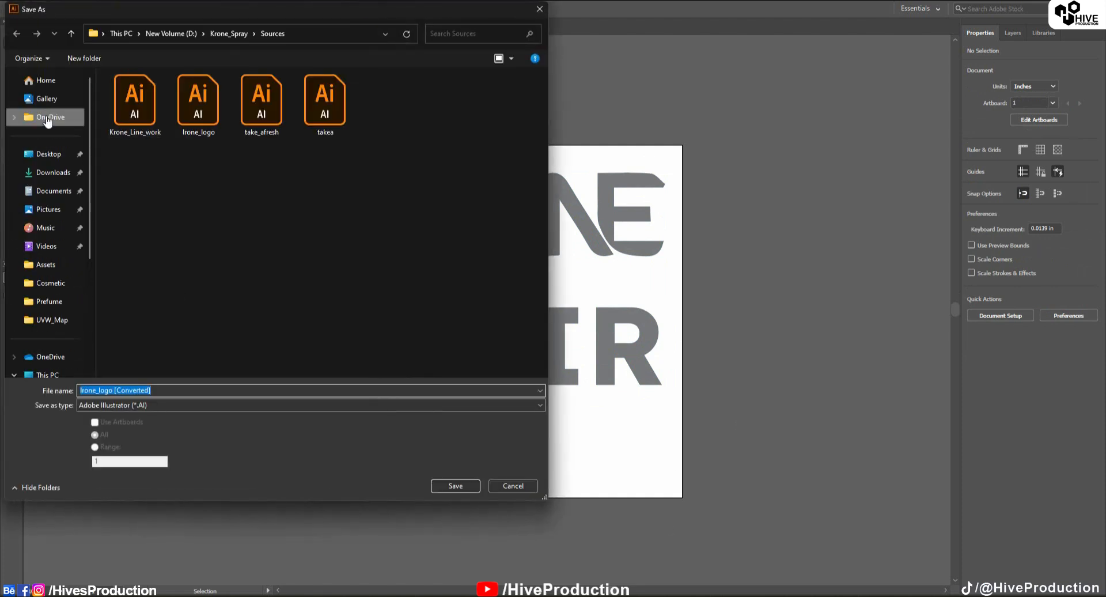
{"action": "left_click", "coordinate": [48, 154]}
{"action": "left_click", "coordinate": [180, 396]}
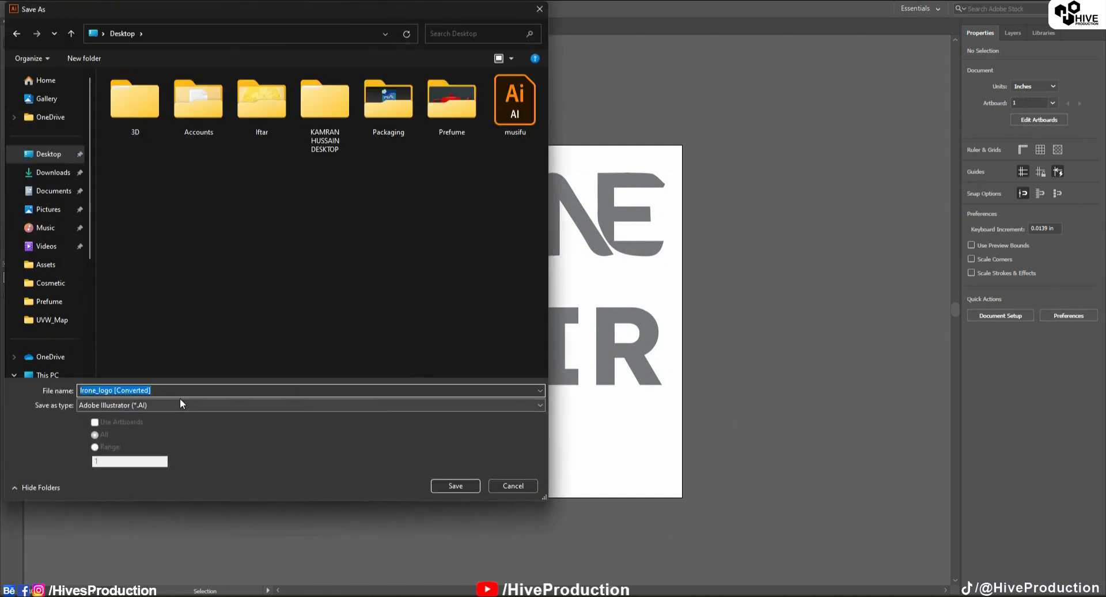
{"action": "type", "text": "logos"}
{"action": "key", "text": "Return"}
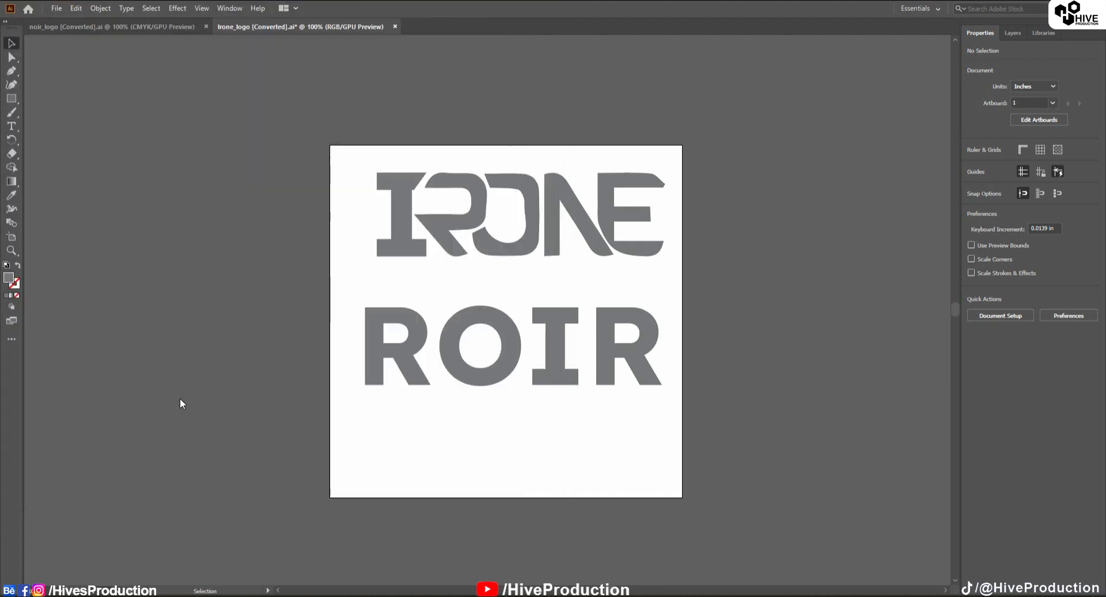
{"action": "left_click", "coordinate": [502, 139]}
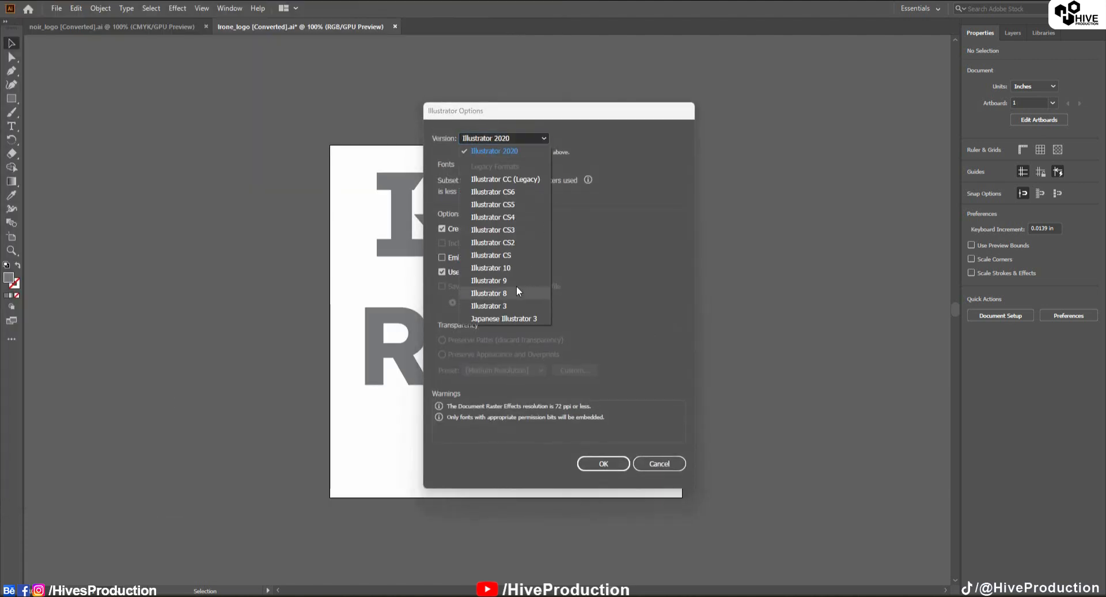
{"action": "left_click", "coordinate": [473, 293]}
{"action": "left_click", "coordinate": [600, 453]}
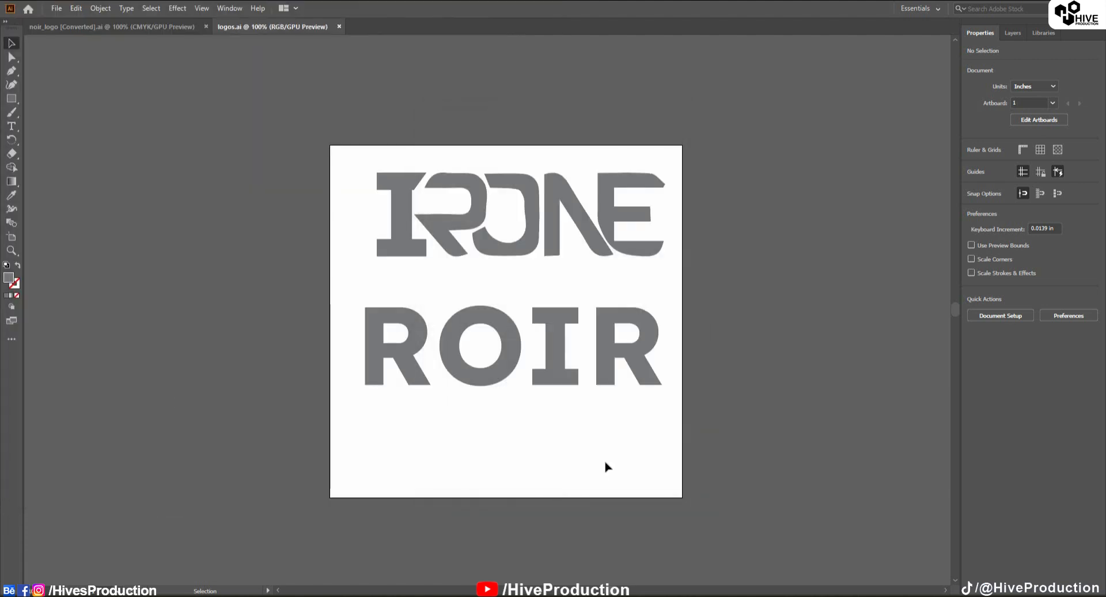
Switch to 3ds Max and import the logos Illustrator file from the Desktop into the stand scene
{"action": "mouse_move", "coordinate": [728, 593]}
{"action": "left_click", "coordinate": [732, 547]}
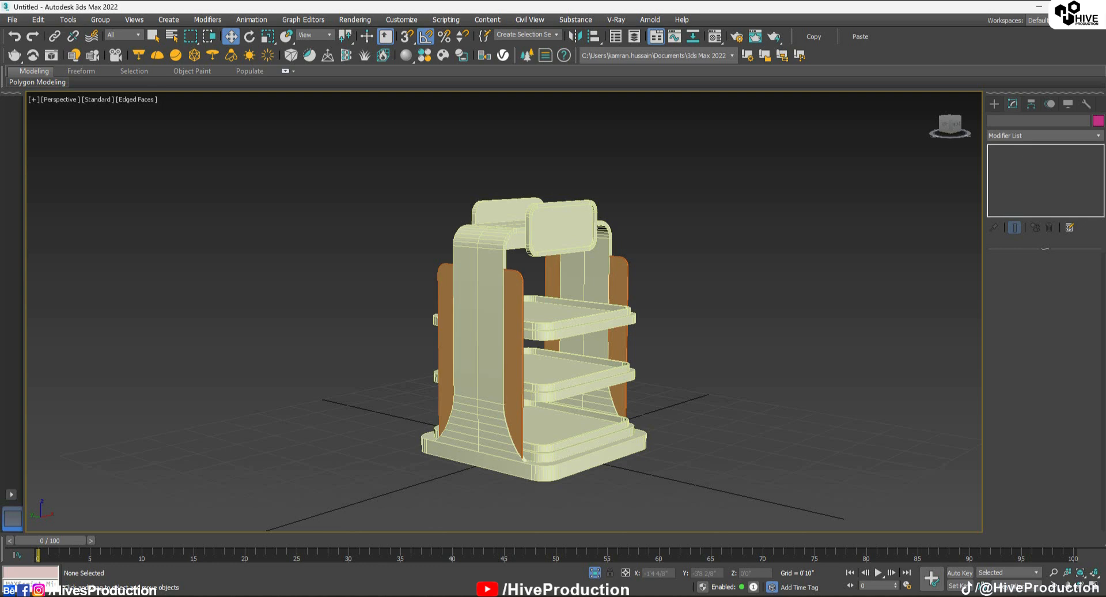
{"action": "left_click", "coordinate": [11, 20]}
{"action": "mouse_move", "coordinate": [87, 175]}
{"action": "left_click", "coordinate": [153, 176]}
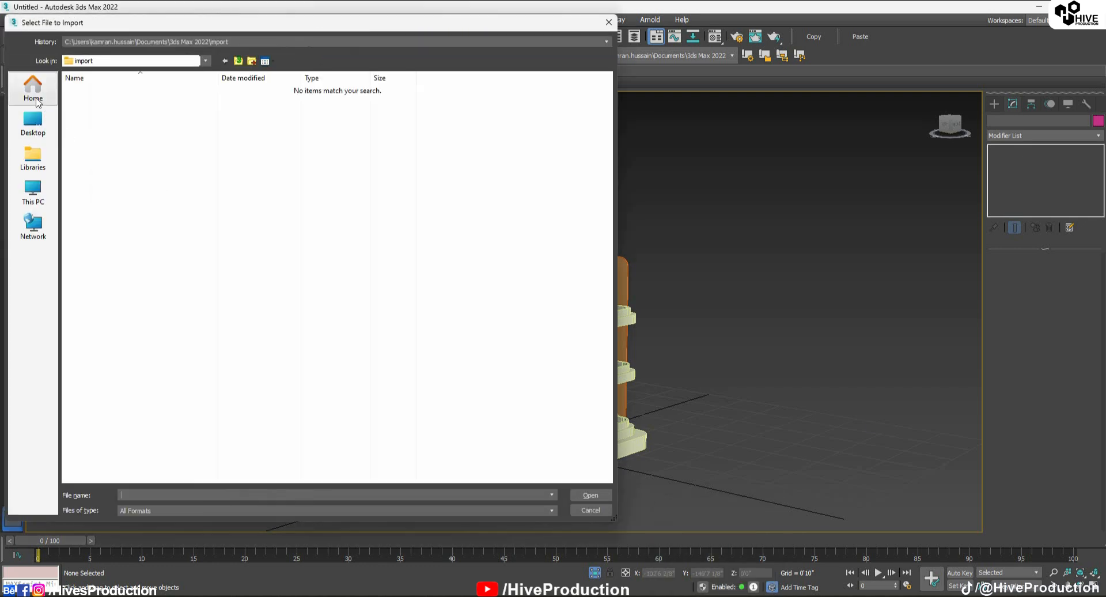
{"action": "left_click", "coordinate": [33, 122]}
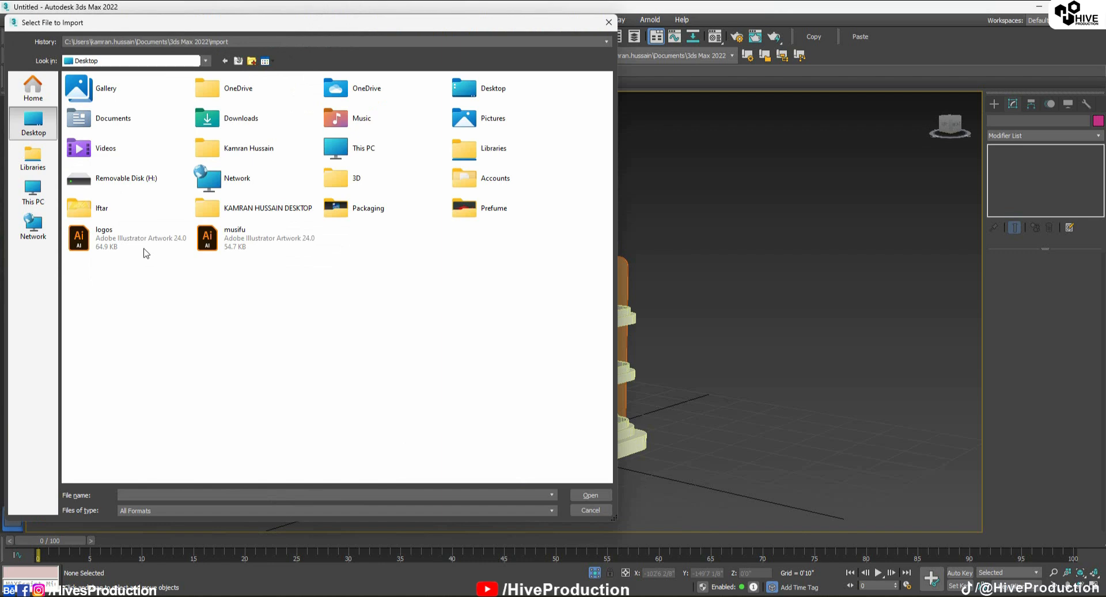
{"action": "double_click", "coordinate": [144, 250]}
{"action": "left_click", "coordinate": [583, 323]}
{"action": "left_click", "coordinate": [588, 321]}
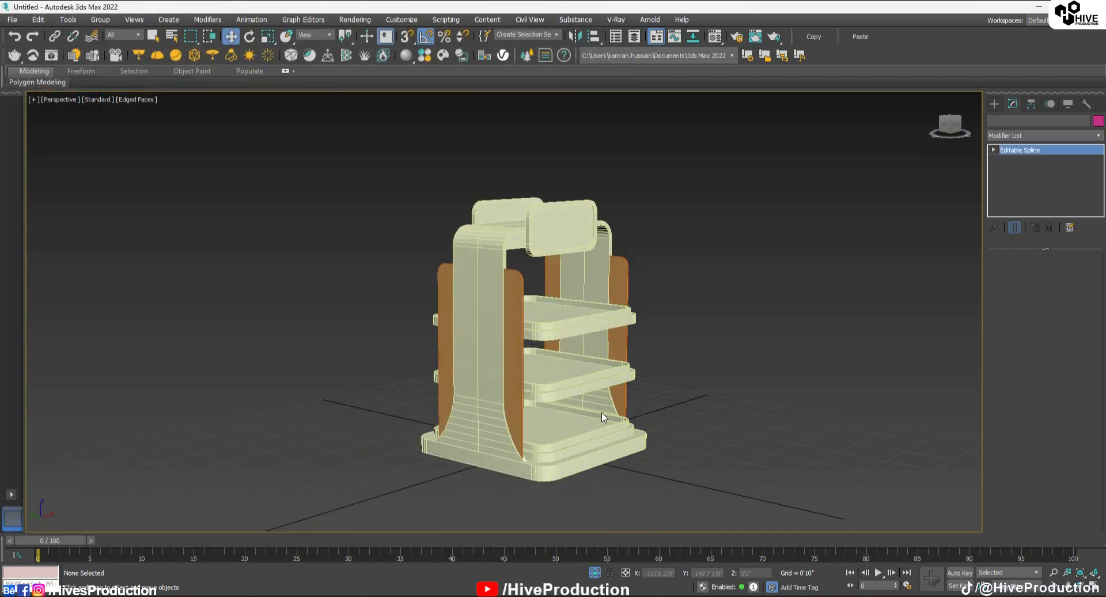
Scale the imported logo outlines up uniformly to about 325% beside the stand's base
{"action": "key", "text": "z"}
{"action": "scroll", "coordinate": [582, 316], "scroll_direction": "down", "scroll_amount": 5}
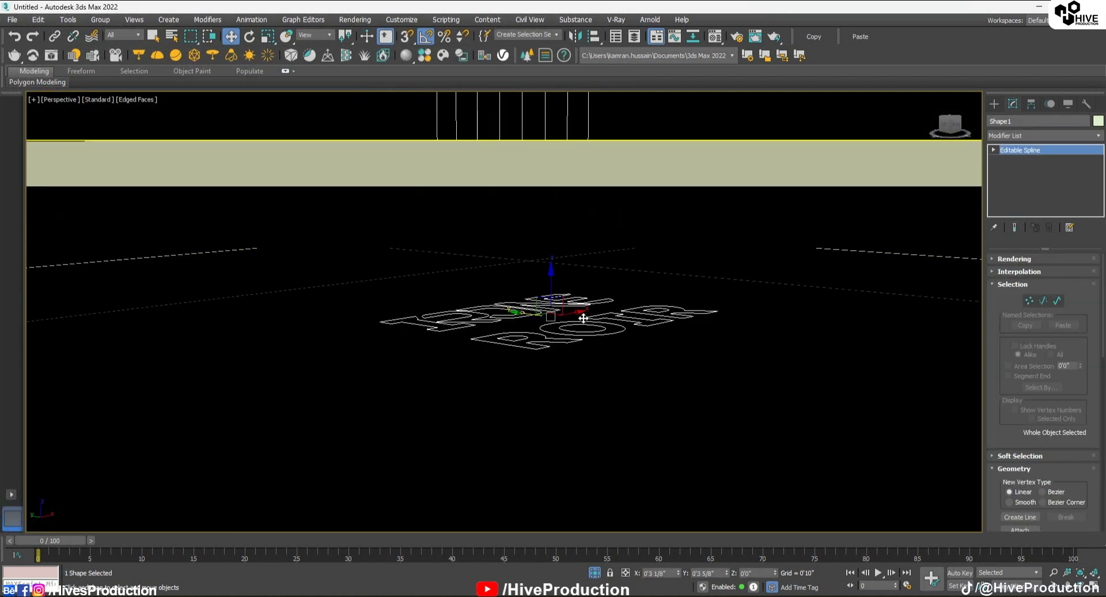
{"action": "middle_click_drag", "start_coordinate": [582, 316], "coordinate": [570, 331], "text": "alt"}
{"action": "scroll", "coordinate": [571, 340], "scroll_direction": "down", "scroll_amount": 4}
{"action": "scroll", "coordinate": [571, 340], "scroll_direction": "down", "scroll_amount": 8}
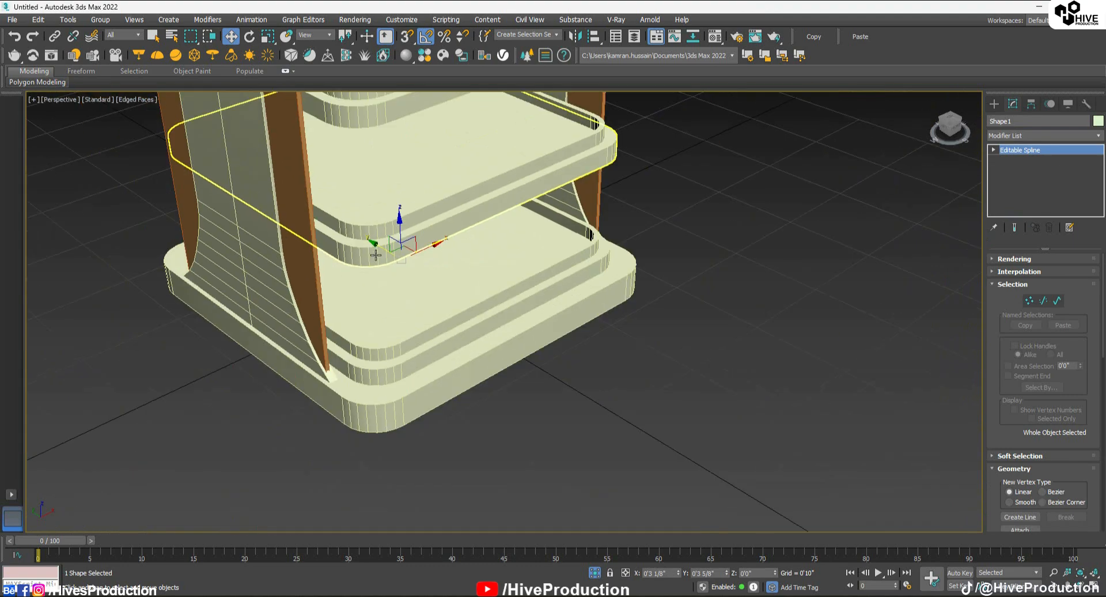
{"action": "scroll", "coordinate": [613, 396], "scroll_direction": "up", "scroll_amount": 4}
{"action": "key", "text": "r"}
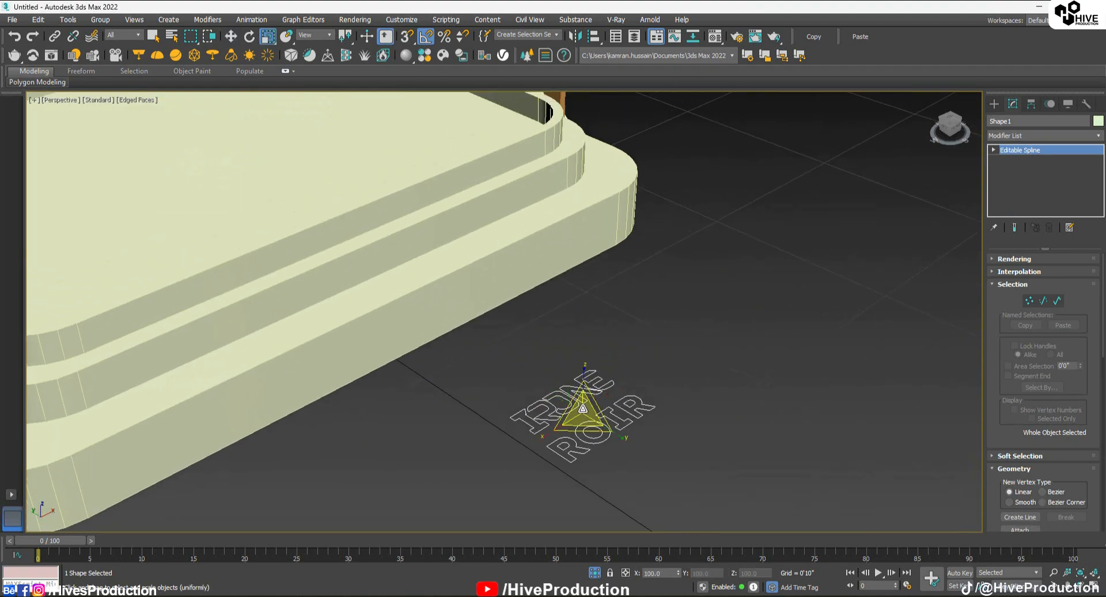
{"action": "left_click_drag", "start_coordinate": [580, 400], "coordinate": [607, 282]}
{"action": "scroll", "coordinate": [607, 283], "scroll_direction": "down", "scroll_amount": 5}
{"action": "middle_click_drag", "start_coordinate": [607, 283], "coordinate": [686, 385], "text": "alt"}
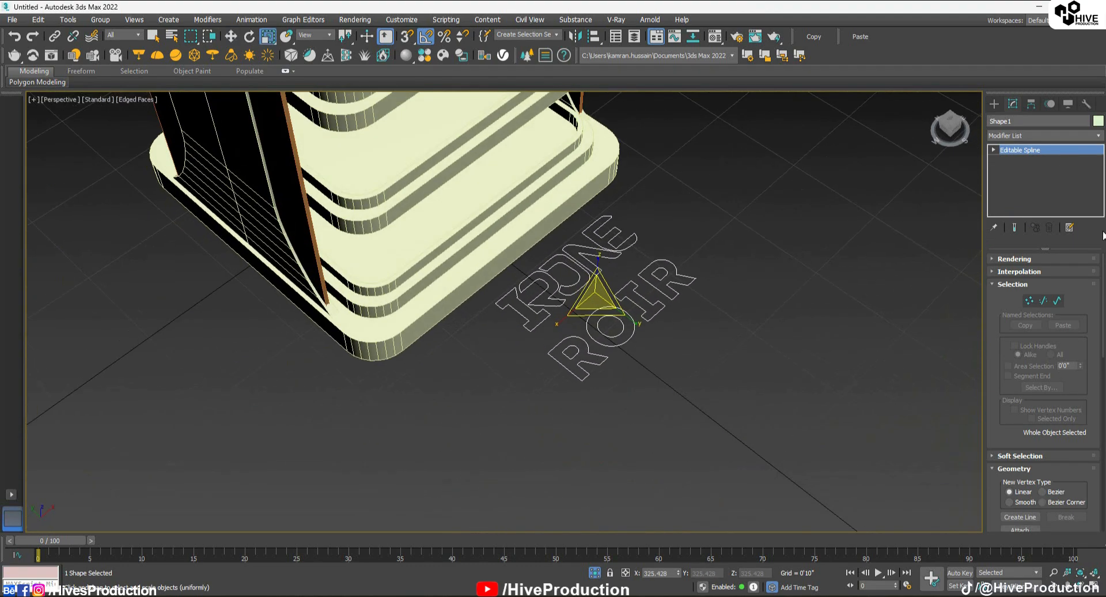
Set the logo spline's interpolation steps to 25
{"action": "left_click", "coordinate": [1017, 259]}
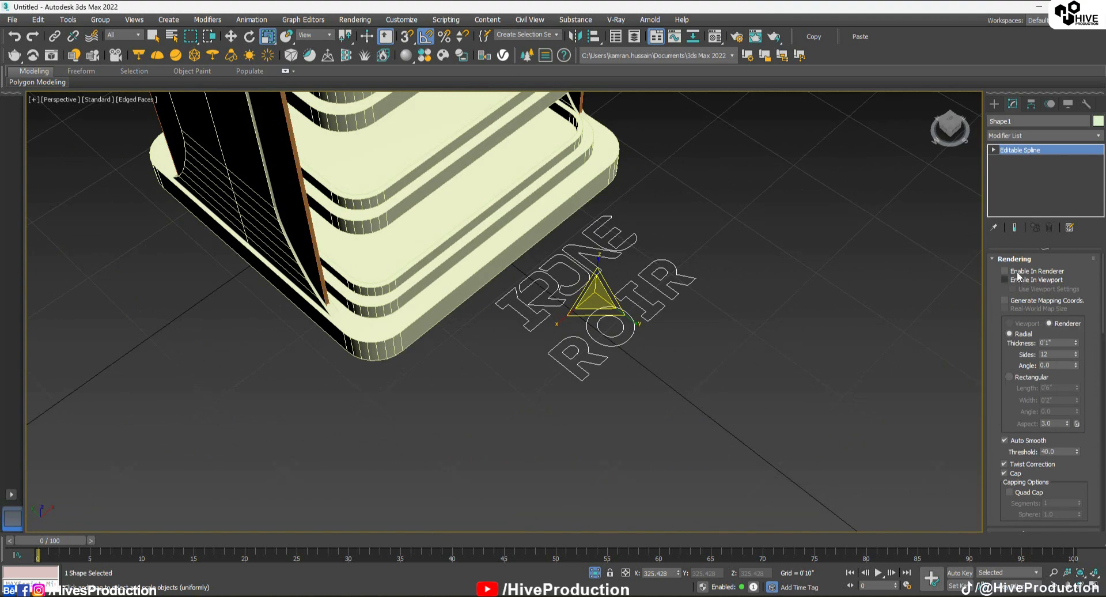
{"action": "left_click", "coordinate": [1016, 259]}
{"action": "left_click", "coordinate": [1031, 272]}
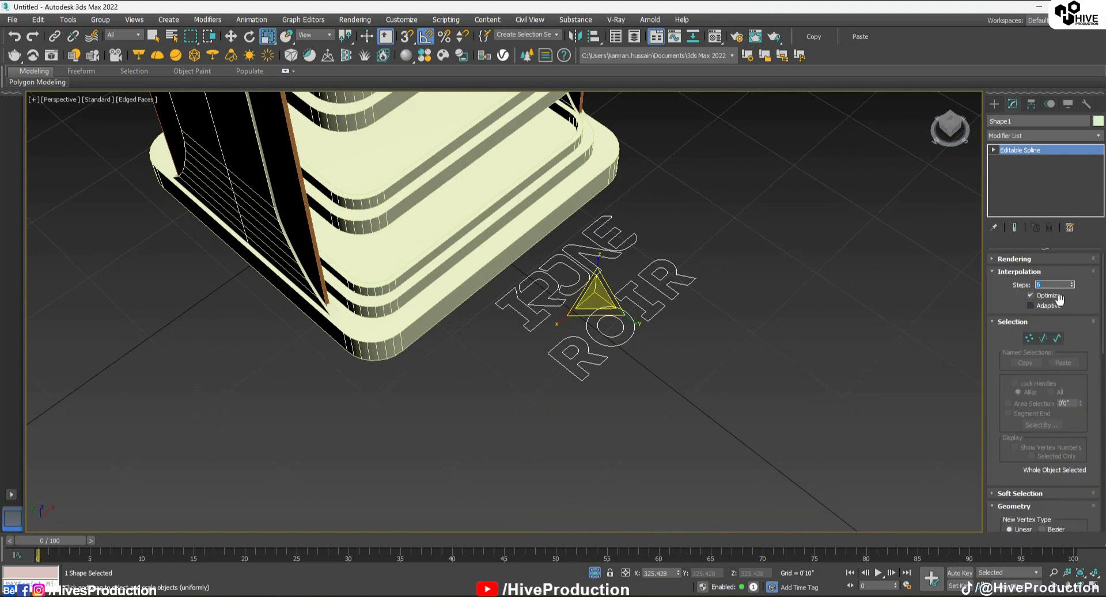
{"action": "left_click", "coordinate": [749, 341]}
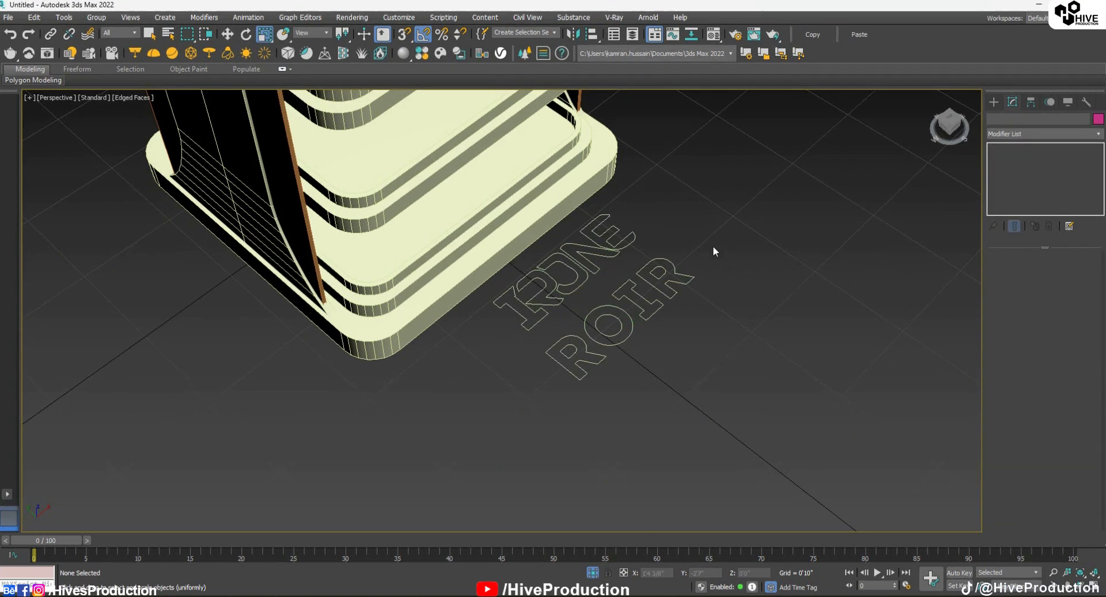
{"action": "left_click_drag", "start_coordinate": [714, 246], "coordinate": [638, 318]}
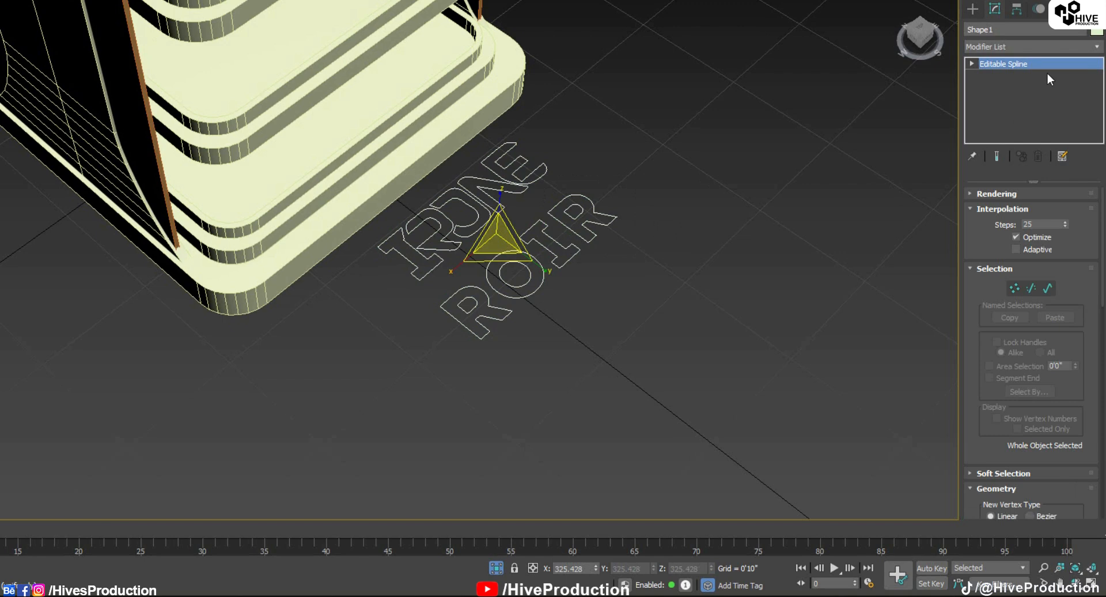
Add an Extrude modifier to the logo outlines with an amount of 0'0 4/8"
{"action": "left_click", "coordinate": [1017, 50]}
{"action": "left_click", "coordinate": [996, 119]}
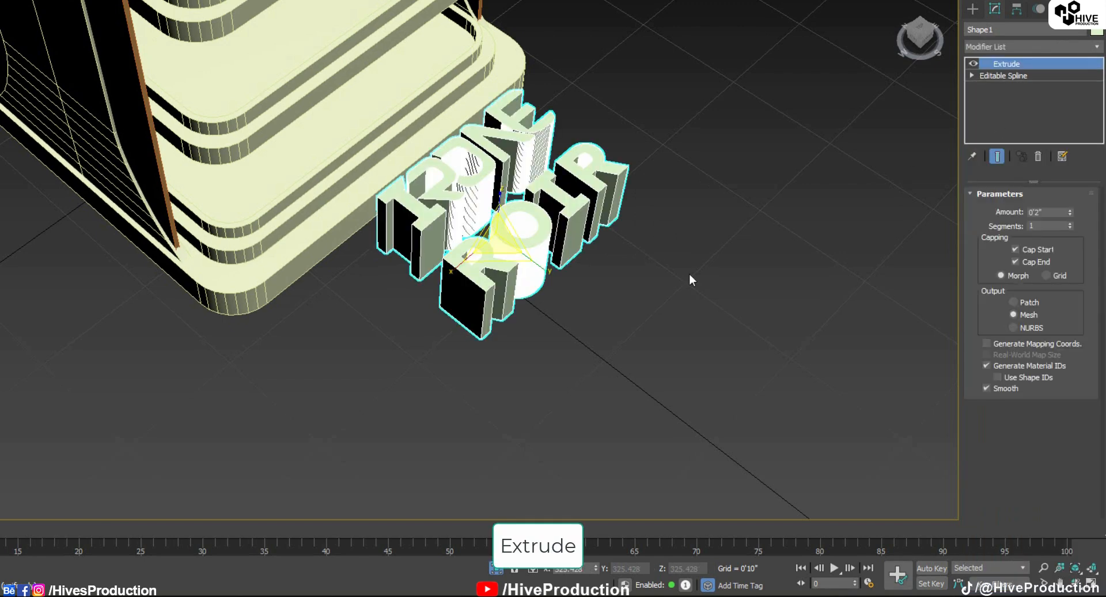
{"action": "right_click", "coordinate": [1069, 214]}
{"action": "left_click", "coordinate": [1070, 210]}
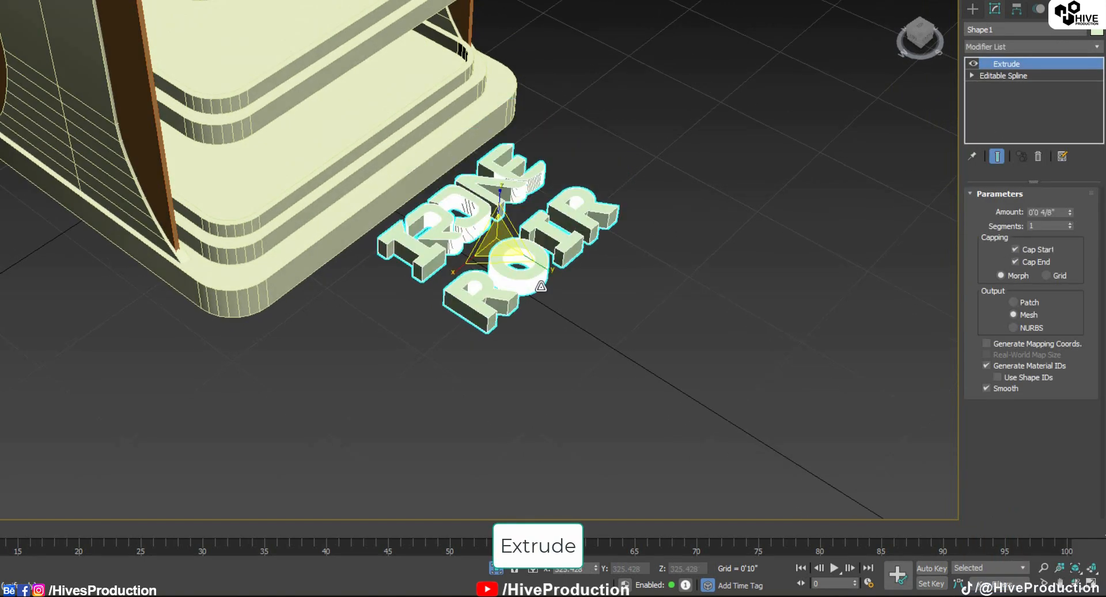
{"action": "middle_click_drag", "start_coordinate": [506, 248], "coordinate": [536, 216], "text": "alt"}
{"action": "scroll", "coordinate": [518, 230], "scroll_direction": "up", "scroll_amount": 2}
{"action": "left_click_drag", "start_coordinate": [484, 189], "coordinate": [480, 254]}
{"action": "left_click", "coordinate": [568, 372]}
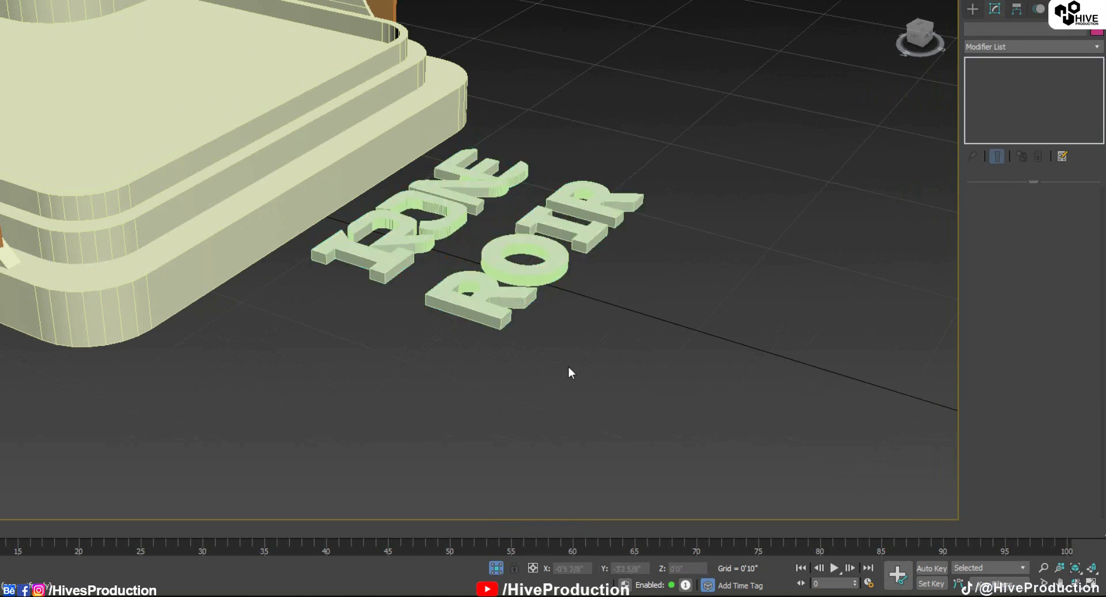
Convert the extruded logo lettering to an Editable Poly
{"action": "middle_click_drag", "start_coordinate": [486, 253], "coordinate": [546, 298], "text": "alt"}
{"action": "scroll", "coordinate": [541, 307], "scroll_direction": "up", "scroll_amount": 3}
{"action": "left_click", "coordinate": [545, 308]}
{"action": "right_click", "coordinate": [546, 298]}
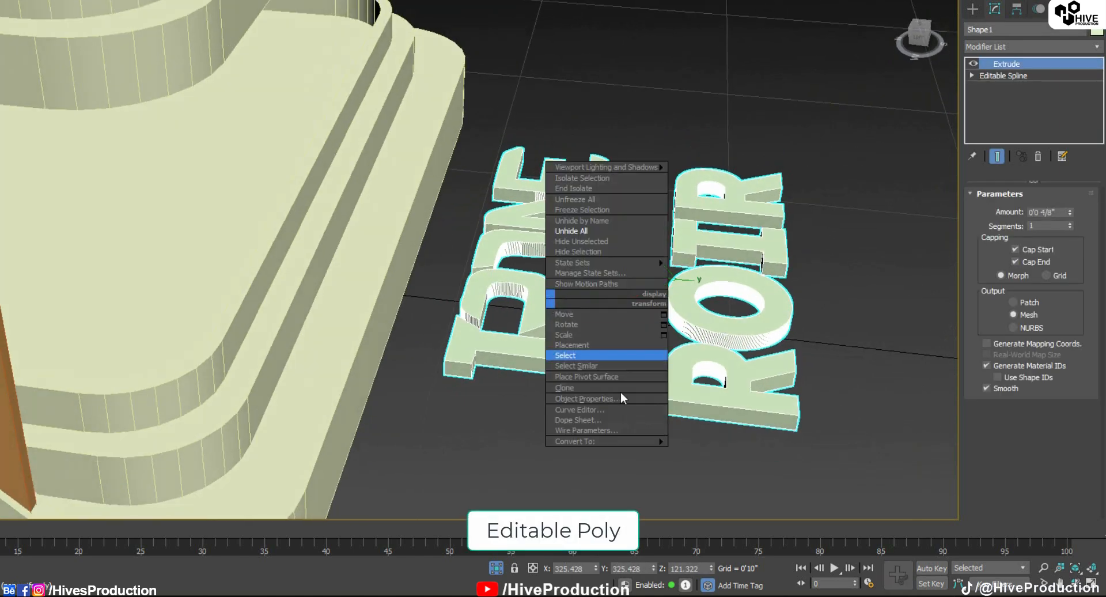
{"action": "mouse_move", "coordinate": [634, 442]}
{"action": "left_click", "coordinate": [729, 453]}
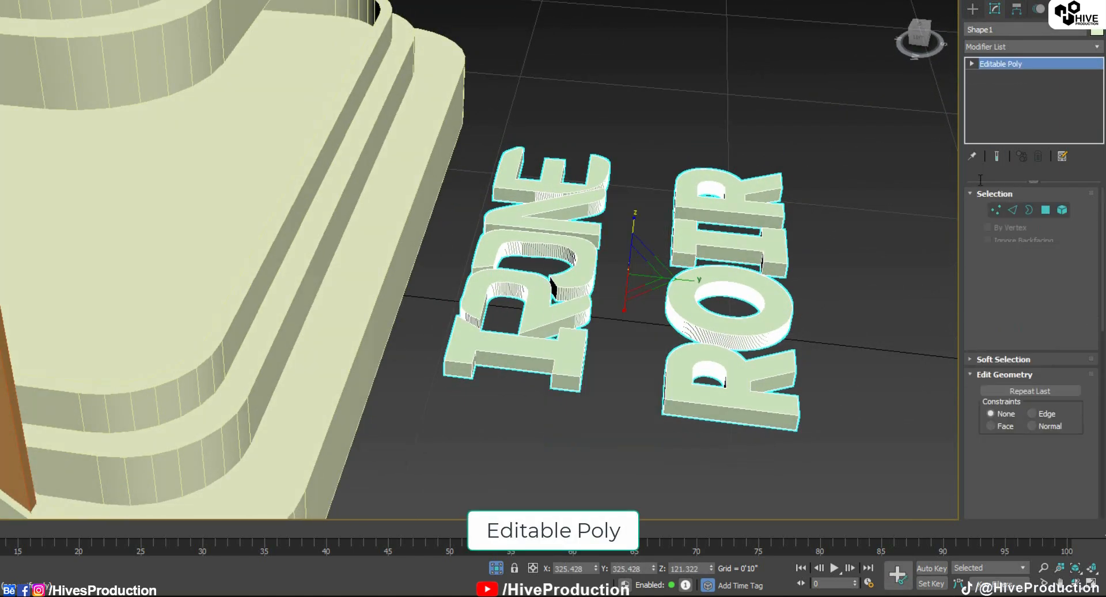
Detach all polygons of the ROIR lettering as a separate object named Roir and leave polygon editing
{"action": "left_click", "coordinate": [1046, 211]}
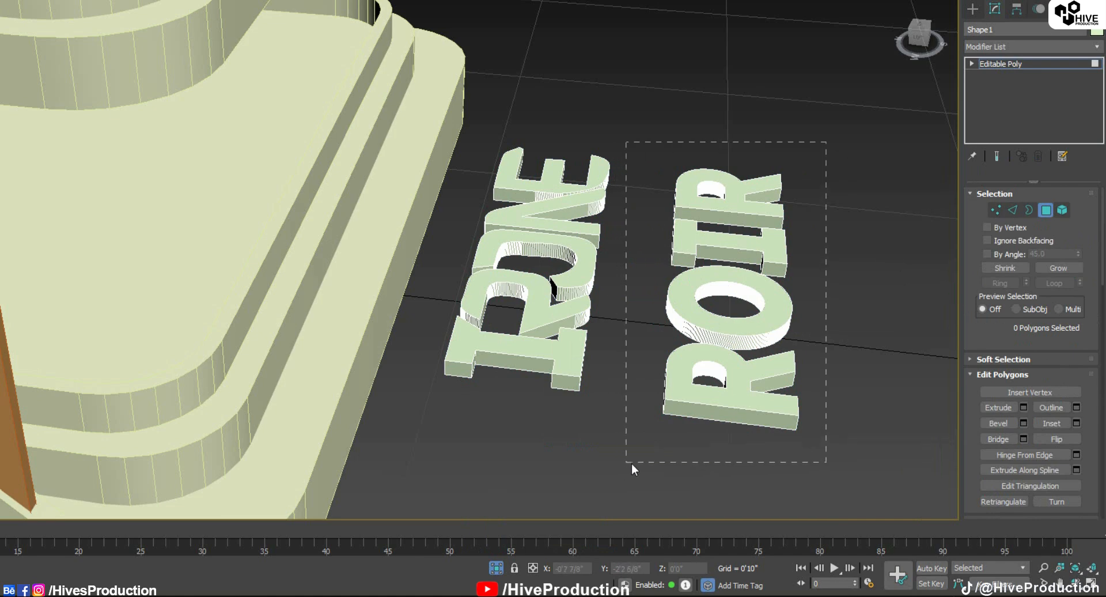
{"action": "left_click_drag", "start_coordinate": [631, 462], "coordinate": [633, 461]}
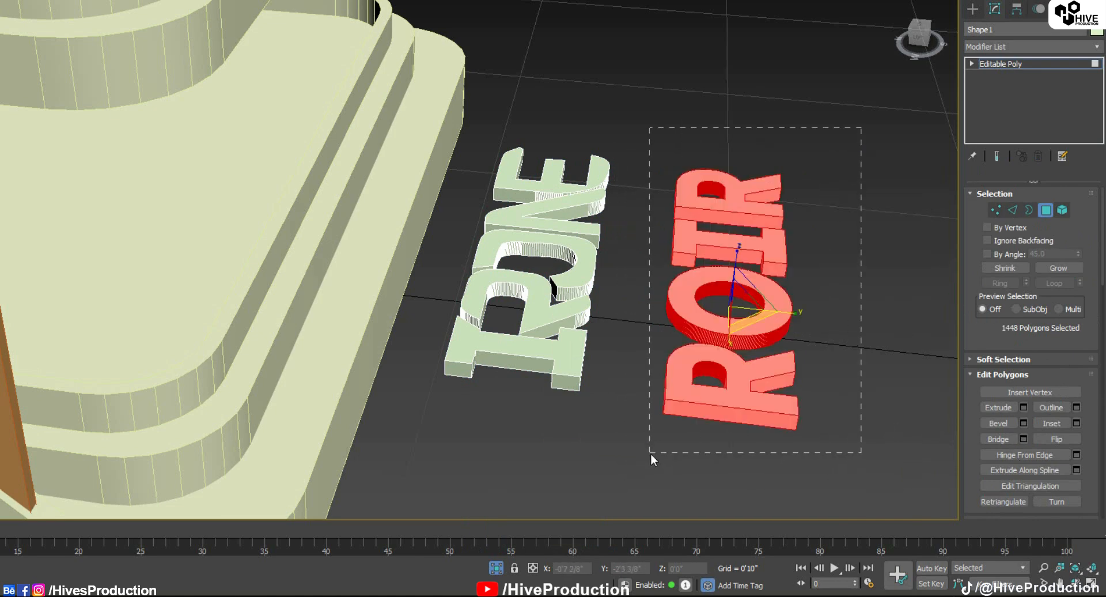
{"action": "left_click_drag", "start_coordinate": [1000, 320], "coordinate": [956, 53]}
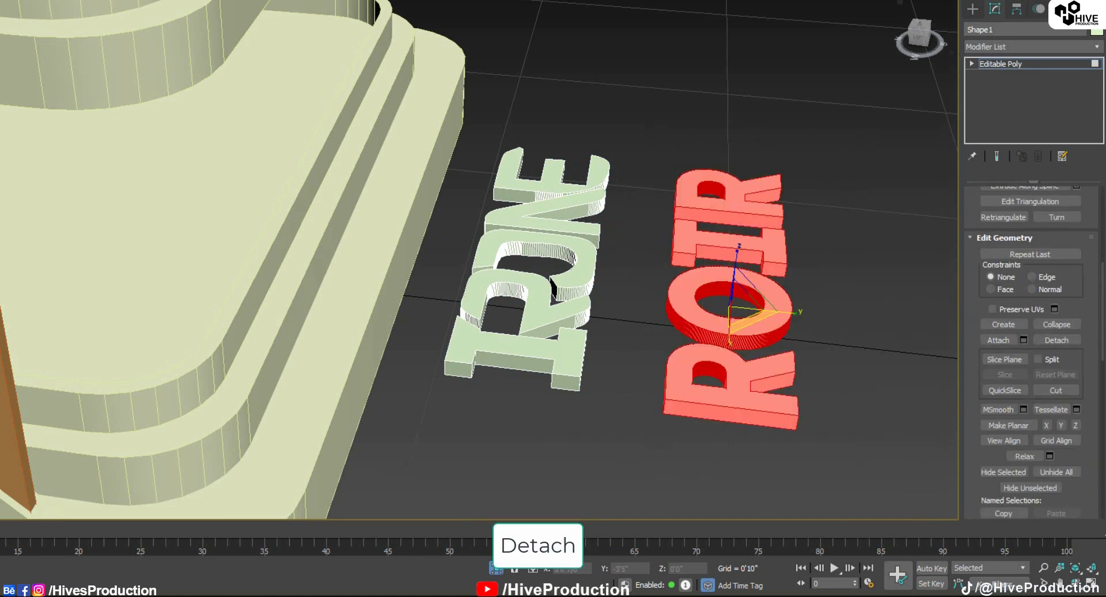
{"action": "left_click", "coordinate": [1053, 340]}
{"action": "key", "text": "BackSpace"}
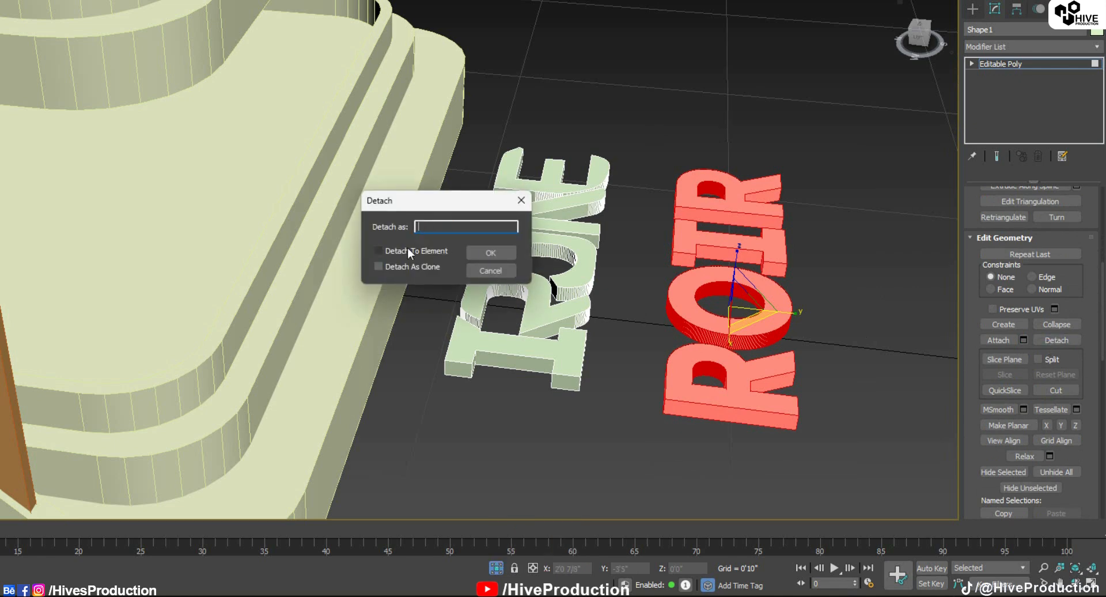
{"action": "type", "text": "Roir"}
{"action": "key", "text": "Return"}
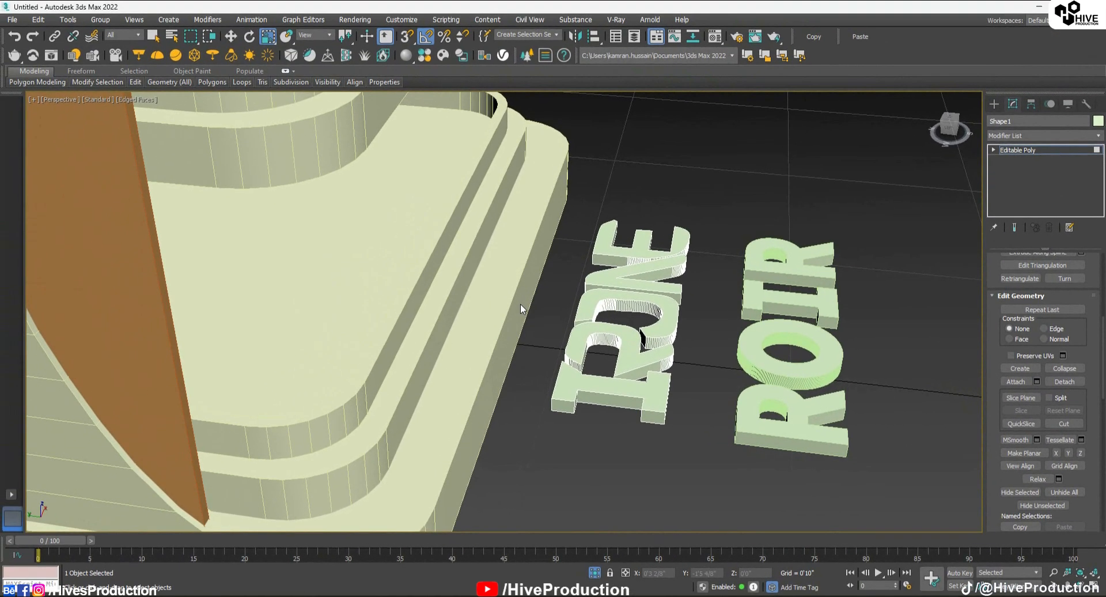
{"action": "left_click", "coordinate": [1022, 149]}
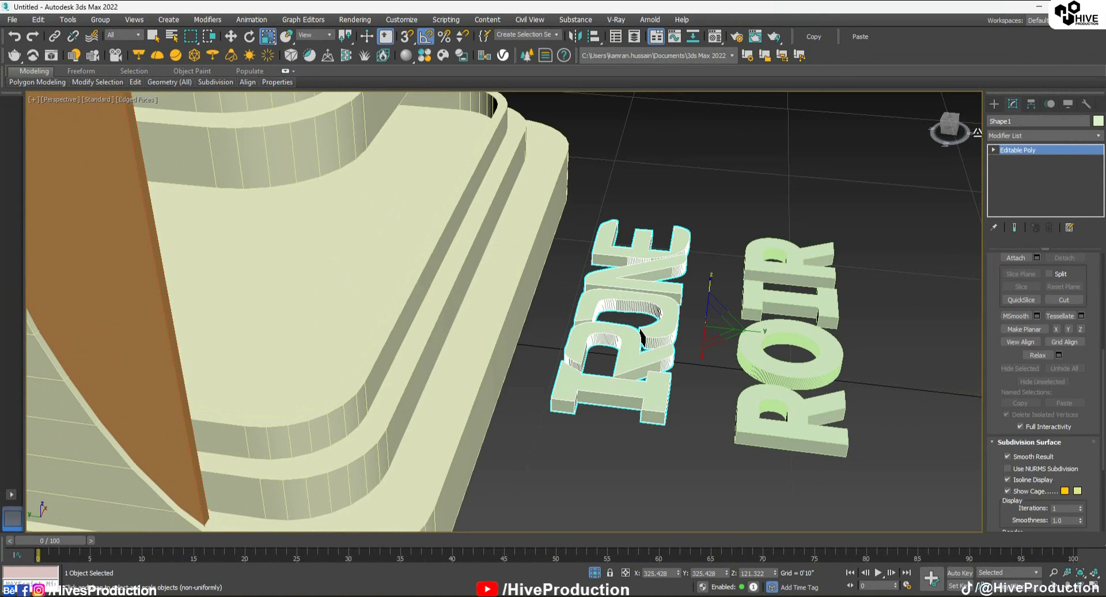
Center the pivots of the IRONE and ROIR lettering on their own objects
{"action": "left_click", "coordinate": [1031, 104]}
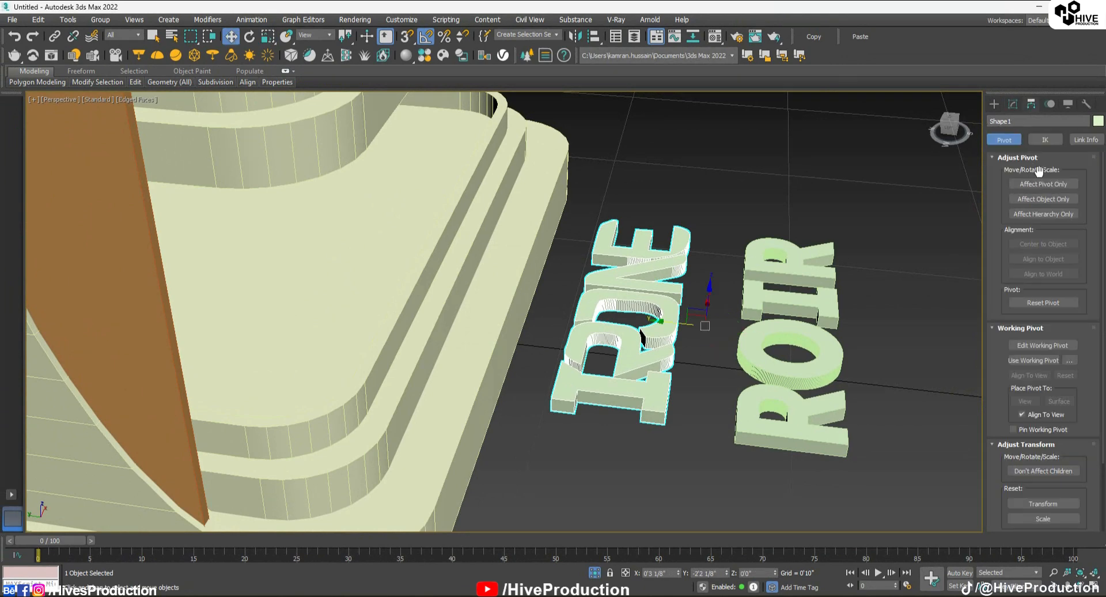
{"action": "left_click", "coordinate": [1045, 258]}
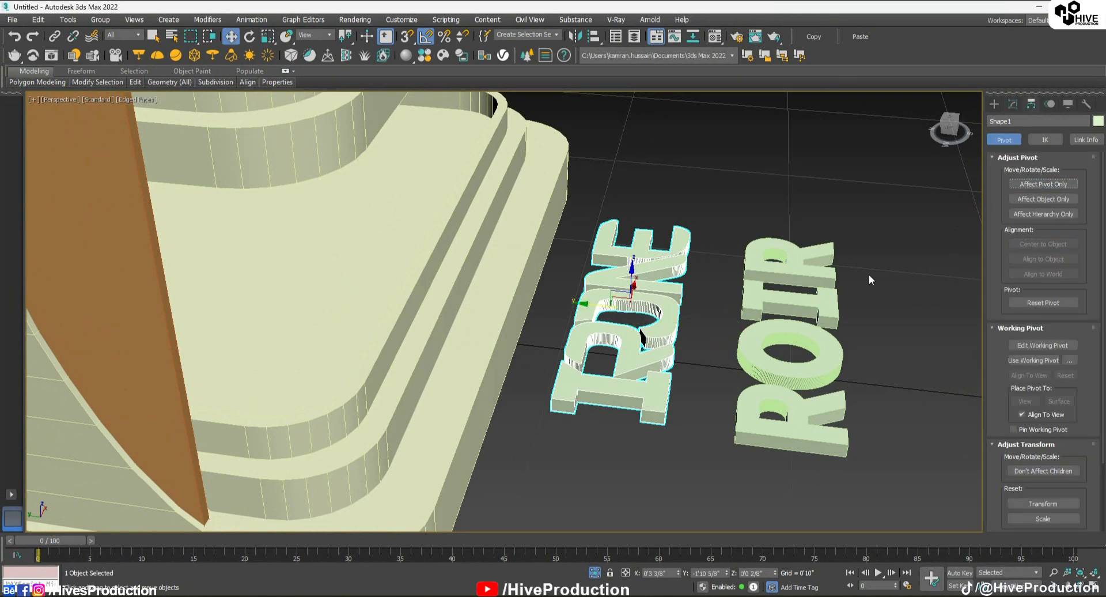
{"action": "left_click", "coordinate": [821, 276]}
{"action": "left_click", "coordinate": [1036, 244]}
{"action": "left_click", "coordinate": [1032, 186]}
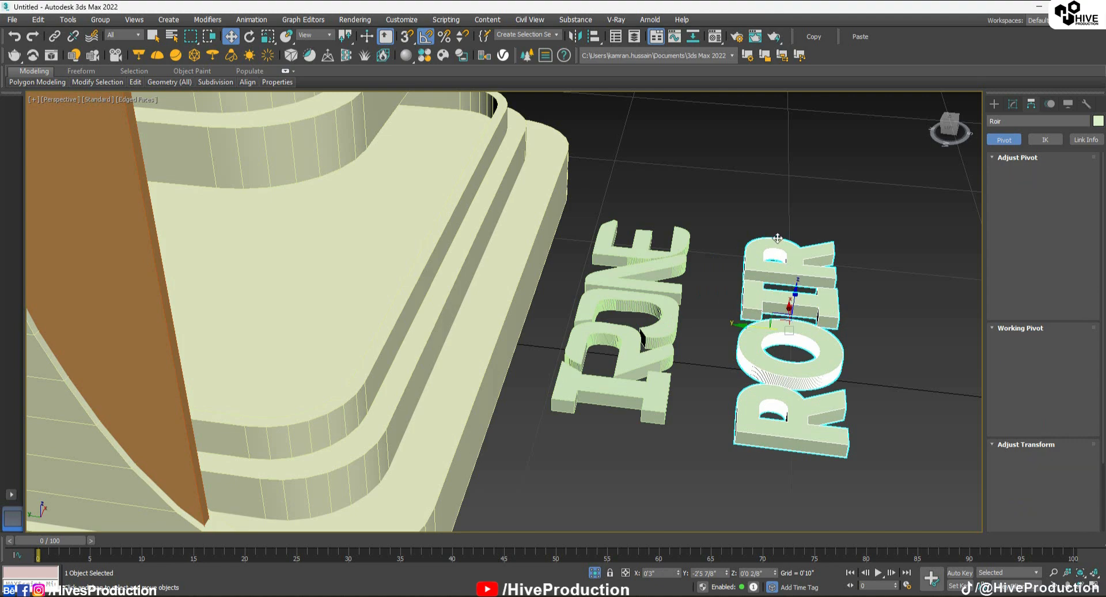
Raise the IRONE lettering to the height of the top sign and rotate it upright by 90° about X
{"action": "scroll", "coordinate": [797, 353], "scroll_direction": "down", "scroll_amount": 4}
{"action": "middle_click_drag", "start_coordinate": [797, 354], "coordinate": [756, 383], "text": "alt"}
{"action": "left_click", "coordinate": [701, 317]}
{"action": "scroll", "coordinate": [701, 317], "scroll_direction": "down", "scroll_amount": 4}
{"action": "middle_click_drag", "start_coordinate": [701, 317], "coordinate": [751, 404]}
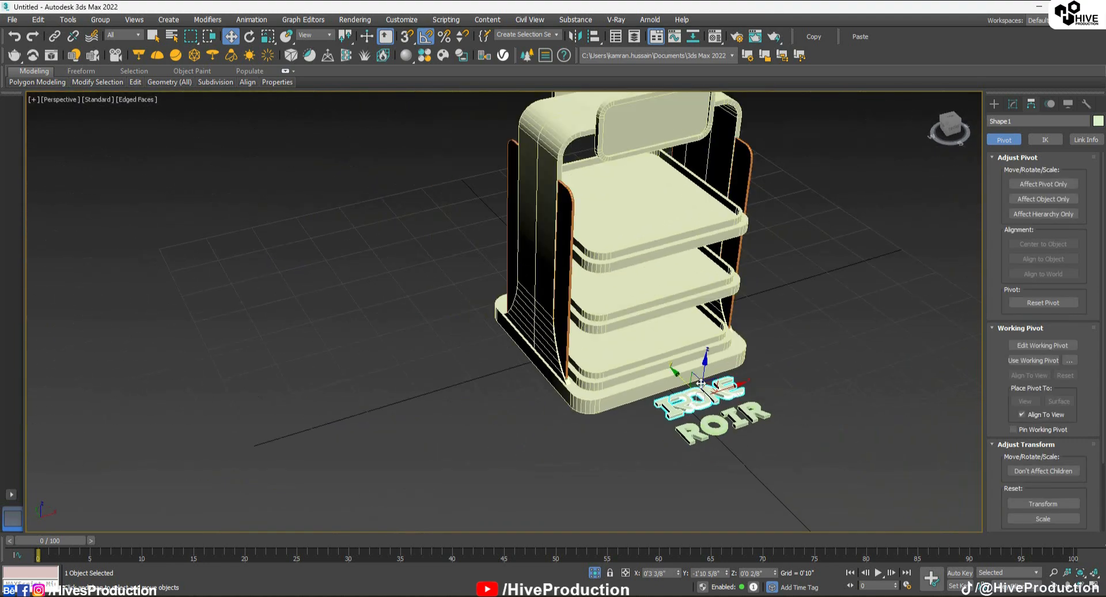
{"action": "left_click_drag", "start_coordinate": [703, 378], "coordinate": [805, 167]}
{"action": "key", "text": "alt+w"}
{"action": "right_click", "coordinate": [796, 108]}
{"action": "key", "text": "e"}
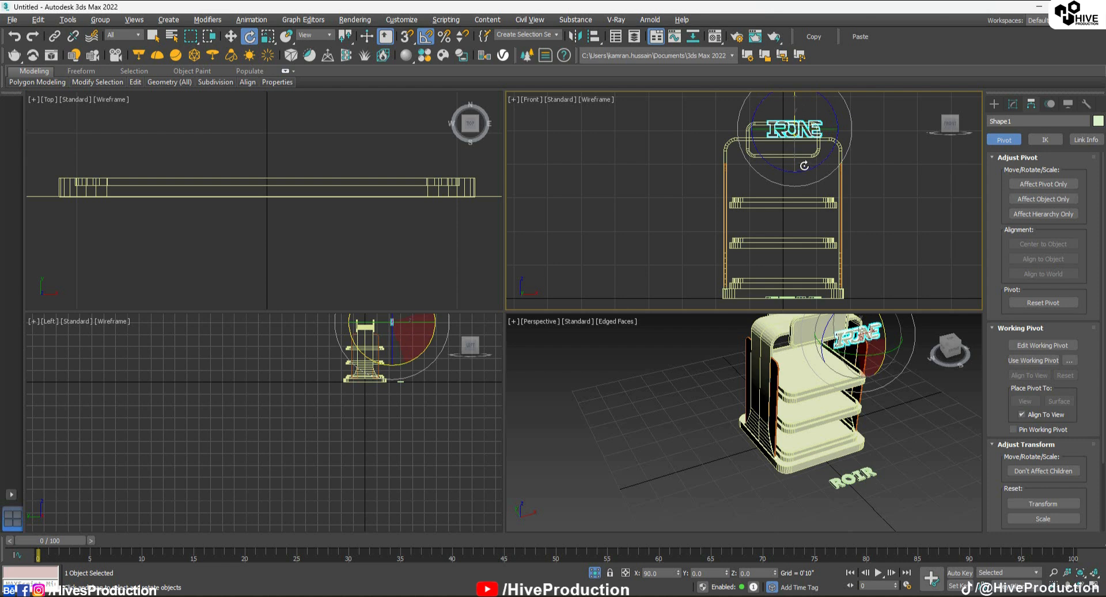
Scale and position the IRONE lettering in the Front view so it sits centered inside the top sign panel
{"action": "scroll", "coordinate": [790, 130], "scroll_direction": "up", "scroll_amount": 4}
{"action": "key", "text": "r"}
{"action": "mouse_move", "coordinate": [808, 118]}
{"action": "left_mouse_down"}
{"action": "mouse_move", "coordinate": [813, 108]}
{"action": "mouse_move", "coordinate": [793, 126]}
{"action": "left_mouse_up"}
{"action": "key", "text": "w"}
{"action": "scroll", "coordinate": [391, 375], "scroll_direction": "up", "scroll_amount": 5}
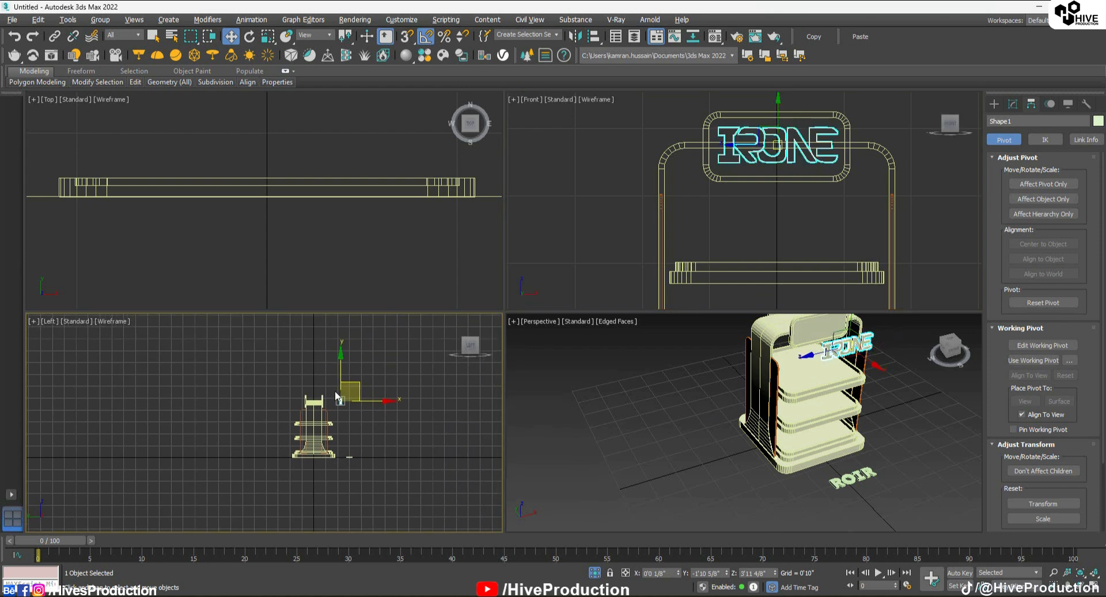
Move the IRONE lettering in the Left view until it sits inside the front top sign panel
{"action": "key", "text": "r"}
{"action": "key", "text": "w"}
{"action": "left_click_drag", "start_coordinate": [399, 472], "coordinate": [266, 449]}
{"action": "scroll", "coordinate": [259, 460], "scroll_direction": "up", "scroll_amount": 5}
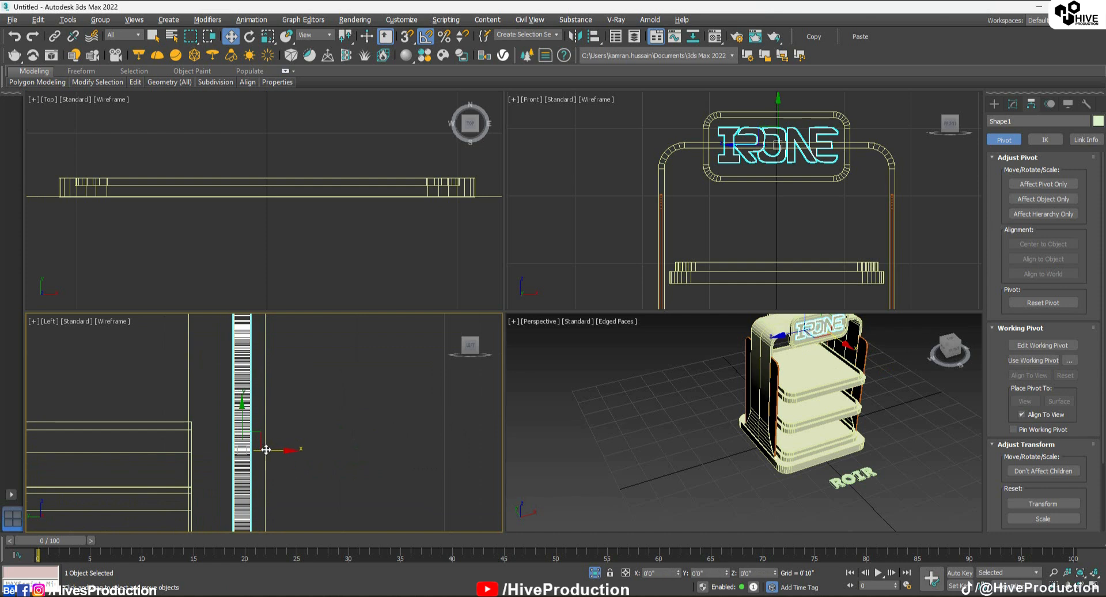
{"action": "scroll", "coordinate": [749, 403], "scroll_direction": "up", "scroll_amount": 10}
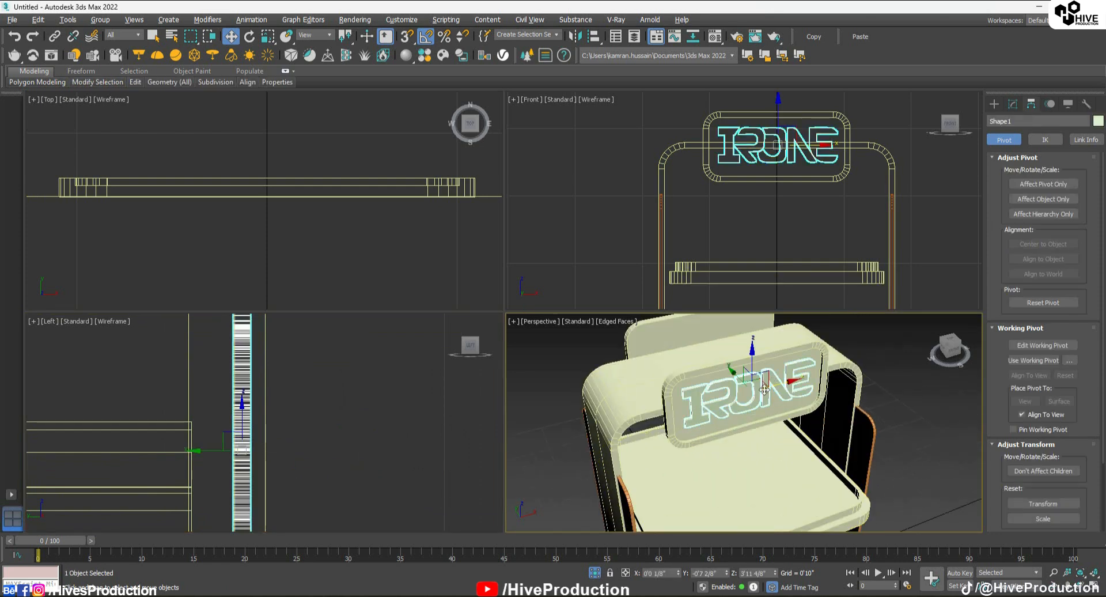
Duplicate the IRONE lettering toward the rear of the stand and rotate the copy 180° about the vertical axis
{"action": "middle_click_drag", "start_coordinate": [758, 407], "coordinate": [820, 410], "text": "alt"}
{"action": "scroll", "coordinate": [806, 409], "scroll_direction": "down", "scroll_amount": 3}
{"action": "mouse_move", "coordinate": [726, 397]}
{"action": "left_mouse_down", "text": "shift"}
{"action": "mouse_move", "coordinate": [681, 407]}
{"action": "mouse_move", "coordinate": [650, 452]}
{"action": "left_mouse_up", "text": "shift"}
{"action": "middle_click_drag", "start_coordinate": [655, 413], "coordinate": [707, 419], "text": "alt"}
{"action": "key", "text": "e"}
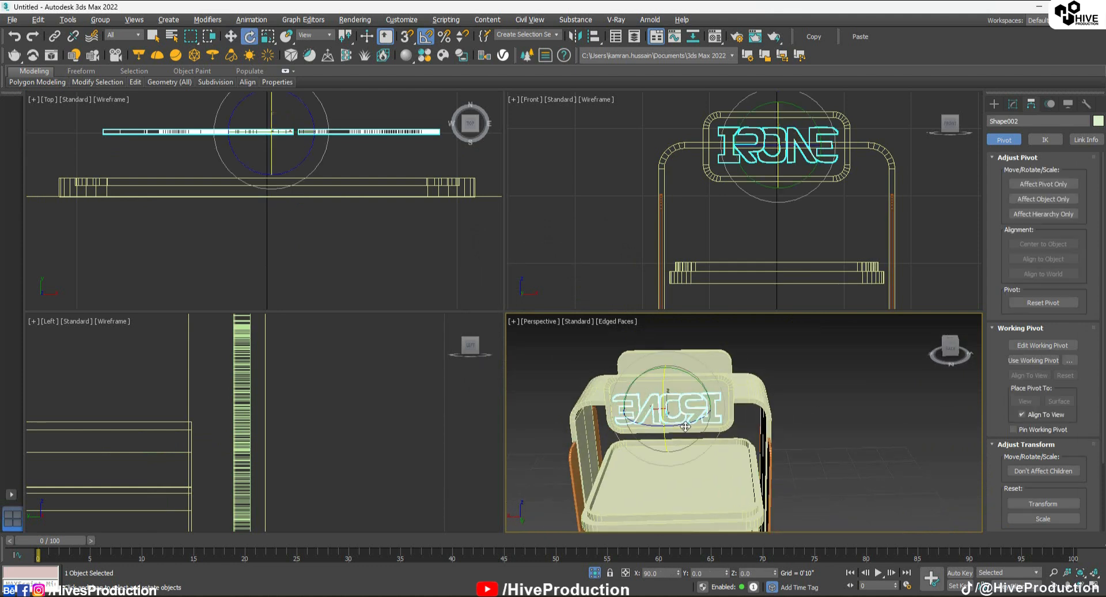
{"action": "left_click_drag", "start_coordinate": [692, 424], "coordinate": [576, 425]}
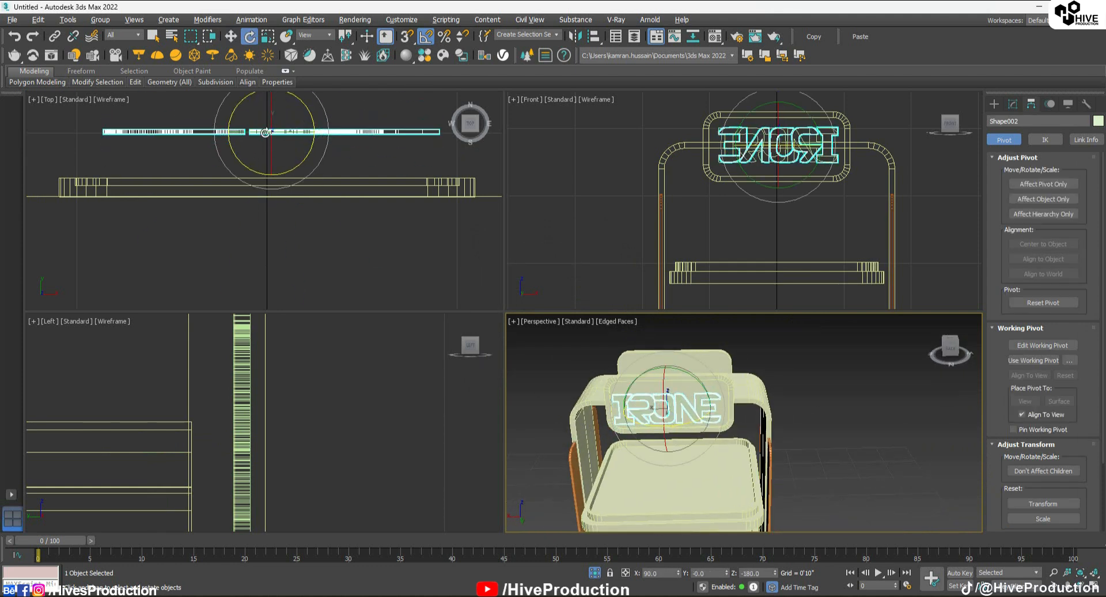
Move the rotated IRONE copy in the Left view until it sits inside the rear top sign panel
{"action": "middle_click_drag", "start_coordinate": [680, 423], "coordinate": [605, 428], "text": "alt"}
{"action": "scroll", "coordinate": [219, 419], "scroll_direction": "down", "scroll_amount": 6}
{"action": "middle_click_drag", "start_coordinate": [219, 419], "coordinate": [426, 421]}
{"action": "scroll", "coordinate": [241, 423], "scroll_direction": "up", "scroll_amount": 4}
{"action": "key", "text": "w"}
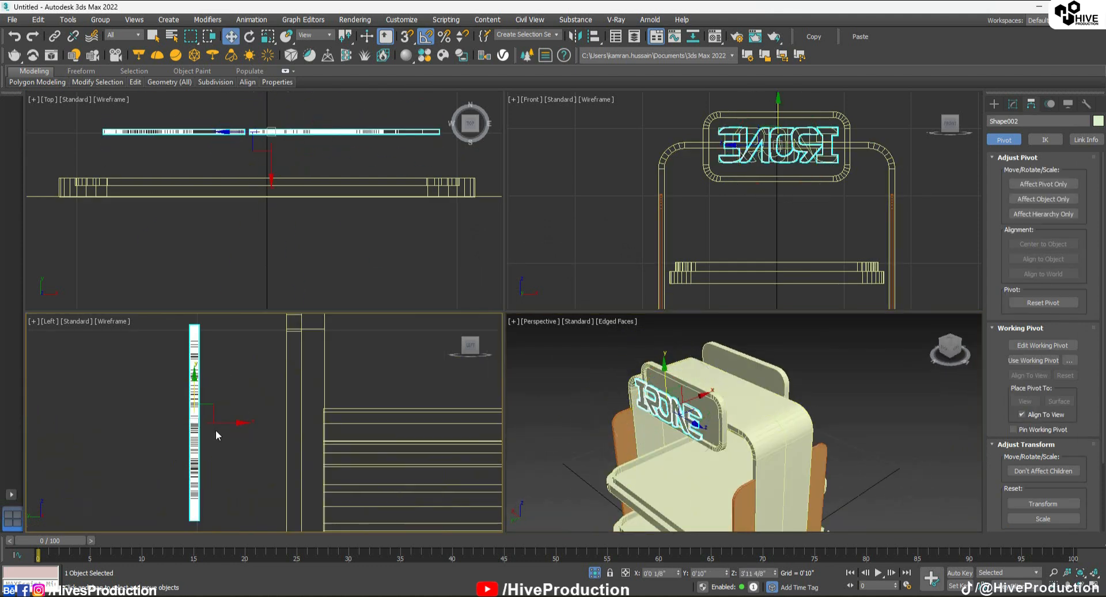
{"action": "left_click_drag", "start_coordinate": [214, 429], "coordinate": [320, 428]}
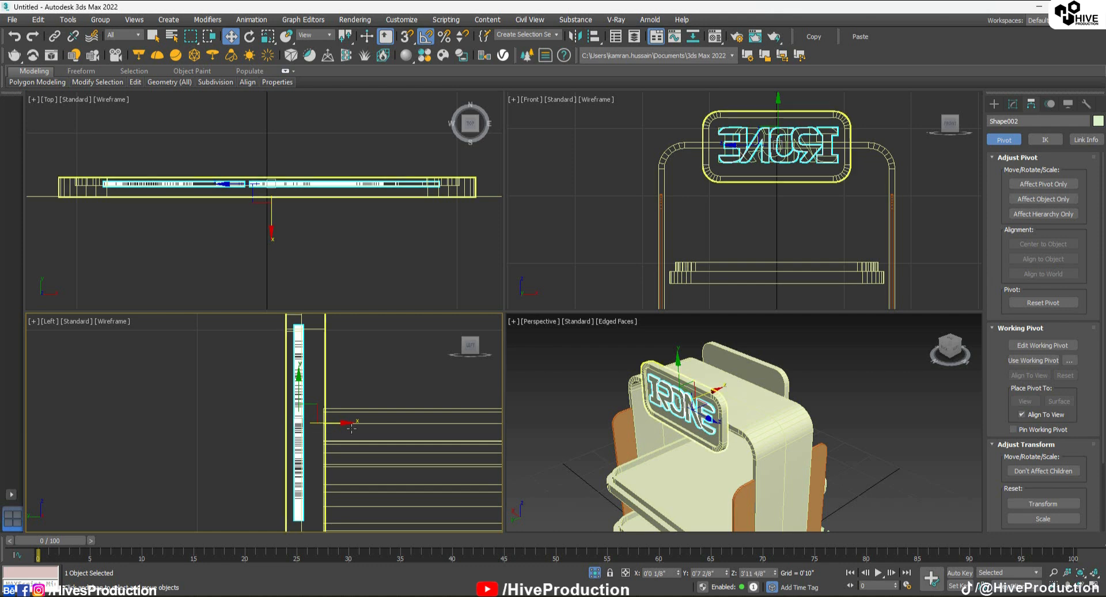
Deselect the rear copy and select the original IRONE lettering on the front top sign
{"action": "left_click", "coordinate": [576, 414]}
{"action": "middle_click_drag", "start_coordinate": [576, 415], "coordinate": [731, 392], "text": "alt"}
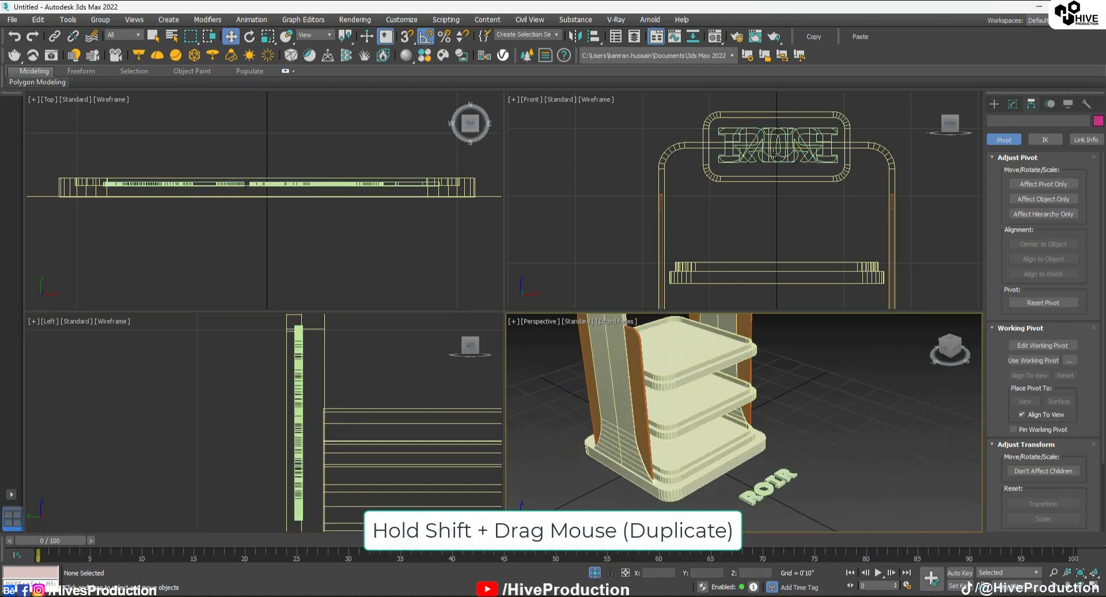
{"action": "middle_click_drag", "start_coordinate": [679, 311], "coordinate": [700, 331], "text": "alt"}
{"action": "left_click", "coordinate": [699, 331]}
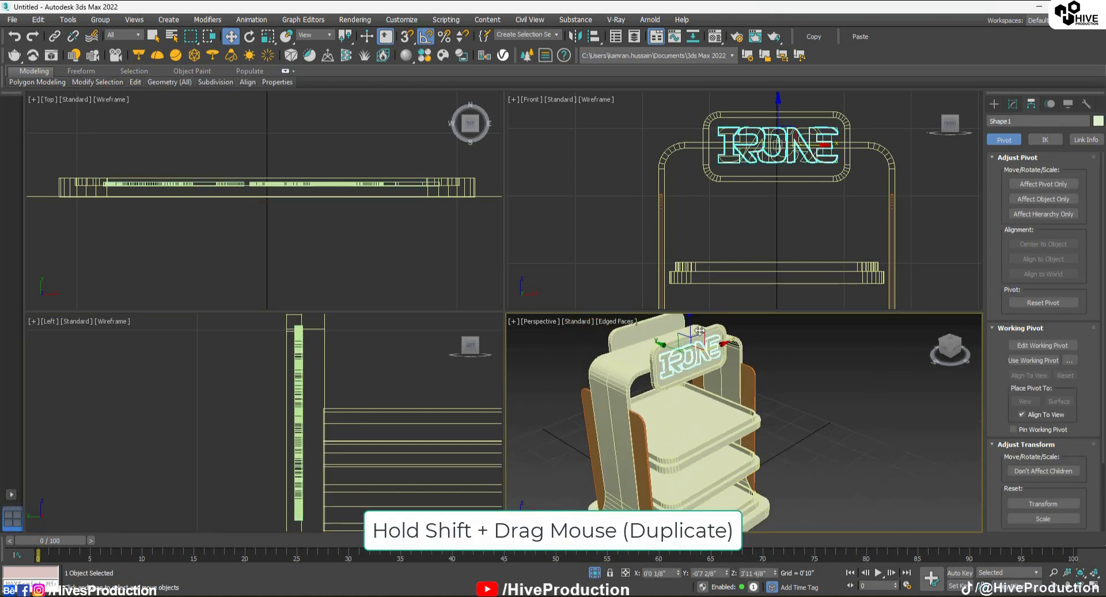
Copy the IRONE header lettering down to the top shelf and scale the copy down uniformly
{"action": "left_click_drag", "start_coordinate": [763, 139], "coordinate": [763, 252], "text": "shift"}
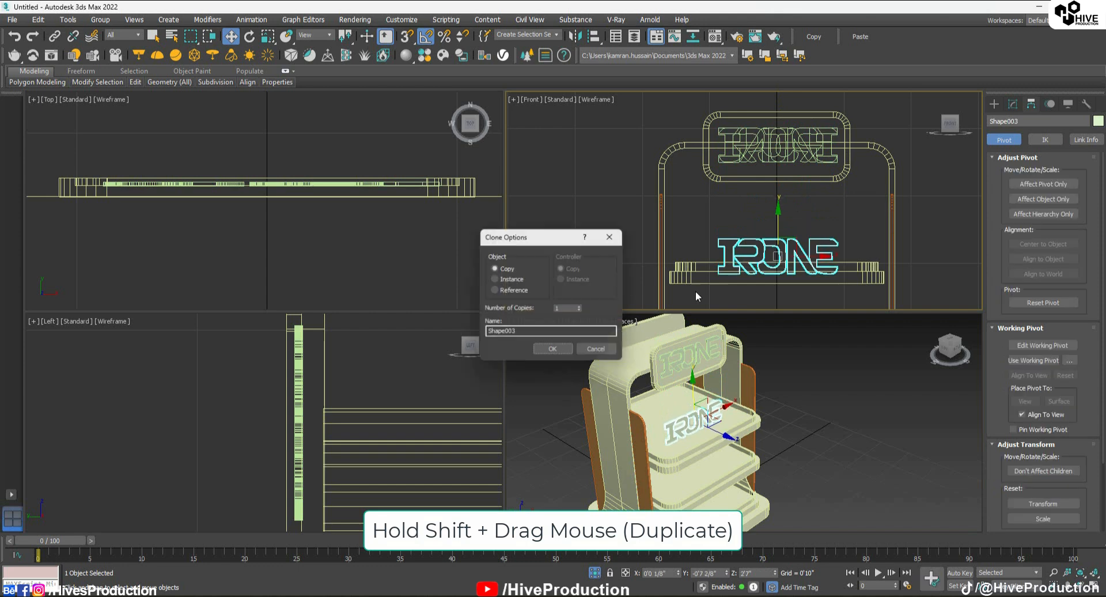
{"action": "left_click", "coordinate": [544, 352]}
{"action": "mouse_move", "coordinate": [794, 301]}
{"action": "middle_mouse_down"}
{"action": "mouse_move", "coordinate": [787, 227]}
{"action": "mouse_move", "coordinate": [765, 194]}
{"action": "middle_mouse_up"}
{"action": "left_click_drag", "start_coordinate": [754, 115], "coordinate": [749, 262]}
{"action": "key", "text": "r"}
{"action": "scroll", "coordinate": [747, 172], "scroll_direction": "up", "scroll_amount": 5}
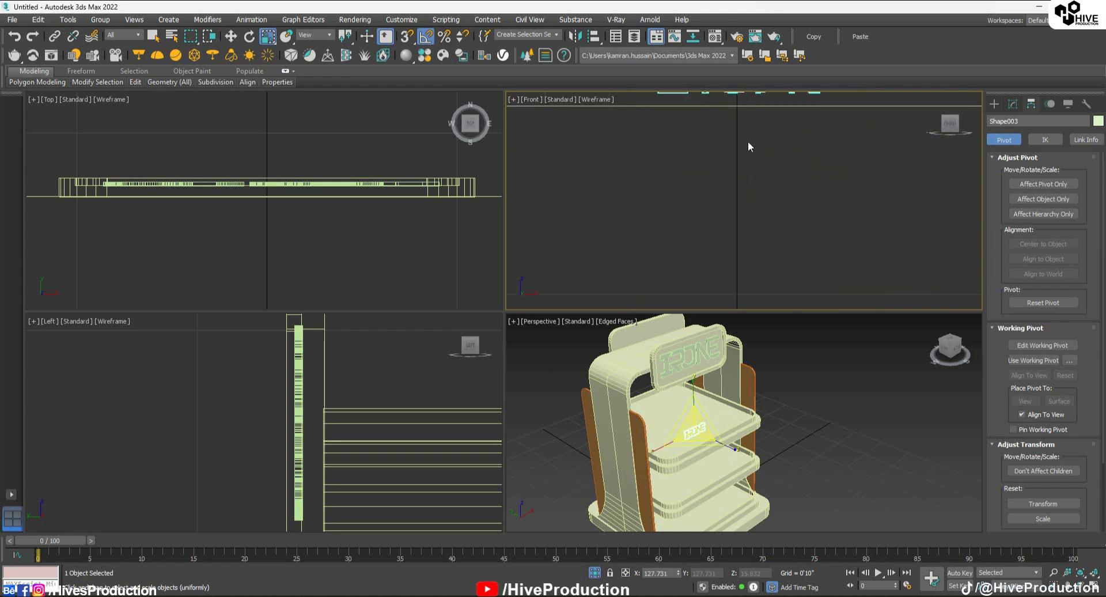
Position the reduced IRONE copy at the centre of the top shelf's front edge in the front view
{"action": "middle_click_drag", "start_coordinate": [748, 141], "coordinate": [754, 228]}
{"action": "left_click_drag", "start_coordinate": [754, 228], "coordinate": [754, 259]}
{"action": "key", "text": "w"}
{"action": "left_click_drag", "start_coordinate": [739, 172], "coordinate": [739, 188]}
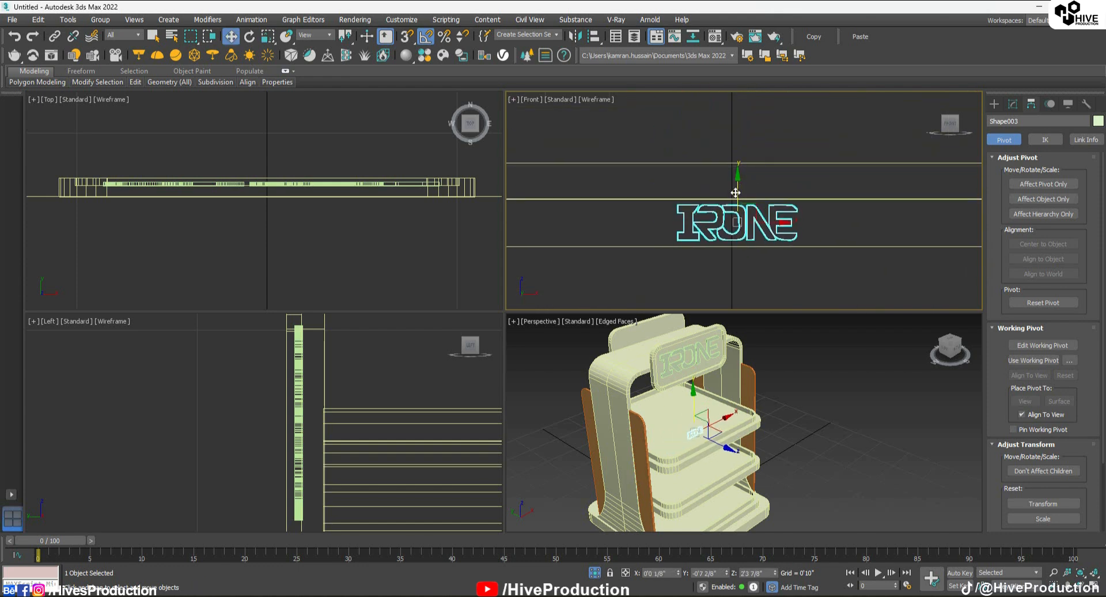
Move the small IRONE lettering in depth until it sits against the top shelf's front face
{"action": "left_click", "coordinate": [696, 423]}
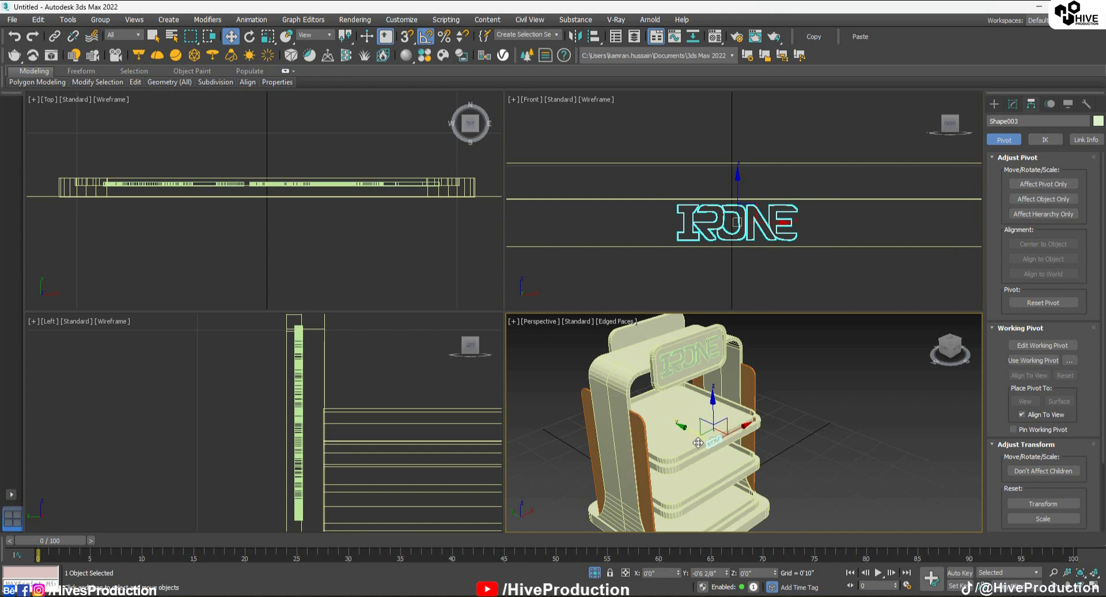
{"action": "key", "text": "z"}
{"action": "middle_click_drag", "start_coordinate": [686, 427], "coordinate": [725, 403], "text": "alt"}
{"action": "scroll", "coordinate": [714, 426], "scroll_direction": "up", "scroll_amount": 3}
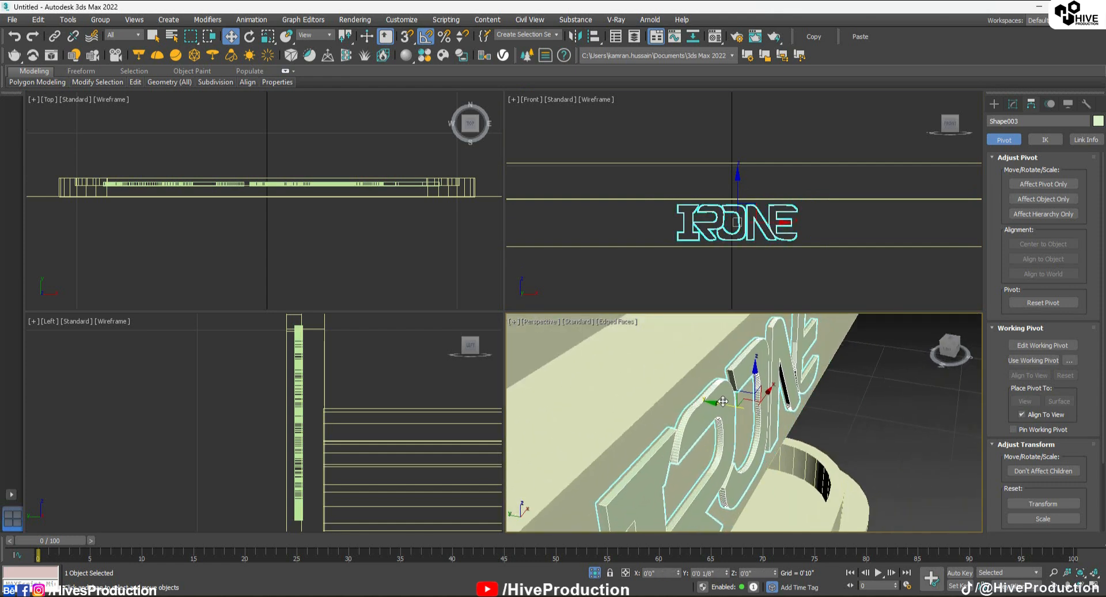
{"action": "scroll", "coordinate": [902, 452], "scroll_direction": "down", "scroll_amount": 3}
Select the ROIR lettering lying on the ground and rotate it upright to face the front view
{"action": "left_click", "coordinate": [902, 452]}
{"action": "middle_click_drag", "start_coordinate": [902, 452], "coordinate": [802, 382]}
{"action": "scroll", "coordinate": [802, 382], "scroll_direction": "down", "scroll_amount": 6}
{"action": "left_click", "coordinate": [835, 504]}
{"action": "scroll", "coordinate": [804, 232], "scroll_direction": "down", "scroll_amount": 5}
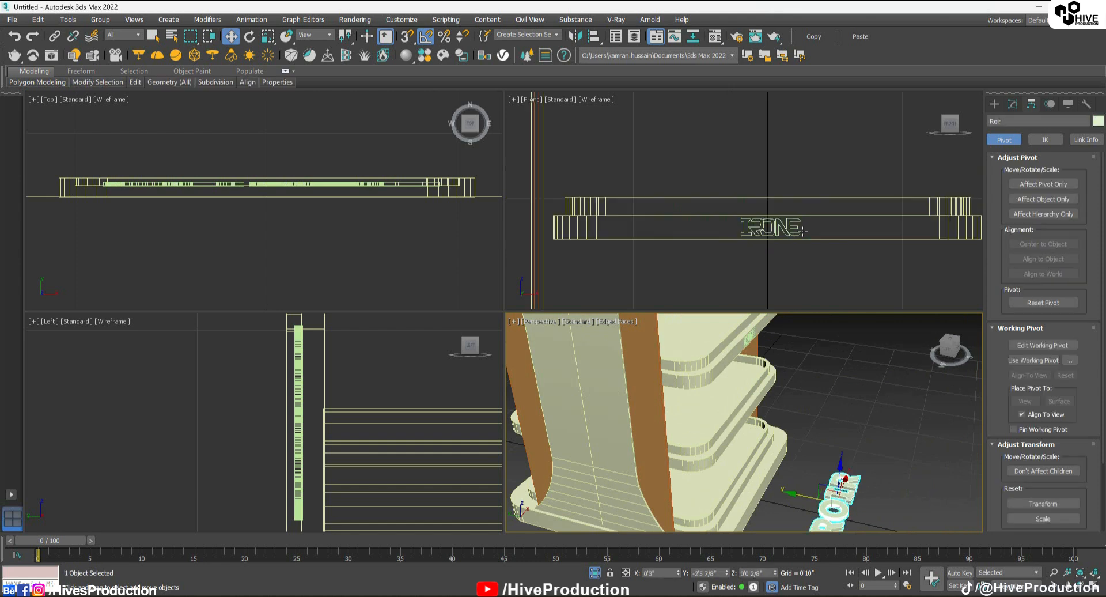
{"action": "middle_click_drag", "start_coordinate": [786, 234], "coordinate": [709, 180]}
{"action": "scroll", "coordinate": [709, 179], "scroll_direction": "down", "scroll_amount": 4}
{"action": "key", "text": "e"}
{"action": "left_click_drag", "start_coordinate": [727, 271], "coordinate": [738, 302]}
{"action": "scroll", "coordinate": [733, 276], "scroll_direction": "up", "scroll_amount": 4}
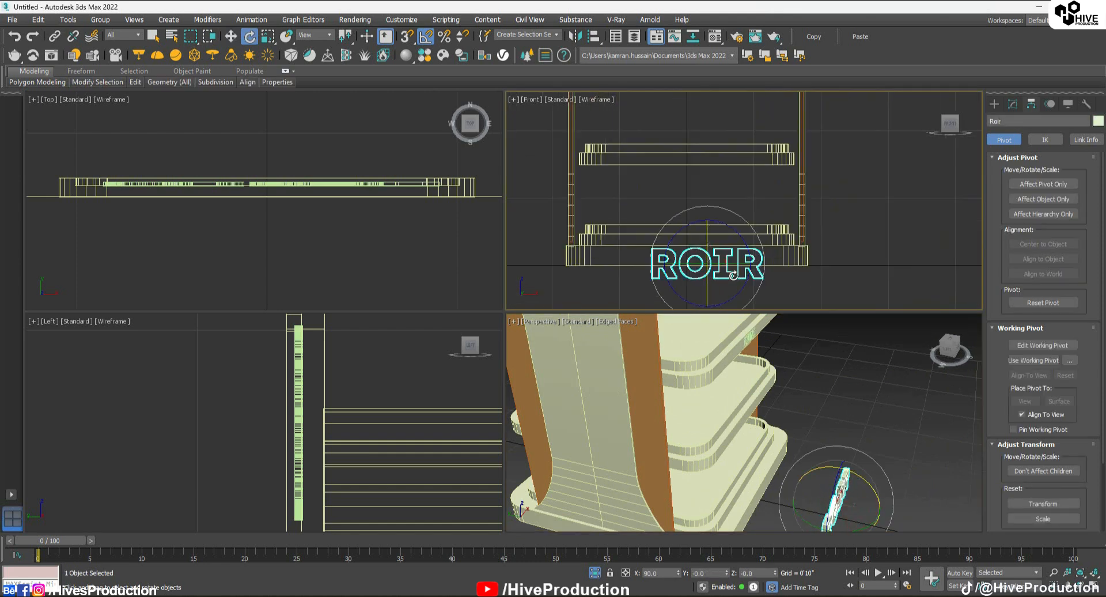
Scale the ROIR lettering down and raise it to the height of the top shelf's front edge
{"action": "key", "text": "r"}
{"action": "left_click_drag", "start_coordinate": [715, 252], "coordinate": [714, 300]}
{"action": "key", "text": "w"}
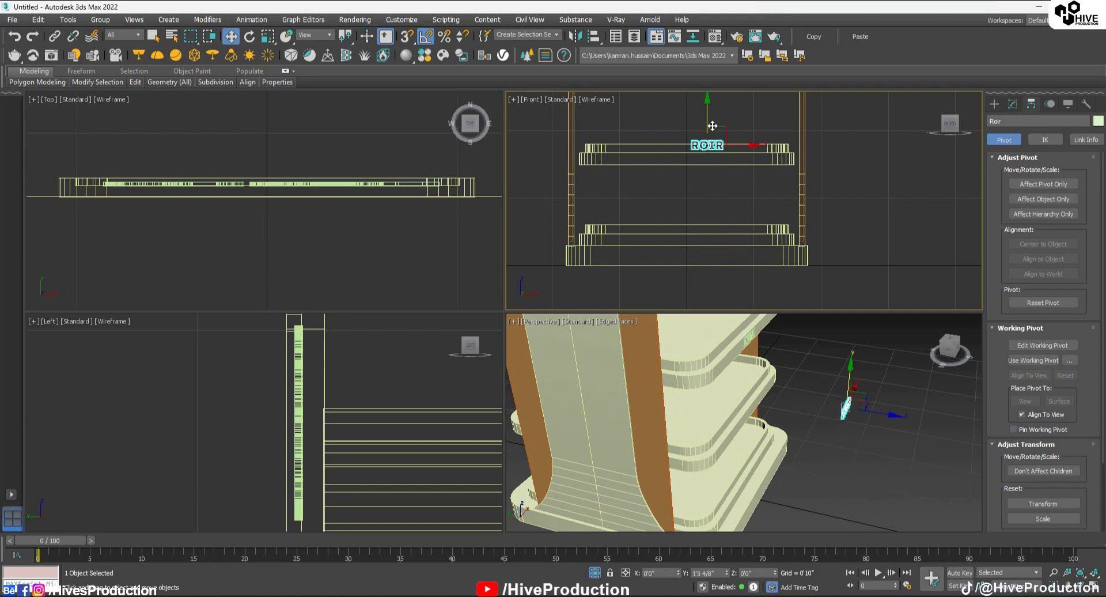
{"action": "middle_click_drag", "start_coordinate": [713, 126], "coordinate": [686, 299]}
{"action": "key", "text": "alt+w"}
{"action": "scroll", "coordinate": [530, 325], "scroll_direction": "down", "scroll_amount": 2}
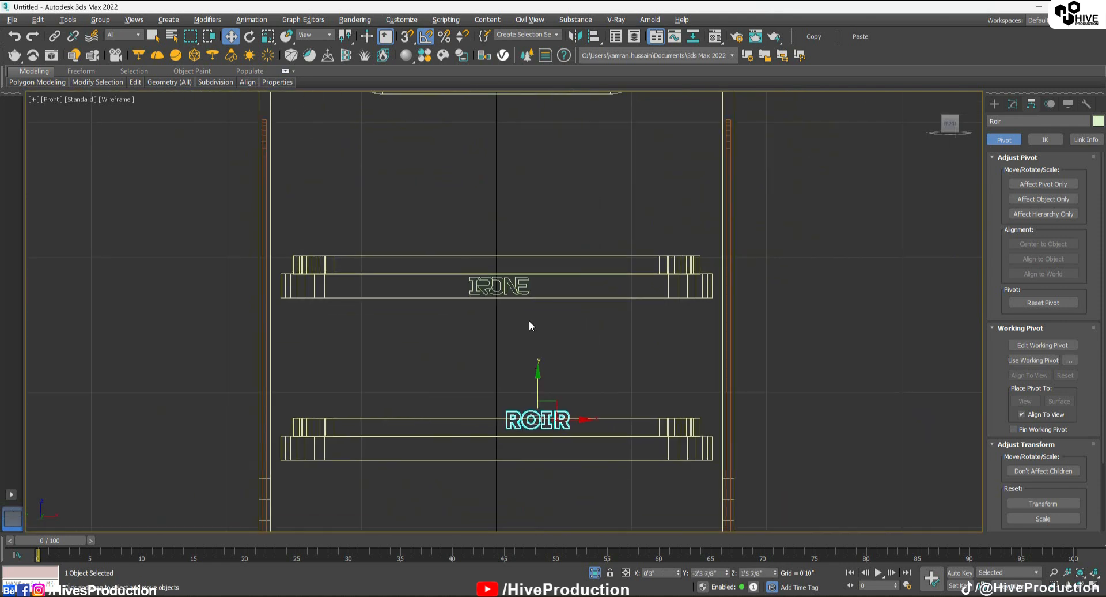
{"action": "left_click_drag", "start_coordinate": [537, 383], "coordinate": [542, 253]}
Place the ROIR lettering to the right of IRONE on the top shelf edge and copy it to the left side
{"action": "scroll", "coordinate": [542, 257], "scroll_direction": "up", "scroll_amount": 3}
{"action": "key", "text": "r"}
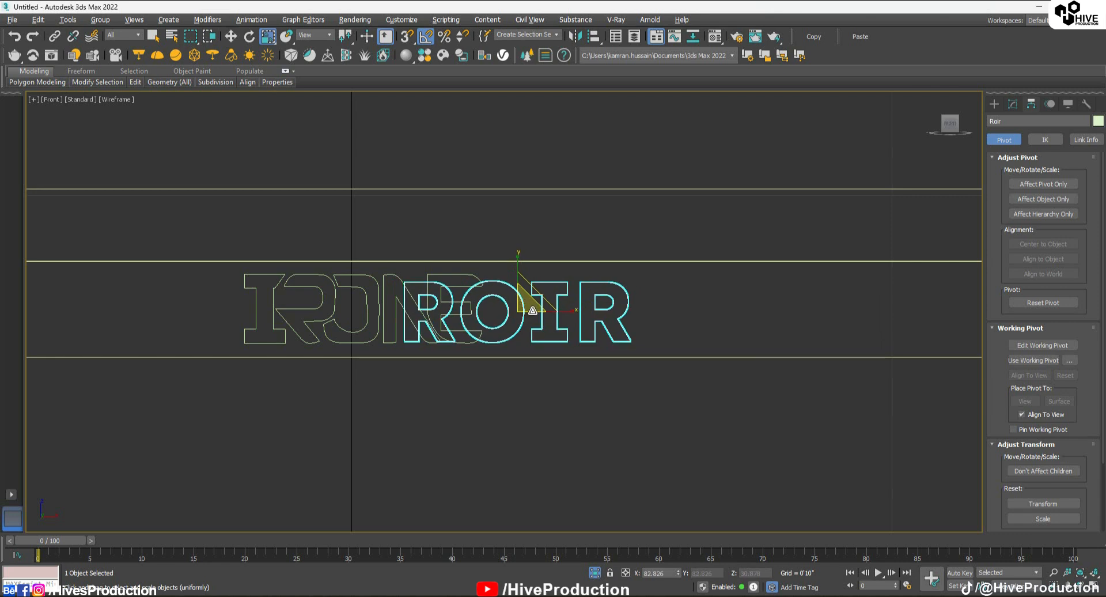
{"action": "scroll", "coordinate": [522, 303], "scroll_direction": "down", "scroll_amount": 3}
{"action": "key", "text": "w"}
{"action": "left_click_drag", "start_coordinate": [555, 317], "coordinate": [667, 317]}
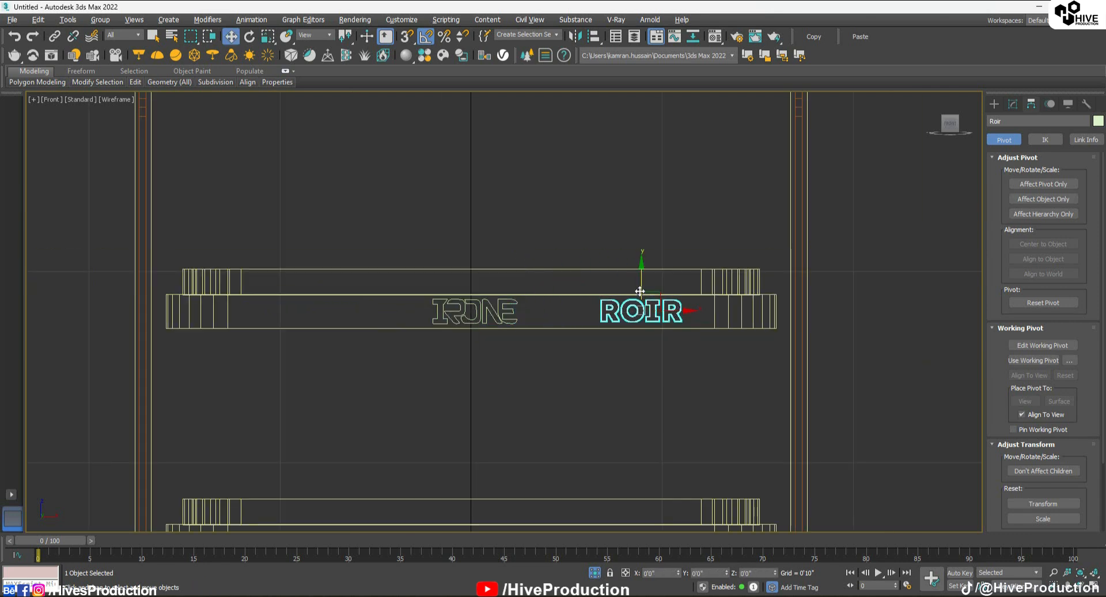
{"action": "left_click_drag", "start_coordinate": [658, 309], "coordinate": [323, 336], "text": "shift"}
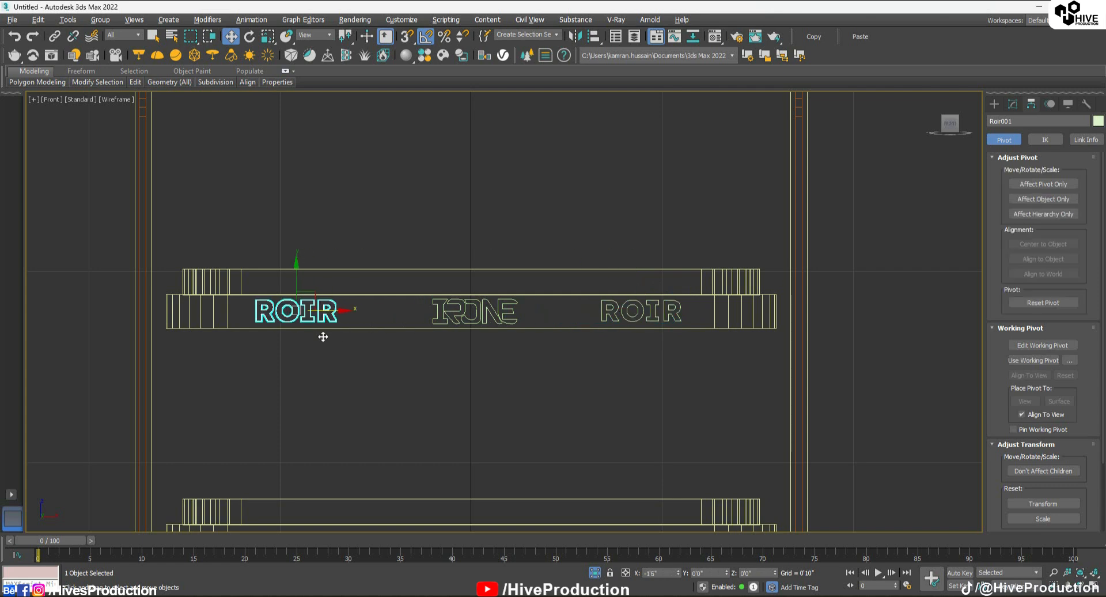
{"action": "left_click", "coordinate": [556, 353]}
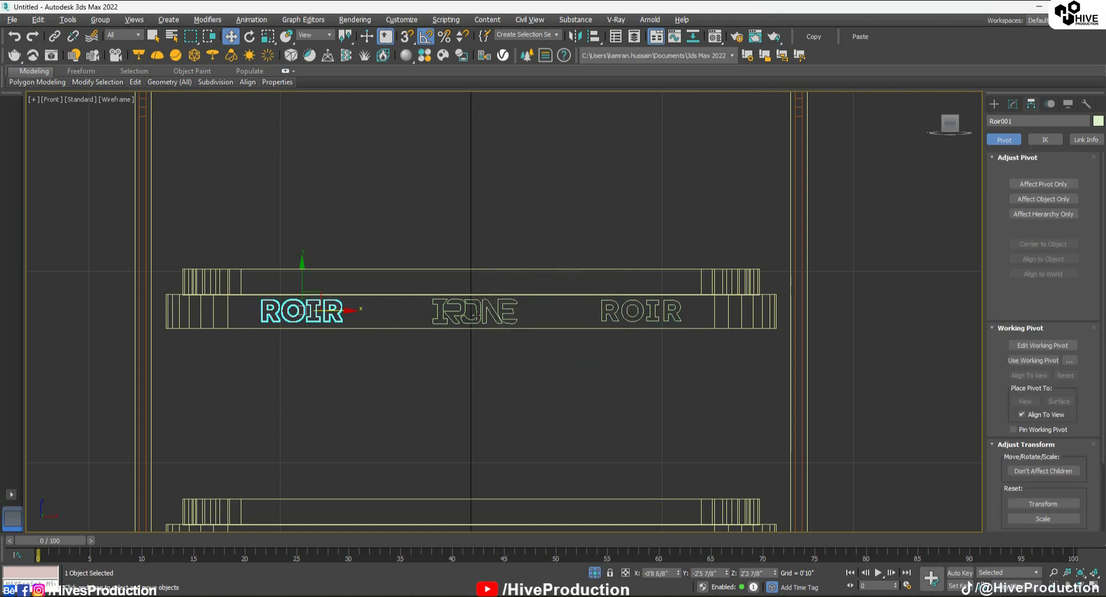
Select both ROIR letterings and move them in the left view close to the top shelf's front face
{"action": "left_click", "coordinate": [667, 308], "text": "ctrl"}
{"action": "key", "text": "alt+w"}
{"action": "scroll", "coordinate": [345, 444], "scroll_direction": "up", "scroll_amount": 5}
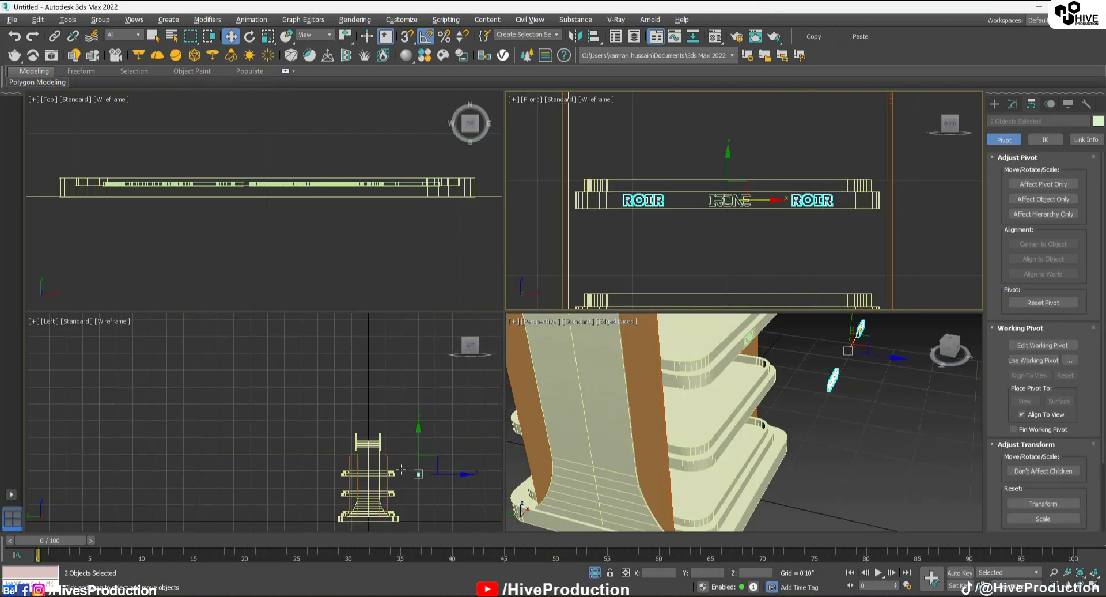
{"action": "scroll", "coordinate": [353, 443], "scroll_direction": "up", "scroll_amount": 3}
{"action": "key", "text": "alt+w"}
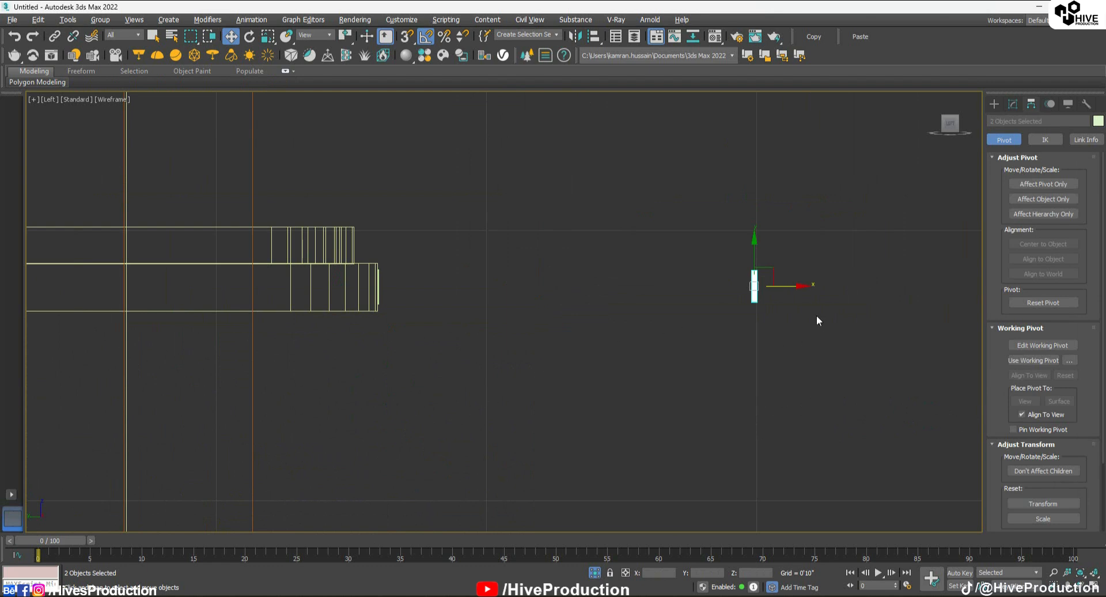
{"action": "left_click_drag", "start_coordinate": [785, 285], "coordinate": [420, 286]}
Reduce the thickness of both ROIR letterings and align them in depth with the IRONE lettering
{"action": "scroll", "coordinate": [394, 294], "scroll_direction": "up", "scroll_amount": 4}
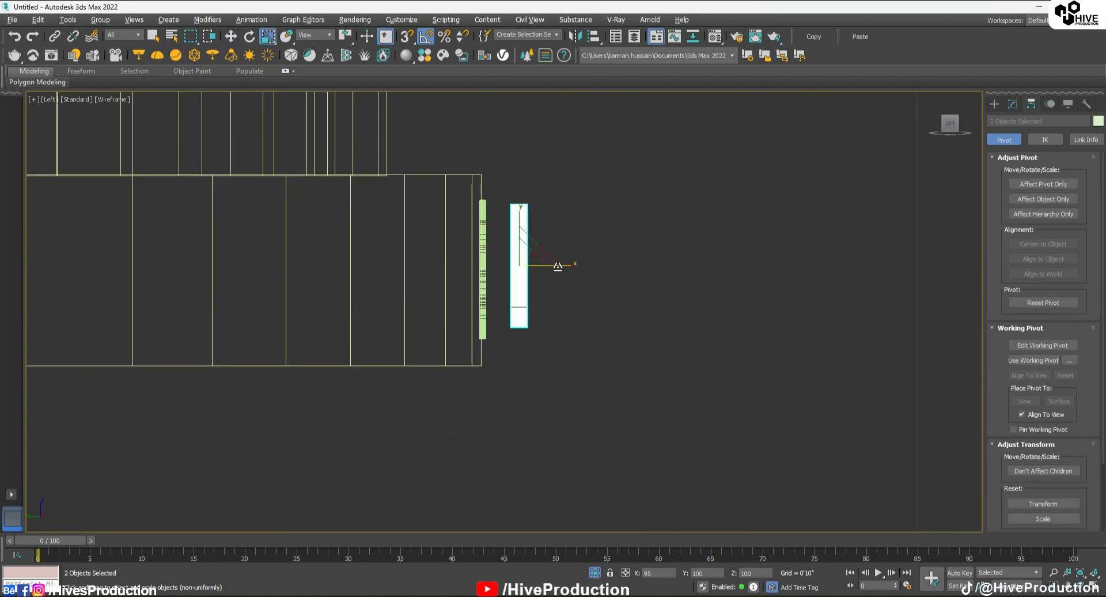
{"action": "key", "text": "w"}
{"action": "scroll", "coordinate": [537, 265], "scroll_direction": "up", "scroll_amount": 3}
{"action": "left_click_drag", "start_coordinate": [520, 260], "coordinate": [451, 258]}
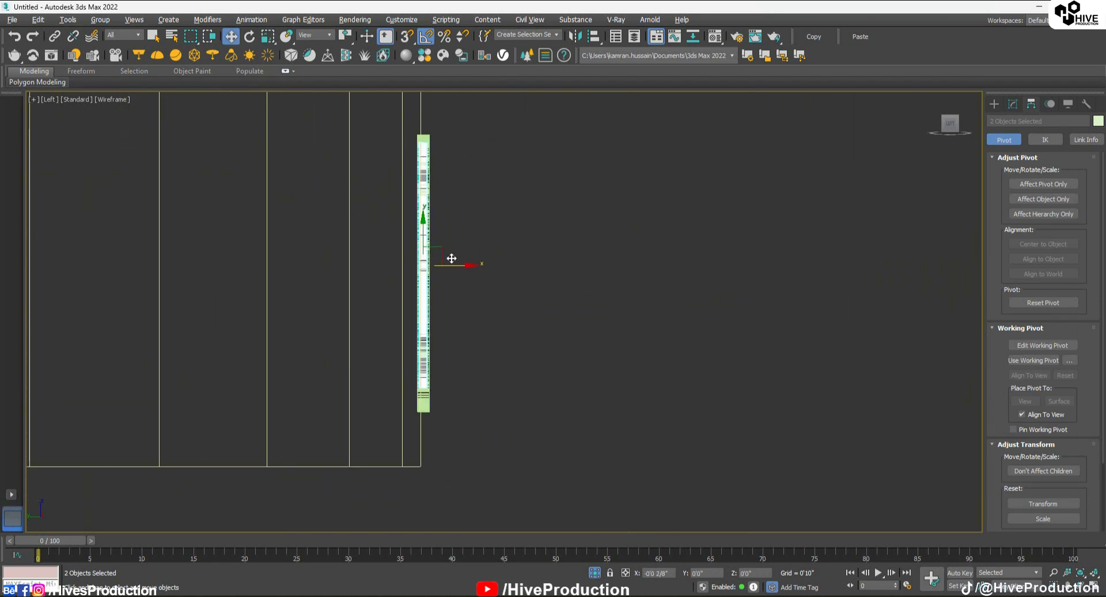
Select the IRONE and both ROIR letterings on the top shelf and copy them down to the two lower shelves
{"action": "key", "text": "alt+w"}
{"action": "middle_click", "coordinate": [814, 239]}
{"action": "key", "text": "alt+w"}
{"action": "scroll", "coordinate": [771, 288], "scroll_direction": "down", "scroll_amount": 2}
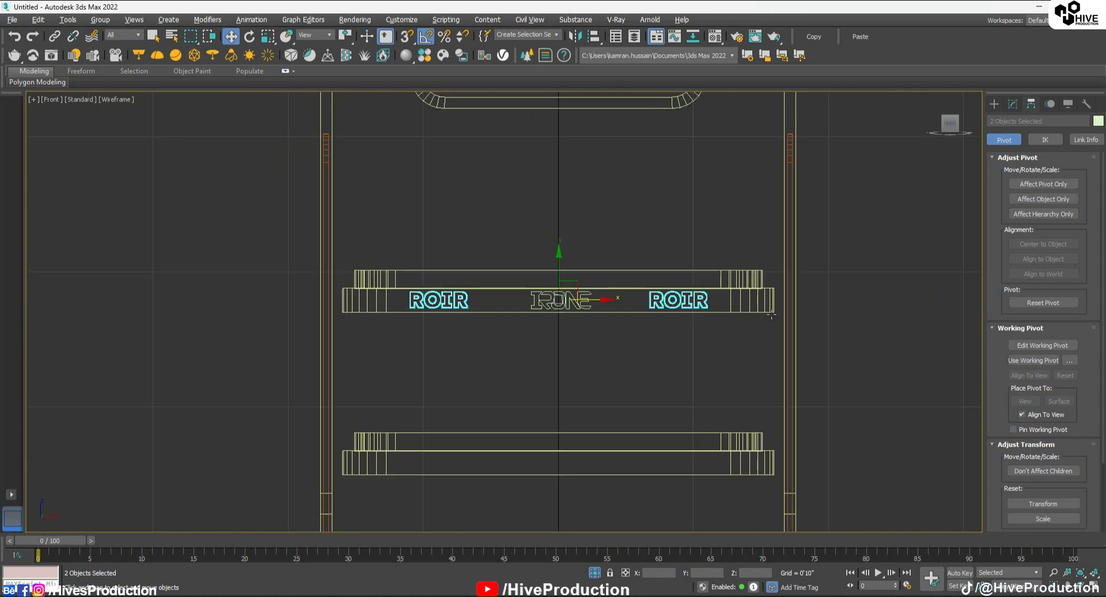
{"action": "left_click", "coordinate": [560, 299], "text": "ctrl"}
{"action": "key", "text": "alt+w"}
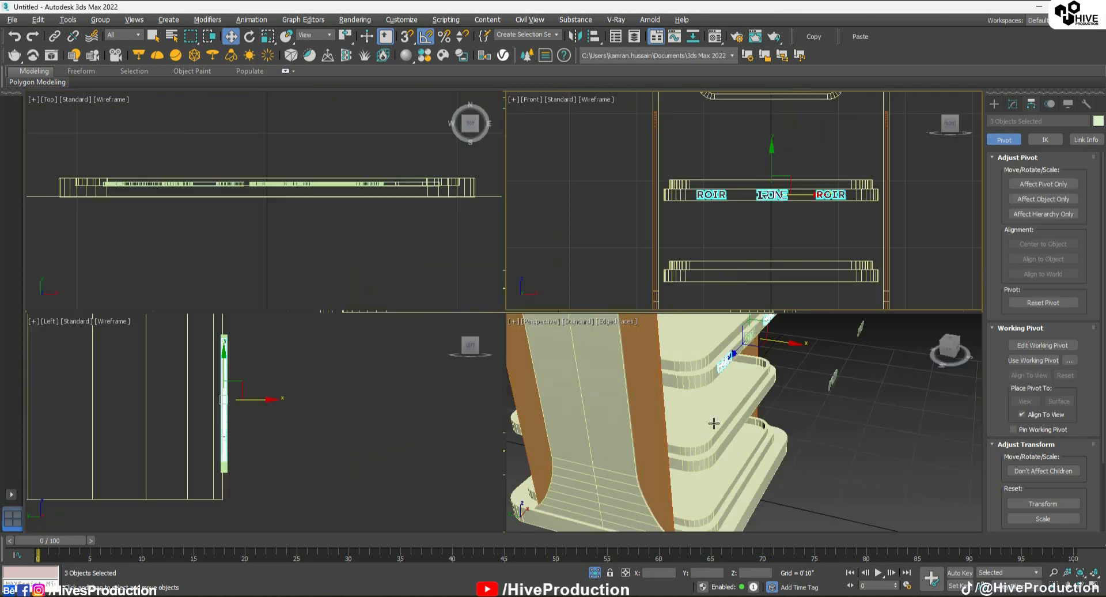
{"action": "key", "text": "alt+w"}
{"action": "scroll", "coordinate": [628, 259], "scroll_direction": "down", "scroll_amount": 3}
{"action": "scroll", "coordinate": [615, 271], "scroll_direction": "up", "scroll_amount": 1}
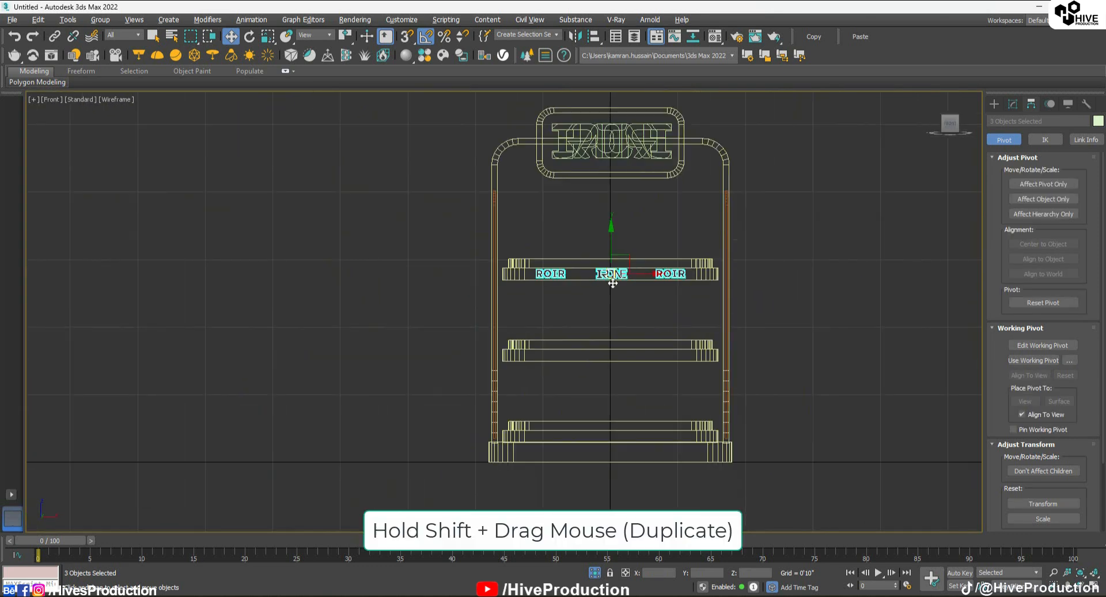
{"action": "middle_click_drag", "start_coordinate": [612, 281], "coordinate": [618, 231]}
{"action": "left_click_drag", "start_coordinate": [619, 203], "coordinate": [642, 274], "text": "shift"}
{"action": "left_click", "coordinate": [562, 352]}
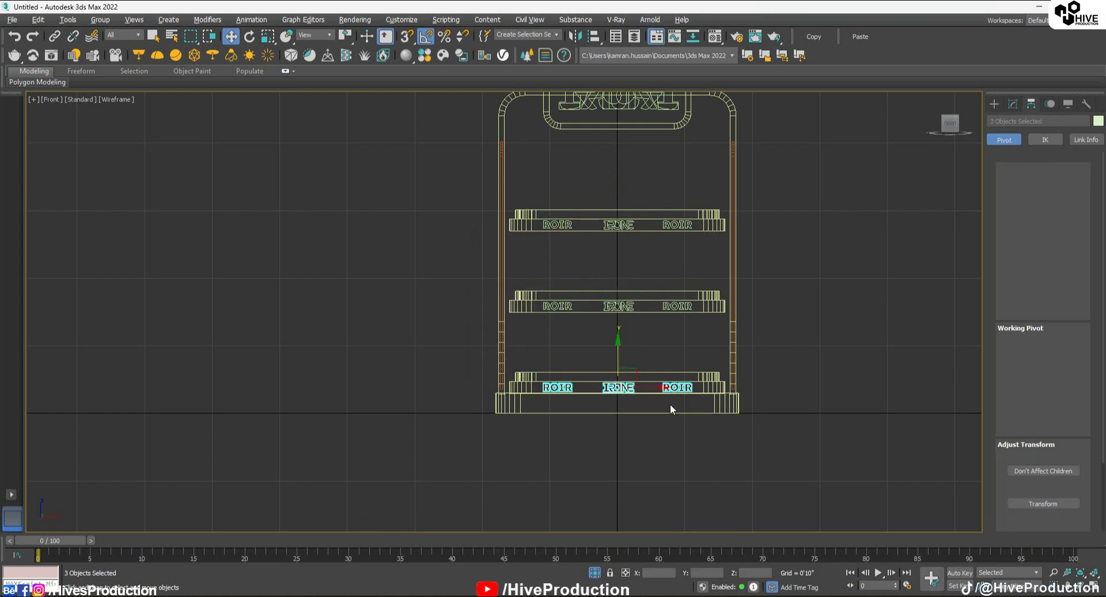
Examine the lettering on all three shelf edges in the front and perspective views
{"action": "scroll", "coordinate": [613, 403], "scroll_direction": "up", "scroll_amount": 4}
{"action": "middle_click_drag", "start_coordinate": [615, 407], "coordinate": [622, 516]}
{"action": "scroll", "coordinate": [634, 357], "scroll_direction": "down", "scroll_amount": 3}
{"action": "key", "text": "alt+w"}
{"action": "right_click", "coordinate": [798, 460]}
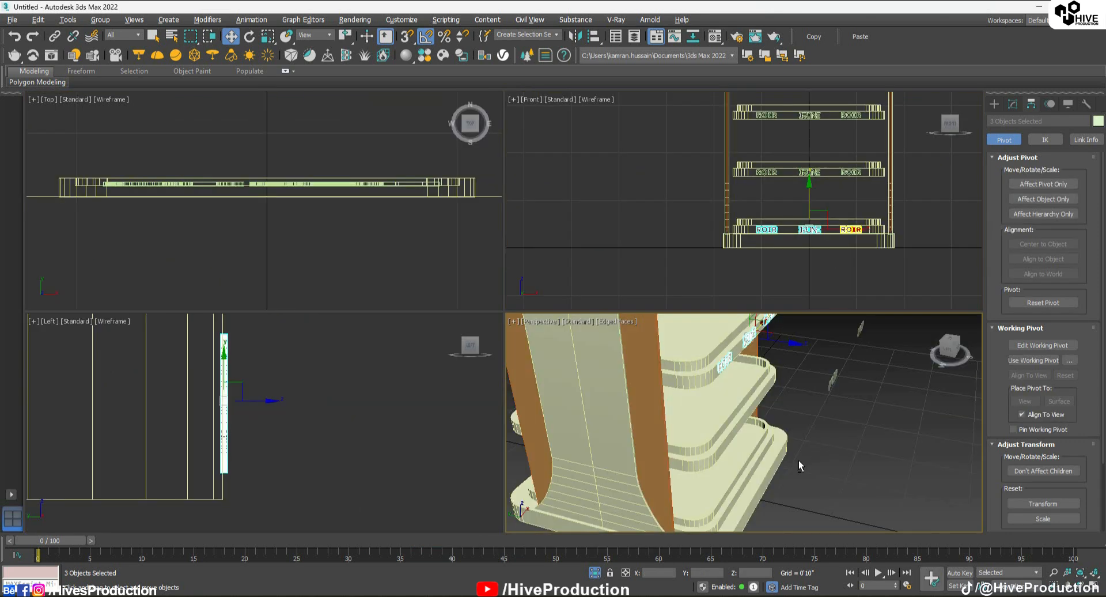
{"action": "key", "text": "alt+w"}
{"action": "left_click", "coordinate": [797, 458]}
{"action": "middle_click_drag", "start_coordinate": [759, 465], "coordinate": [558, 379], "text": "alt"}
{"action": "scroll", "coordinate": [558, 378], "scroll_direction": "down", "scroll_amount": 5}
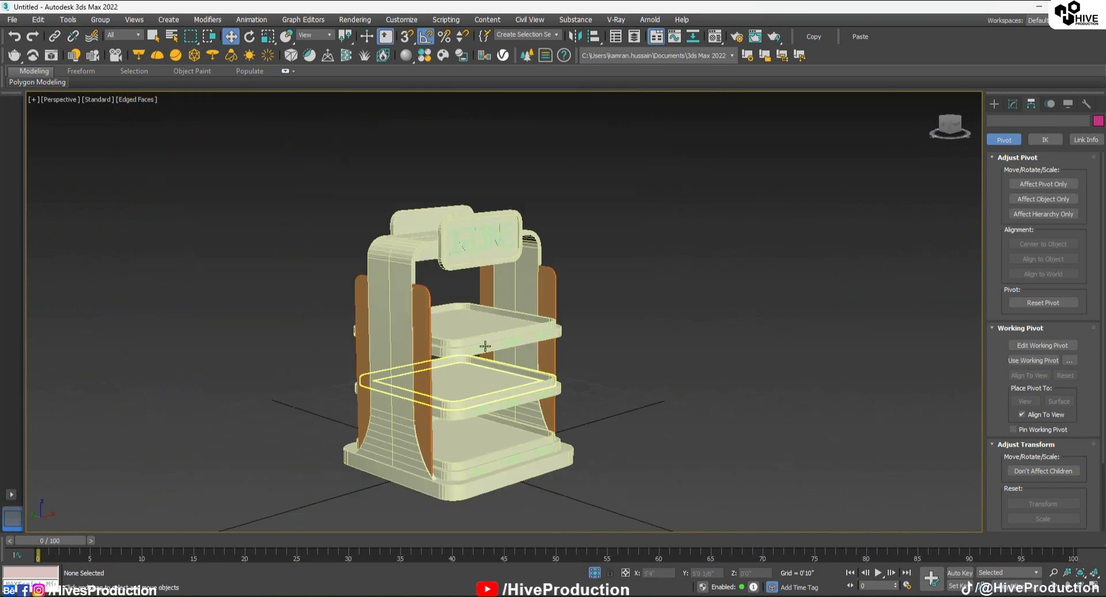
Copy the IRONE header lettering out to the side of the stand
{"action": "middle_click_drag", "start_coordinate": [483, 265], "coordinate": [477, 335]}
{"action": "left_click", "coordinate": [477, 331]}
{"action": "middle_click_drag", "start_coordinate": [481, 287], "coordinate": [473, 300], "text": "alt"}
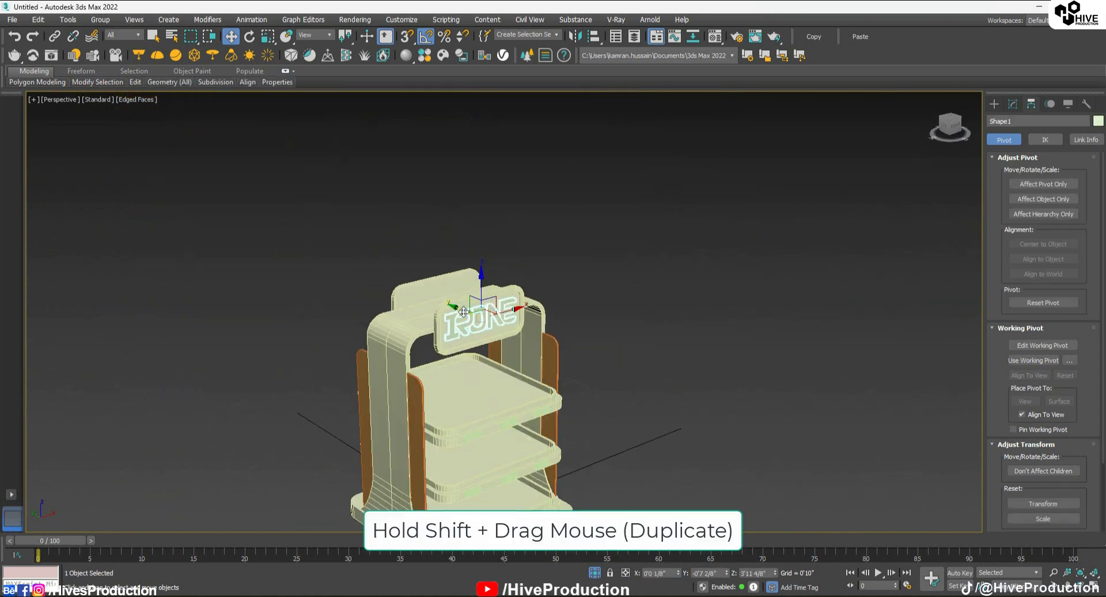
{"action": "left_click_drag", "start_coordinate": [472, 300], "coordinate": [631, 381], "text": "shift"}
{"action": "left_click", "coordinate": [543, 349]}
Rotate the copied IRONE lettering by -90 degrees so it runs vertically and faces the stand's side
{"action": "middle_click_drag", "start_coordinate": [630, 380], "coordinate": [610, 322], "text": "alt"}
{"action": "key", "text": "e"}
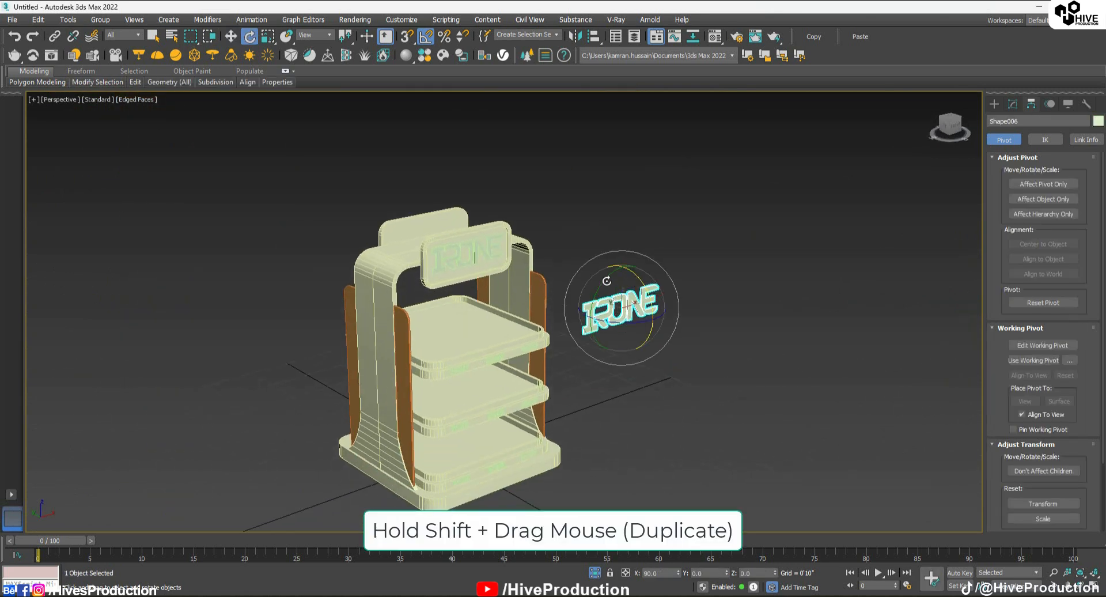
{"action": "left_click_drag", "start_coordinate": [594, 291], "coordinate": [577, 317]}
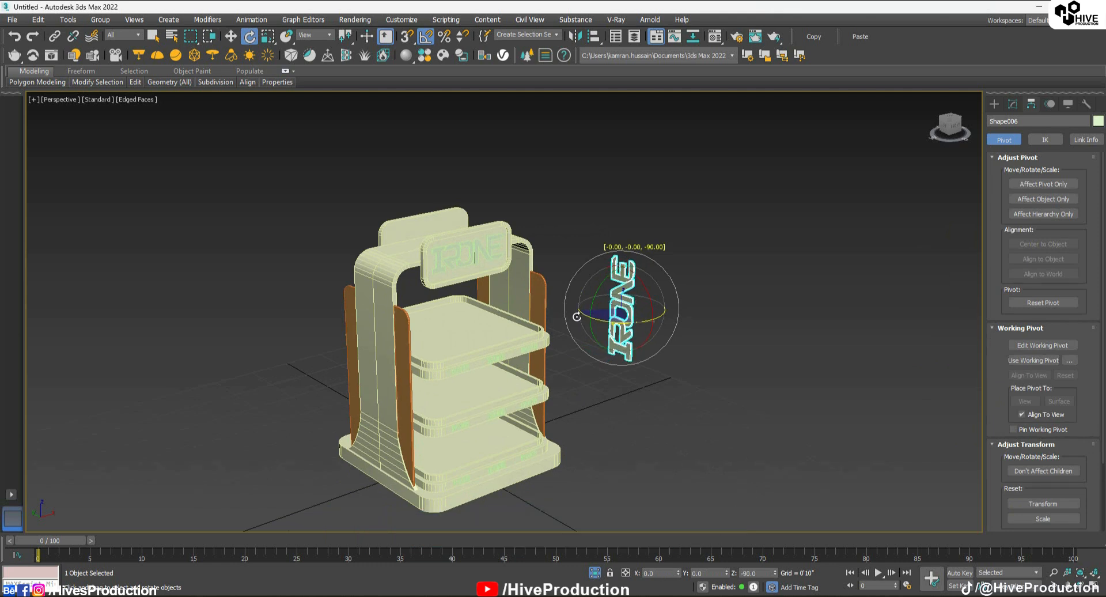
Centre the vertical IRONE lettering on the side panel in the left view and scale it up
{"action": "key", "text": "alt+w"}
{"action": "middle_click", "coordinate": [377, 383]}
{"action": "key", "text": "alt+w"}
{"action": "middle_click_drag", "start_coordinate": [369, 406], "coordinate": [300, 173]}
{"action": "scroll", "coordinate": [471, 374], "scroll_direction": "down", "scroll_amount": 8}
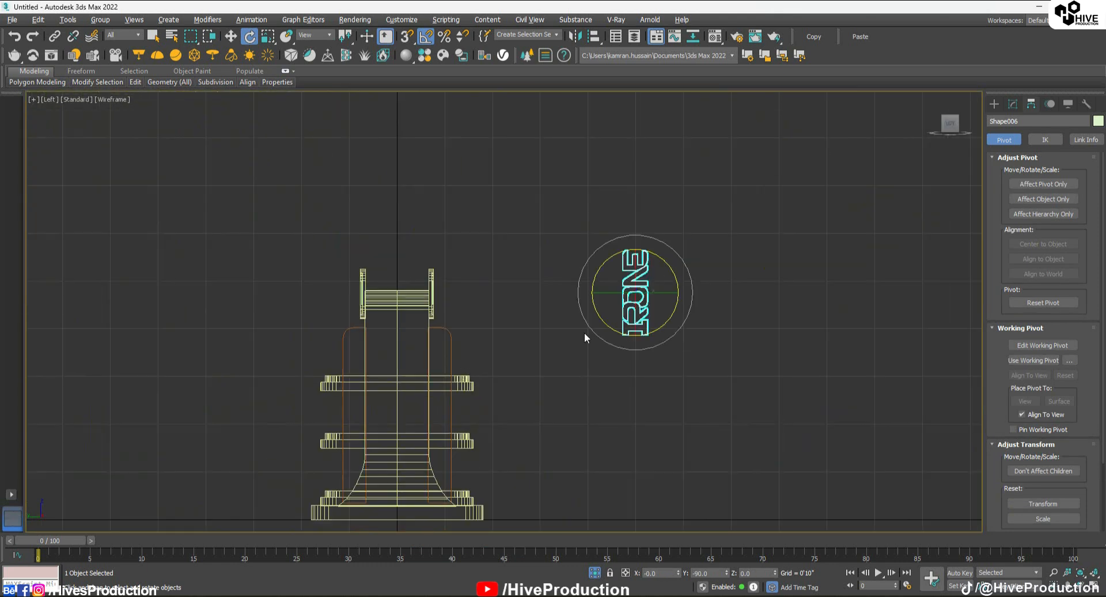
{"action": "key", "text": "w"}
{"action": "left_click_drag", "start_coordinate": [645, 284], "coordinate": [413, 364]}
{"action": "key", "text": "r"}
{"action": "key", "text": "w"}
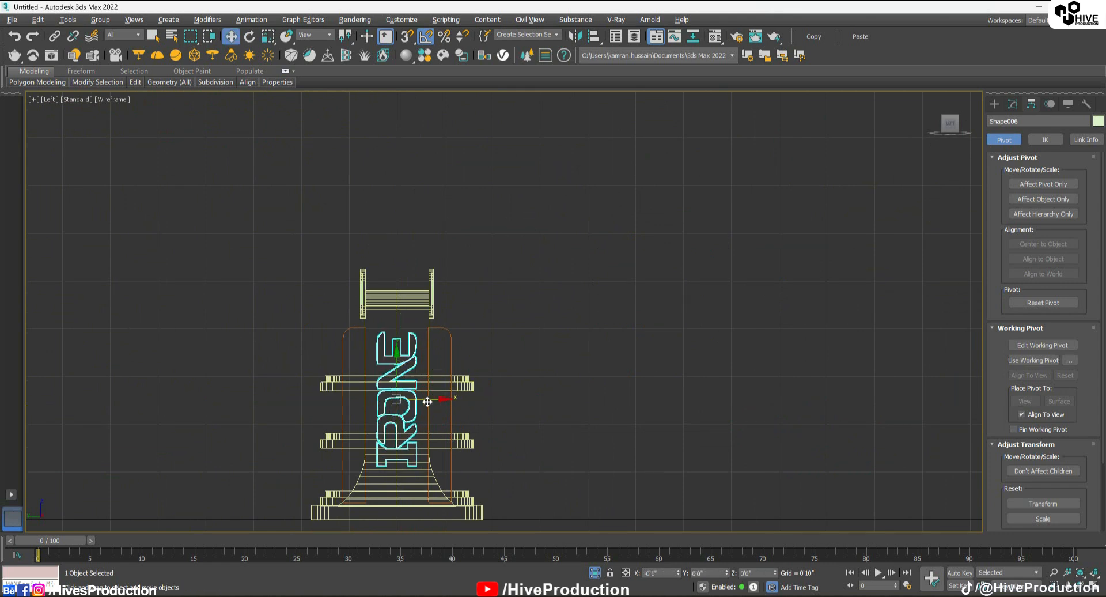
Move the vertical IRONE lettering in the perspective view against the outer face of the left side panel
{"action": "key", "text": "alt+w"}
{"action": "middle_click", "coordinate": [772, 333]}
{"action": "key", "text": "alt+w"}
{"action": "middle_click_drag", "start_coordinate": [613, 367], "coordinate": [556, 365], "text": "alt"}
{"action": "left_click_drag", "start_coordinate": [470, 343], "coordinate": [391, 355]}
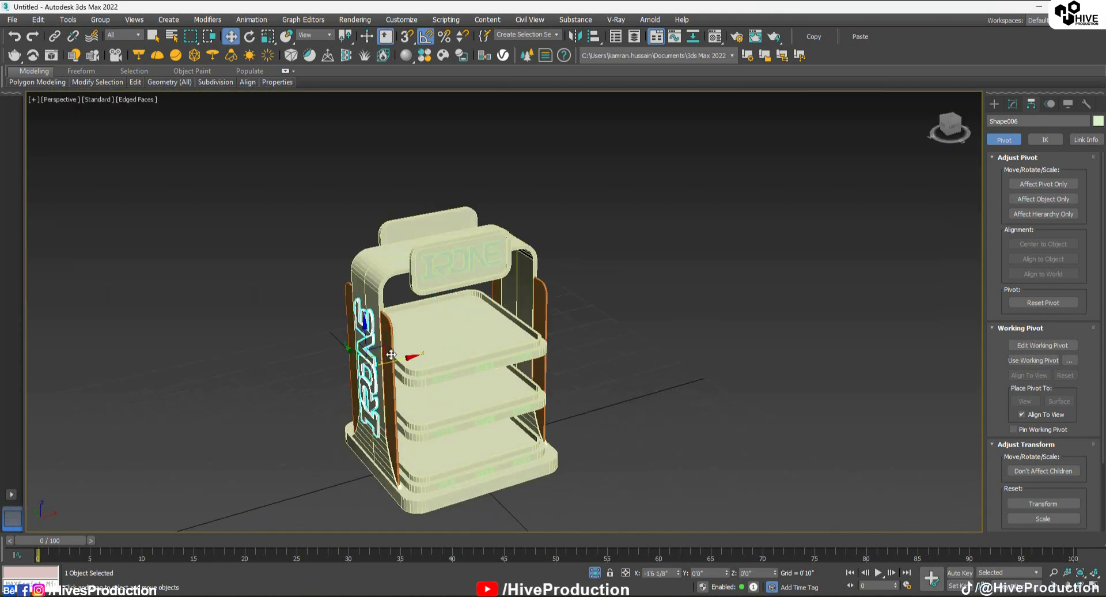
{"action": "scroll", "coordinate": [380, 357], "scroll_direction": "up", "scroll_amount": 10}
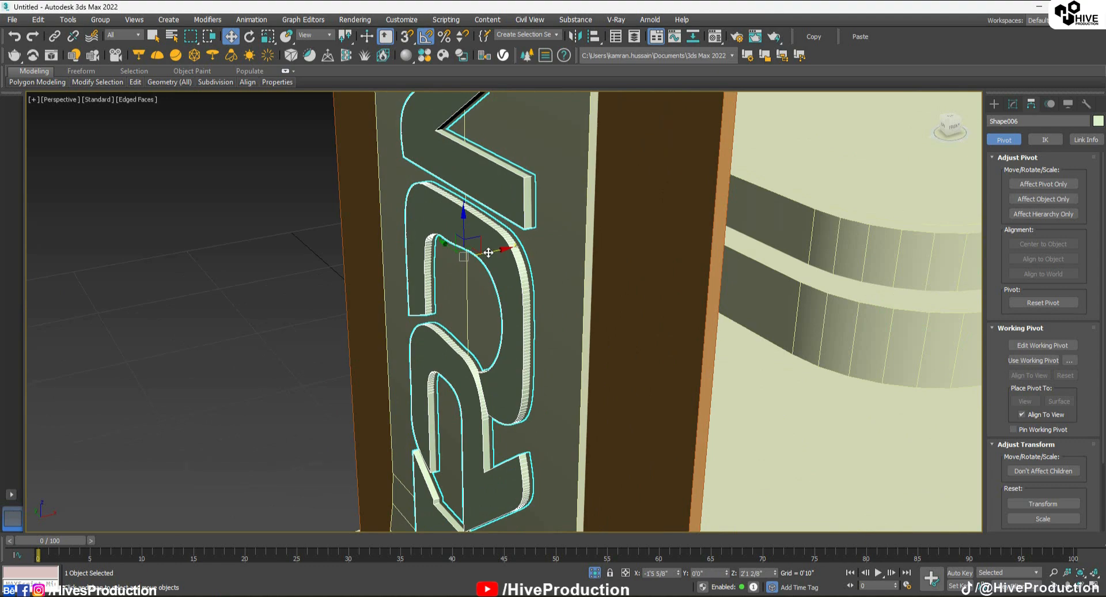
{"action": "scroll", "coordinate": [488, 254], "scroll_direction": "down", "scroll_amount": 6}
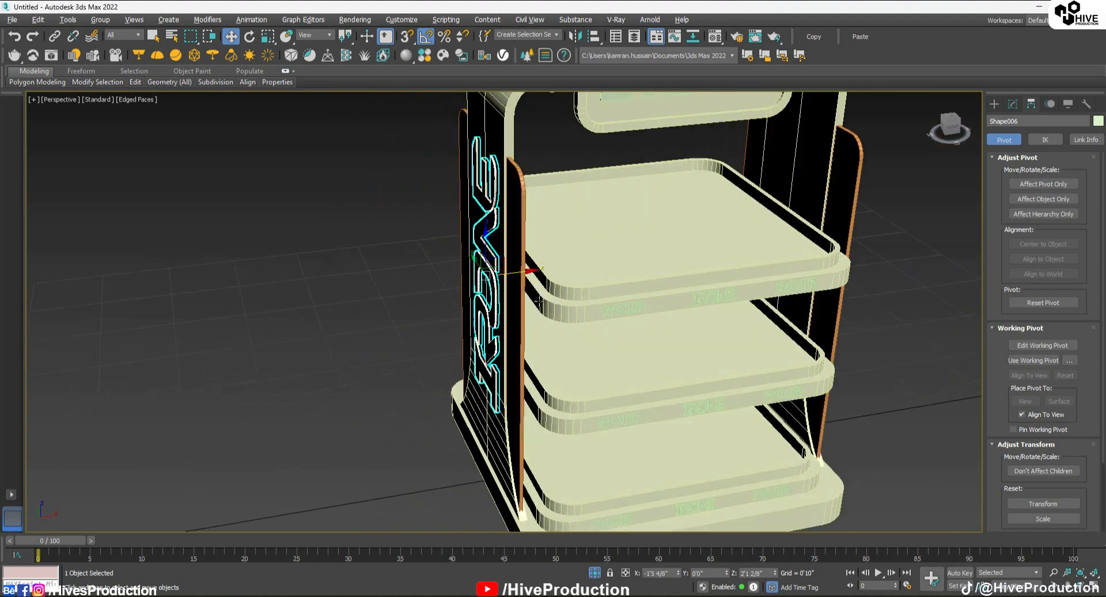
Copy the vertical IRONE lettering to the opposite side of the stand and rotate it for the right side panel
{"action": "middle_click_drag", "start_coordinate": [539, 300], "coordinate": [482, 305], "text": "alt"}
{"action": "left_click_drag", "start_coordinate": [532, 285], "coordinate": [969, 369], "text": "shift"}
{"action": "left_click", "coordinate": [567, 355]}
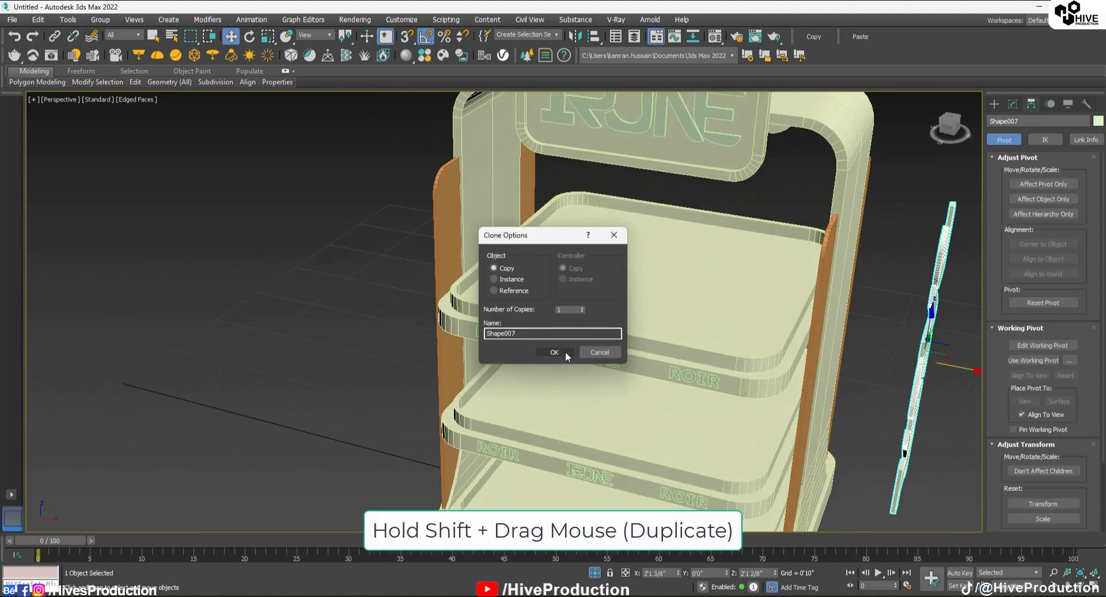
{"action": "mouse_move", "coordinate": [567, 355]}
{"action": "middle_mouse_down", "text": "alt"}
{"action": "mouse_move", "coordinate": [543, 300]}
{"action": "mouse_move", "coordinate": [650, 320]}
{"action": "middle_mouse_up", "text": "alt"}
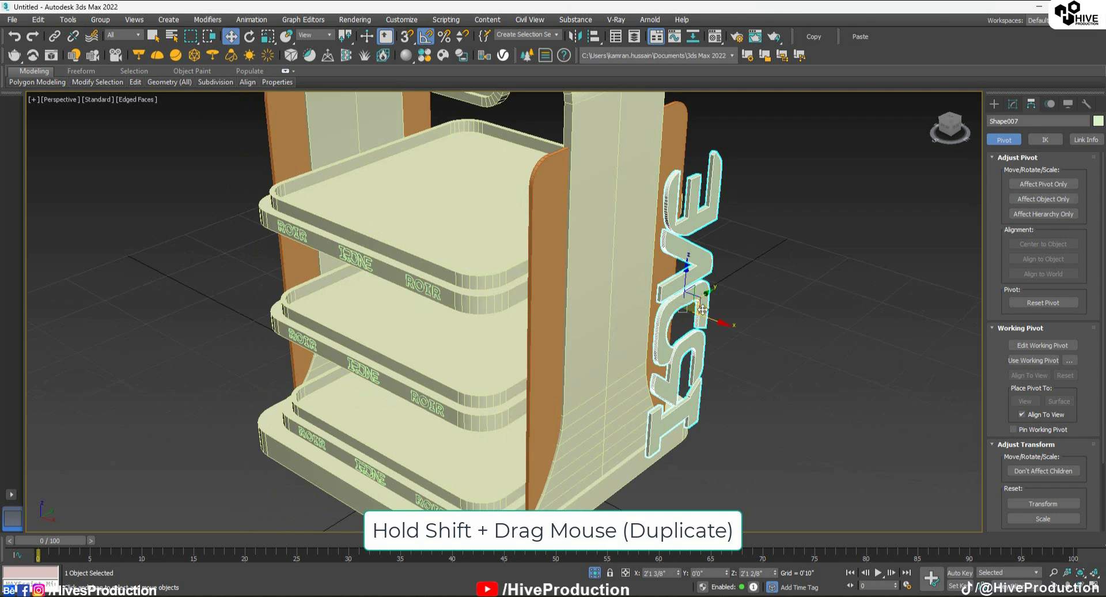
{"action": "left_click_drag", "start_coordinate": [702, 324], "coordinate": [732, 220]}
{"action": "scroll", "coordinate": [692, 288], "scroll_direction": "up", "scroll_amount": 5}
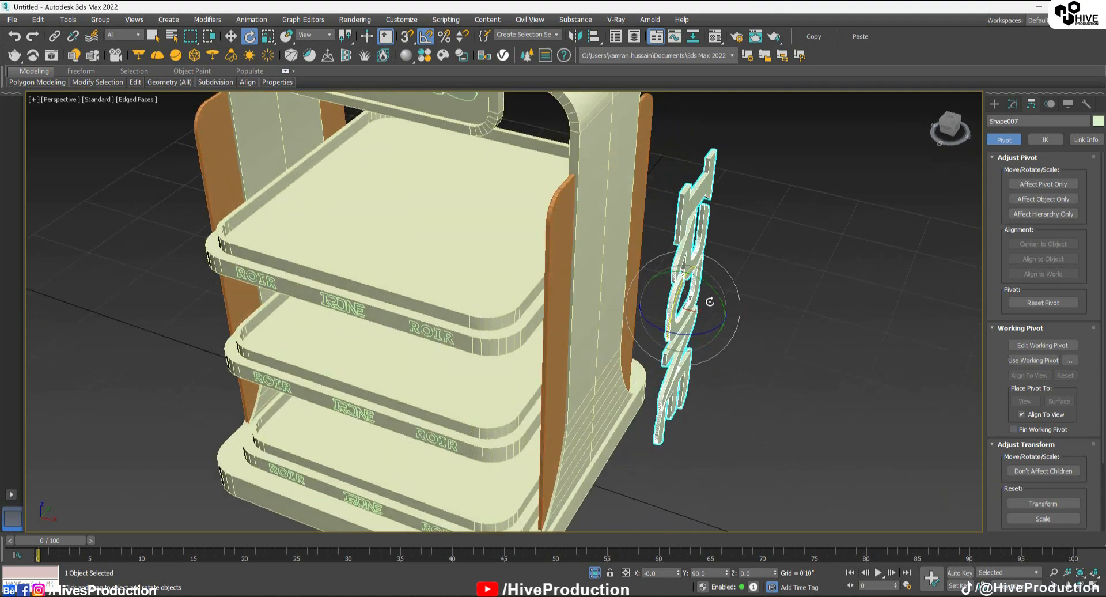
Move the copied vertical lettering against the right side panel's outer face and clear the selection
{"action": "key", "text": "w"}
{"action": "left_click_drag", "start_coordinate": [689, 316], "coordinate": [563, 281]}
{"action": "left_click", "coordinate": [717, 327]}
{"action": "scroll", "coordinate": [633, 340], "scroll_direction": "down", "scroll_amount": 5}
{"action": "middle_click_drag", "start_coordinate": [524, 357], "coordinate": [452, 367], "text": "alt"}
{"action": "scroll", "coordinate": [743, 328], "scroll_direction": "down", "scroll_amount": 3}
{"action": "scroll", "coordinate": [467, 370], "scroll_direction": "up", "scroll_amount": 3}
{"action": "scroll", "coordinate": [501, 373], "scroll_direction": "down", "scroll_amount": 4}
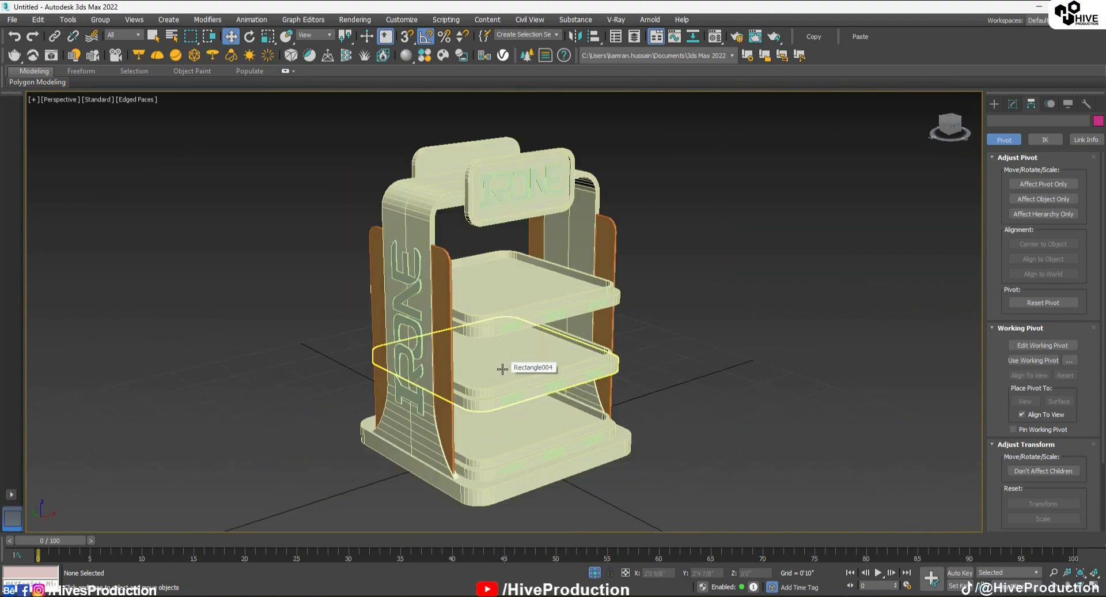
{"action": "scroll", "coordinate": [453, 403], "scroll_direction": "up", "scroll_amount": 3}
{"action": "middle_click_drag", "start_coordinate": [426, 432], "coordinate": [414, 406], "text": "alt"}
{"action": "scroll", "coordinate": [453, 403], "scroll_direction": "down", "scroll_amount": 4}
{"action": "middle_click_drag", "start_coordinate": [461, 449], "coordinate": [487, 406]}
{"action": "middle_click_drag", "start_coordinate": [487, 406], "coordinate": [520, 410], "text": "alt"}
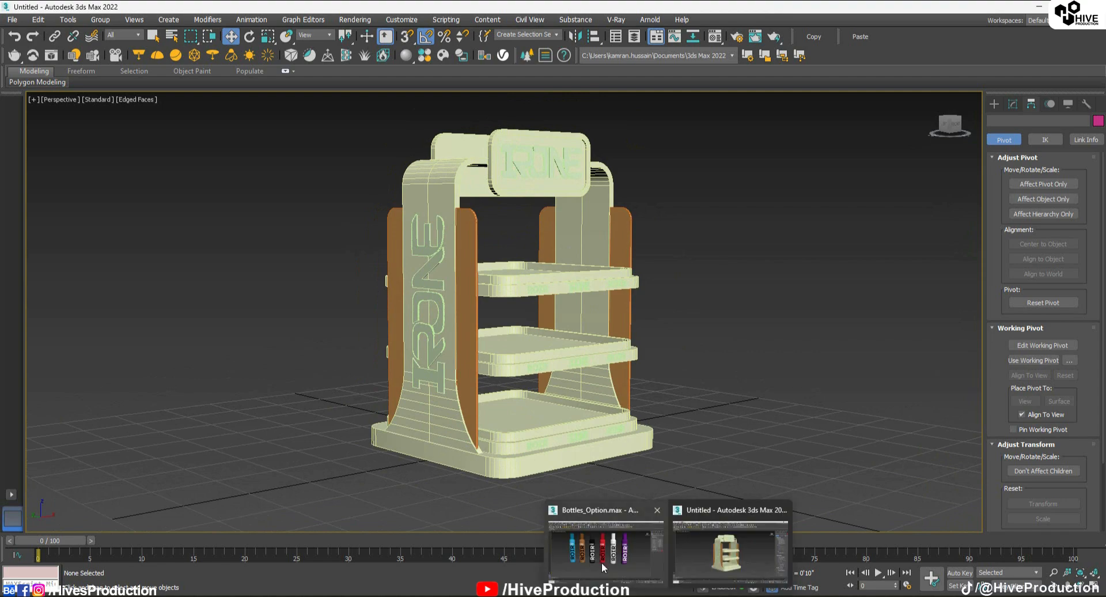
Switch to the Bottles_Option.max scene and examine the six IRONE ROIR bottle models up close
{"action": "left_click", "coordinate": [601, 562]}
{"action": "middle_click_drag", "start_coordinate": [514, 362], "coordinate": [403, 347], "text": "alt"}
{"action": "middle_click_drag", "start_coordinate": [760, 322], "coordinate": [729, 334], "text": "alt"}
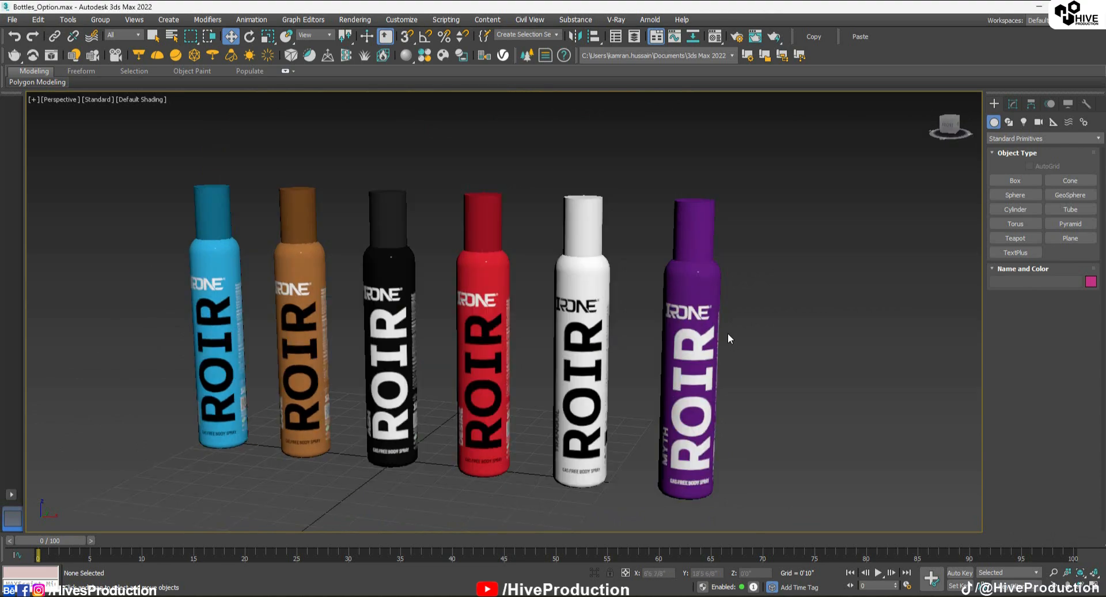
{"action": "scroll", "coordinate": [728, 335], "scroll_direction": "up", "scroll_amount": 3}
{"action": "left_click", "coordinate": [671, 323]}
{"action": "left_click", "coordinate": [489, 314]}
{"action": "left_click", "coordinate": [334, 314]}
{"action": "left_click", "coordinate": [187, 317]}
{"action": "left_click", "coordinate": [77, 328]}
{"action": "scroll", "coordinate": [111, 329], "scroll_direction": "down", "scroll_amount": 3}
{"action": "middle_click_drag", "start_coordinate": [130, 329], "coordinate": [445, 292]}
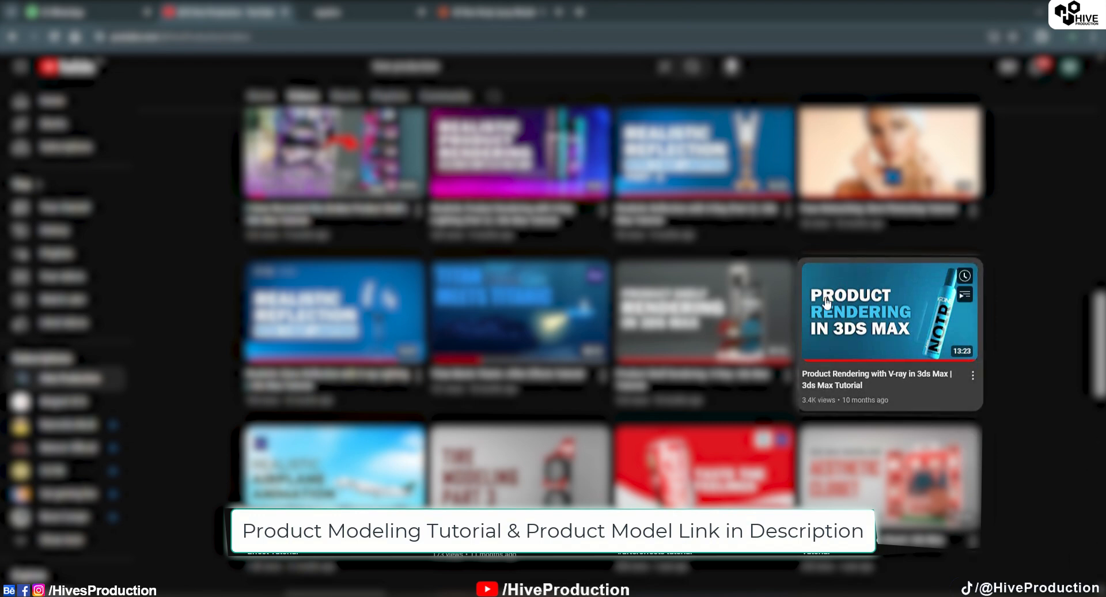
View the Noir Body Spray preview images on TurboSquid in the browser, ending with the wireframe render, and return to 3ds Max
{"action": "mouse_move", "coordinate": [868, 303]}
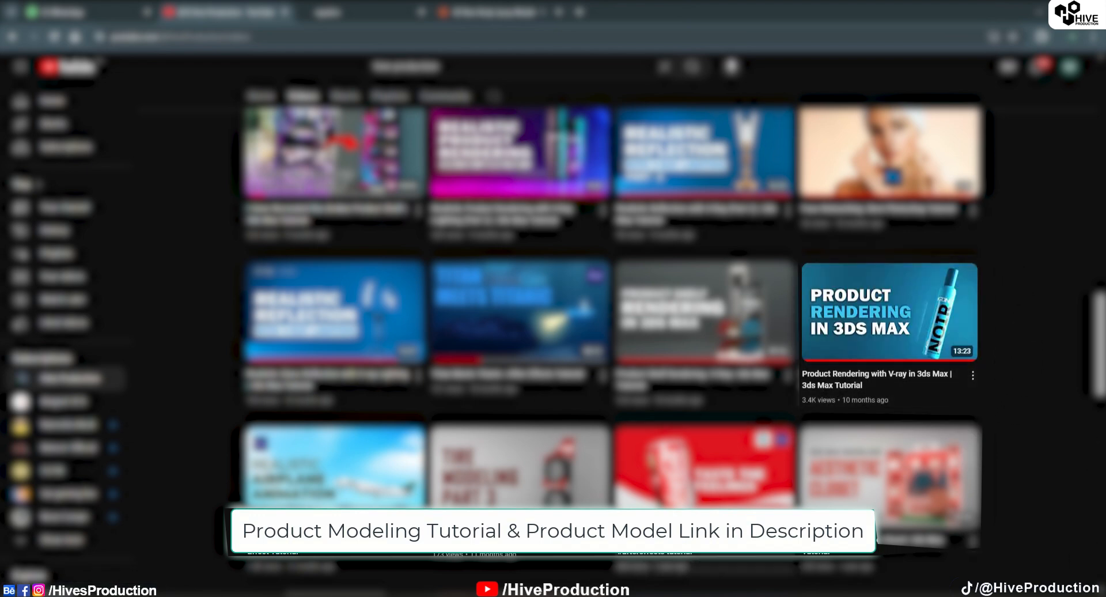
{"action": "left_click", "coordinate": [490, 11]}
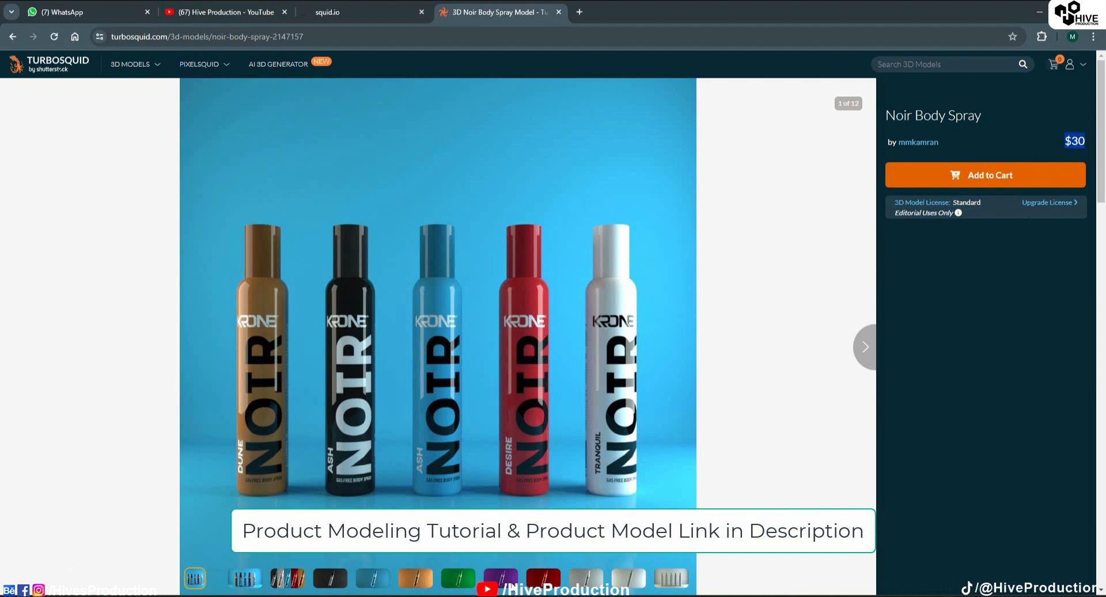
{"action": "left_click", "coordinate": [238, 583]}
{"action": "left_click", "coordinate": [302, 586]}
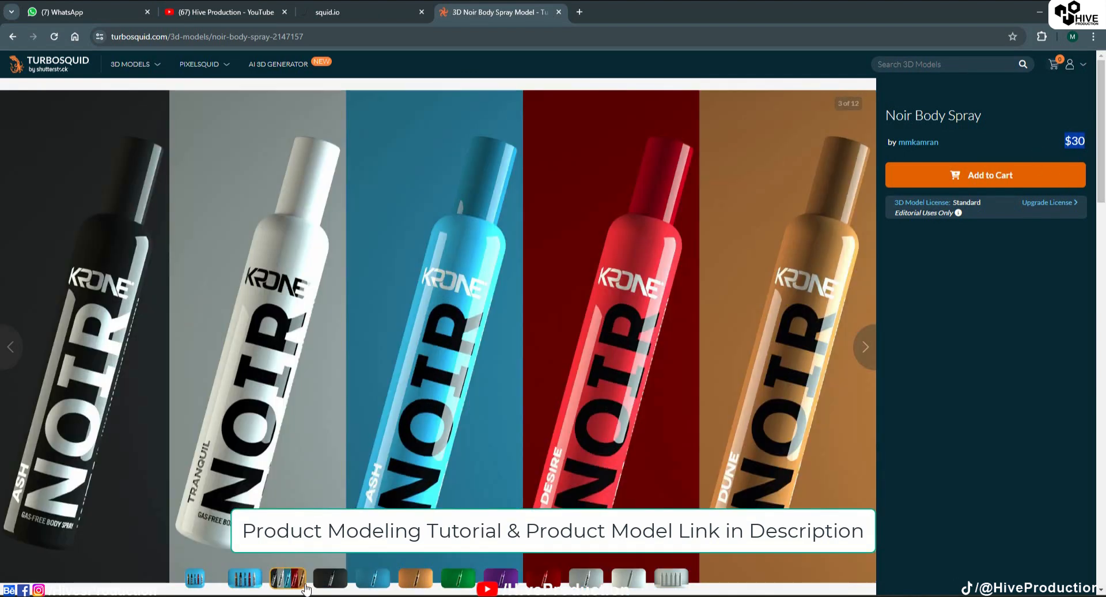
{"action": "left_click", "coordinate": [339, 586]}
{"action": "left_click", "coordinate": [678, 580]}
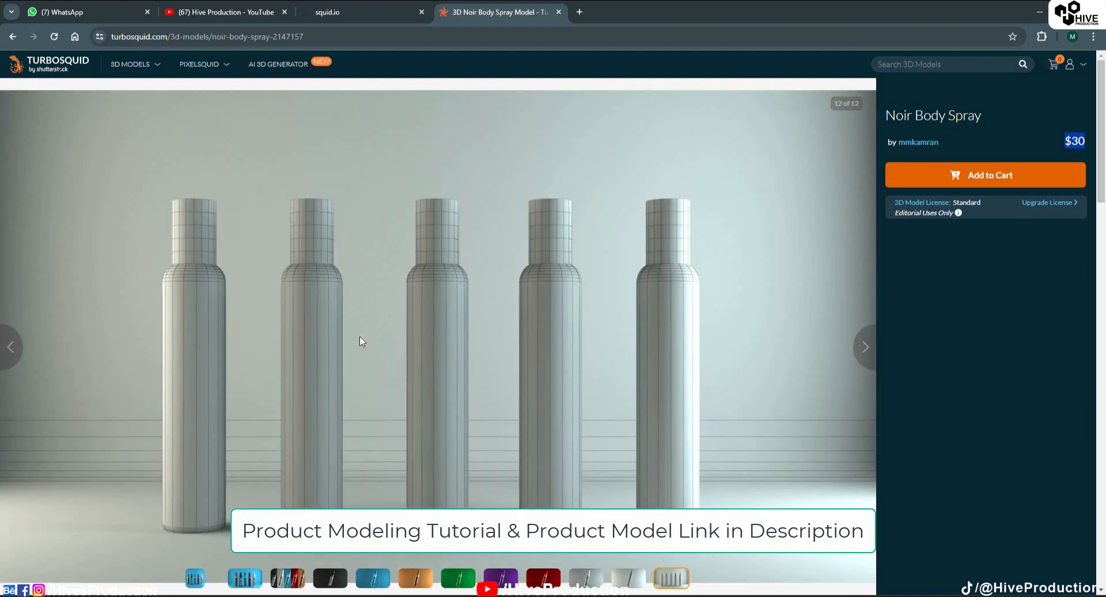
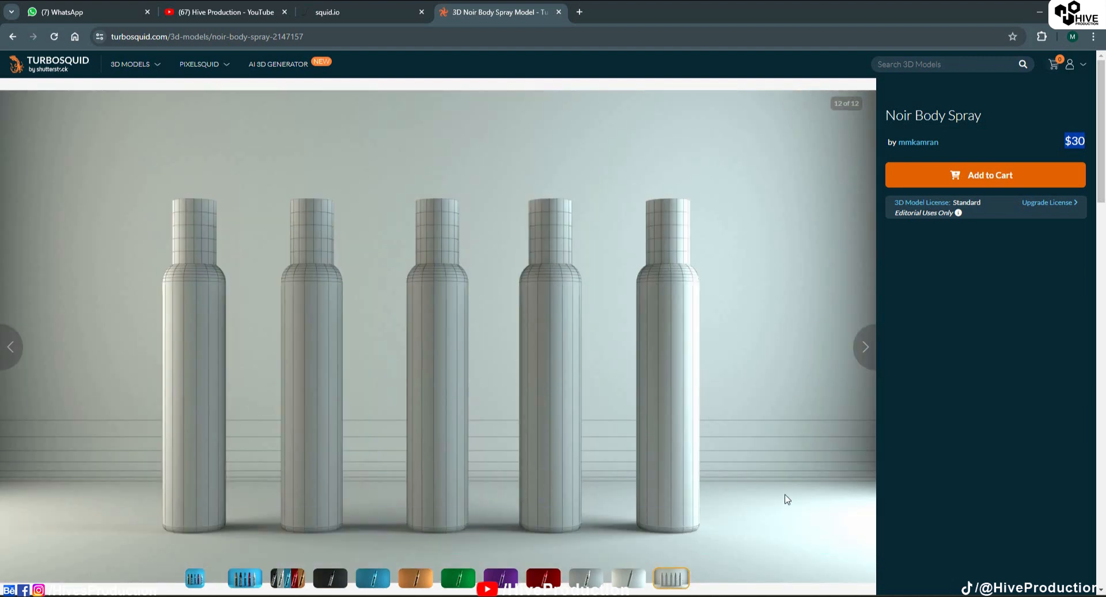
{"action": "left_click", "coordinate": [1038, 15]}
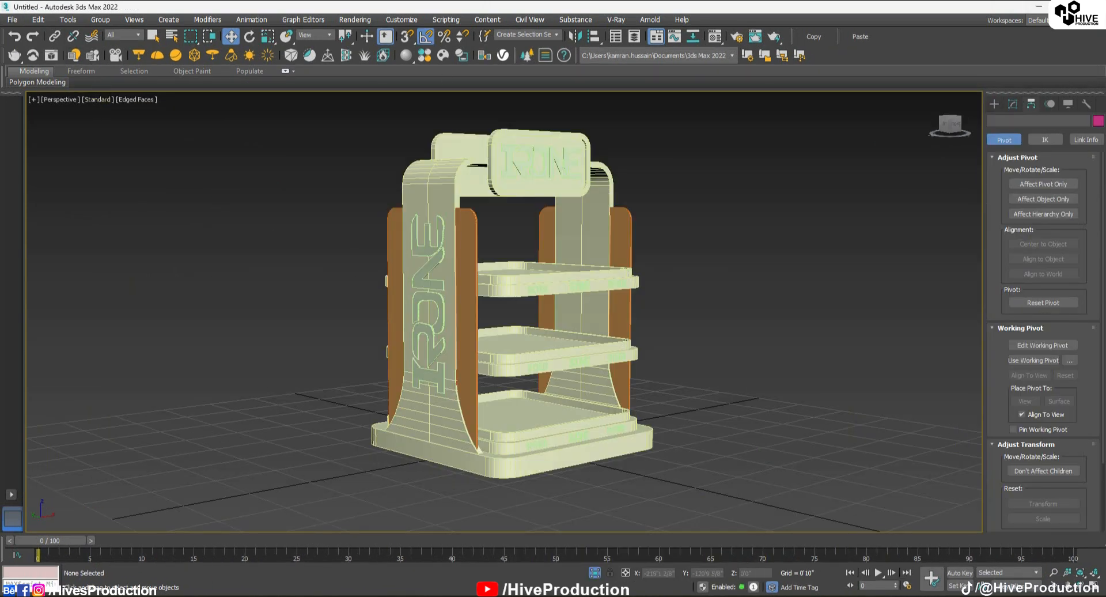
Merge all six bottle groups from Bottles_Option.max in the Noir folder into the display stand scene
{"action": "left_click", "coordinate": [12, 19]}
{"action": "mouse_move", "coordinate": [34, 175]}
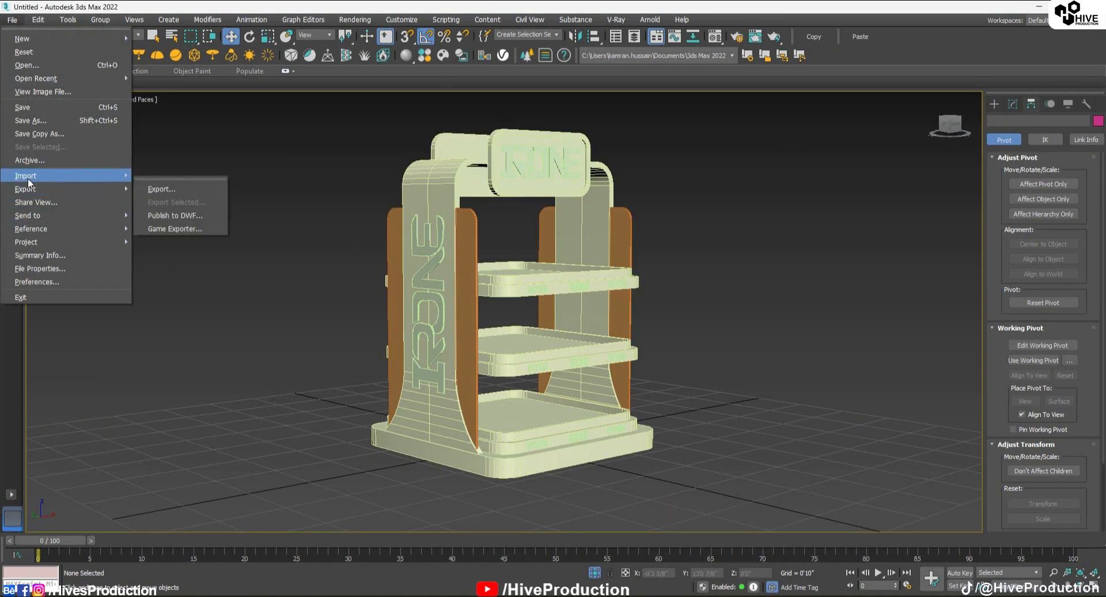
{"action": "left_click", "coordinate": [181, 187]}
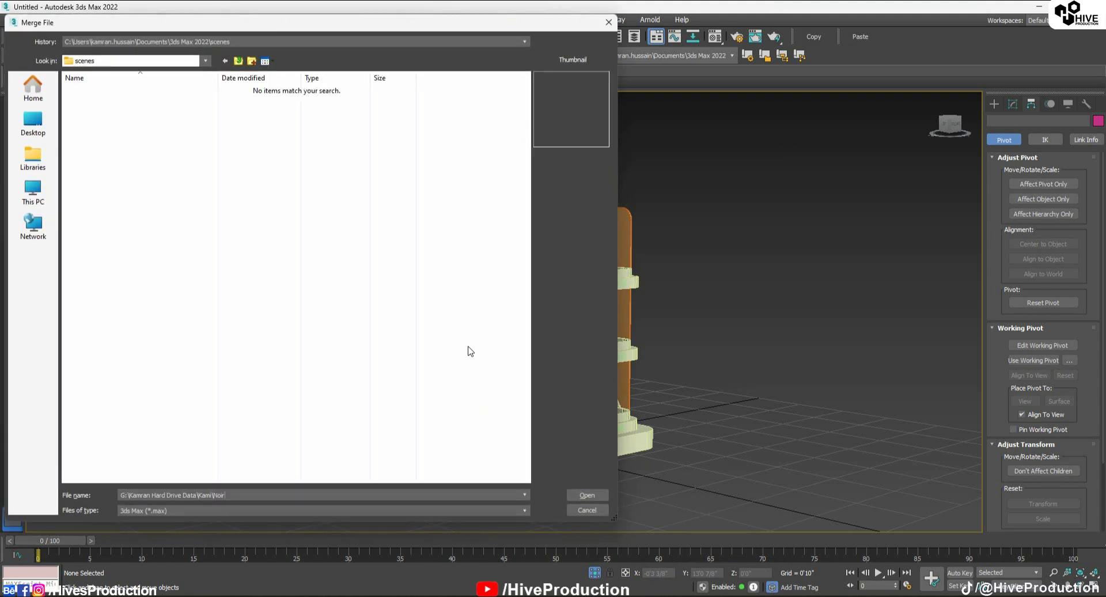
{"action": "key", "text": "Return"}
{"action": "left_click", "coordinate": [112, 167]}
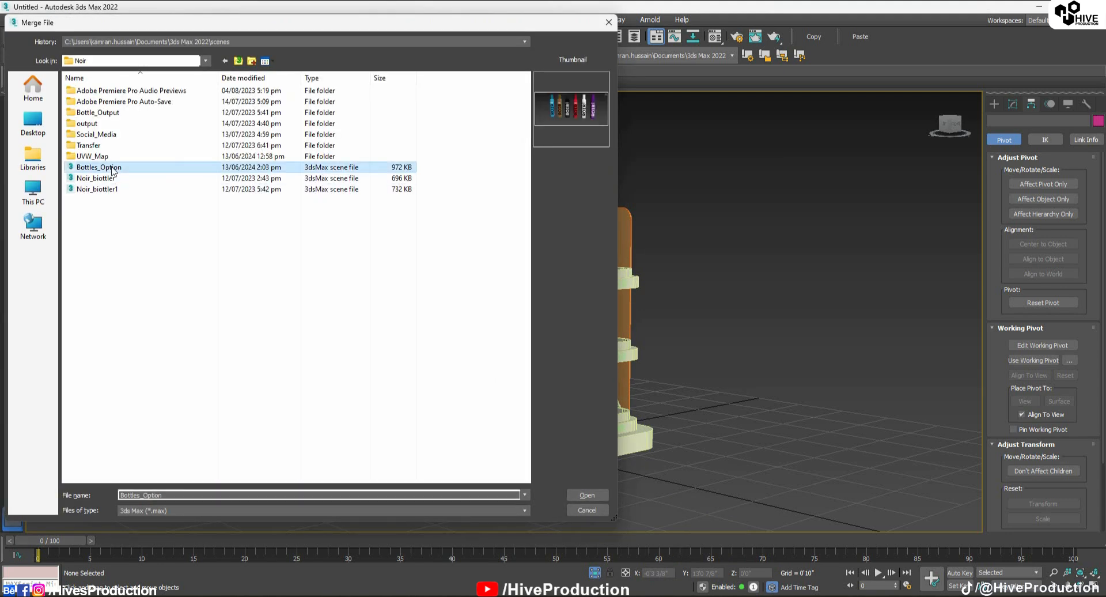
{"action": "left_click", "coordinate": [587, 495]}
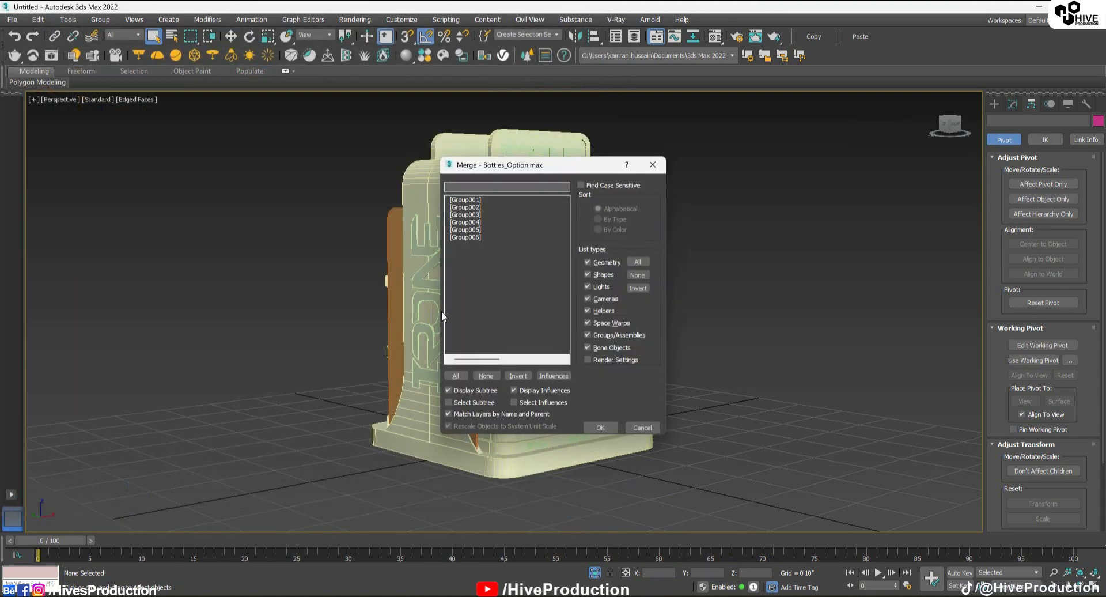
{"action": "left_click", "coordinate": [456, 376]}
{"action": "left_click", "coordinate": [599, 427]}
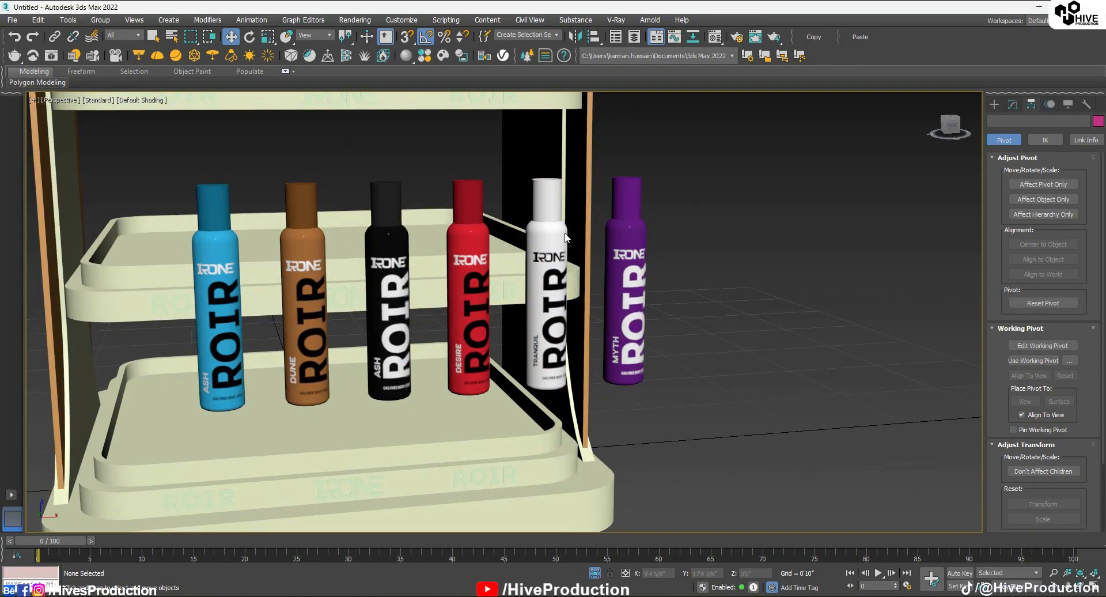
Move the black and red bottles from the middle shelf up onto the top shelf in the front view
{"action": "left_click", "coordinate": [320, 313]}
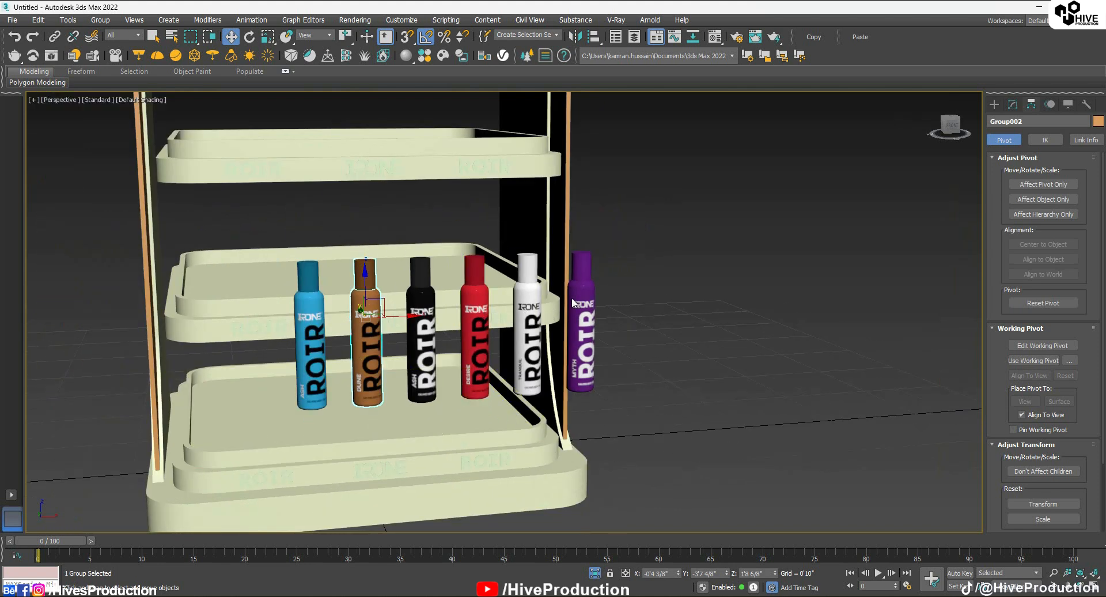
{"action": "key", "text": "alt+w"}
{"action": "middle_click", "coordinate": [751, 250]}
{"action": "key", "text": "alt+w"}
{"action": "middle_click_drag", "start_coordinate": [501, 288], "coordinate": [594, 333]}
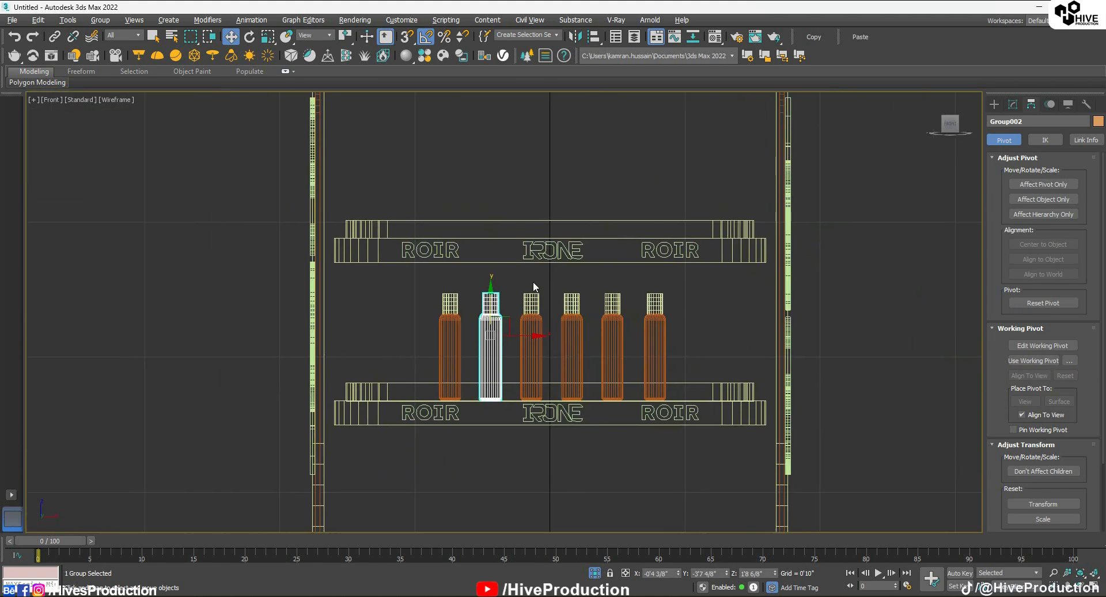
{"action": "key", "text": "F3"}
{"action": "left_click_drag", "start_coordinate": [573, 309], "coordinate": [584, 314]}
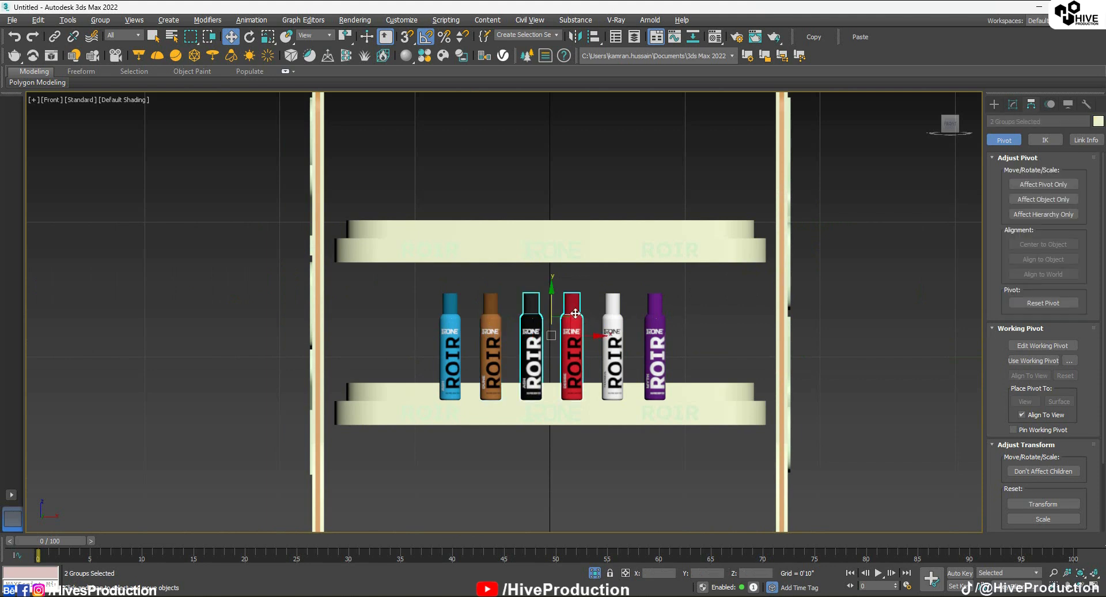
{"action": "key", "text": "F3"}
{"action": "middle_click_drag", "start_coordinate": [563, 331], "coordinate": [577, 387]}
{"action": "left_click_drag", "start_coordinate": [564, 363], "coordinate": [559, 202]}
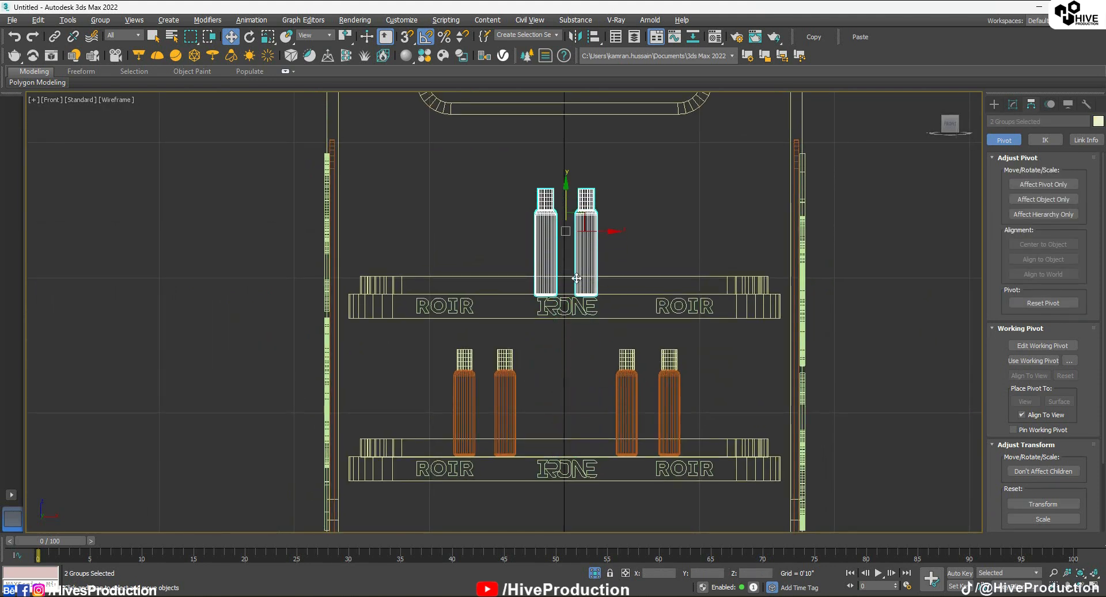
{"action": "scroll", "coordinate": [576, 278], "scroll_direction": "up", "scroll_amount": 4}
{"action": "middle_click_drag", "start_coordinate": [554, 157], "coordinate": [631, 247]}
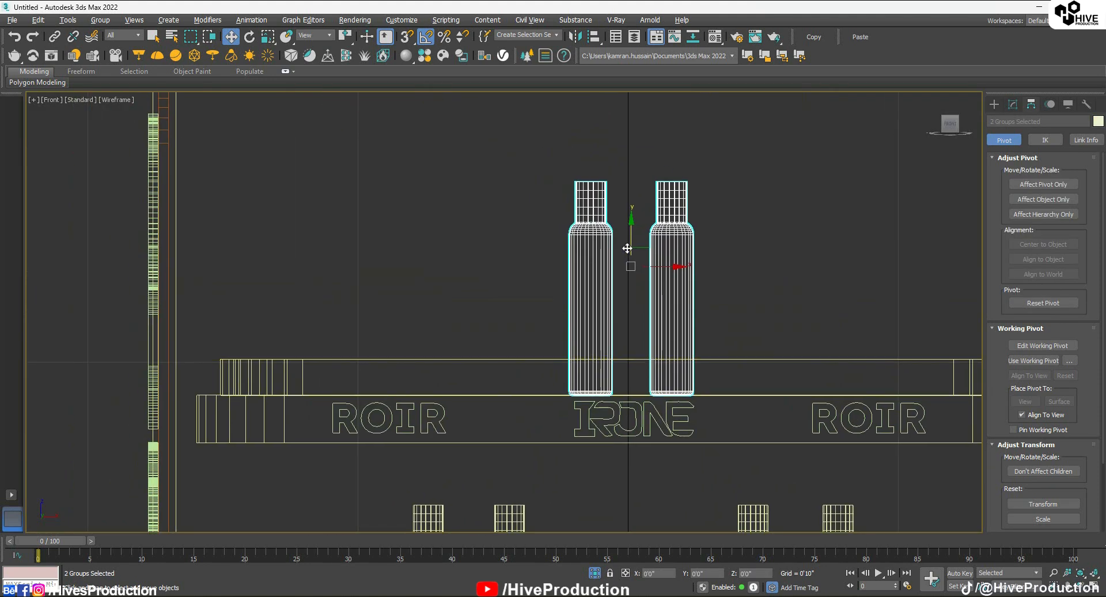
Move the white and purple bottles from the middle shelf down to the bottom shelf in the front view
{"action": "scroll", "coordinate": [662, 308], "scroll_direction": "down", "scroll_amount": 4}
{"action": "left_click", "coordinate": [736, 287]}
{"action": "left_click", "coordinate": [626, 299]}
{"action": "middle_click_drag", "start_coordinate": [644, 427], "coordinate": [670, 335]}
{"action": "left_click_drag", "start_coordinate": [694, 341], "coordinate": [807, 377]}
{"action": "middle_click_drag", "start_coordinate": [773, 358], "coordinate": [692, 308]}
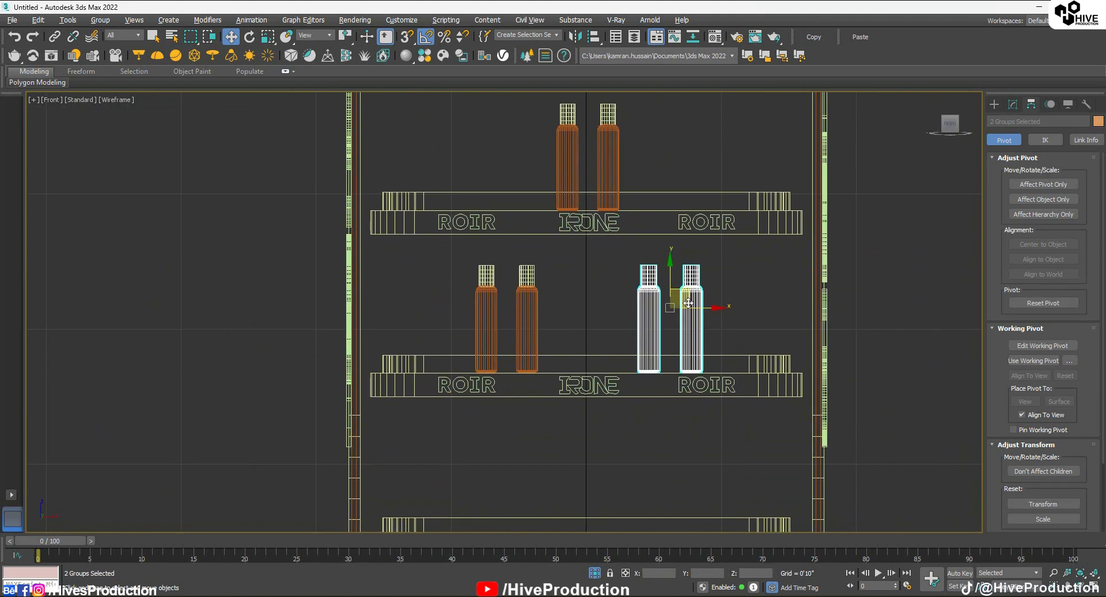
{"action": "left_click_drag", "start_coordinate": [688, 301], "coordinate": [596, 448]}
{"action": "scroll", "coordinate": [635, 333], "scroll_direction": "up", "scroll_amount": 3}
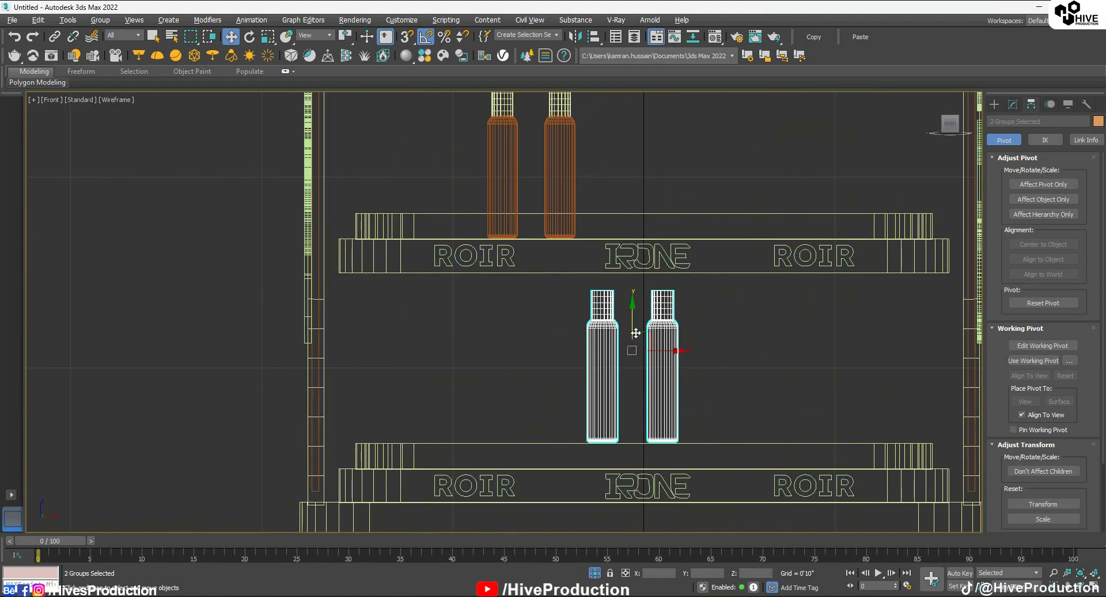
Line up the white-purple and blue-brown bottle pairs with the black-red pair in the top view
{"action": "key", "text": "alt+w"}
{"action": "middle_click", "coordinate": [239, 275]}
{"action": "key", "text": "alt+w"}
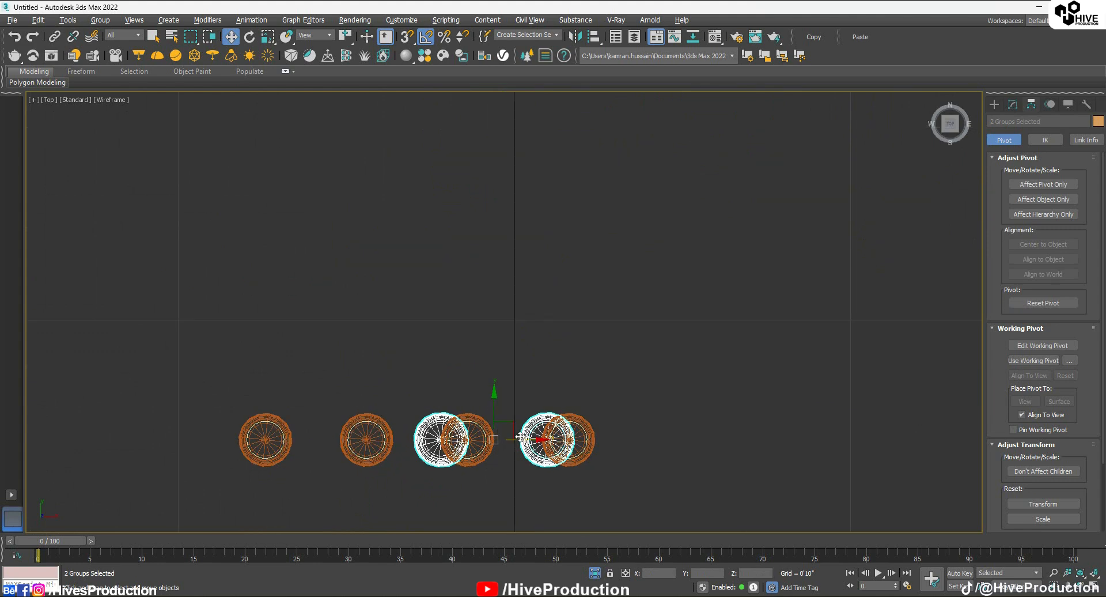
{"action": "left_click_drag", "start_coordinate": [520, 437], "coordinate": [546, 442]}
{"action": "left_click_drag", "start_coordinate": [325, 458], "coordinate": [537, 465]}
{"action": "key", "text": "alt+w"}
{"action": "right_click", "coordinate": [798, 186]}
{"action": "key", "text": "alt+w"}
{"action": "middle_click_drag", "start_coordinate": [764, 267], "coordinate": [728, 279]}
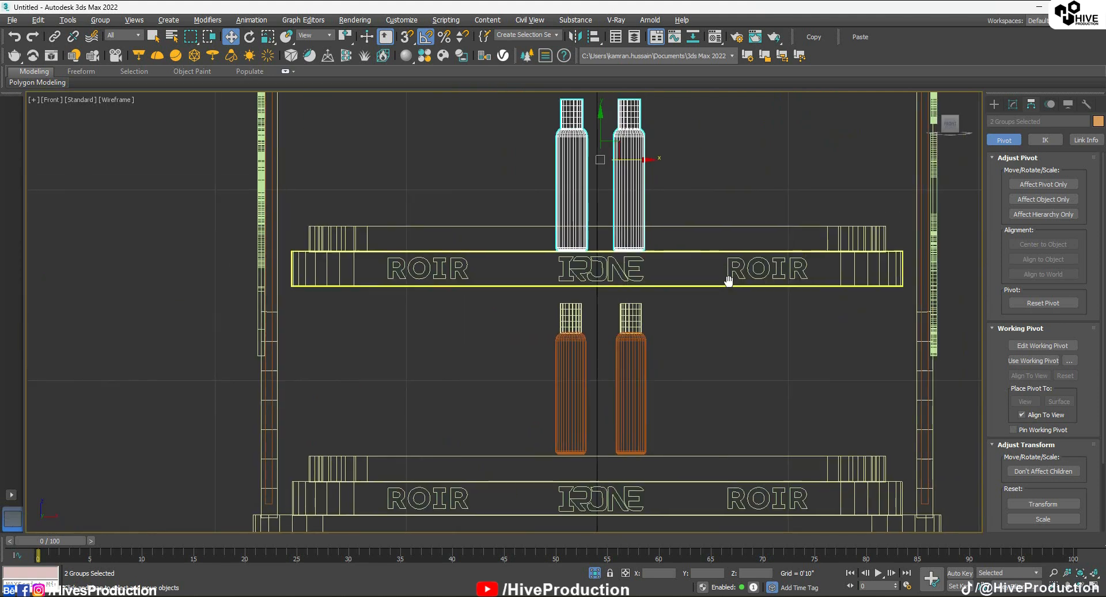
Adjust the white and purple bottles to rest on the bottom shelf's surface and clear the selection
{"action": "scroll", "coordinate": [728, 279], "scroll_direction": "down", "scroll_amount": 3}
{"action": "middle_click_drag", "start_coordinate": [685, 250], "coordinate": [670, 340]}
{"action": "left_click_drag", "start_coordinate": [714, 418], "coordinate": [631, 447]}
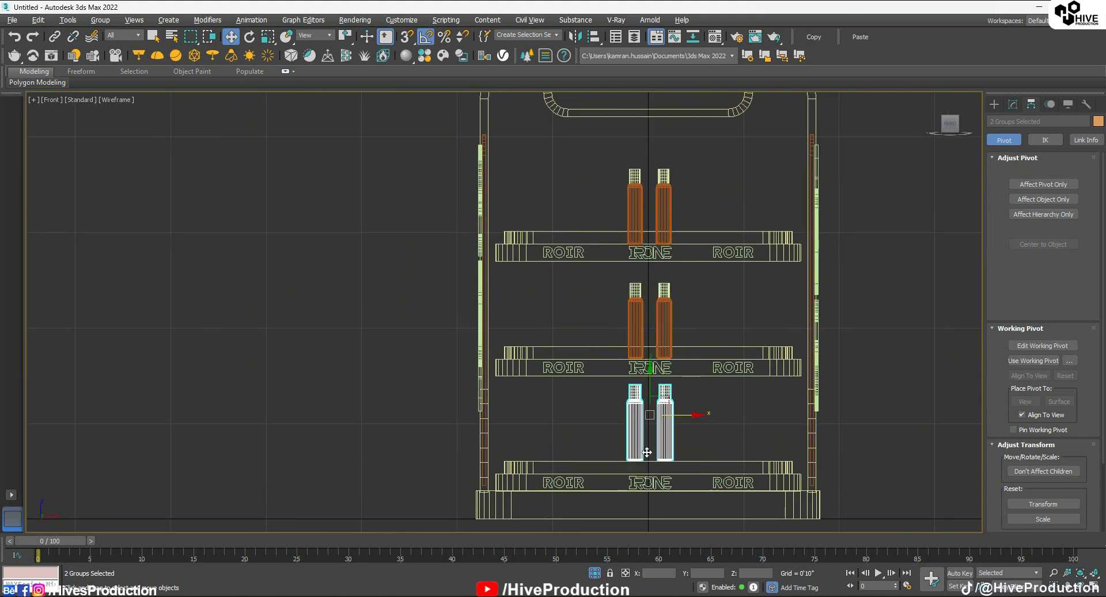
{"action": "scroll", "coordinate": [651, 452], "scroll_direction": "up", "scroll_amount": 7}
{"action": "middle_click_drag", "start_coordinate": [644, 255], "coordinate": [618, 173]}
{"action": "left_click_drag", "start_coordinate": [611, 142], "coordinate": [636, 210]}
{"action": "left_click", "coordinate": [625, 340]}
{"action": "scroll", "coordinate": [623, 351], "scroll_direction": "down", "scroll_amount": 6}
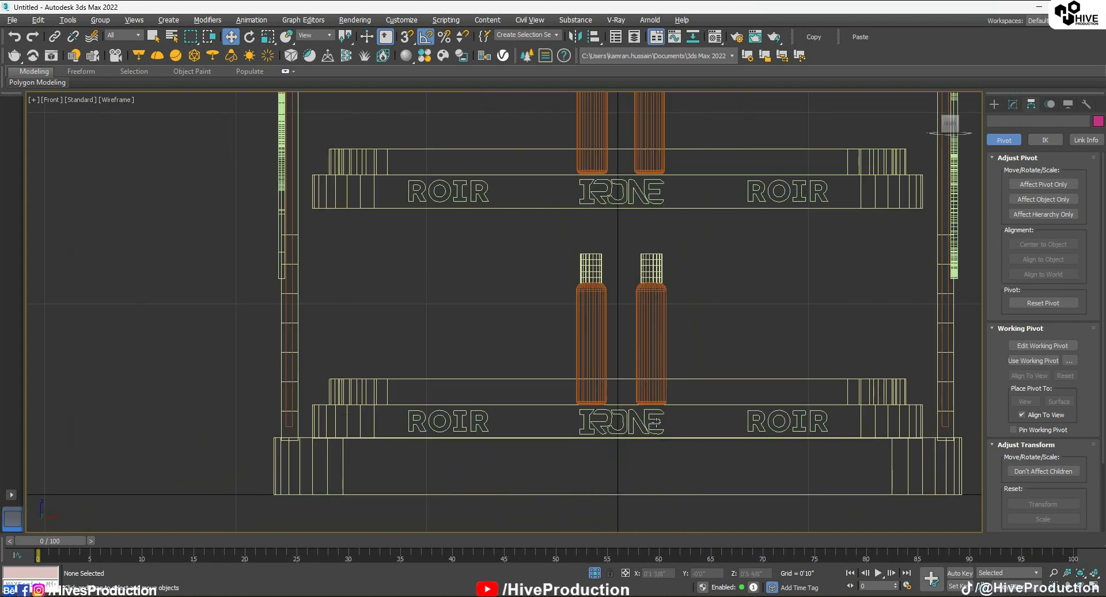
Select all six bottles in the perspective view and move them together to the front edge of the shelves
{"action": "key", "text": "alt+w"}
{"action": "right_click", "coordinate": [610, 445]}
{"action": "key", "text": "alt+w"}
{"action": "middle_click_drag", "start_coordinate": [610, 448], "coordinate": [685, 448], "text": "alt"}
{"action": "scroll", "coordinate": [547, 395], "scroll_direction": "down", "scroll_amount": 7}
{"action": "left_click_drag", "start_coordinate": [529, 238], "coordinate": [647, 464]}
{"action": "scroll", "coordinate": [573, 373], "scroll_direction": "up", "scroll_amount": 5}
{"action": "left_click_drag", "start_coordinate": [592, 332], "coordinate": [294, 250]}
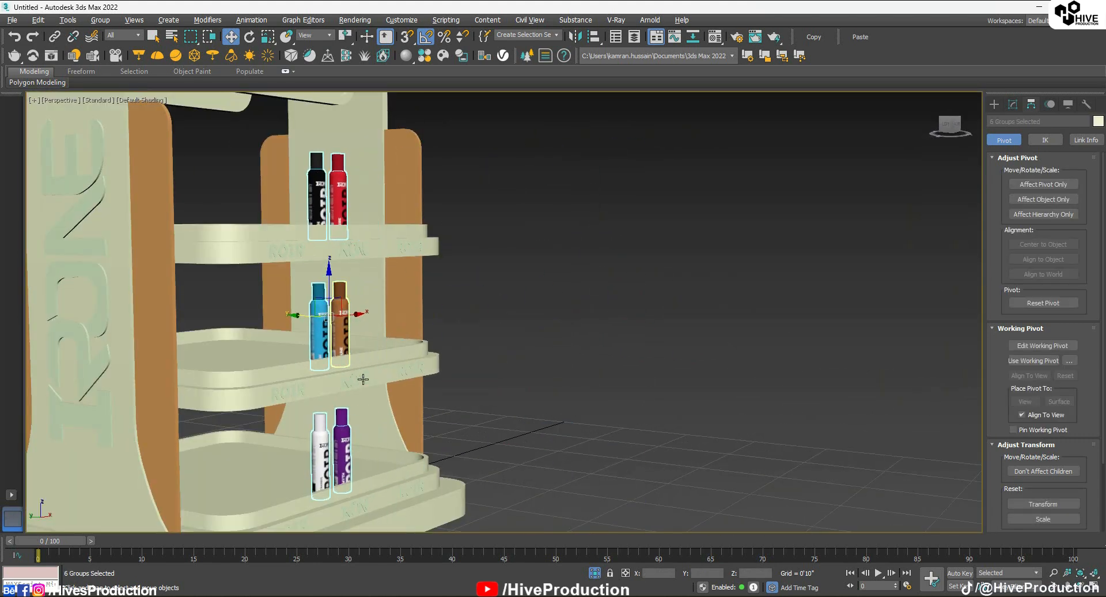
Seat the blue and brown bottles on the middle shelf in the left view and check the bottles on the other shelves
{"action": "middle_click_drag", "start_coordinate": [363, 378], "coordinate": [351, 320], "text": "alt"}
{"action": "scroll", "coordinate": [351, 371], "scroll_direction": "up", "scroll_amount": 5}
{"action": "middle_click", "coordinate": [358, 432]}
{"action": "key", "text": "alt+w"}
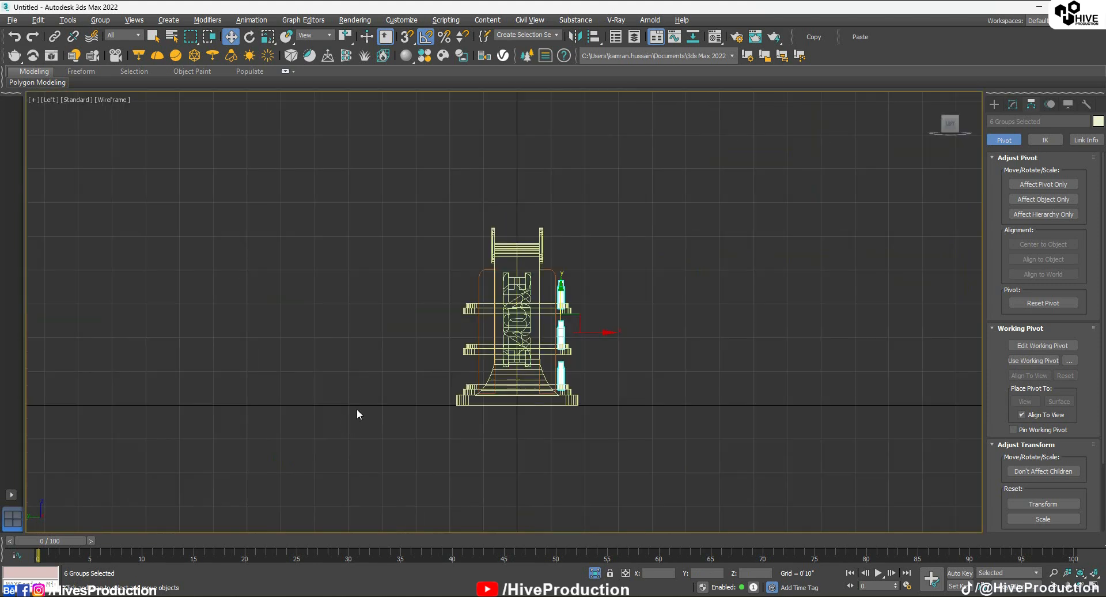
{"action": "scroll", "coordinate": [568, 350], "scroll_direction": "up", "scroll_amount": 9}
{"action": "scroll", "coordinate": [629, 277], "scroll_direction": "up", "scroll_amount": 4}
{"action": "left_click_drag", "start_coordinate": [501, 219], "coordinate": [502, 218]}
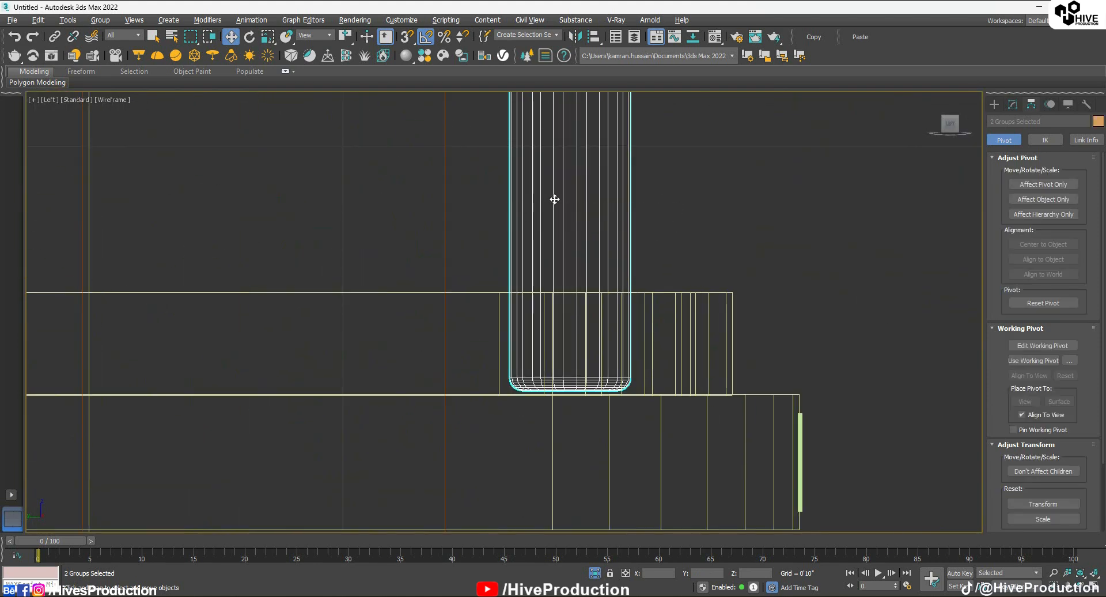
{"action": "left_click_drag", "start_coordinate": [563, 203], "coordinate": [568, 208]}
{"action": "scroll", "coordinate": [603, 339], "scroll_direction": "down", "scroll_amount": 5}
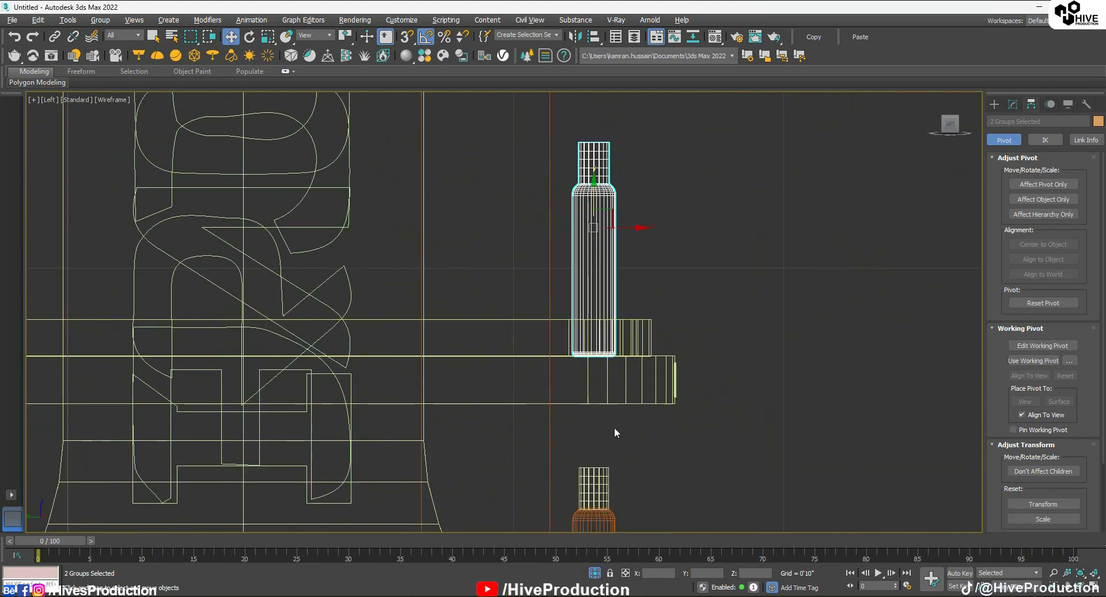
{"action": "middle_click_drag", "start_coordinate": [614, 515], "coordinate": [610, 210]}
{"action": "scroll", "coordinate": [617, 247], "scroll_direction": "up", "scroll_amount": 4}
{"action": "scroll", "coordinate": [637, 228], "scroll_direction": "down", "scroll_amount": 6}
{"action": "middle_click_drag", "start_coordinate": [645, 167], "coordinate": [645, 521]}
{"action": "middle_click_drag", "start_coordinate": [630, 241], "coordinate": [648, 413]}
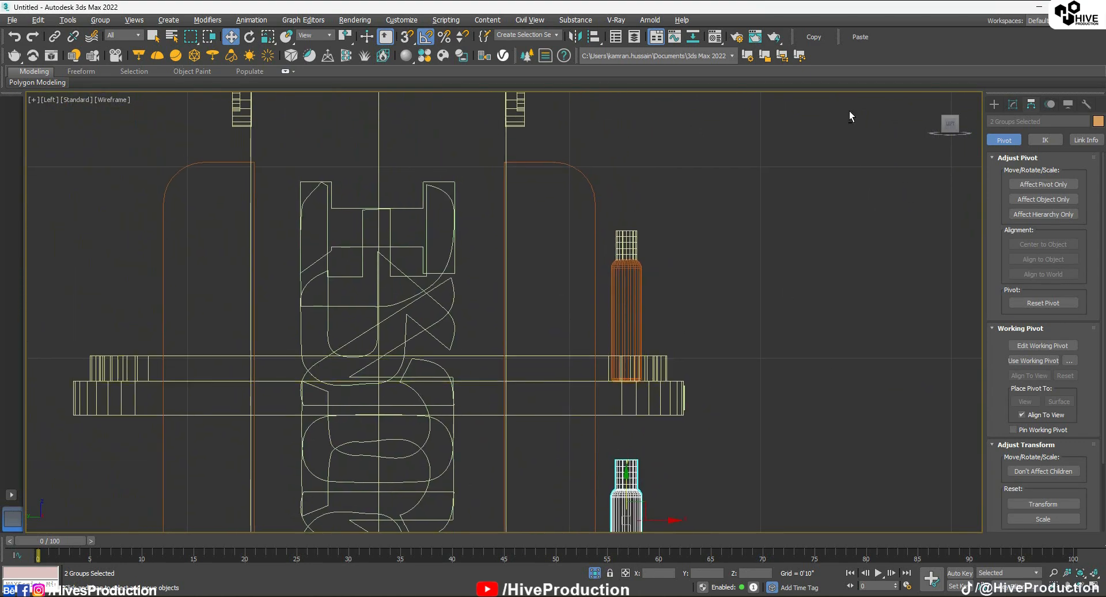
Select the left-hand bottle on each of the three shelves in the front view
{"action": "key", "text": "alt+w"}
{"action": "middle_click", "coordinate": [804, 244]}
{"action": "key", "text": "alt+w"}
{"action": "middle_click_drag", "start_coordinate": [631, 228], "coordinate": [625, 351]}
{"action": "scroll", "coordinate": [625, 351], "scroll_direction": "down", "scroll_amount": 4}
{"action": "scroll", "coordinate": [581, 163], "scroll_direction": "up", "scroll_amount": 2}
{"action": "left_click_drag", "start_coordinate": [579, 161], "coordinate": [605, 191]}
{"action": "left_click_drag", "start_coordinate": [574, 329], "coordinate": [605, 348], "text": "ctrl"}
{"action": "left_click_drag", "start_coordinate": [587, 508], "coordinate": [615, 501], "text": "ctrl"}
{"action": "middle_click_drag", "start_coordinate": [625, 489], "coordinate": [627, 361]}
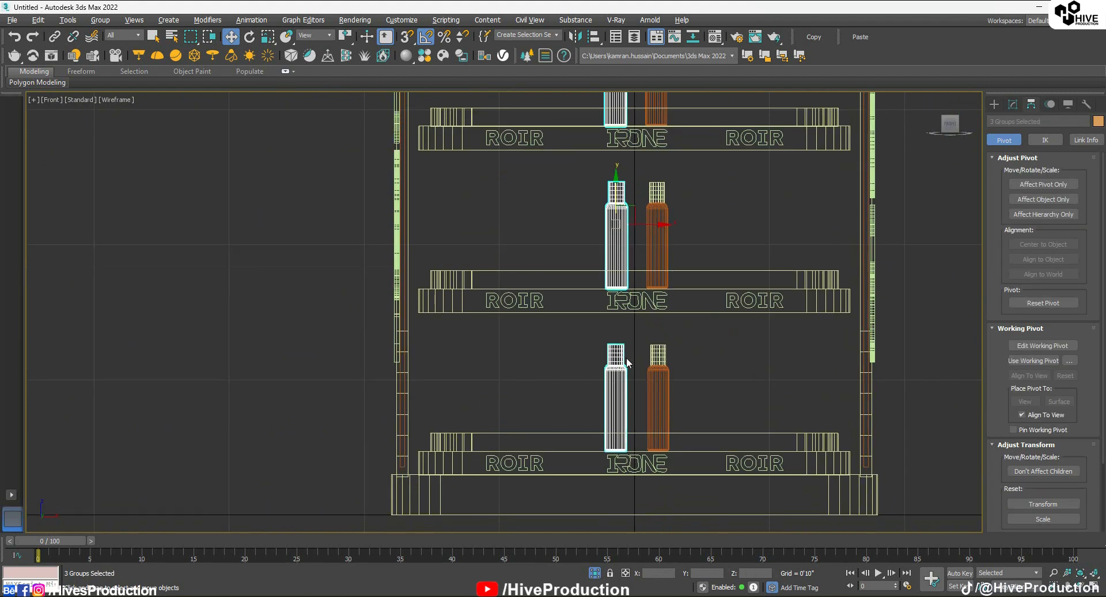
{"action": "scroll", "coordinate": [637, 235], "scroll_direction": "up", "scroll_amount": 2}
Select the right-hand bottle on all three shelves and move them slightly closer to their neighbouring bottles
{"action": "left_click_drag", "start_coordinate": [718, 206], "coordinate": [670, 233]}
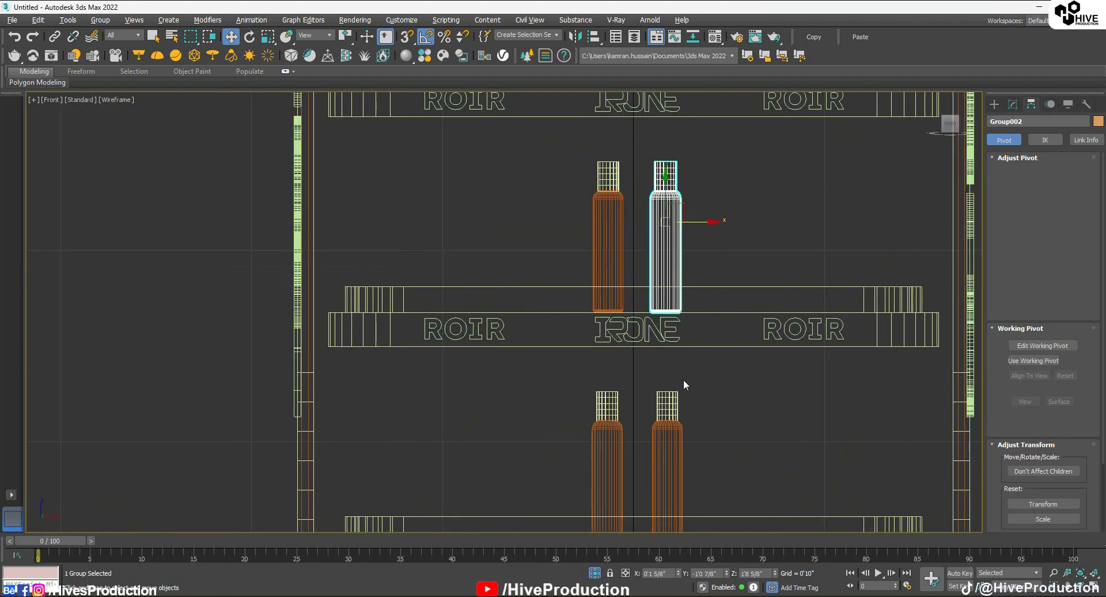
{"action": "left_click_drag", "start_coordinate": [685, 385], "coordinate": [665, 416], "text": "ctrl"}
{"action": "middle_click_drag", "start_coordinate": [705, 139], "coordinate": [637, 371]}
{"action": "left_click_drag", "start_coordinate": [642, 279], "coordinate": [586, 271], "text": "ctrl"}
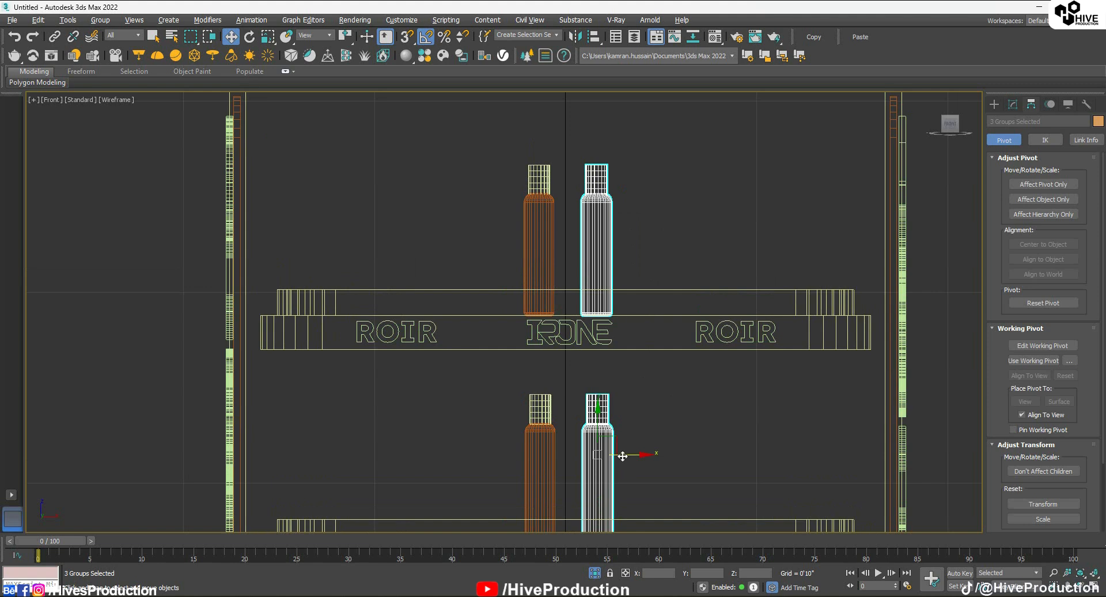
{"action": "left_click_drag", "start_coordinate": [622, 455], "coordinate": [614, 454]}
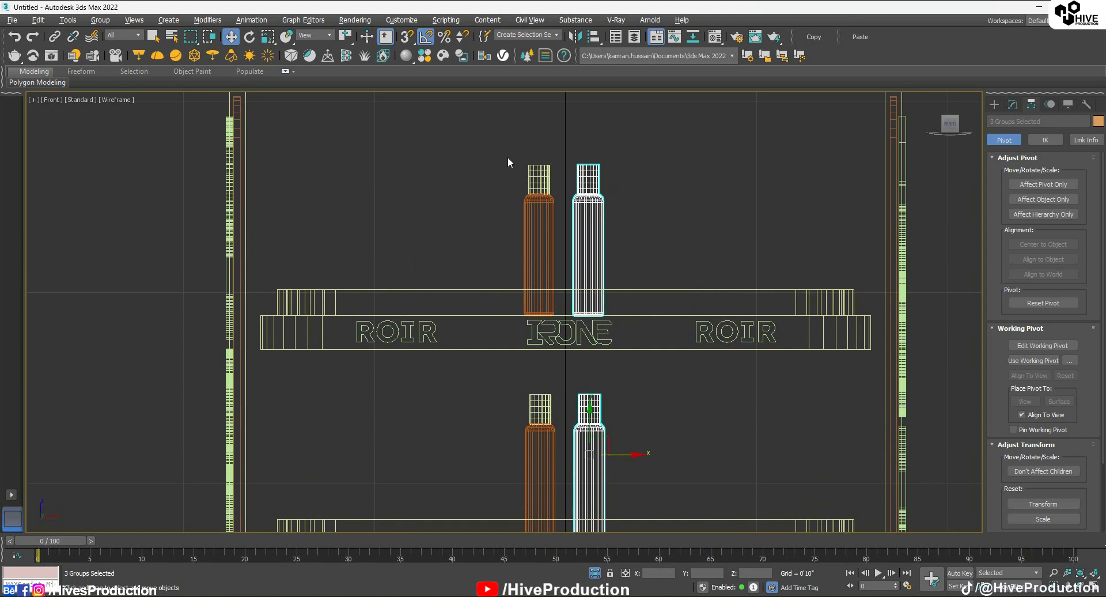
Select the left-hand bottle on all three shelves and move them slightly closer to the right-hand bottles
{"action": "left_click", "coordinate": [533, 235]}
{"action": "left_click", "coordinate": [539, 440], "text": "ctrl"}
{"action": "middle_click_drag", "start_coordinate": [558, 459], "coordinate": [533, 272]}
{"action": "left_click", "coordinate": [515, 477], "text": "ctrl"}
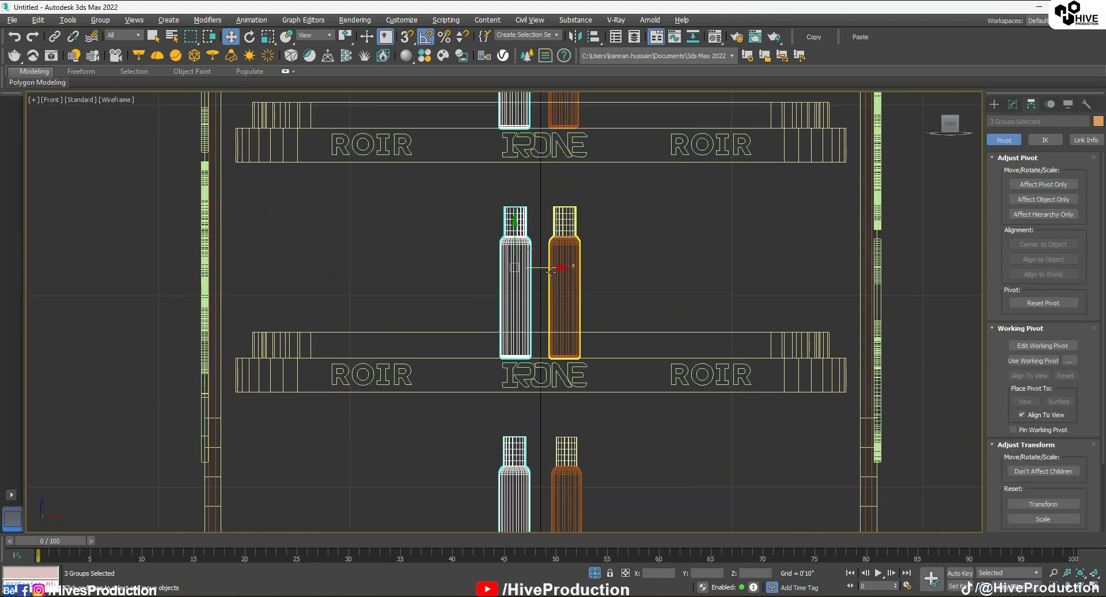
{"action": "left_click_drag", "start_coordinate": [551, 267], "coordinate": [591, 268]}
Clone the right-hand bottle on all three shelves as five evenly spaced instances toward the right end of the shelves
{"action": "left_click", "coordinate": [565, 300]}
{"action": "left_click", "coordinate": [563, 474], "text": "ctrl"}
{"action": "left_click", "coordinate": [556, 123], "text": "ctrl"}
{"action": "scroll", "coordinate": [575, 275], "scroll_direction": "down", "scroll_amount": 3}
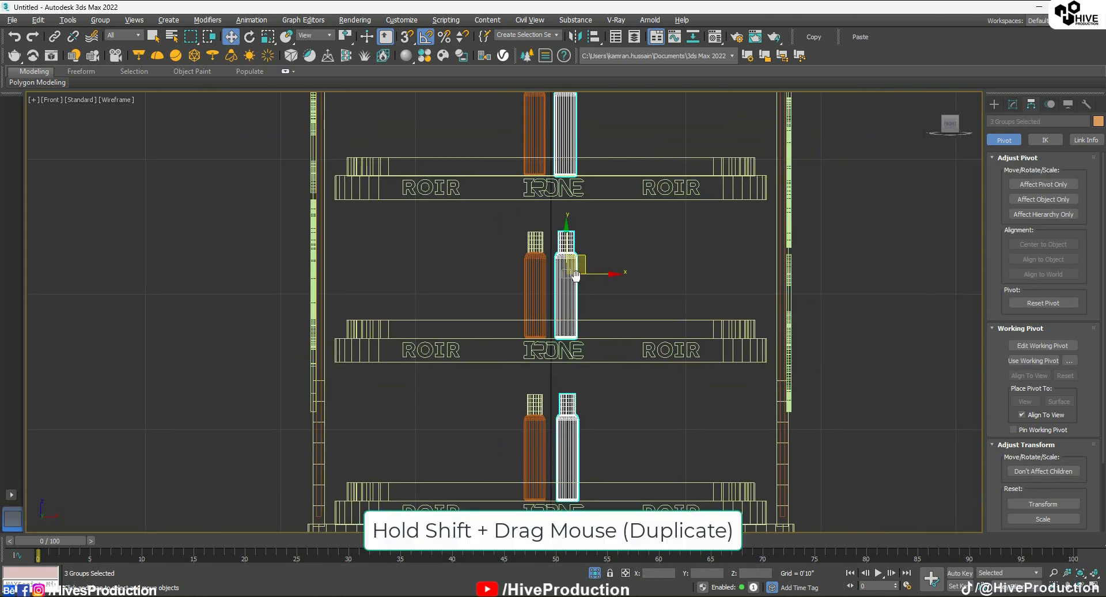
{"action": "middle_click_drag", "start_coordinate": [575, 275], "coordinate": [555, 296]}
{"action": "left_click_drag", "start_coordinate": [573, 294], "coordinate": [602, 299], "text": "shift"}
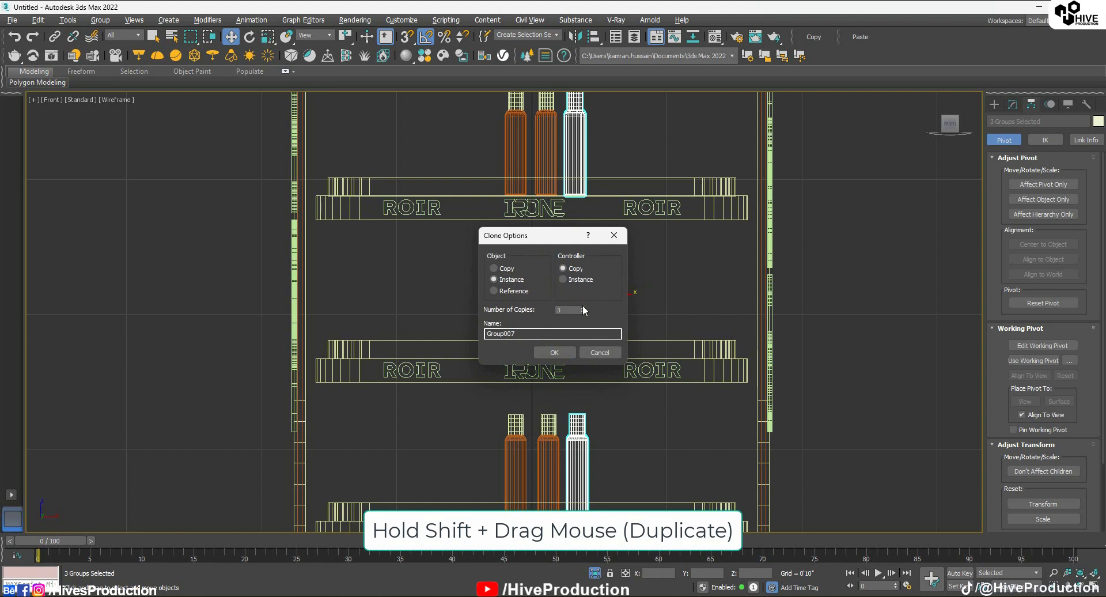
{"action": "left_click", "coordinate": [556, 352]}
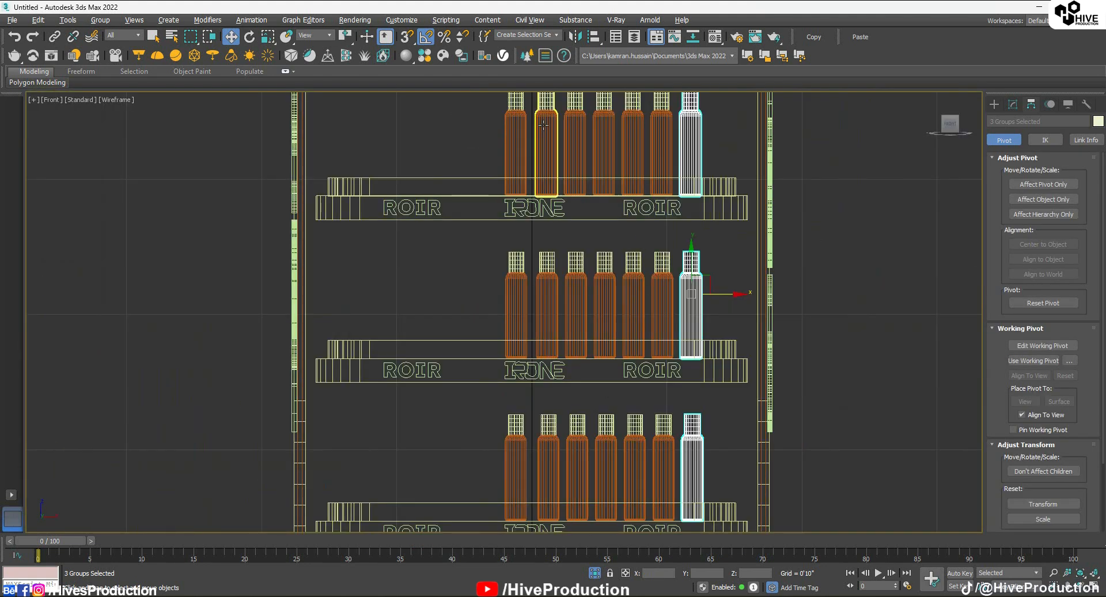
Clone the leftmost bottle on all three shelves as five evenly spaced instances toward the left end of the shelves
{"action": "left_click", "coordinate": [515, 144]}
{"action": "left_click", "coordinate": [519, 305], "text": "ctrl"}
{"action": "left_click", "coordinate": [515, 467], "text": "ctrl"}
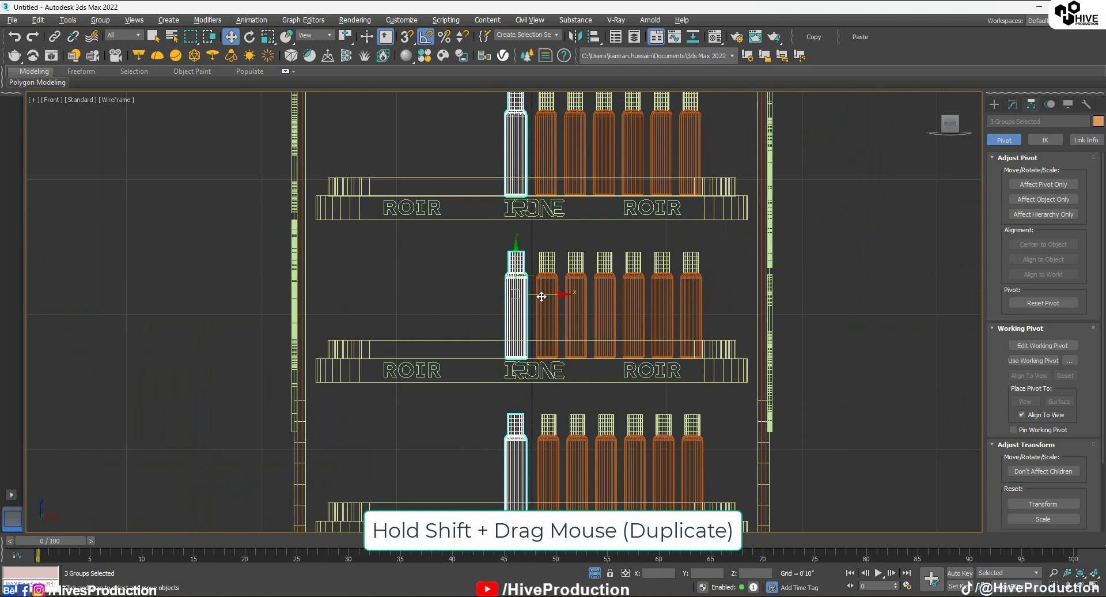
{"action": "left_click_drag", "start_coordinate": [541, 297], "coordinate": [511, 296], "text": "shift"}
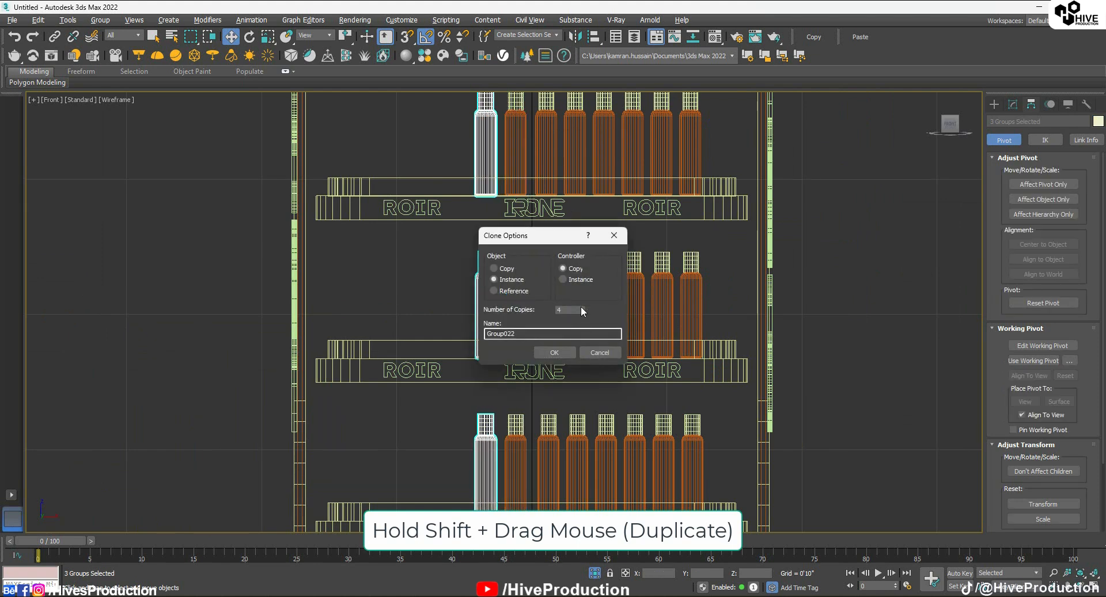
{"action": "left_click", "coordinate": [554, 352]}
{"action": "left_click", "coordinate": [735, 401]}
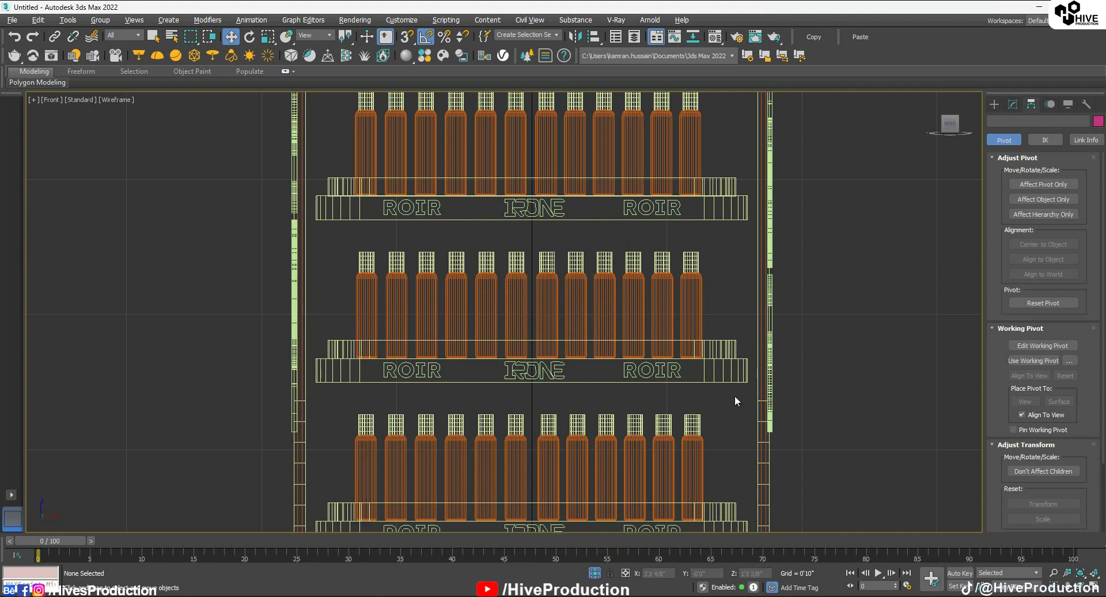
Select the whole front row of bottles on all three shelves in the left view
{"action": "key", "text": "alt+w"}
{"action": "scroll", "coordinate": [732, 414], "scroll_direction": "down", "scroll_amount": 10}
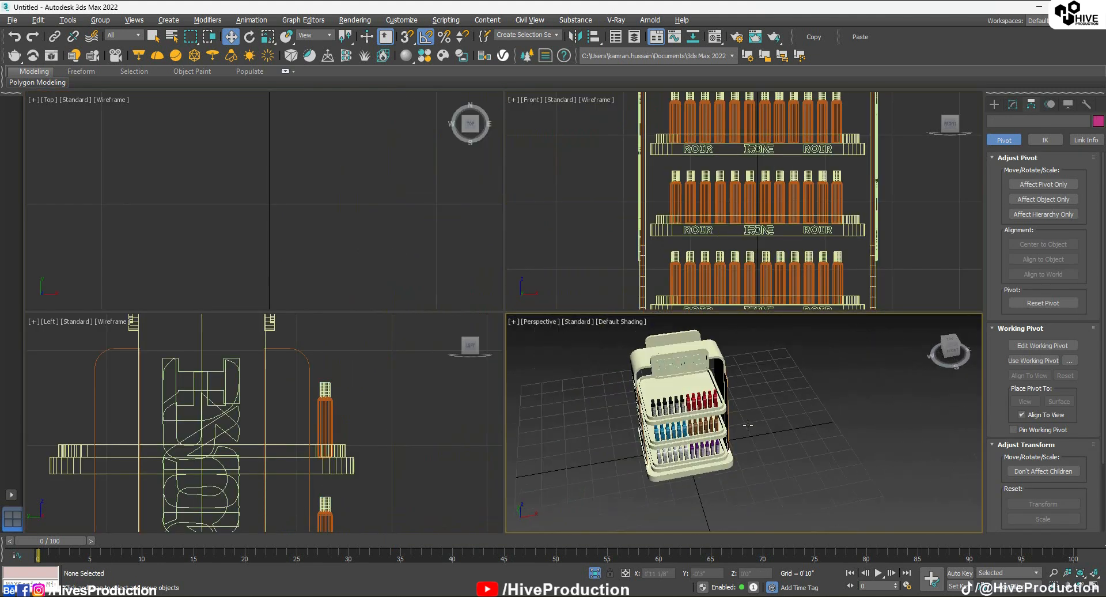
{"action": "middle_click_drag", "start_coordinate": [425, 431], "coordinate": [437, 359]}
{"action": "left_click", "coordinate": [339, 353]}
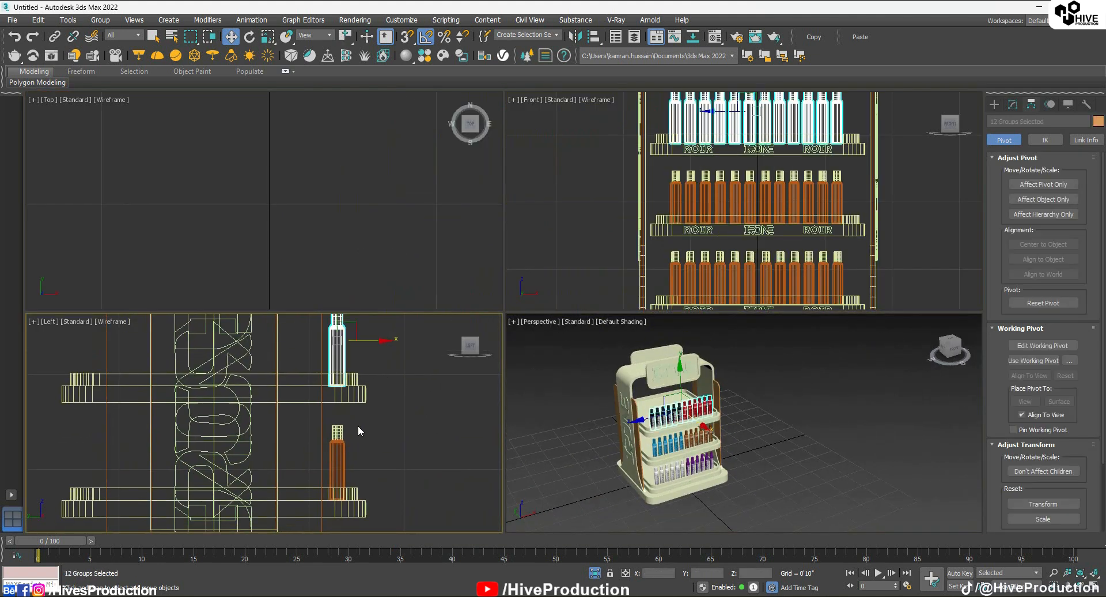
{"action": "left_click", "coordinate": [341, 455], "text": "ctrl"}
{"action": "middle_click_drag", "start_coordinate": [354, 483], "coordinate": [371, 374]}
{"action": "left_click", "coordinate": [360, 464], "text": "ctrl"}
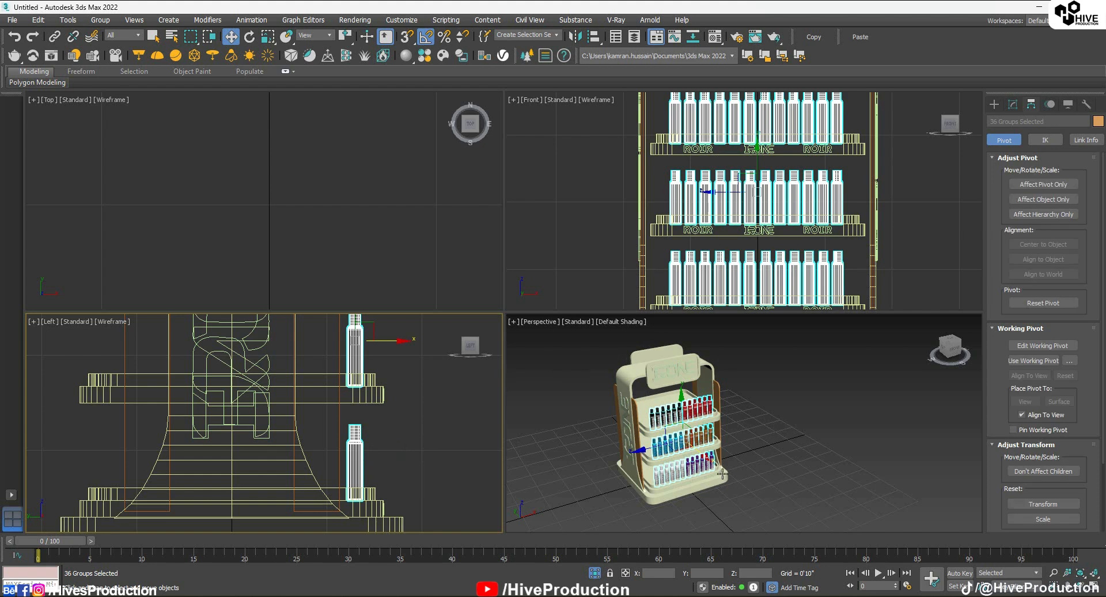
Clone the bottle rows toward the back of the shelves as five instances and delete the rearmost row on each shelf
{"action": "key", "text": "alt+w"}
{"action": "scroll", "coordinate": [630, 306], "scroll_direction": "down", "scroll_amount": 2}
{"action": "left_click_drag", "start_coordinate": [629, 306], "coordinate": [589, 298], "text": "shift"}
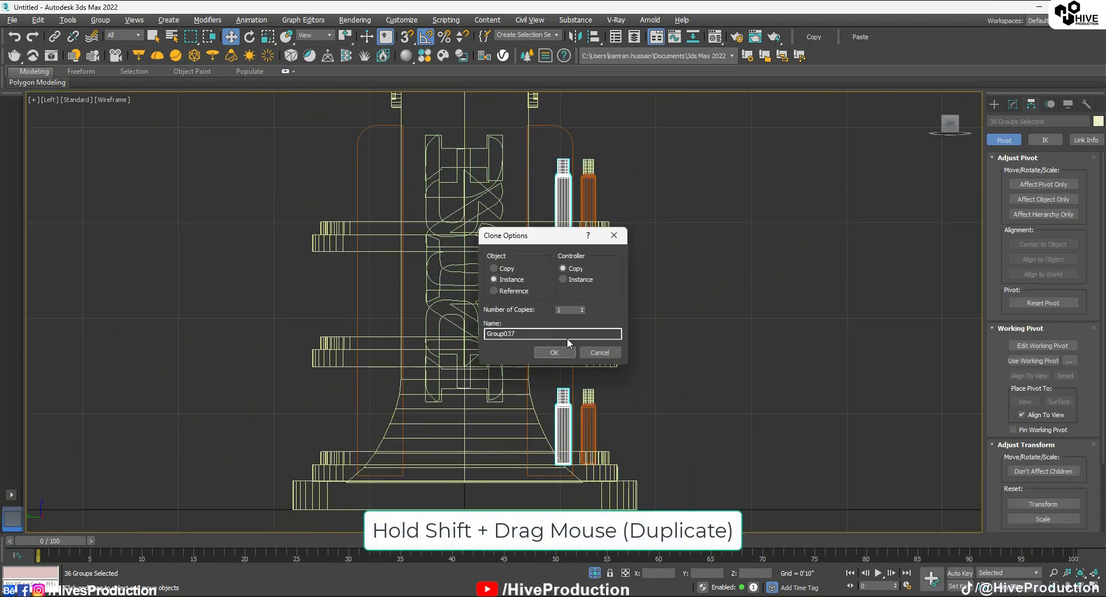
{"action": "left_click", "coordinate": [563, 351]}
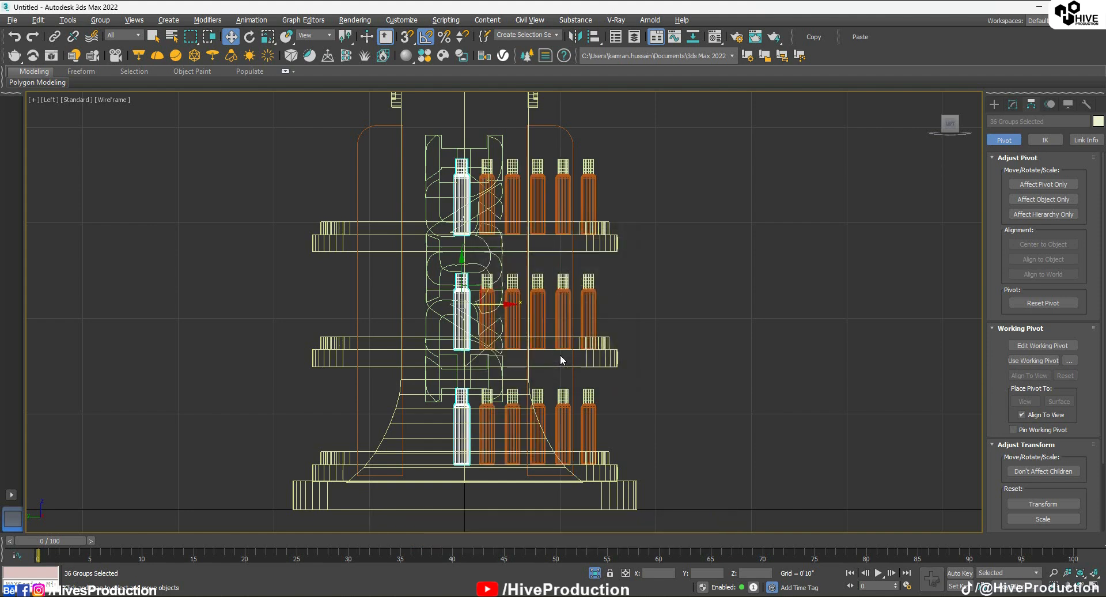
{"action": "key", "text": "ctrl+d"}
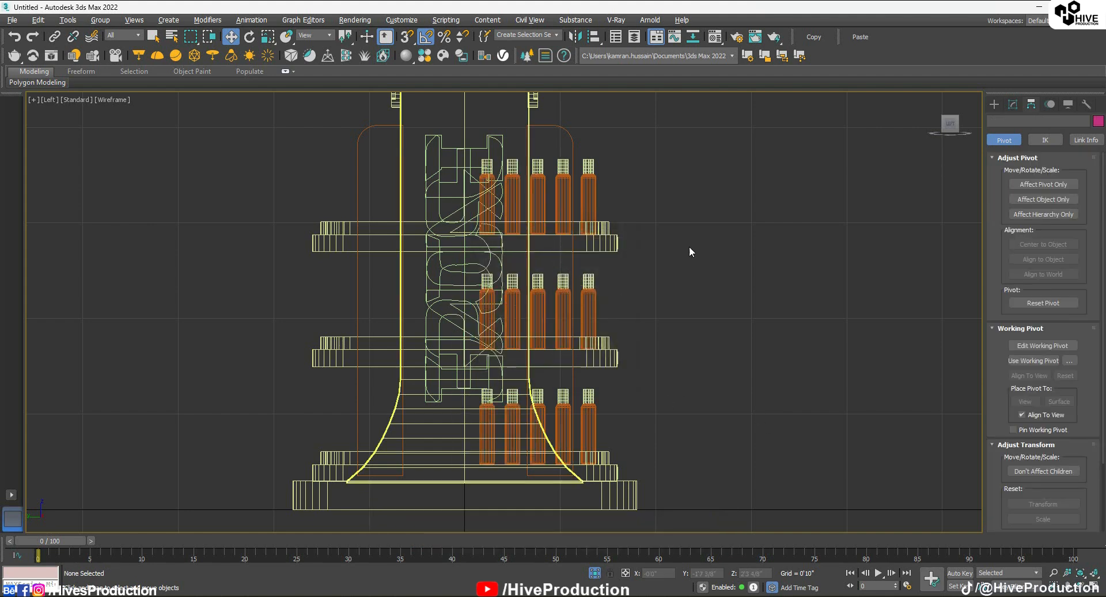
Select every bottle on the three shelves in the front view
{"action": "key", "text": "alt+w"}
{"action": "left_click", "coordinate": [778, 458]}
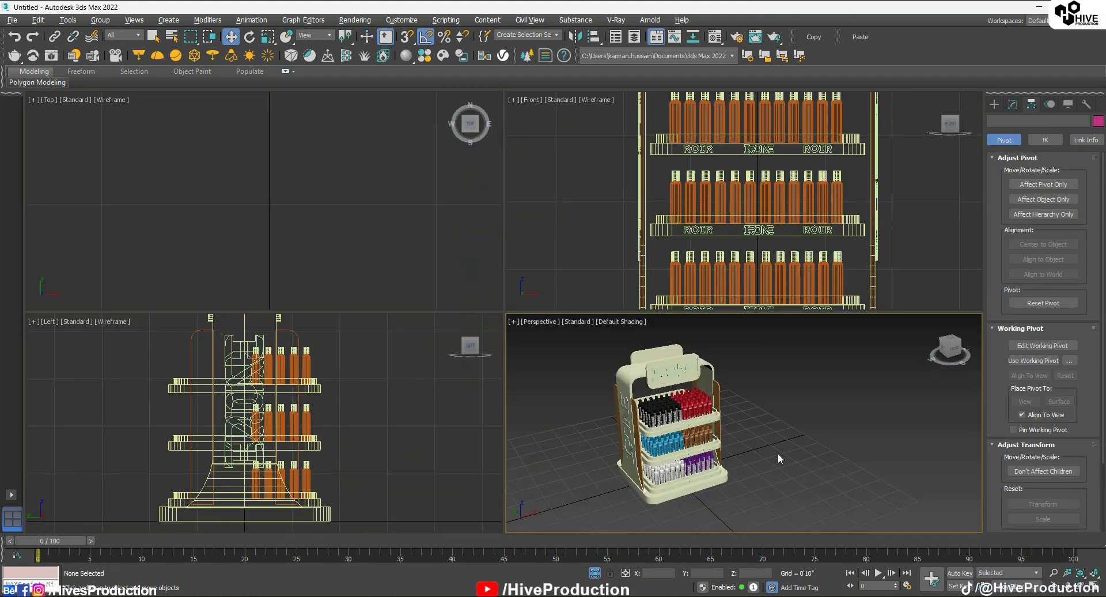
{"action": "left_click", "coordinate": [815, 154]}
{"action": "key", "text": "alt+w"}
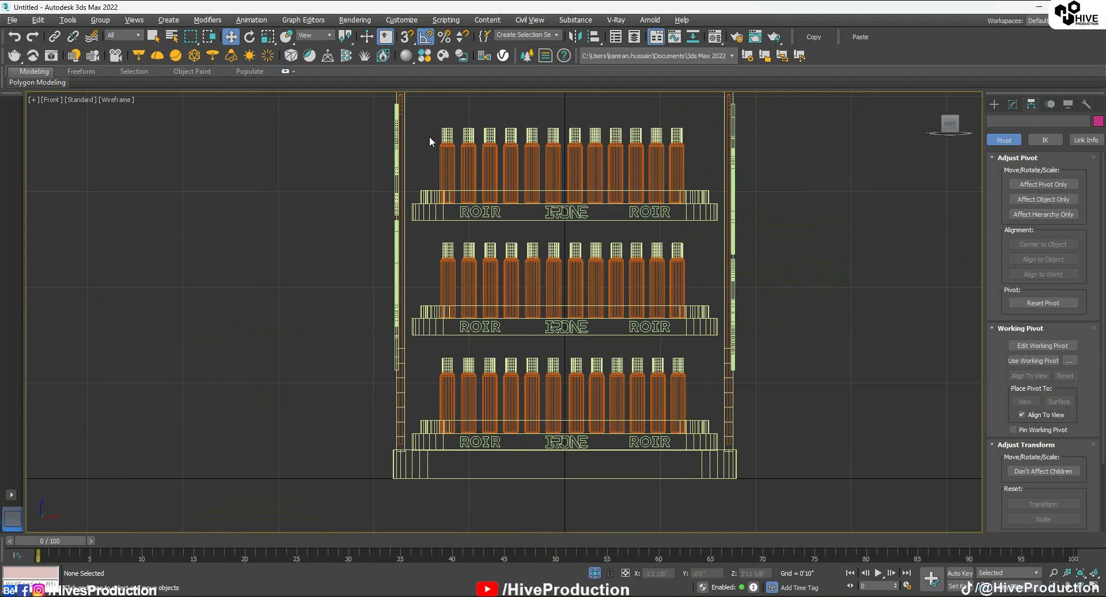
{"action": "left_click_drag", "start_coordinate": [682, 162], "coordinate": [683, 164]}
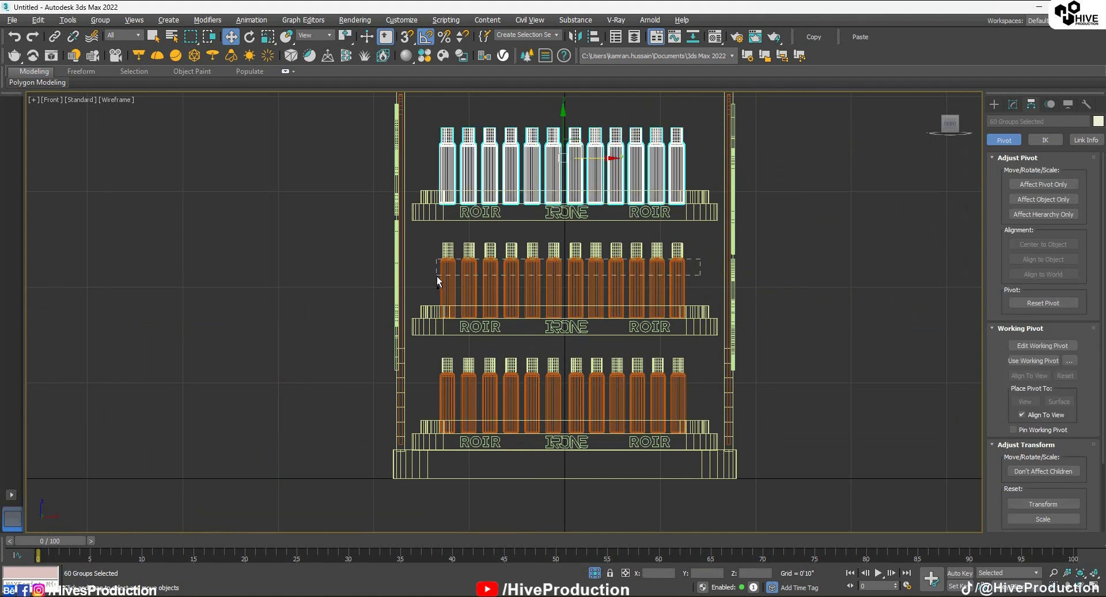
{"action": "left_click_drag", "start_coordinate": [437, 280], "coordinate": [437, 282], "text": "ctrl"}
{"action": "left_click_drag", "start_coordinate": [695, 407], "coordinate": [695, 408], "text": "ctrl"}
{"action": "key", "text": "alt+w"}
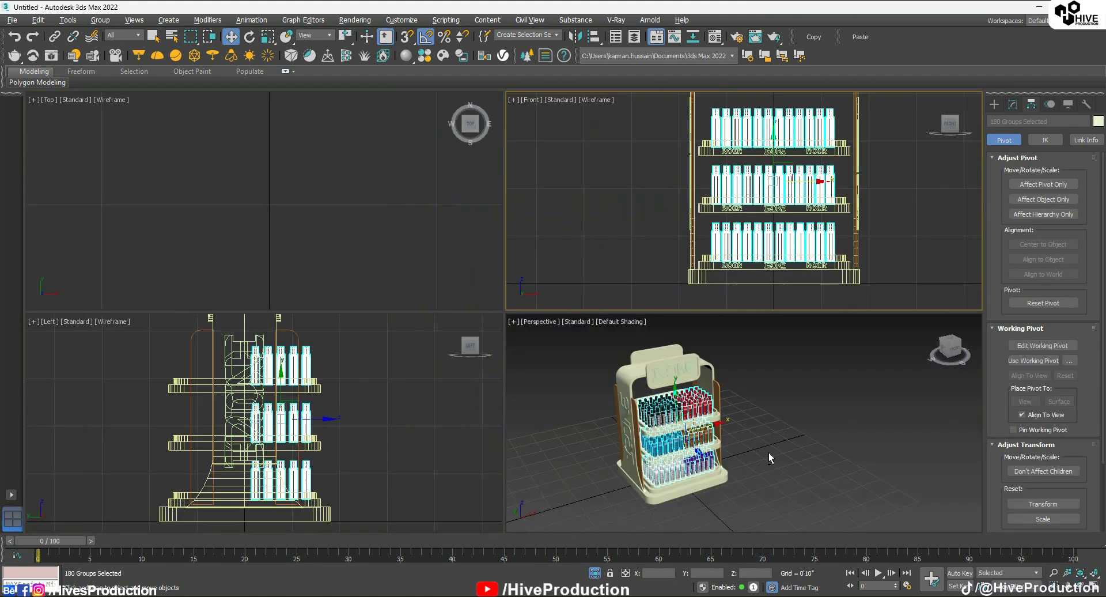
Clone the selected bottles out behind the stand in the perspective view and rotate the copies 180 degrees about Z
{"action": "right_click", "coordinate": [741, 457]}
{"action": "key", "text": "alt+w"}
{"action": "middle_click_drag", "start_coordinate": [417, 329], "coordinate": [545, 333]}
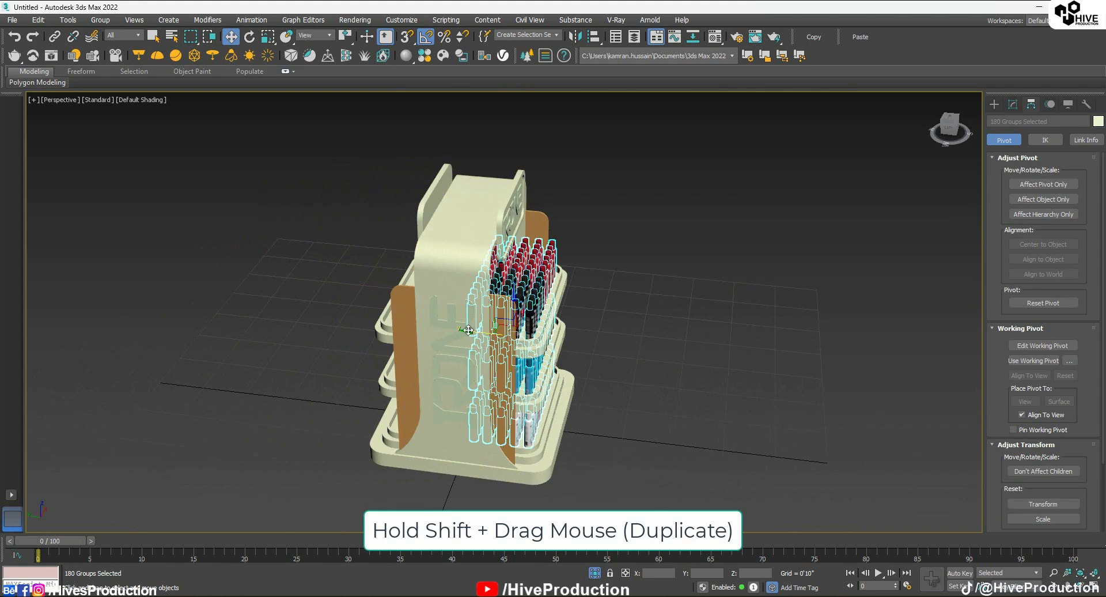
{"action": "left_click_drag", "start_coordinate": [473, 331], "coordinate": [240, 308], "text": "shift"}
{"action": "left_click", "coordinate": [554, 352]}
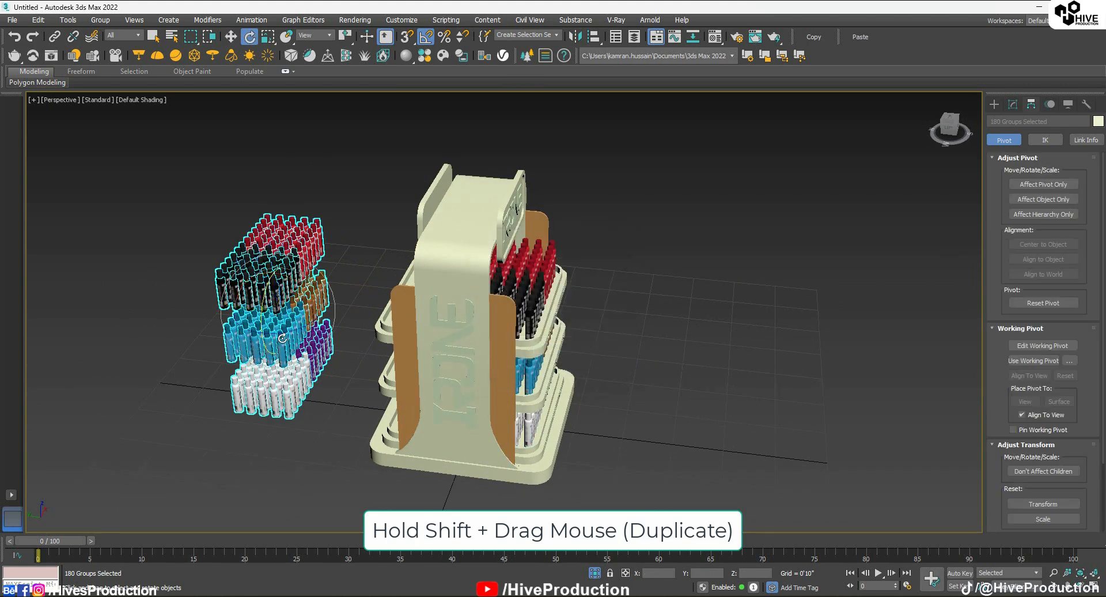
{"action": "key", "text": "e"}
{"action": "mouse_move", "coordinate": [283, 335]}
{"action": "left_mouse_down"}
{"action": "mouse_move", "coordinate": [394, 300]}
{"action": "mouse_move", "coordinate": [387, 320]}
{"action": "left_mouse_up"}
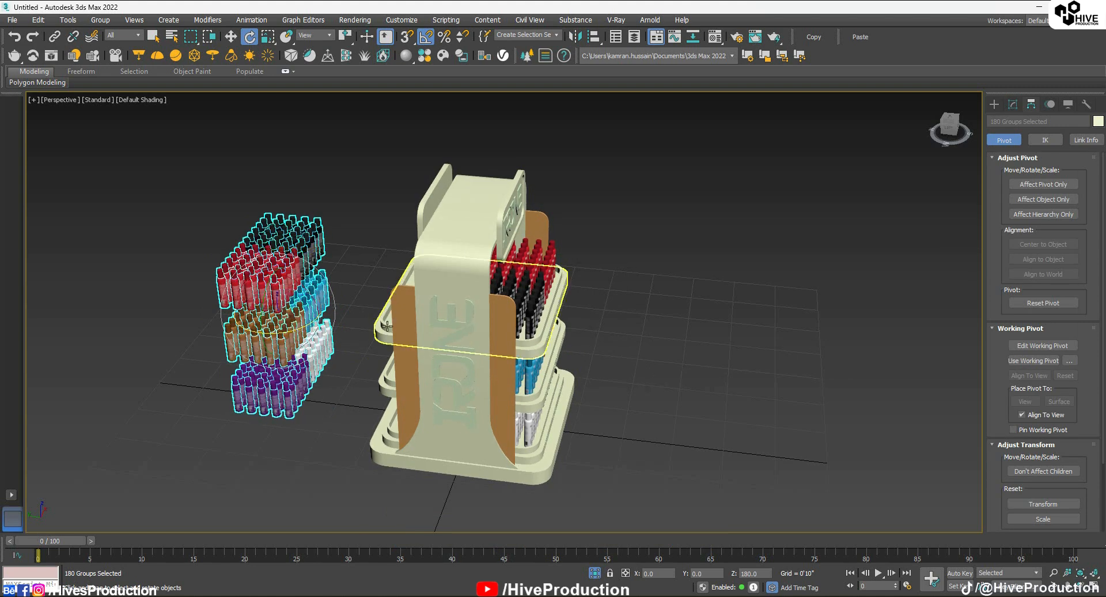
Move the rotated bottle copies onto the rear half of the shelves in the left view
{"action": "key", "text": "alt+w"}
{"action": "right_click", "coordinate": [436, 470]}
{"action": "key", "text": "alt+w"}
{"action": "key", "text": "w"}
{"action": "mouse_move", "coordinate": [131, 304]}
{"action": "left_mouse_down"}
{"action": "mouse_move", "coordinate": [426, 305]}
{"action": "mouse_move", "coordinate": [412, 309]}
{"action": "left_mouse_up"}
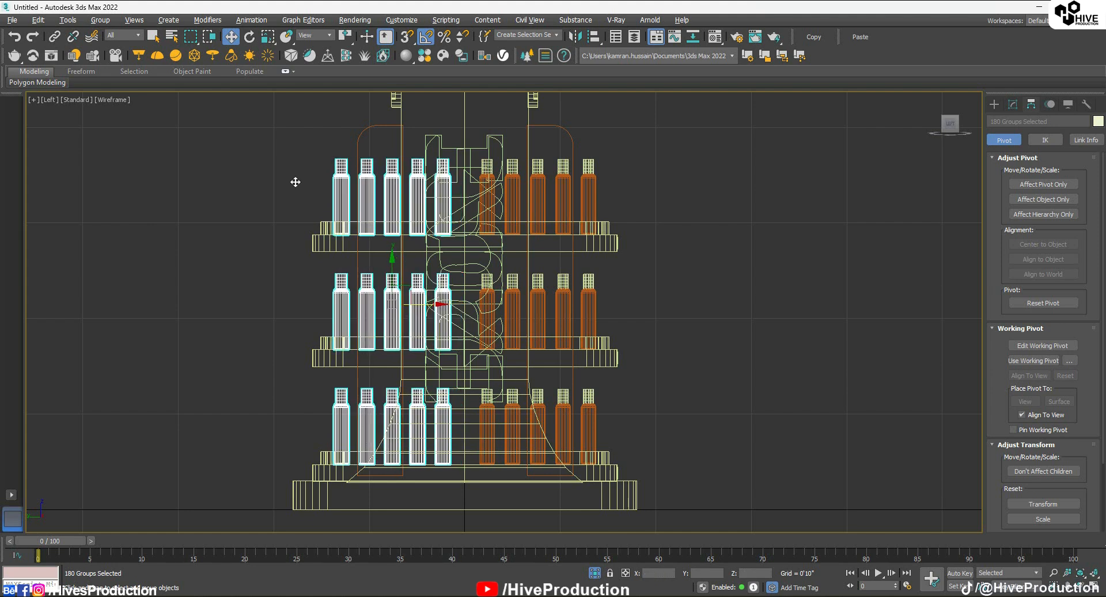
Reduce the selection to the innermost rear row on each shelf and clone it into the gap at the shelf centre
{"action": "left_click_drag", "start_coordinate": [414, 468], "coordinate": [428, 475], "text": "alt"}
{"action": "left_click_drag", "start_coordinate": [464, 305], "coordinate": [487, 313], "text": "shift"}
{"action": "left_click", "coordinate": [556, 353]}
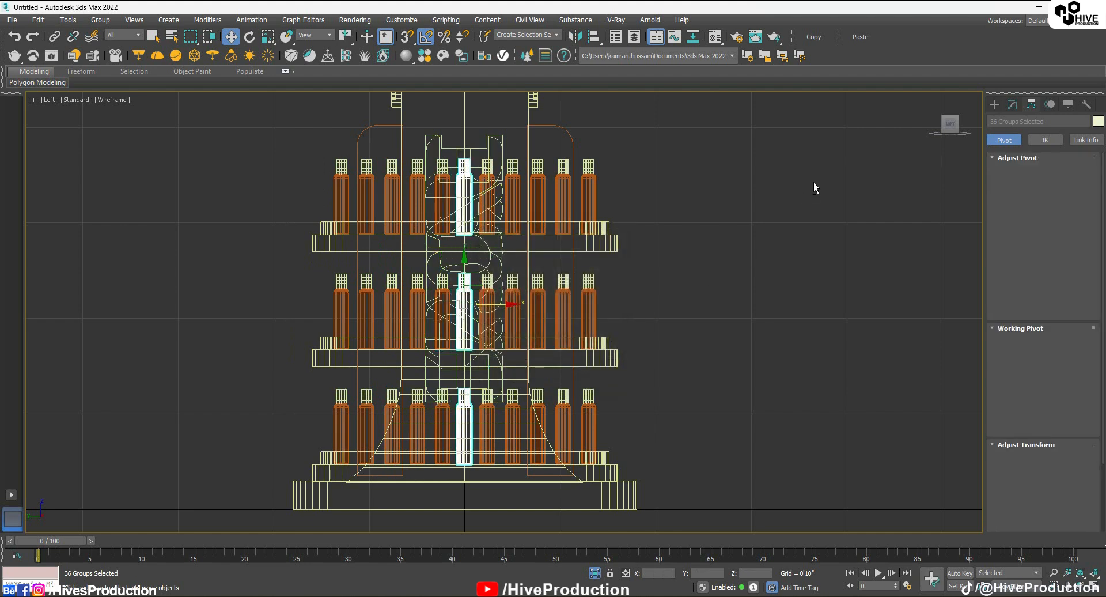
Select all bottles on the three shelves in the front view and group them as "Bottles"
{"action": "key", "text": "alt+w"}
{"action": "key", "text": "alt+w"}
{"action": "left_click_drag", "start_coordinate": [639, 154], "coordinate": [686, 165]}
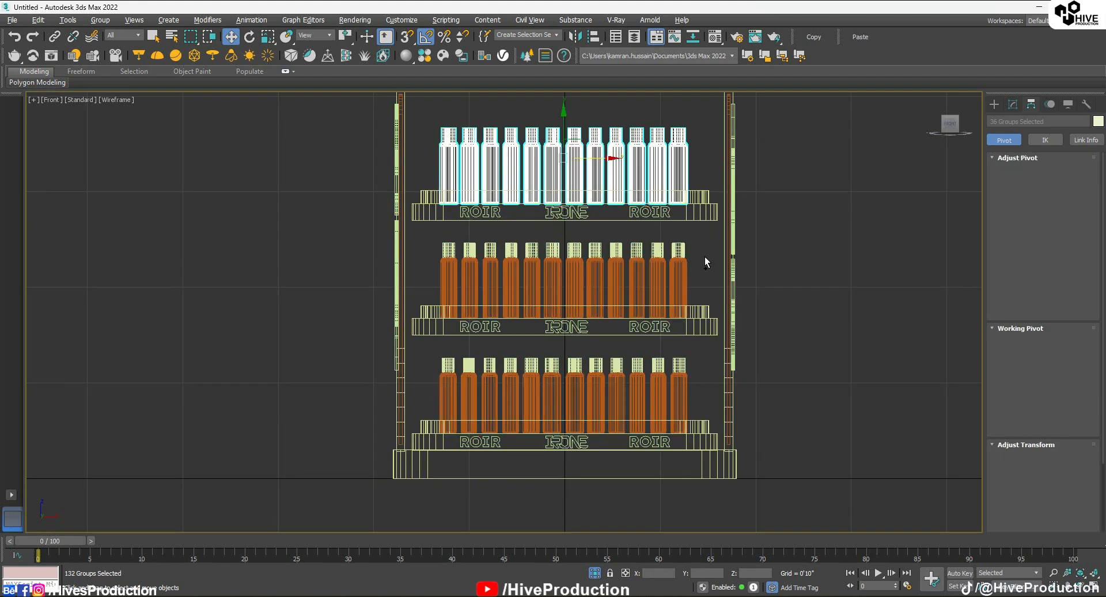
{"action": "left_click_drag", "start_coordinate": [696, 251], "coordinate": [409, 280], "text": "ctrl"}
{"action": "left_click_drag", "start_coordinate": [719, 391], "coordinate": [719, 392], "text": "ctrl"}
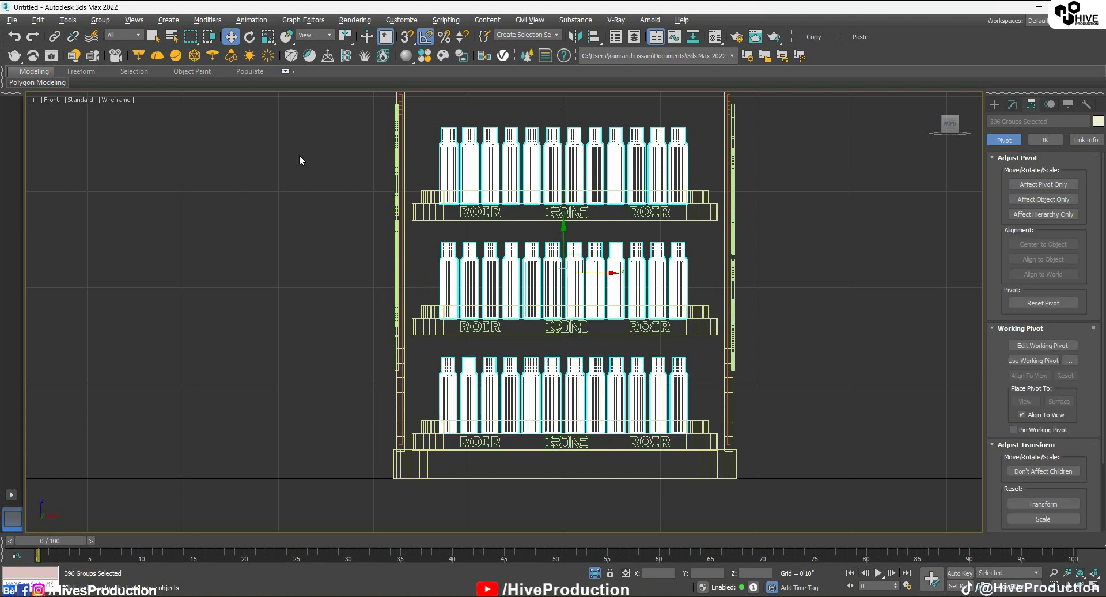
{"action": "left_click", "coordinate": [100, 19]}
{"action": "left_click", "coordinate": [109, 37]}
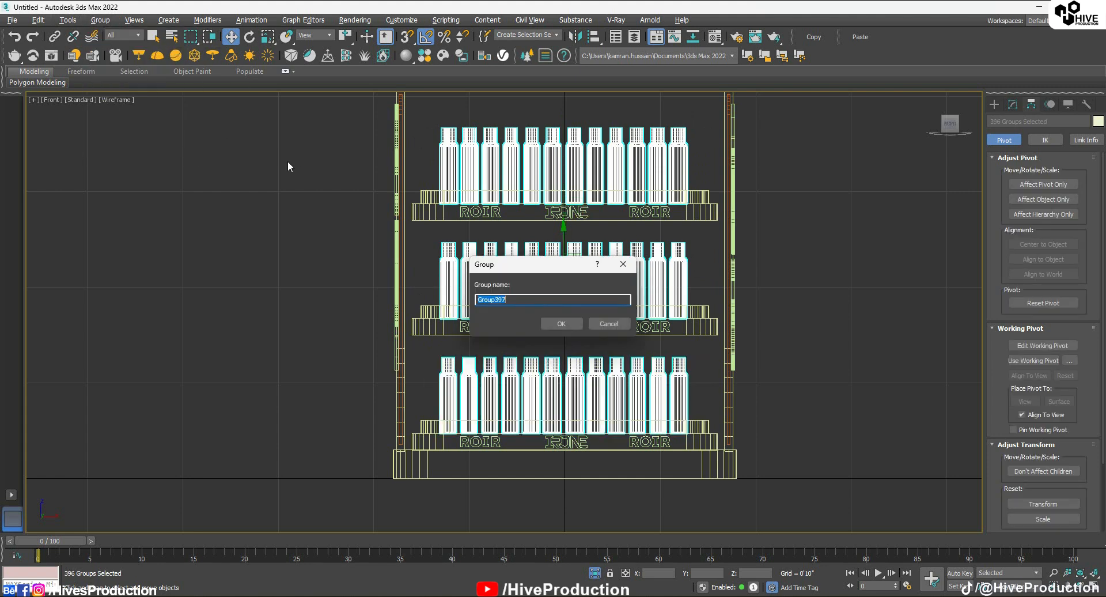
{"action": "type", "text": "Bottles"}
{"action": "key", "text": "Return"}
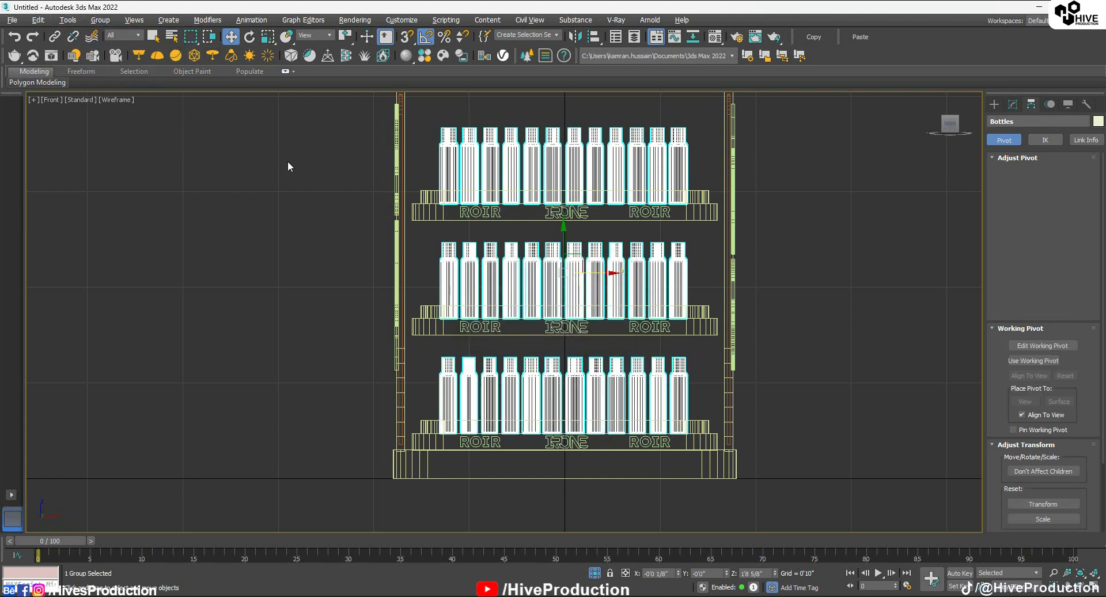
Deselect the bottle group and examine the stocked shelves up close in the perspective view
{"action": "key", "text": "alt+w"}
{"action": "middle_click", "coordinate": [859, 436]}
{"action": "key", "text": "alt+w"}
{"action": "left_click", "coordinate": [753, 429]}
{"action": "middle_click_drag", "start_coordinate": [753, 429], "coordinate": [462, 362], "text": "alt"}
{"action": "scroll", "coordinate": [582, 377], "scroll_direction": "up", "scroll_amount": 5}
{"action": "scroll", "coordinate": [785, 389], "scroll_direction": "up", "scroll_amount": 3}
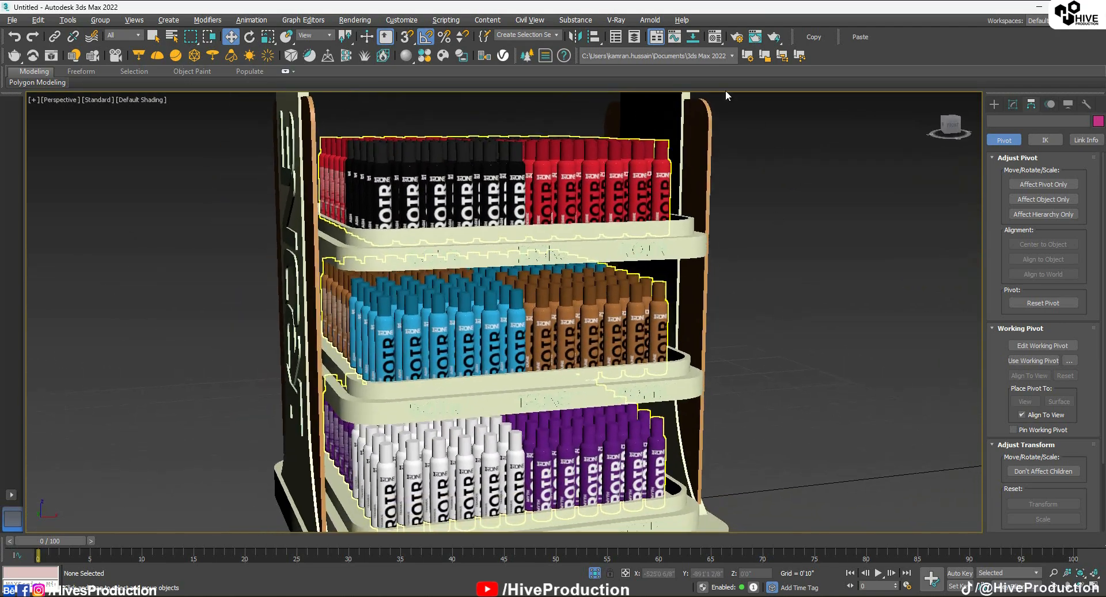
Make the empty material slot after the white bottle material a VRayMtl, keeping the Material Editor clear of the shelves
{"action": "key", "text": "m"}
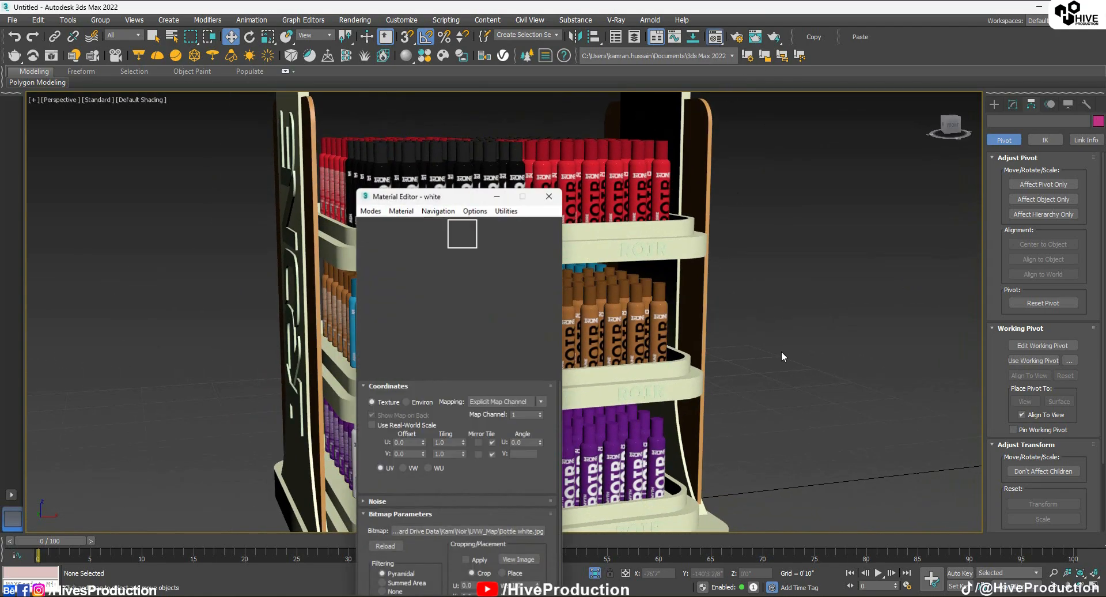
{"action": "left_click", "coordinate": [500, 236]}
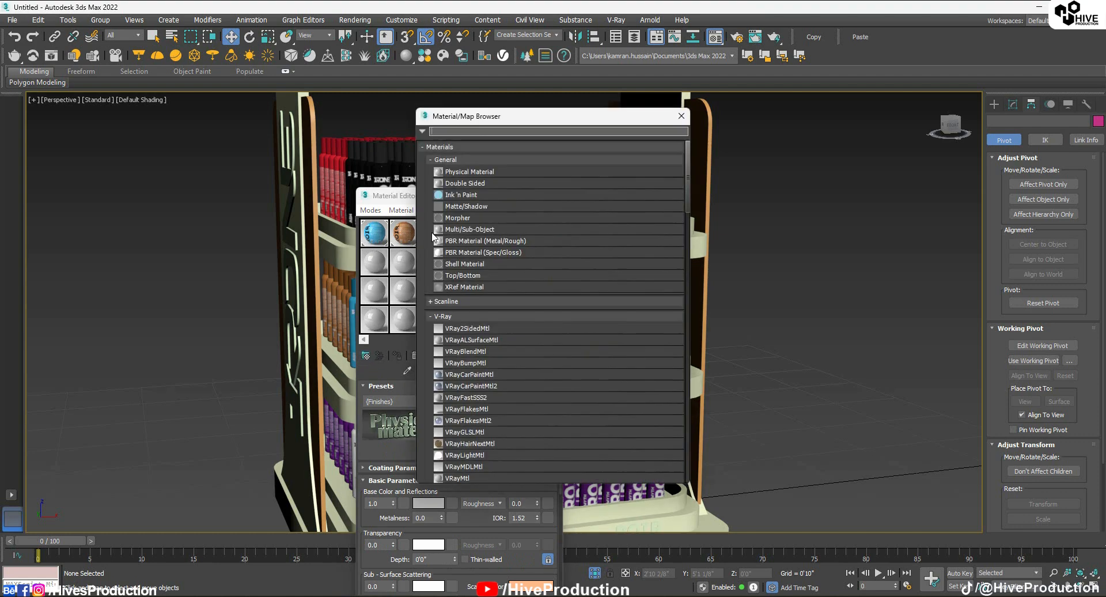
{"action": "scroll", "coordinate": [496, 430], "scroll_direction": "down", "scroll_amount": 2}
{"action": "double_click", "coordinate": [473, 424]}
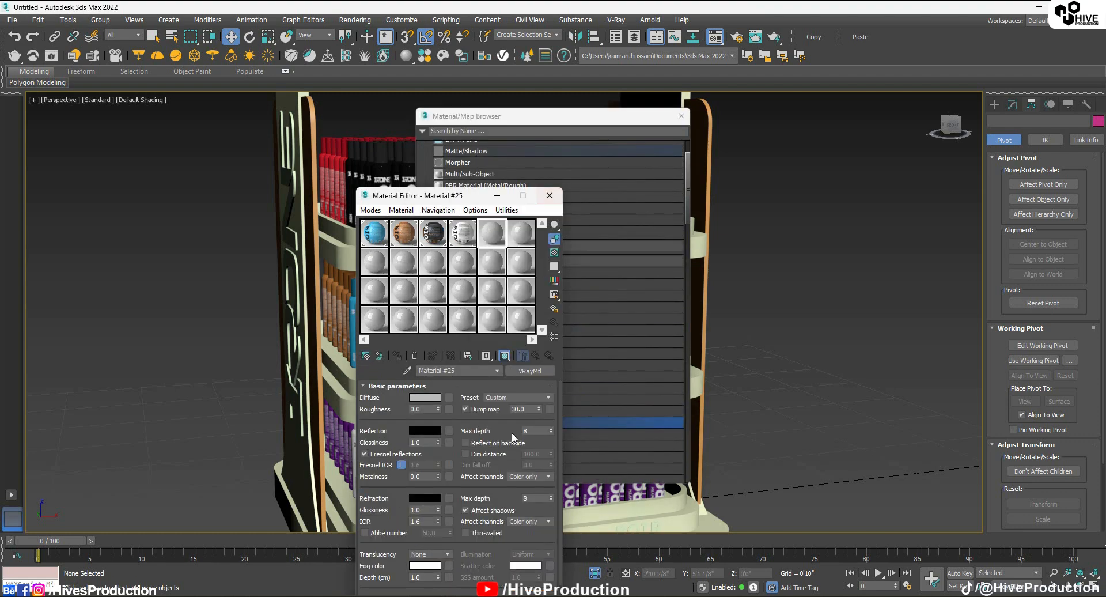
{"action": "left_click_drag", "start_coordinate": [414, 195], "coordinate": [809, 51]}
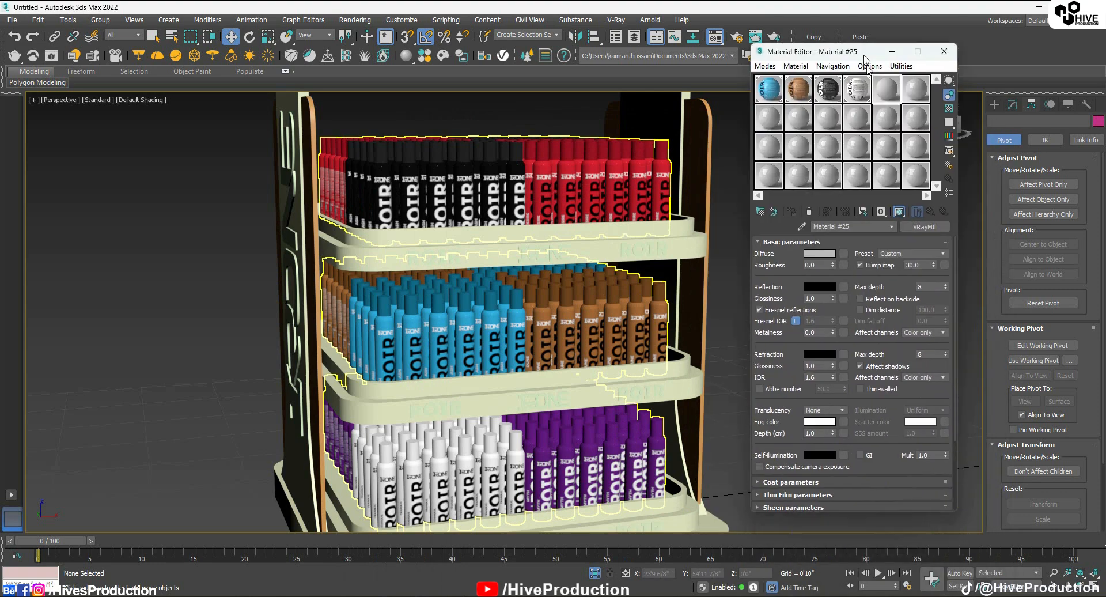
Set the new VRay material's diffuse colour to RGB 5, 5, 5
{"action": "left_click", "coordinate": [819, 253]}
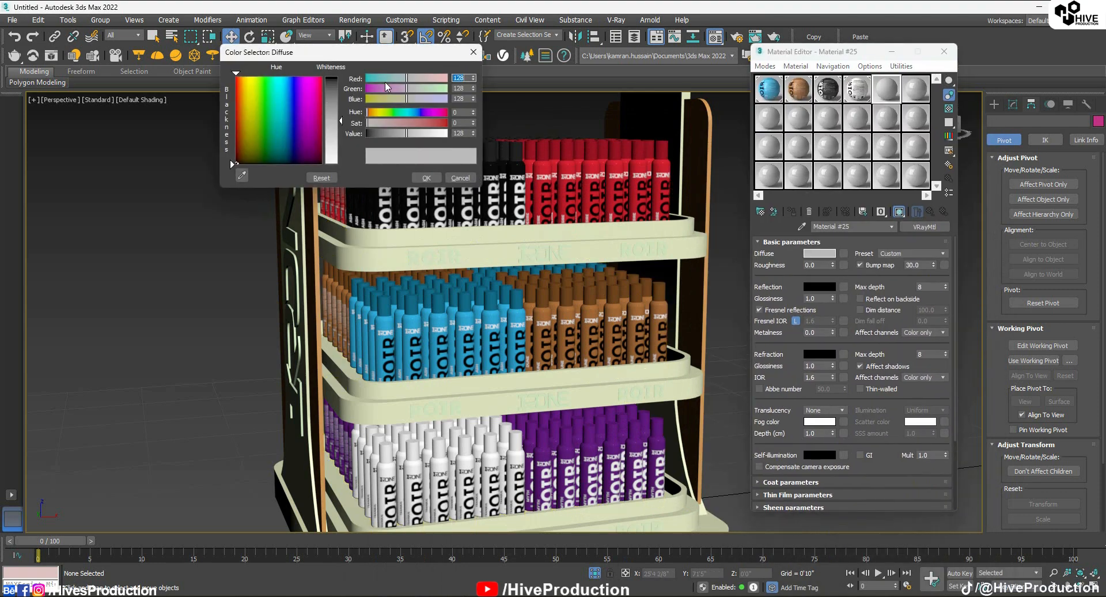
{"action": "type", "text": "5"}
{"action": "key", "text": "Tab"}
{"action": "type", "text": "5"}
{"action": "key", "text": "Tab"}
{"action": "type", "text": "5"}
{"action": "key", "text": "Return"}
{"action": "left_click", "coordinate": [431, 181]}
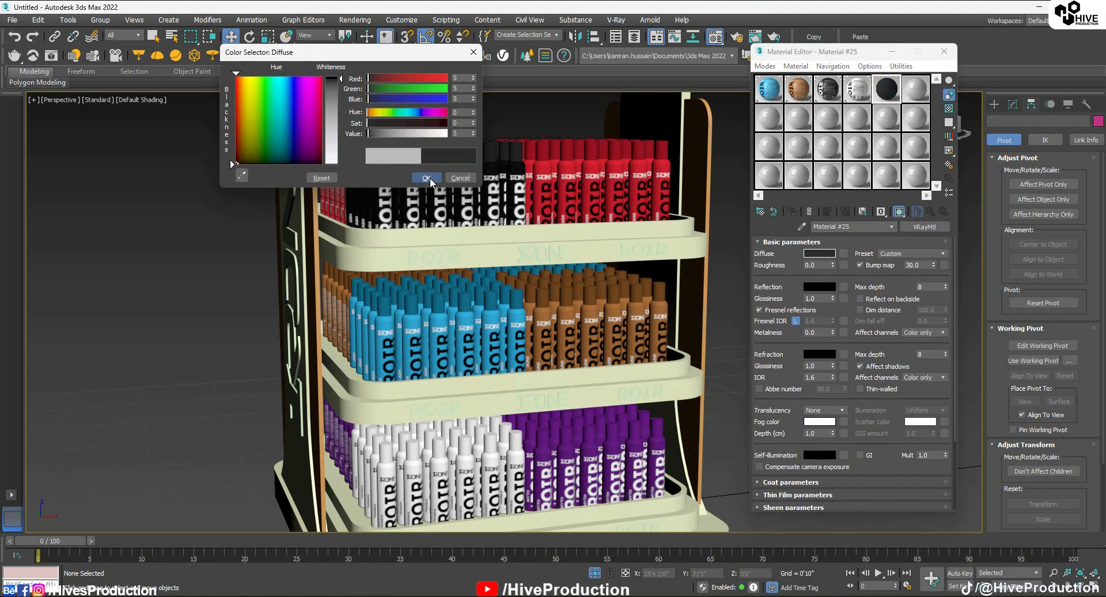
Set the black material's reflection colour to RGB 55, 55, 55 and its reflection glossiness to 0.85
{"action": "left_click", "coordinate": [818, 286]}
{"action": "left_click", "coordinate": [340, 96]}
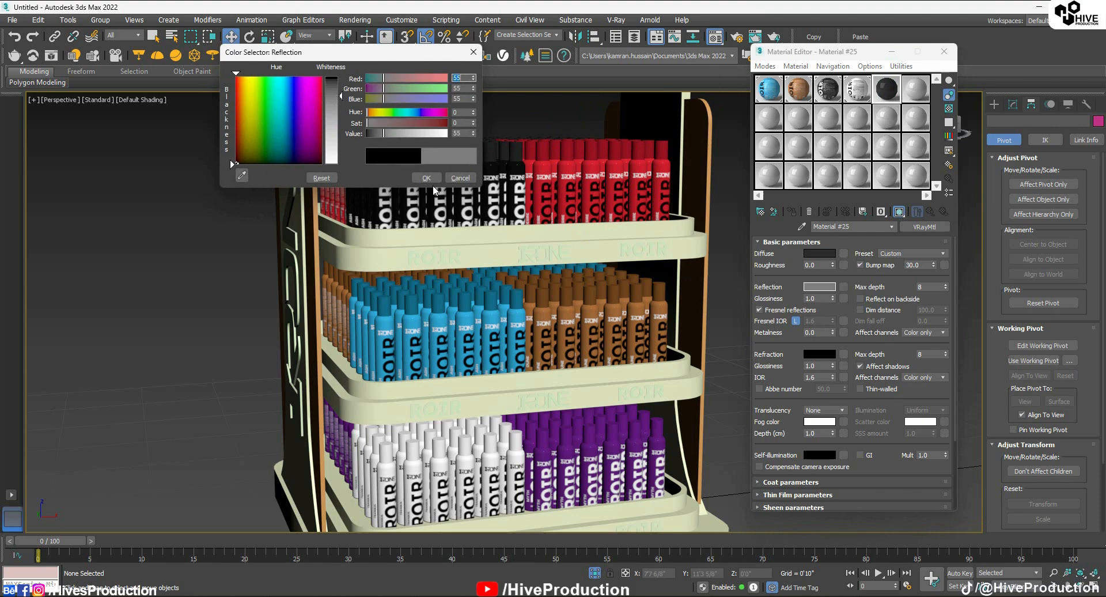
{"action": "left_click", "coordinate": [432, 180]}
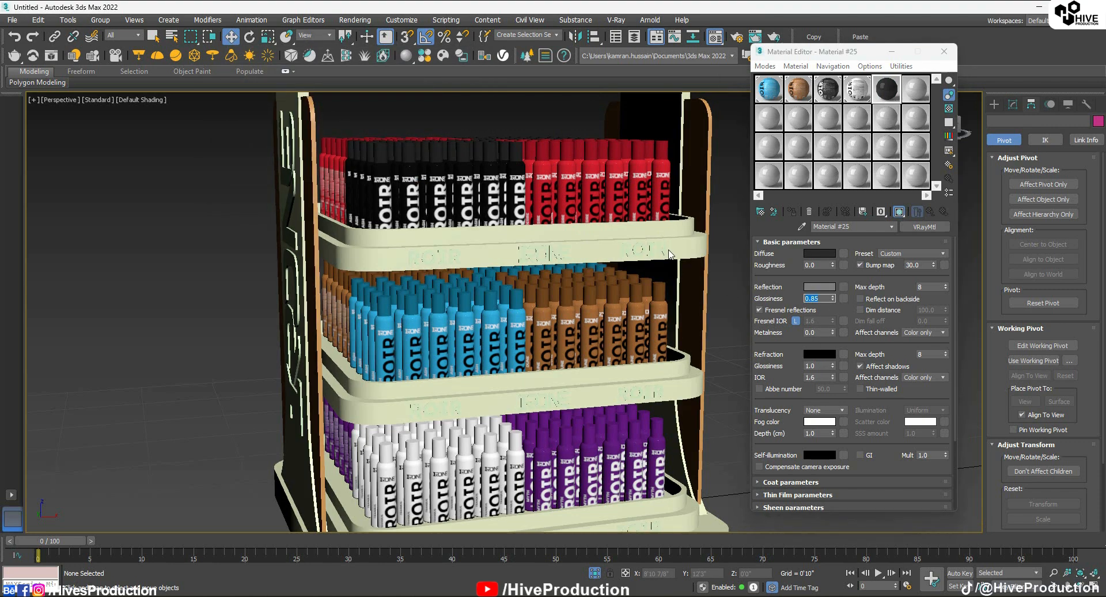
Assign the black material to the stand's frame, three shelves, base and both header signs, renaming it Black_Base
{"action": "left_click", "coordinate": [692, 243]}
{"action": "left_click", "coordinate": [664, 134], "text": "ctrl"}
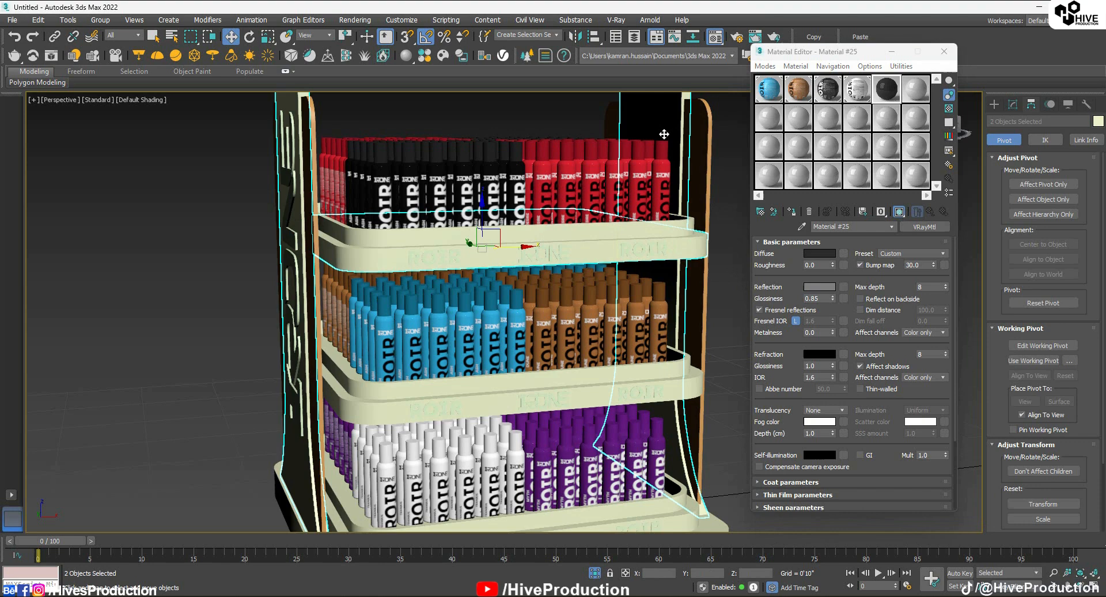
{"action": "left_click", "coordinate": [677, 501], "text": "ctrl"}
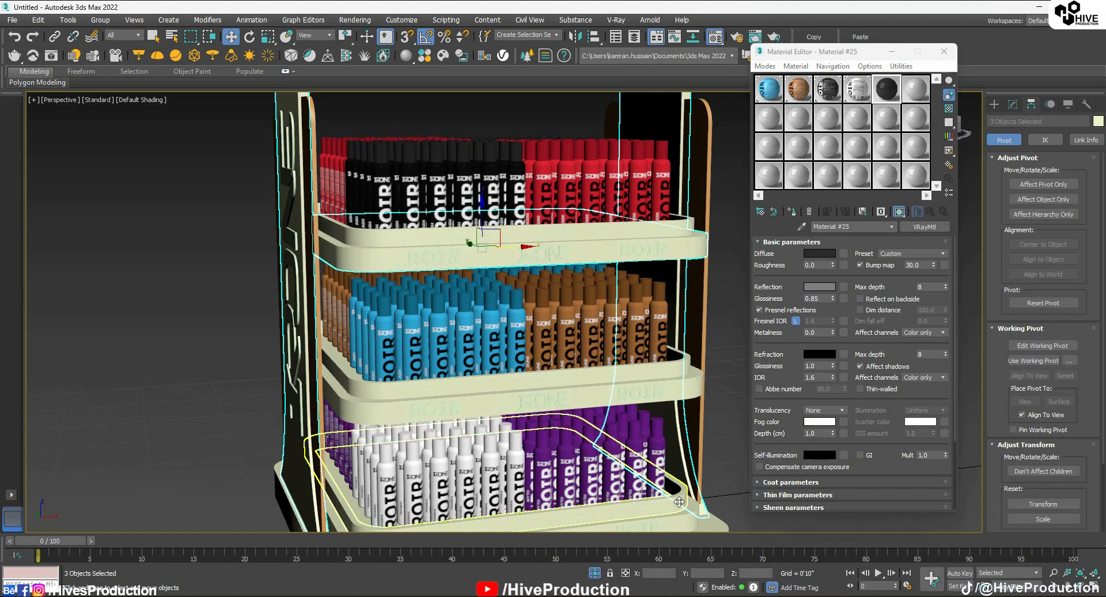
{"action": "left_click", "coordinate": [678, 501], "text": "ctrl"}
{"action": "left_click", "coordinate": [674, 387], "text": "ctrl"}
{"action": "left_click", "coordinate": [689, 515], "text": "ctrl"}
{"action": "left_click", "coordinate": [706, 521], "text": "ctrl"}
{"action": "middle_click_drag", "start_coordinate": [665, 443], "coordinate": [619, 253]}
{"action": "scroll", "coordinate": [619, 253], "scroll_direction": "down", "scroll_amount": 5}
{"action": "middle_click_drag", "start_coordinate": [414, 138], "coordinate": [472, 301], "text": "alt"}
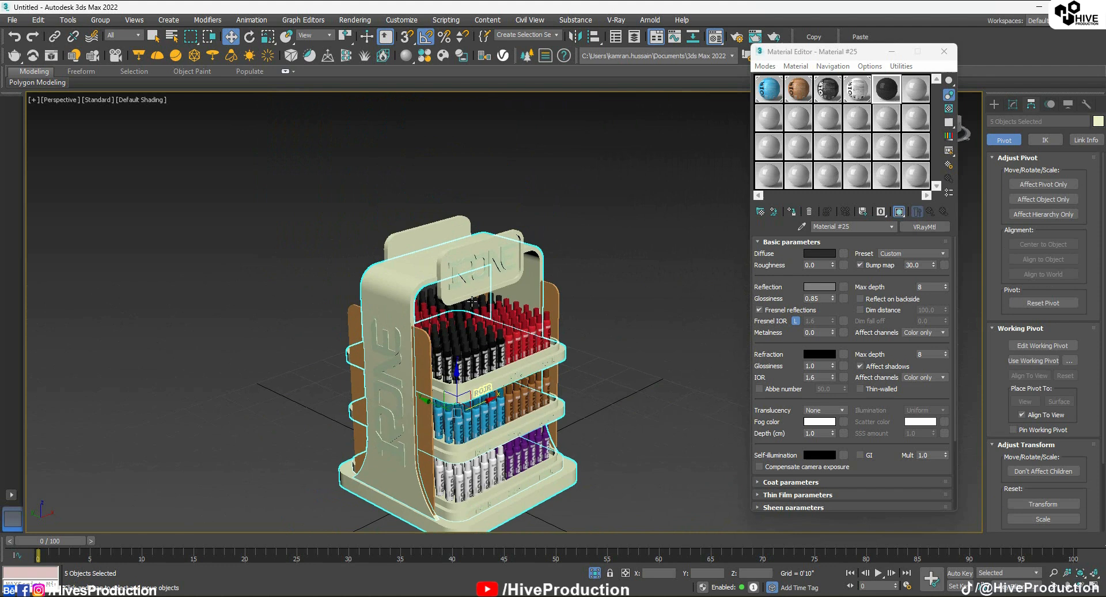
{"action": "left_click", "coordinate": [439, 270], "text": "ctrl"}
{"action": "left_click", "coordinate": [427, 231], "text": "ctrl"}
{"action": "left_click", "coordinate": [791, 211]}
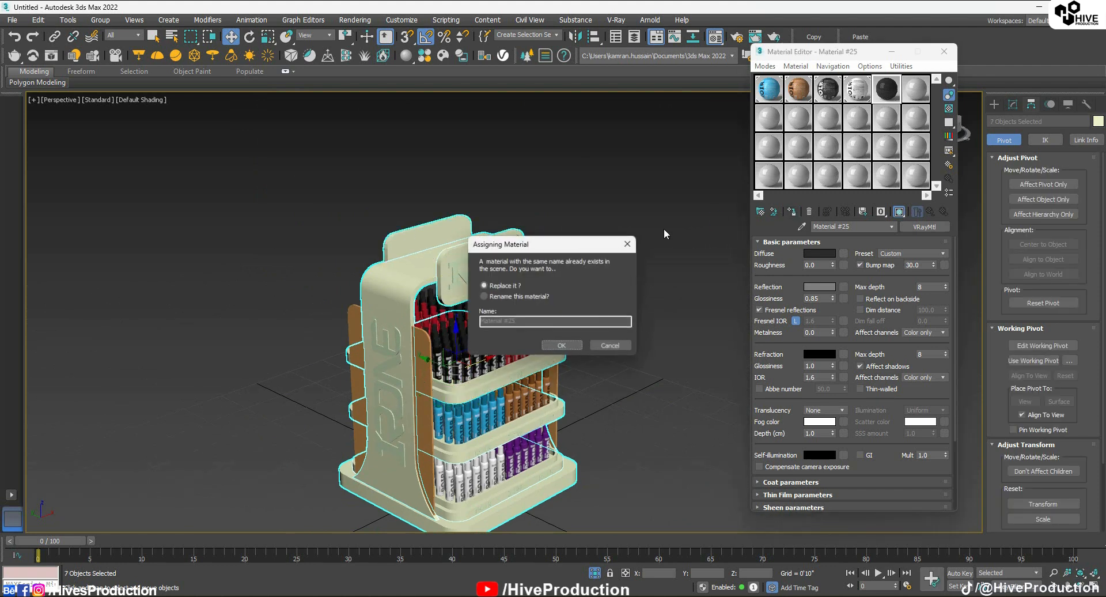
{"action": "left_click", "coordinate": [527, 297]}
{"action": "type", "text": "Bla"}
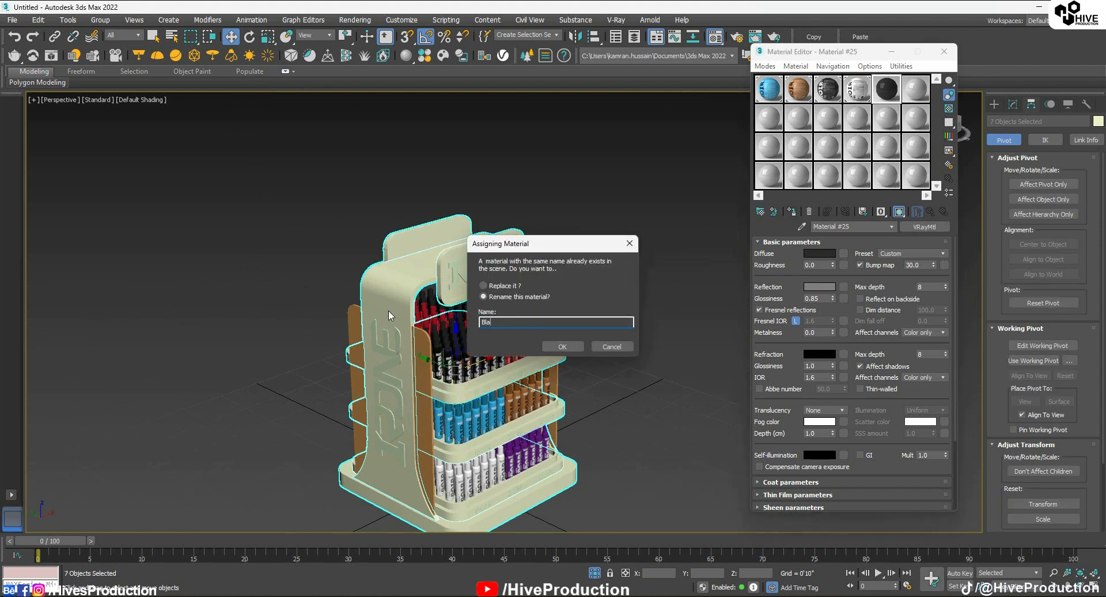
{"action": "type", "text": "ck_Base"}
{"action": "key", "text": "Return"}
{"action": "left_click", "coordinate": [621, 366]}
Copy the Black_Base material into the neighbouring slot and make the copy's diffuse colour bright sky blue
{"action": "middle_click_drag", "start_coordinate": [621, 366], "coordinate": [589, 365], "text": "alt"}
{"action": "scroll", "coordinate": [477, 320], "scroll_direction": "up", "scroll_amount": 5}
{"action": "middle_click_drag", "start_coordinate": [478, 320], "coordinate": [454, 338], "text": "alt"}
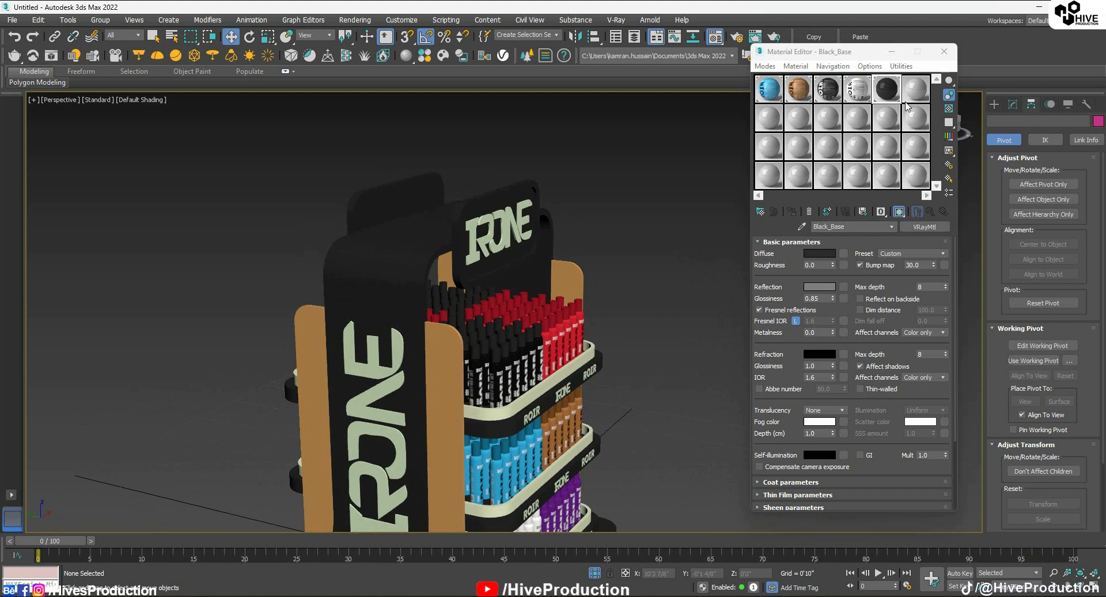
{"action": "left_click_drag", "start_coordinate": [885, 91], "coordinate": [914, 91]}
{"action": "left_click", "coordinate": [821, 254]}
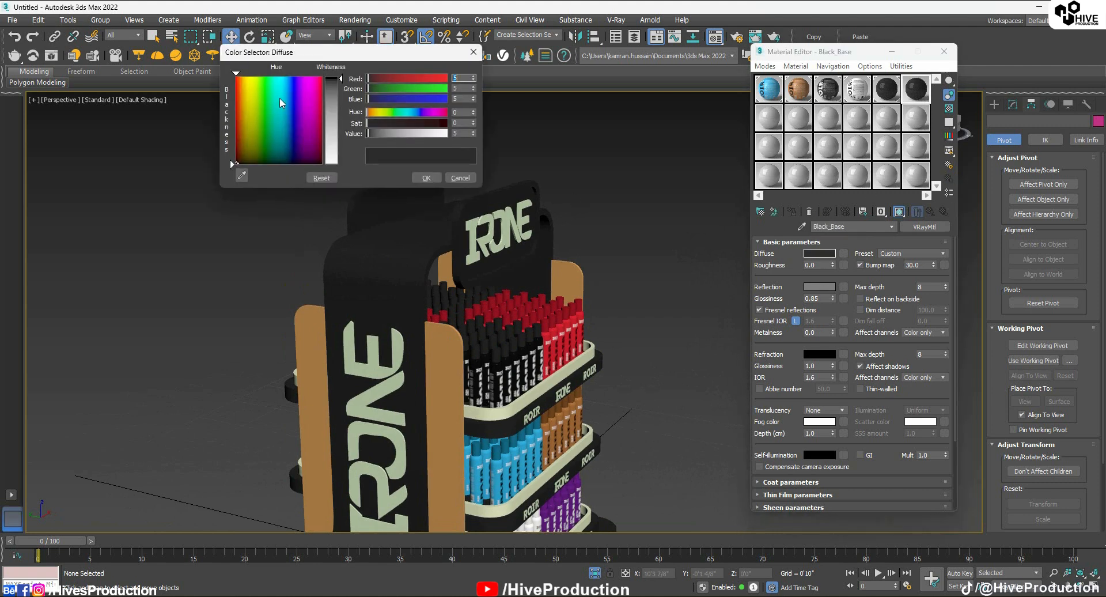
{"action": "mouse_move", "coordinate": [280, 102]}
{"action": "left_mouse_down"}
{"action": "mouse_move", "coordinate": [289, 76]}
{"action": "mouse_move", "coordinate": [283, 85]}
{"action": "left_mouse_up"}
{"action": "left_click", "coordinate": [426, 177]}
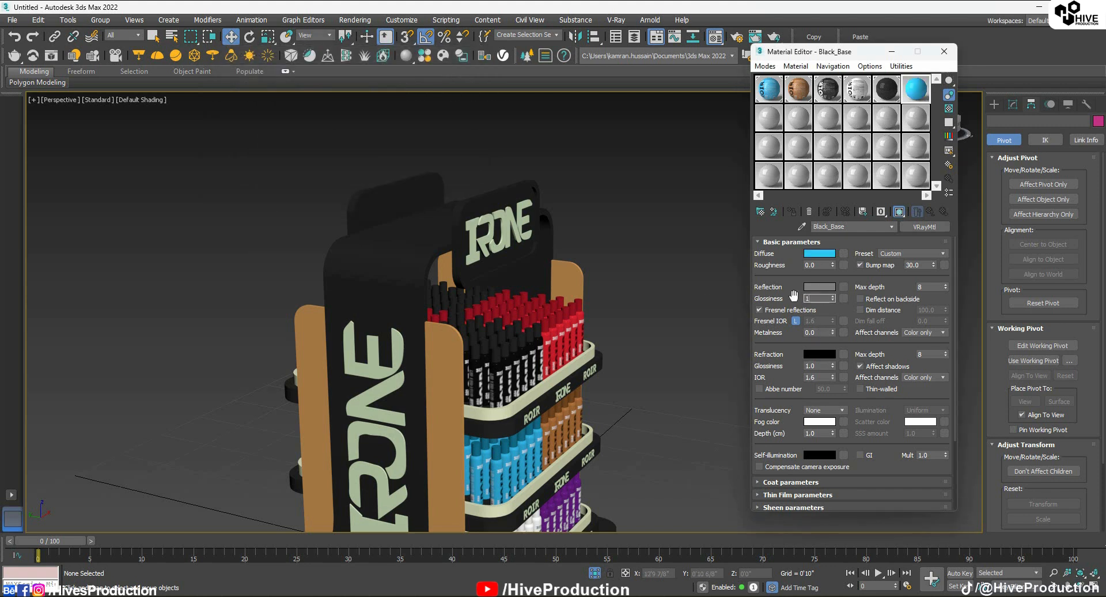
Set the blue material's reflection glossiness to 1.0 and its refraction colour to RGB 243, 243, 243
{"action": "left_click", "coordinate": [827, 354]}
{"action": "left_click", "coordinate": [336, 162]}
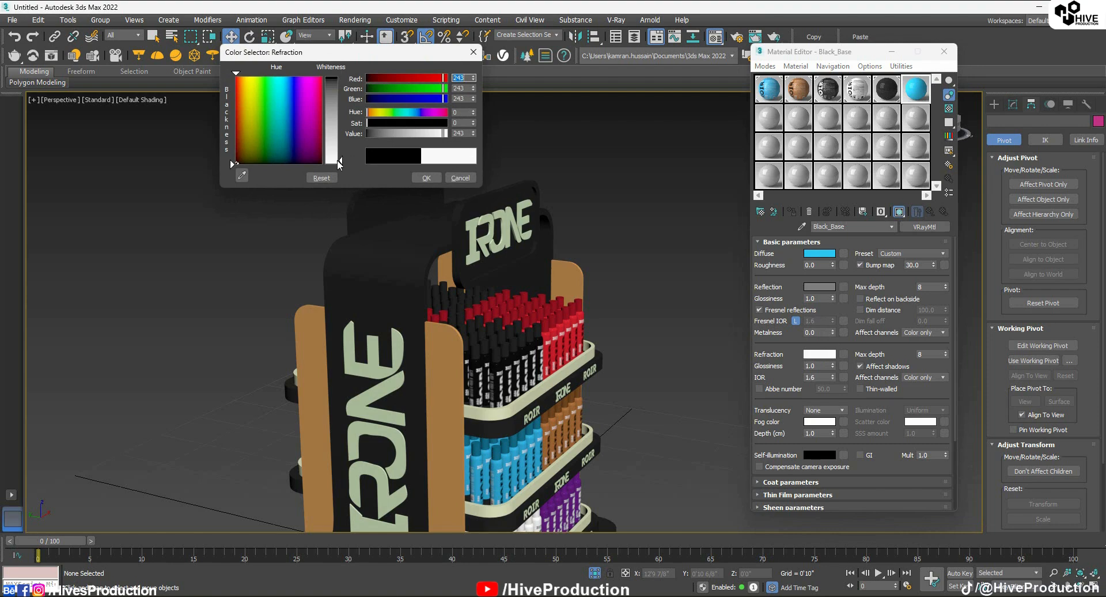
{"action": "left_click", "coordinate": [422, 178]}
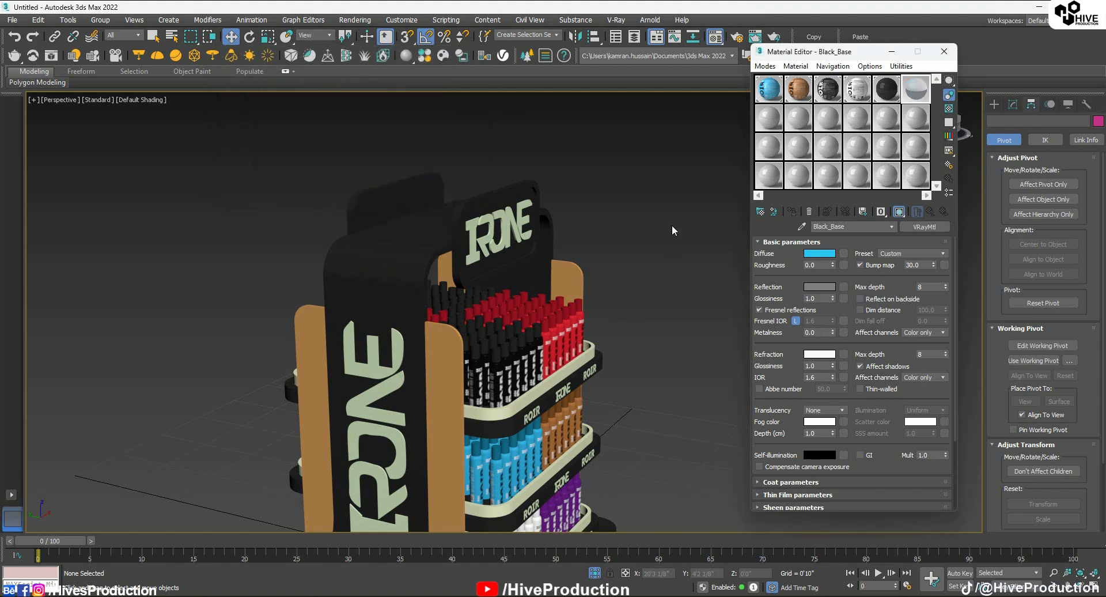
Assign the blue refractive material to the top shelf's rim and the four side panels, renaming it Glass
{"action": "left_click", "coordinate": [533, 389]}
{"action": "left_click", "coordinate": [566, 280], "text": "ctrl"}
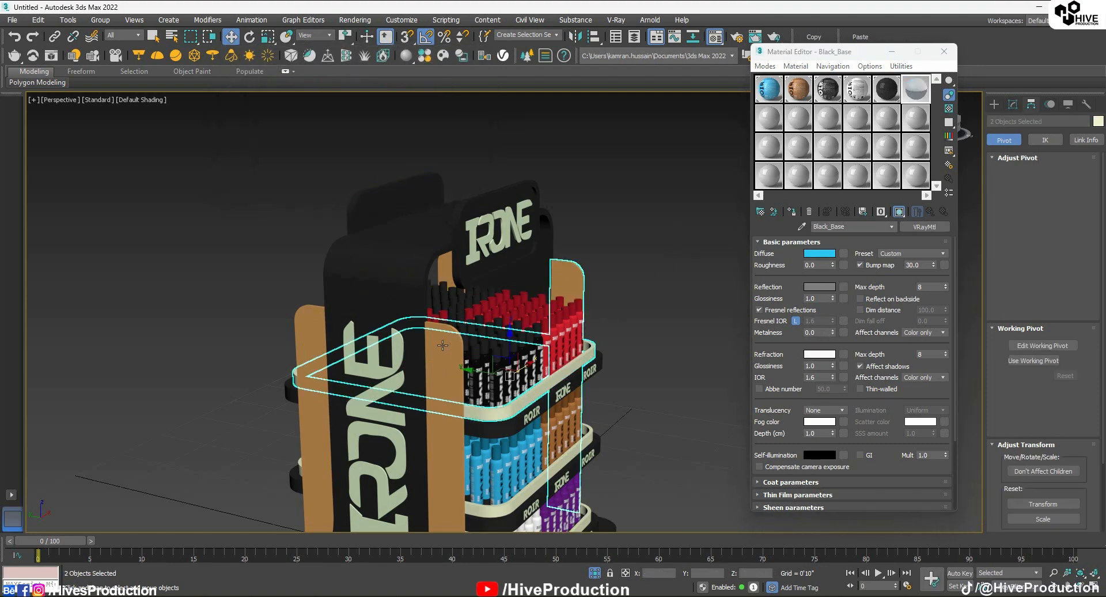
{"action": "left_click", "coordinate": [443, 345], "text": "ctrl"}
{"action": "left_click", "coordinate": [313, 341], "text": "ctrl"}
{"action": "middle_click_drag", "start_coordinate": [314, 345], "coordinate": [397, 362], "text": "alt"}
{"action": "left_click", "coordinate": [280, 305], "text": "ctrl"}
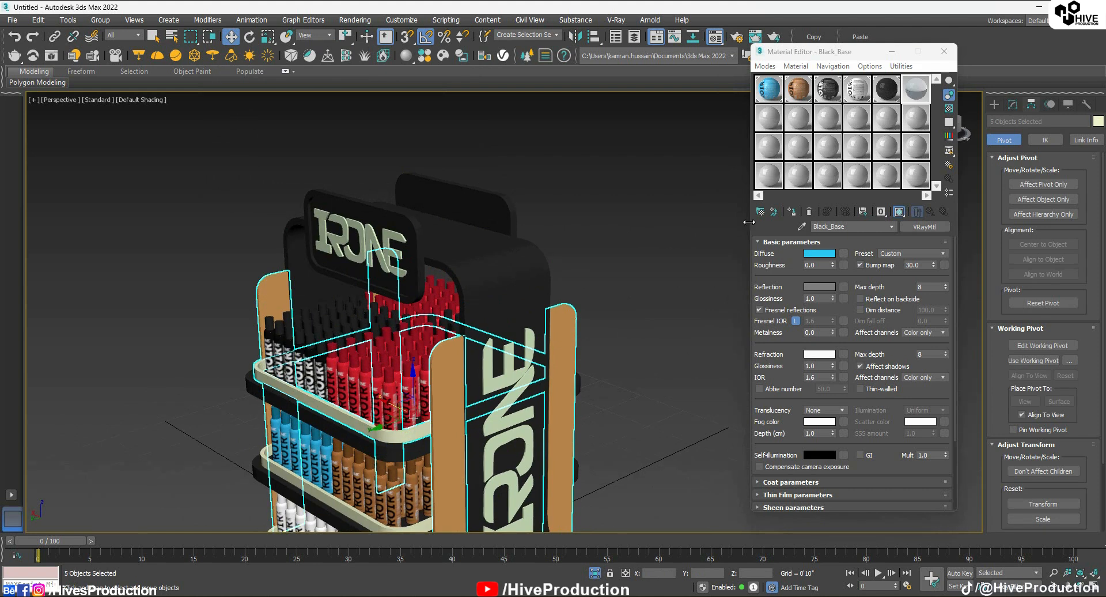
{"action": "left_click", "coordinate": [792, 211]}
{"action": "left_click", "coordinate": [483, 296]}
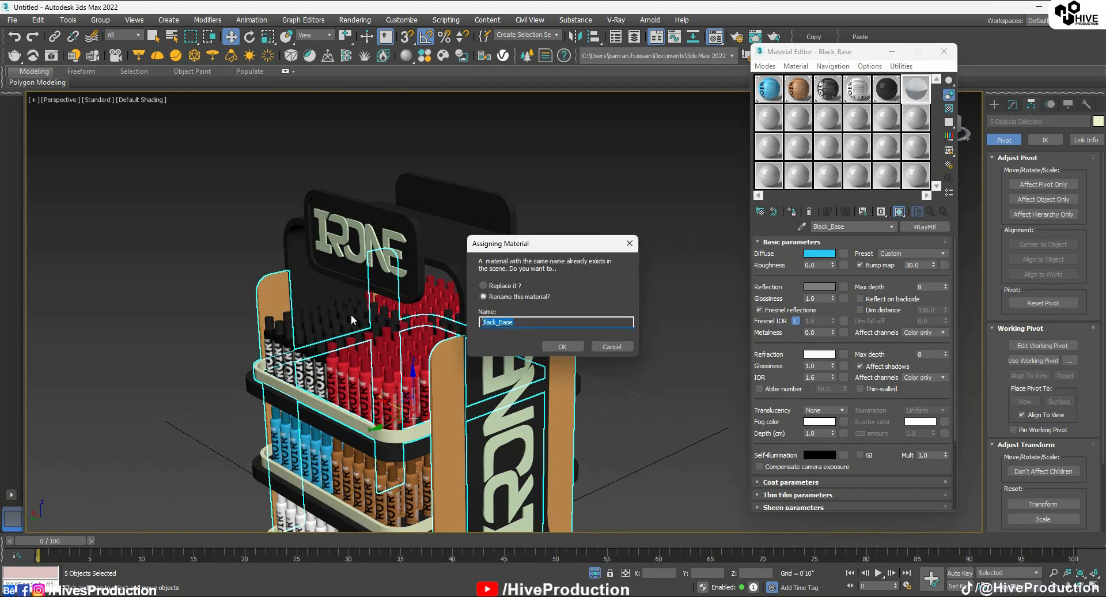
{"action": "type", "text": "Glass"}
{"action": "key", "text": "Return"}
{"action": "left_click", "coordinate": [585, 315]}
Apply the Glass material to the rims of the middle and bottom shelves as well
{"action": "middle_click_drag", "start_coordinate": [565, 358], "coordinate": [555, 233]}
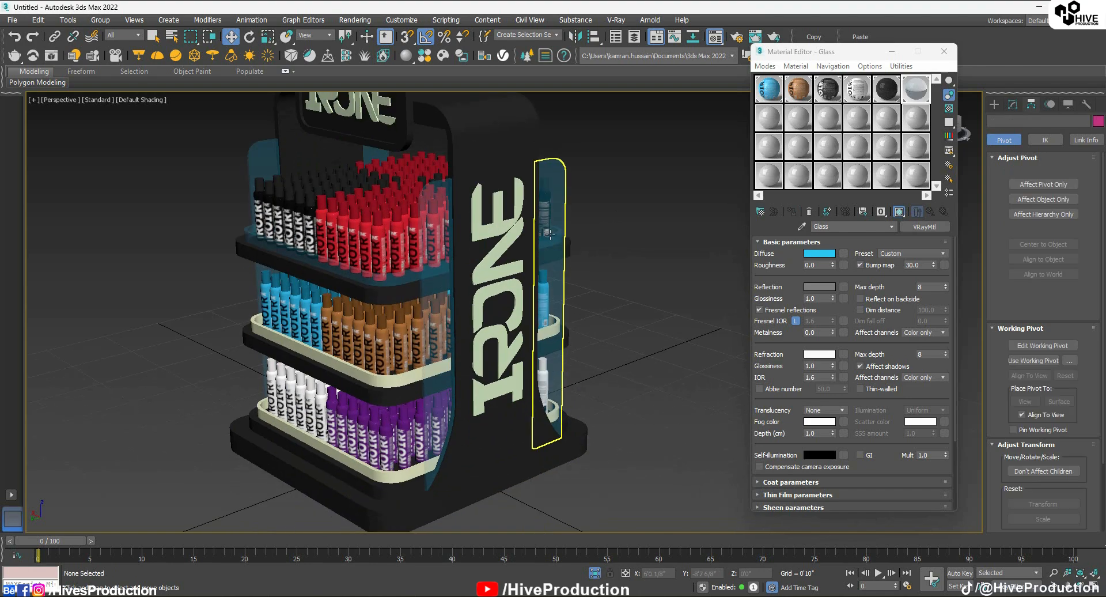
{"action": "left_click", "coordinate": [400, 380]}
{"action": "left_click", "coordinate": [399, 475], "text": "ctrl"}
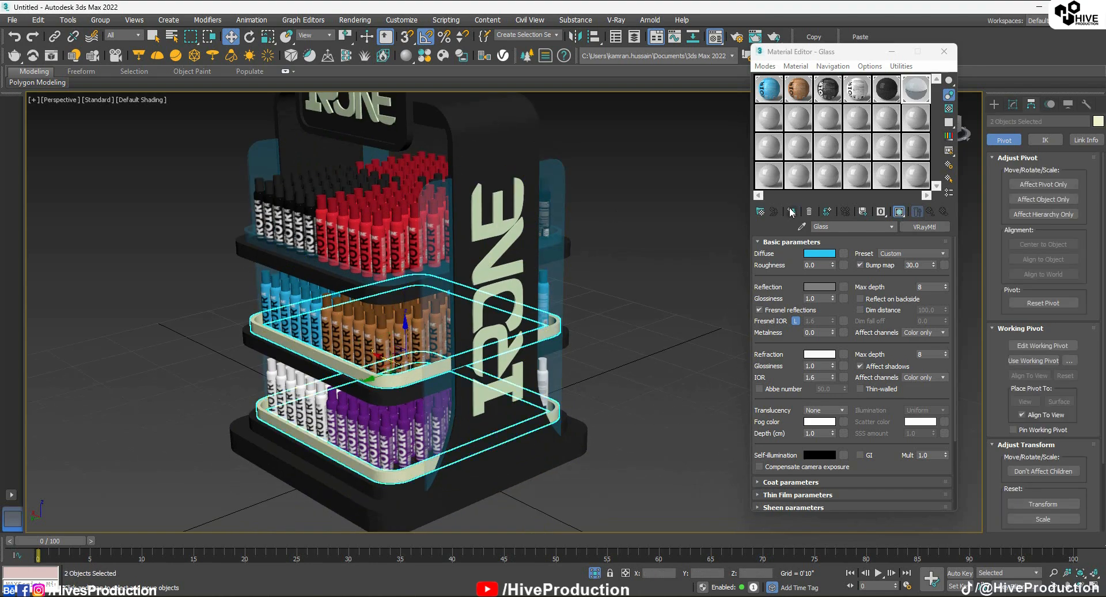
{"action": "left_click", "coordinate": [666, 288]}
Copy the nine small ROIR and IRONE letterings from the shelf and base fronts to the opposite side of the stand
{"action": "middle_click_drag", "start_coordinate": [665, 286], "coordinate": [531, 292], "text": "alt"}
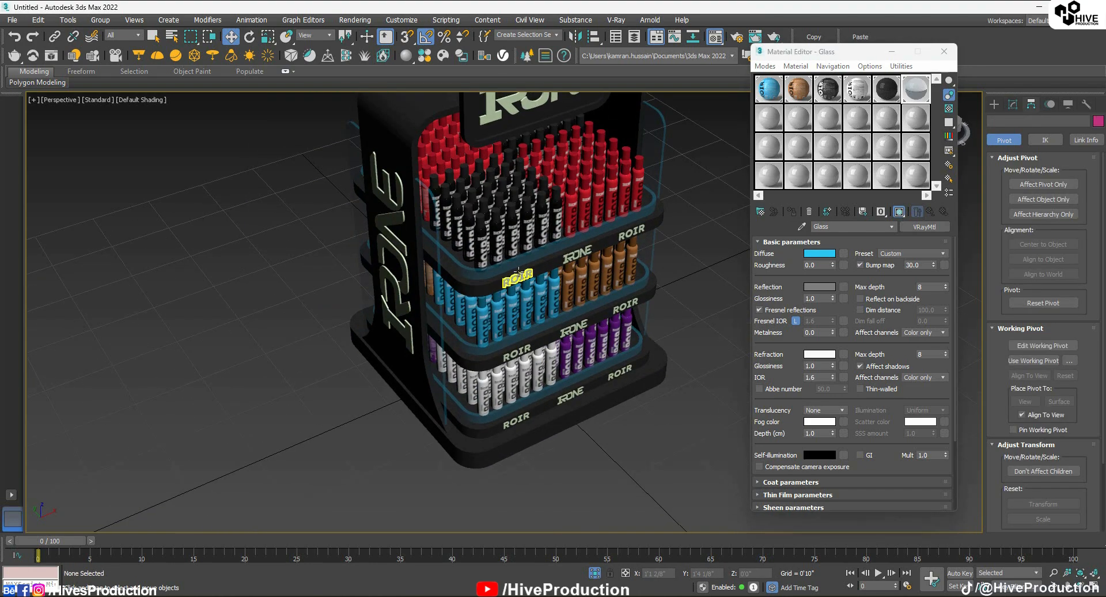
{"action": "left_click", "coordinate": [518, 276]}
{"action": "left_click", "coordinate": [576, 253], "text": "ctrl"}
{"action": "left_click", "coordinate": [632, 232], "text": "ctrl"}
{"action": "left_click", "coordinate": [625, 305], "text": "ctrl"}
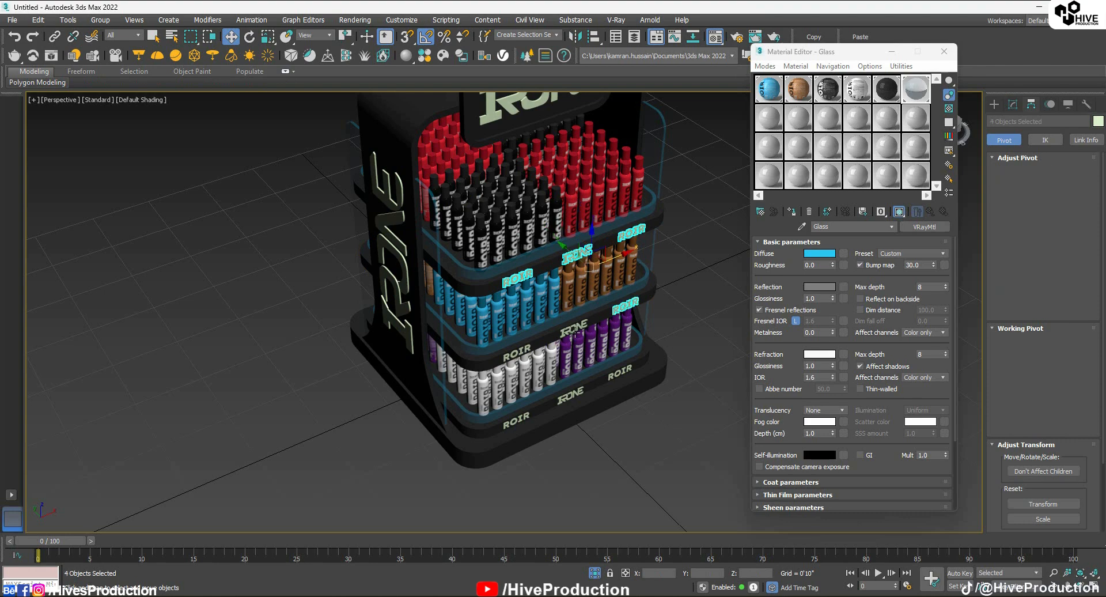
{"action": "left_click", "coordinate": [574, 331], "text": "ctrl"}
{"action": "left_click", "coordinate": [518, 424], "text": "ctrl"}
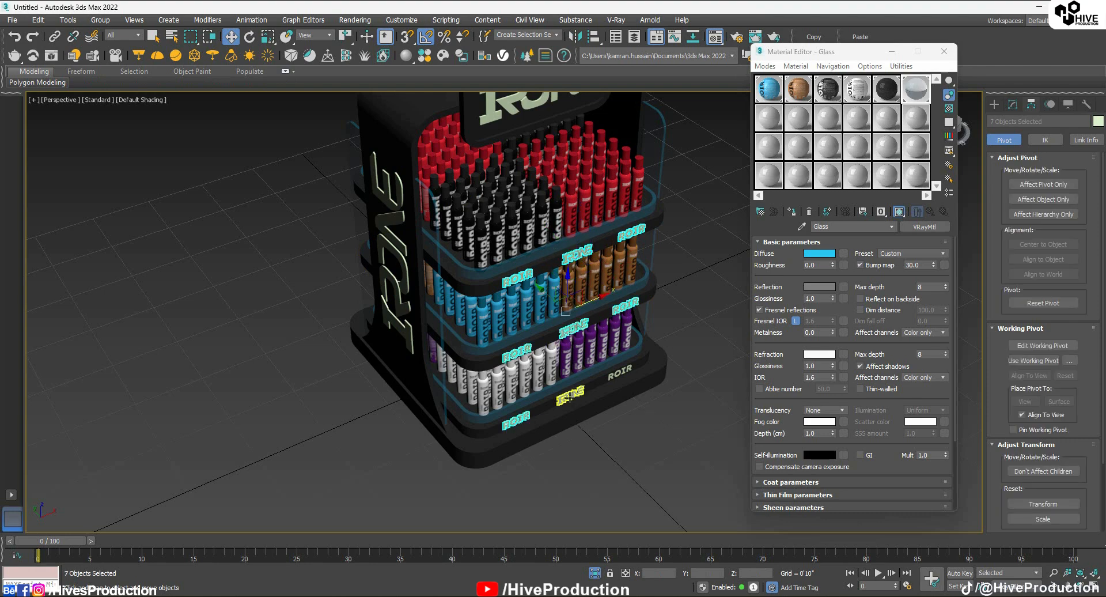
{"action": "left_click", "coordinate": [570, 398], "text": "ctrl"}
{"action": "left_click", "coordinate": [620, 373], "text": "ctrl"}
{"action": "middle_click_drag", "start_coordinate": [462, 358], "coordinate": [546, 316], "text": "alt"}
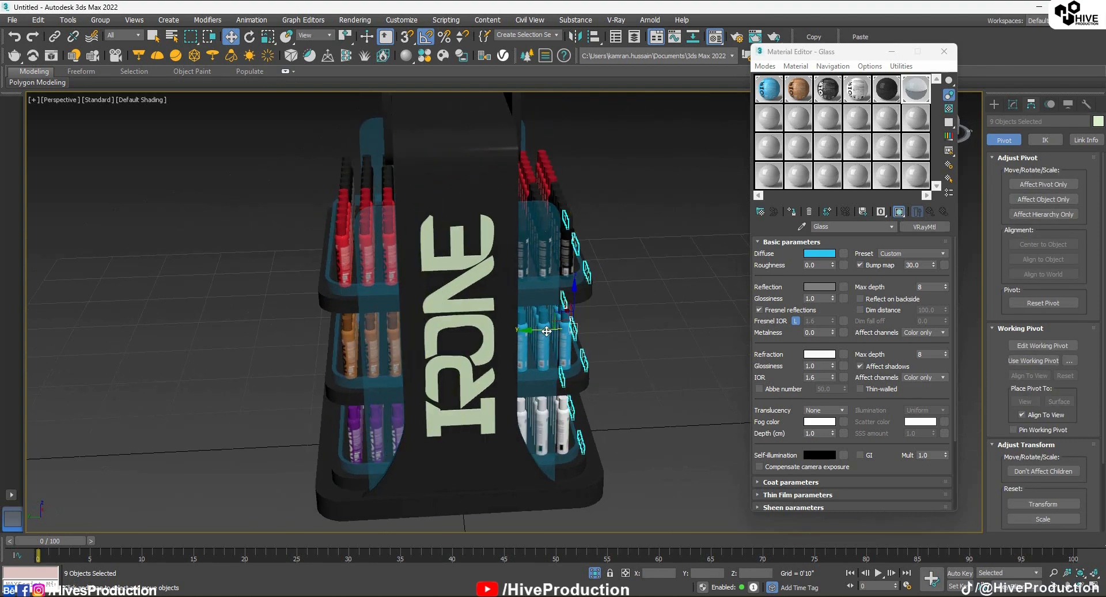
{"action": "left_click_drag", "start_coordinate": [546, 316], "coordinate": [282, 333], "text": "shift"}
Rotate the copied letterings half a turn about the vertical axis, parallel to the shelf fronts, and move them against the stand
{"action": "middle_click_drag", "start_coordinate": [536, 263], "coordinate": [636, 299], "text": "alt"}
{"action": "key", "text": "e"}
{"action": "left_click_drag", "start_coordinate": [317, 364], "coordinate": [229, 377]}
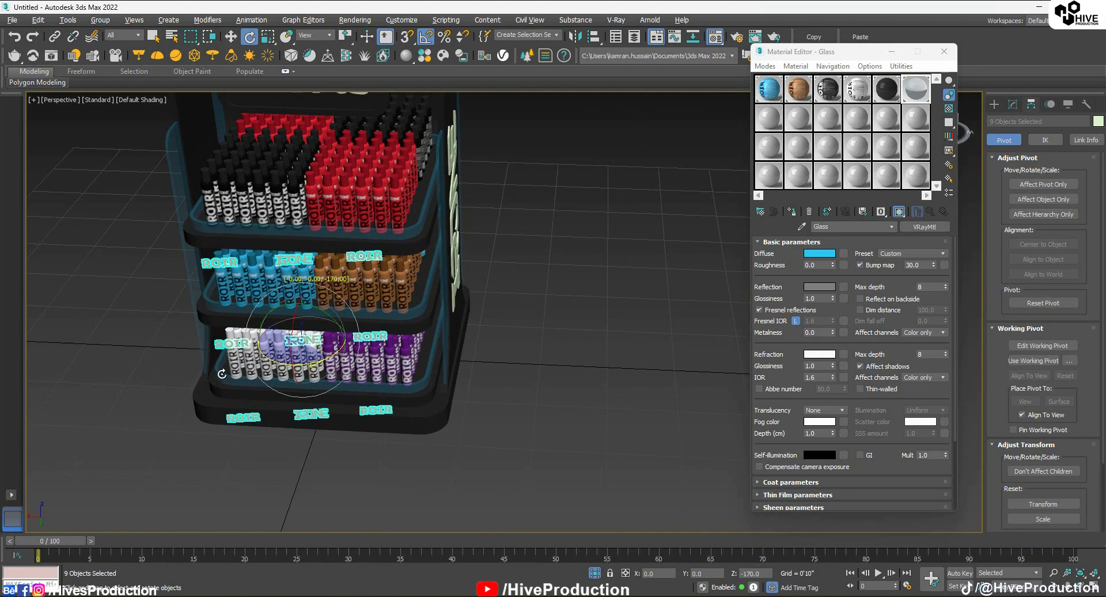
{"action": "middle_click_drag", "start_coordinate": [229, 376], "coordinate": [322, 346], "text": "alt"}
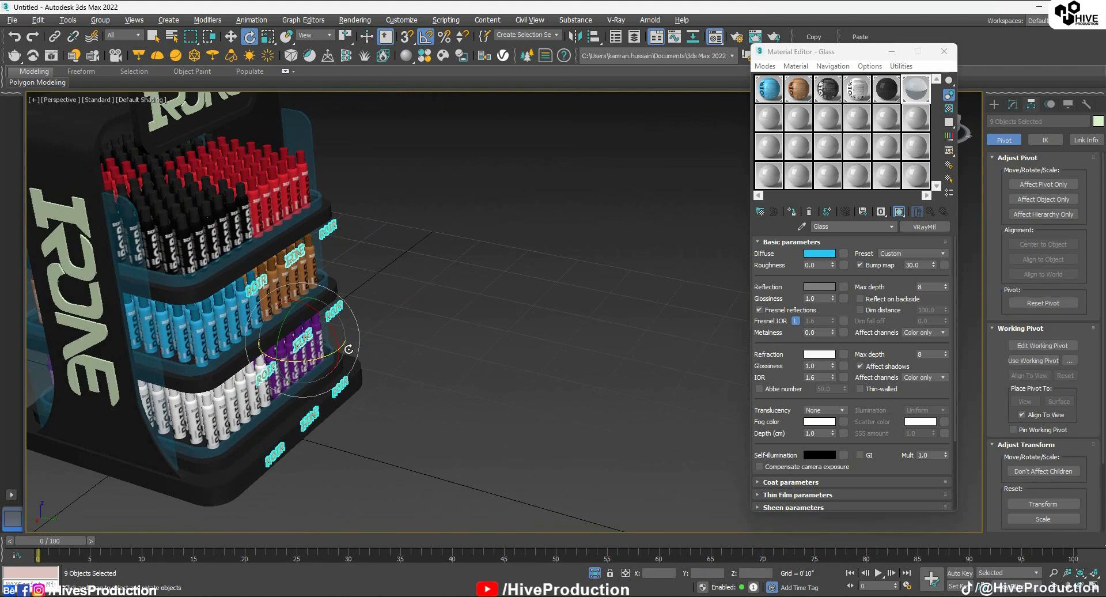
{"action": "key", "text": "alt+w"}
{"action": "middle_click", "coordinate": [282, 200]}
{"action": "key", "text": "z"}
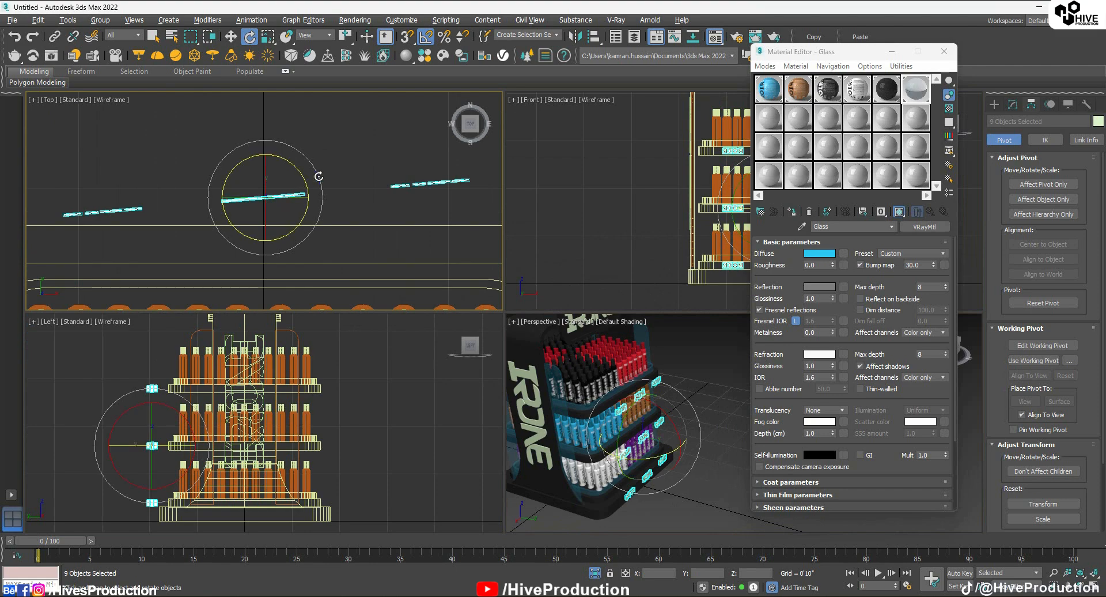
{"action": "left_click_drag", "start_coordinate": [318, 175], "coordinate": [274, 237]}
{"action": "key", "text": "w"}
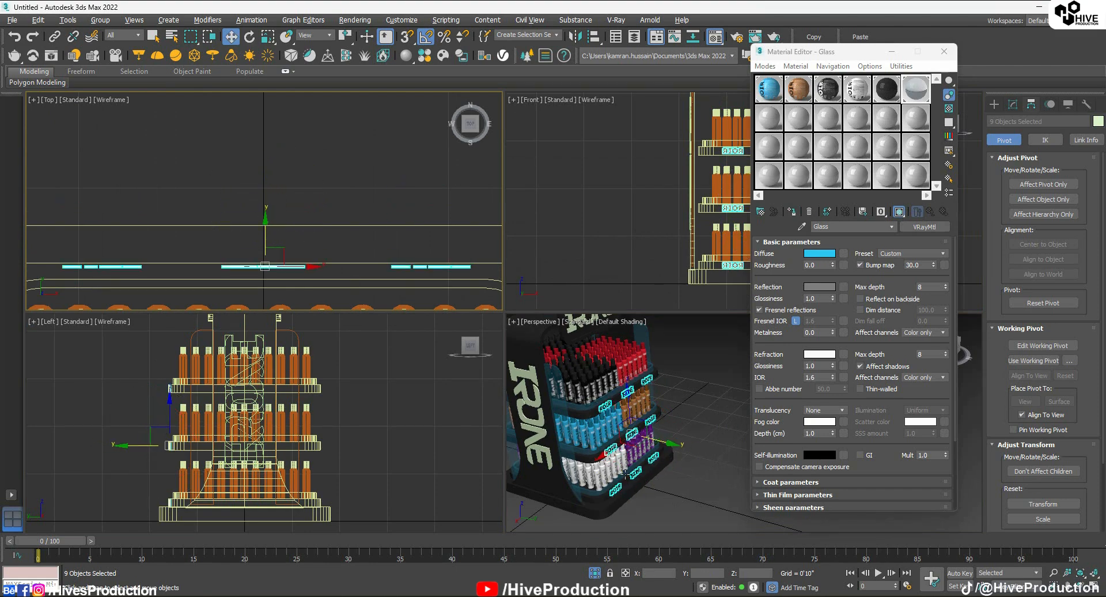
Move the copied letterings slightly outward so they stand proud of the black shelf faces
{"action": "middle_click", "coordinate": [585, 408]}
{"action": "key", "text": "alt+w"}
{"action": "scroll", "coordinate": [538, 299], "scroll_direction": "up", "scroll_amount": 8}
{"action": "middle_click_drag", "start_coordinate": [230, 401], "coordinate": [373, 346]}
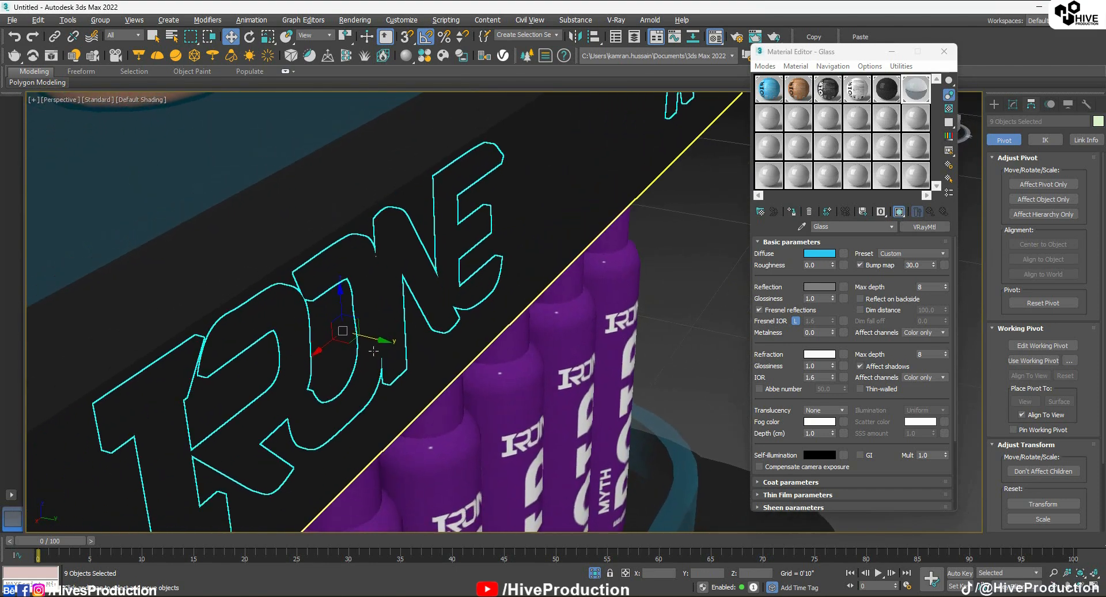
{"action": "left_click_drag", "start_coordinate": [373, 345], "coordinate": [401, 352]}
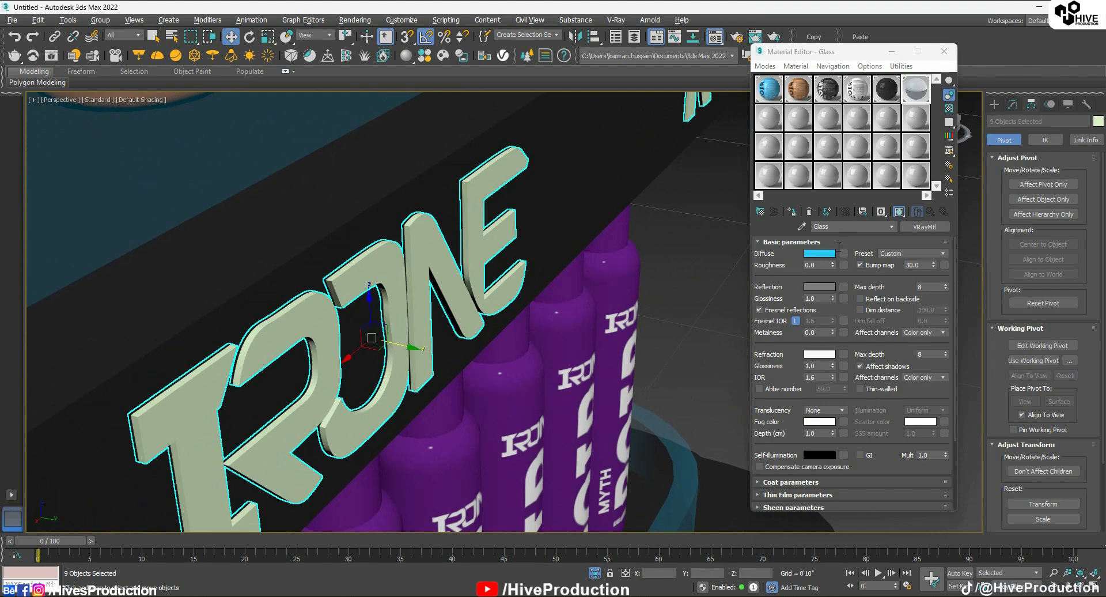
Make the next empty material slot a VRayLightMtl and assign it to the selected letterings under the name light
{"action": "scroll", "coordinate": [549, 188], "scroll_direction": "down", "scroll_amount": 10}
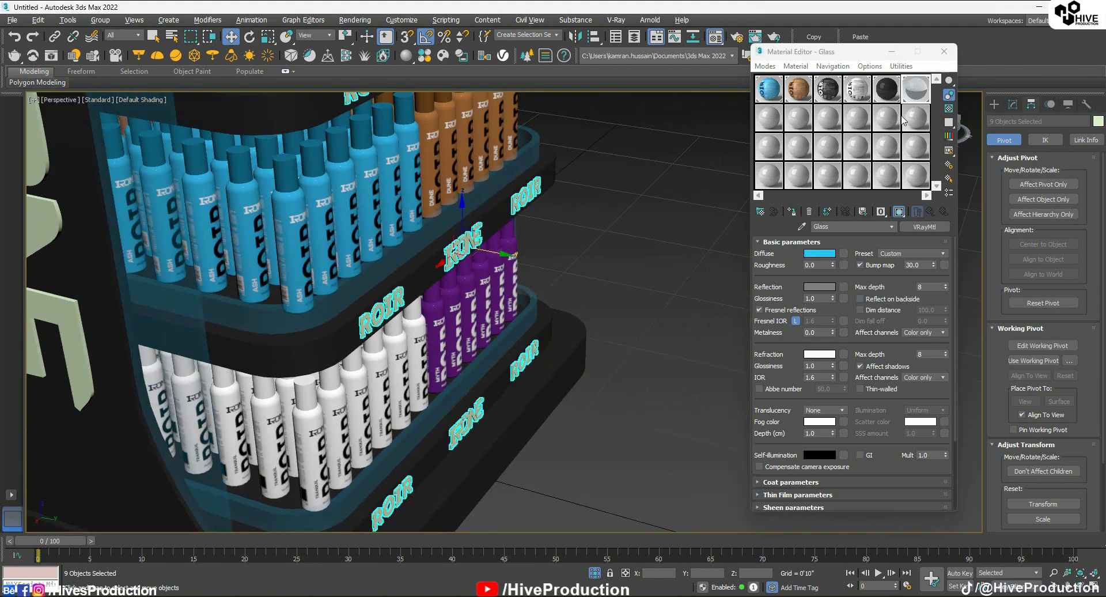
{"action": "left_click", "coordinate": [773, 128]}
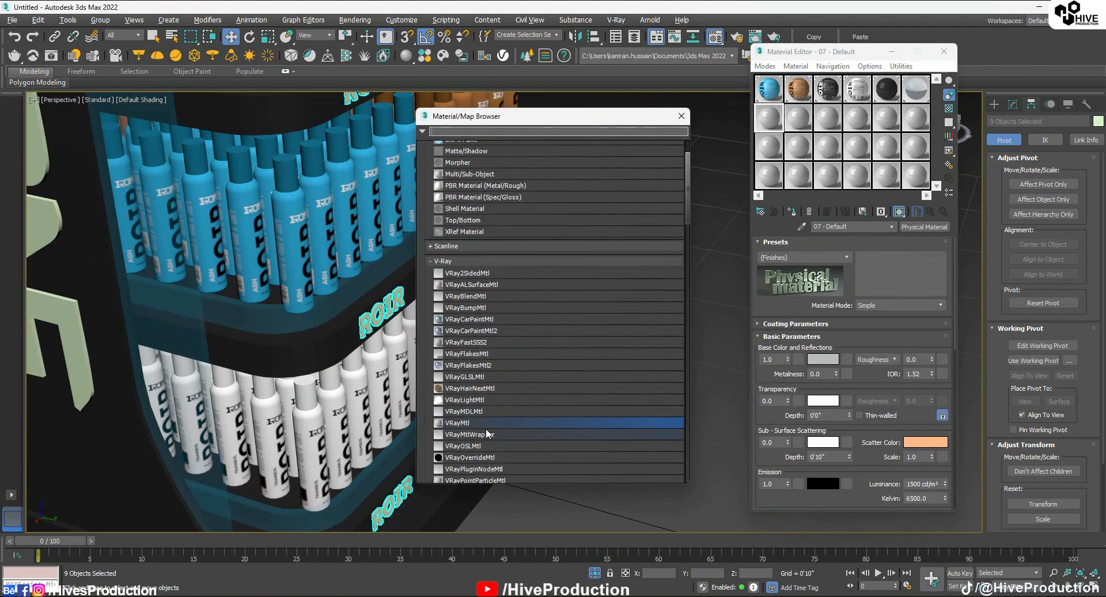
{"action": "double_click", "coordinate": [448, 400]}
{"action": "left_click", "coordinate": [791, 213]}
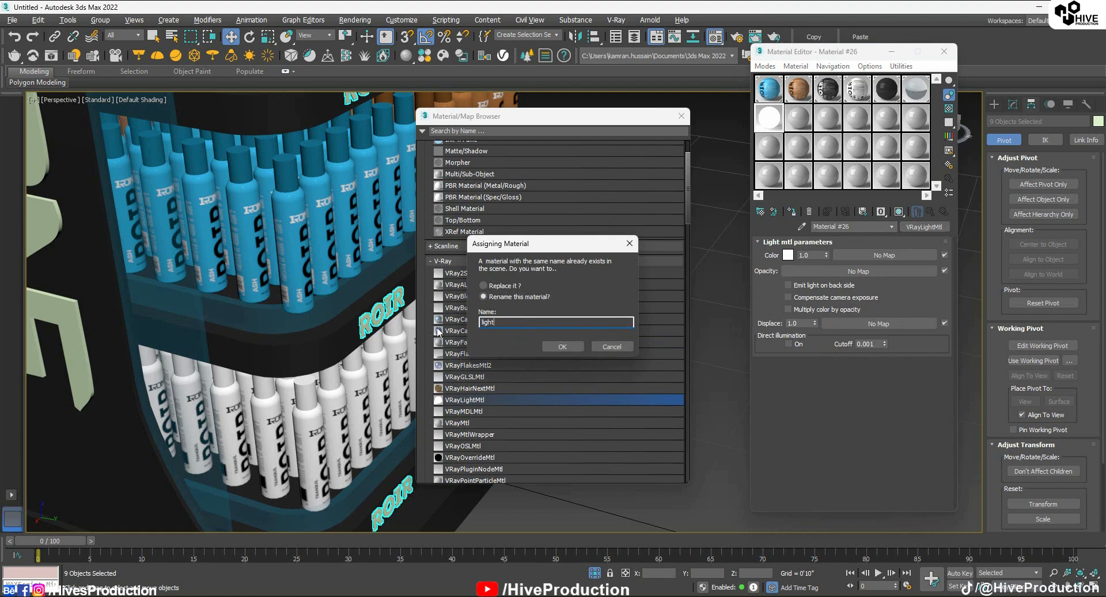
{"action": "key", "text": "Return"}
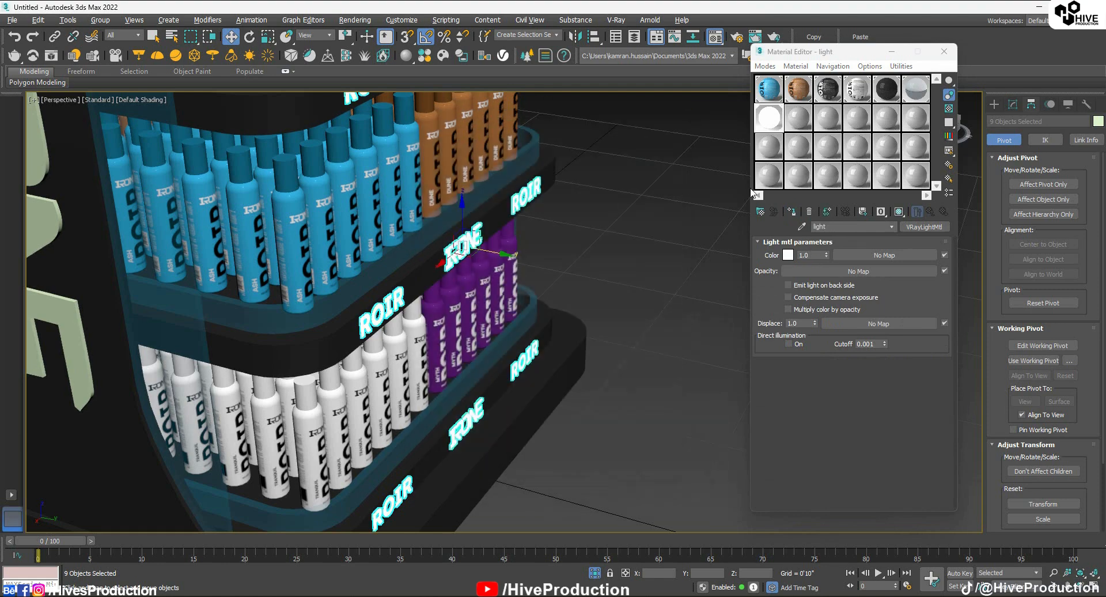
Set the light material's colour to pale yellow RGB 255, 255, 194 and its multiplier to 2.0
{"action": "left_click", "coordinate": [787, 254]}
{"action": "left_click", "coordinate": [286, 88]}
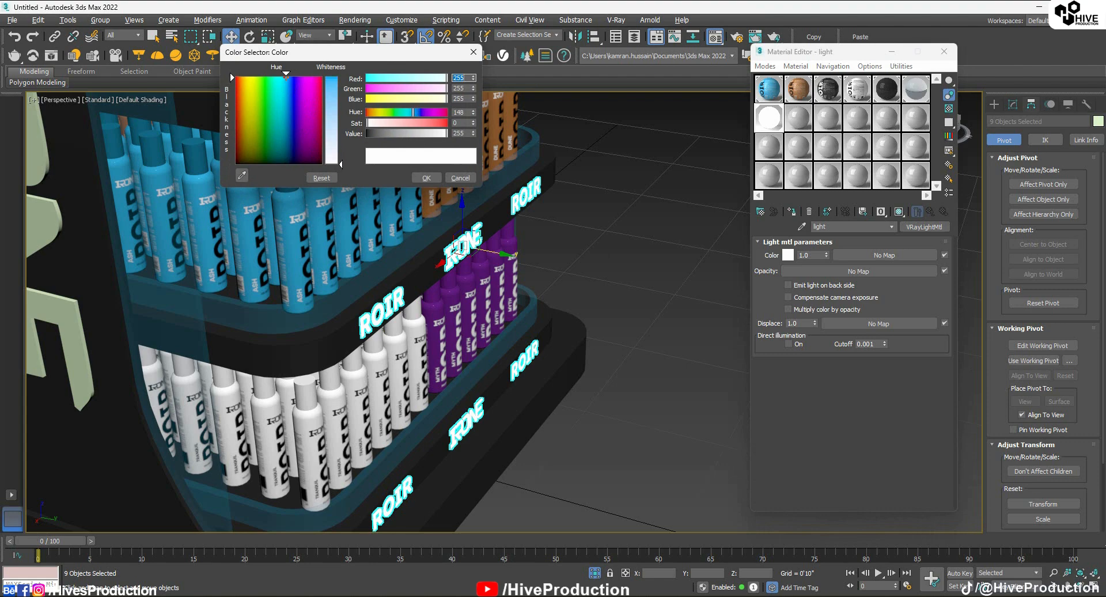
{"action": "left_click_drag", "start_coordinate": [402, 103], "coordinate": [428, 105]}
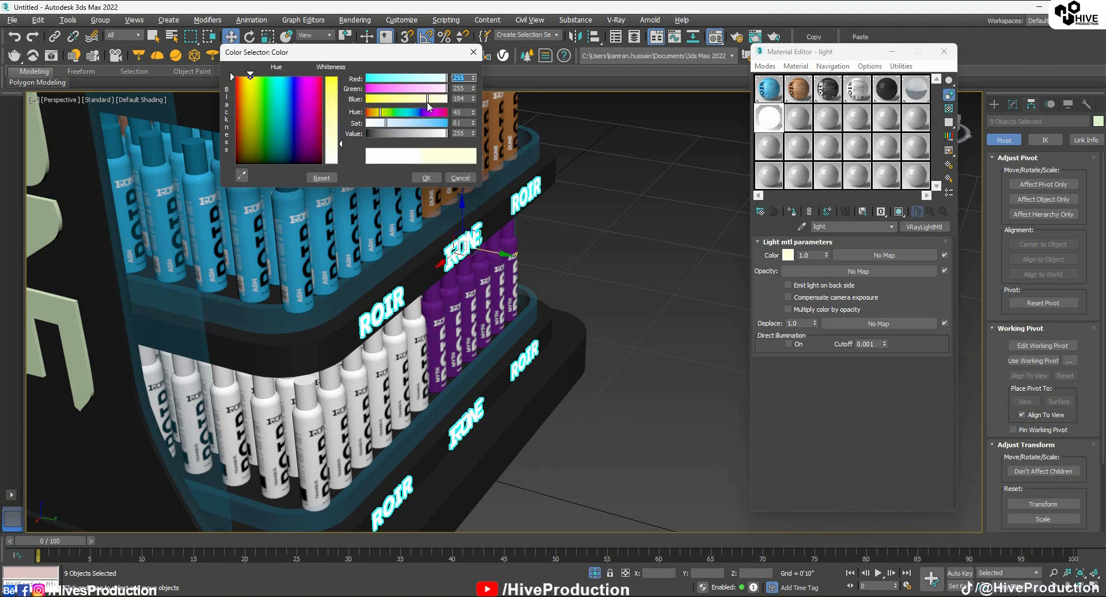
{"action": "left_click", "coordinate": [426, 178]}
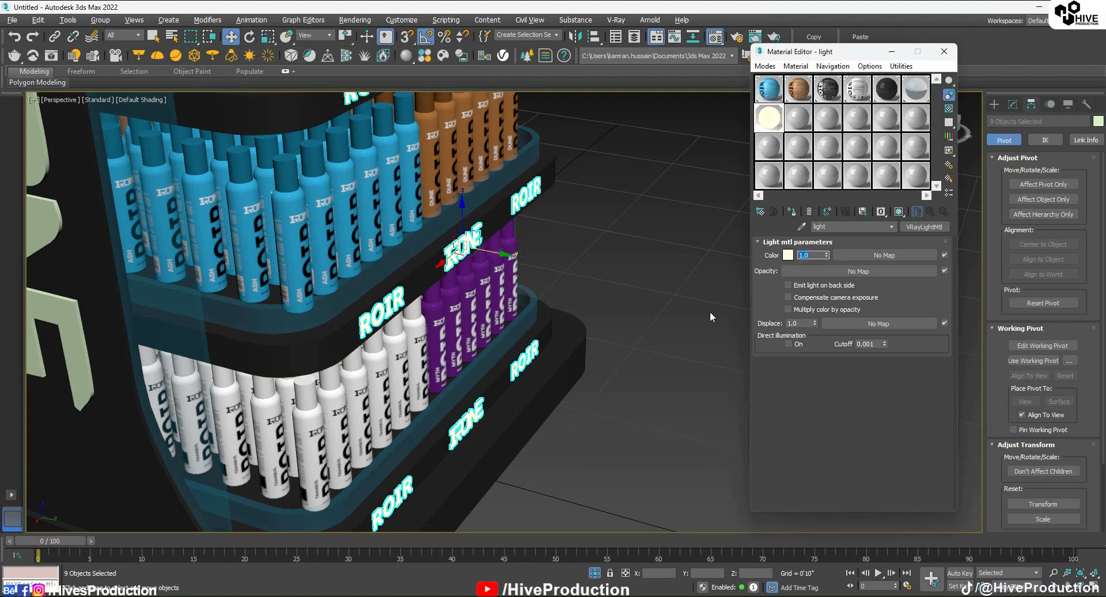
{"action": "type", "text": "2"}
{"action": "key", "text": "Return"}
Assign the light material to the large IRONE letterings on both frame sides and both header signs
{"action": "left_click", "coordinate": [61, 325]}
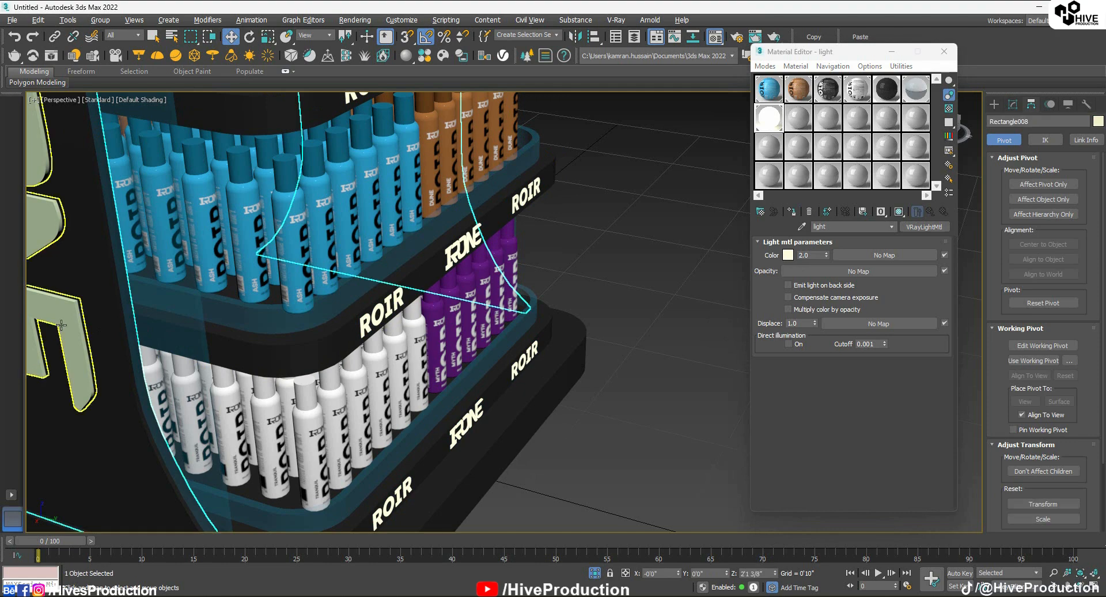
{"action": "scroll", "coordinate": [61, 326], "scroll_direction": "down", "scroll_amount": 6}
{"action": "left_click", "coordinate": [389, 307]}
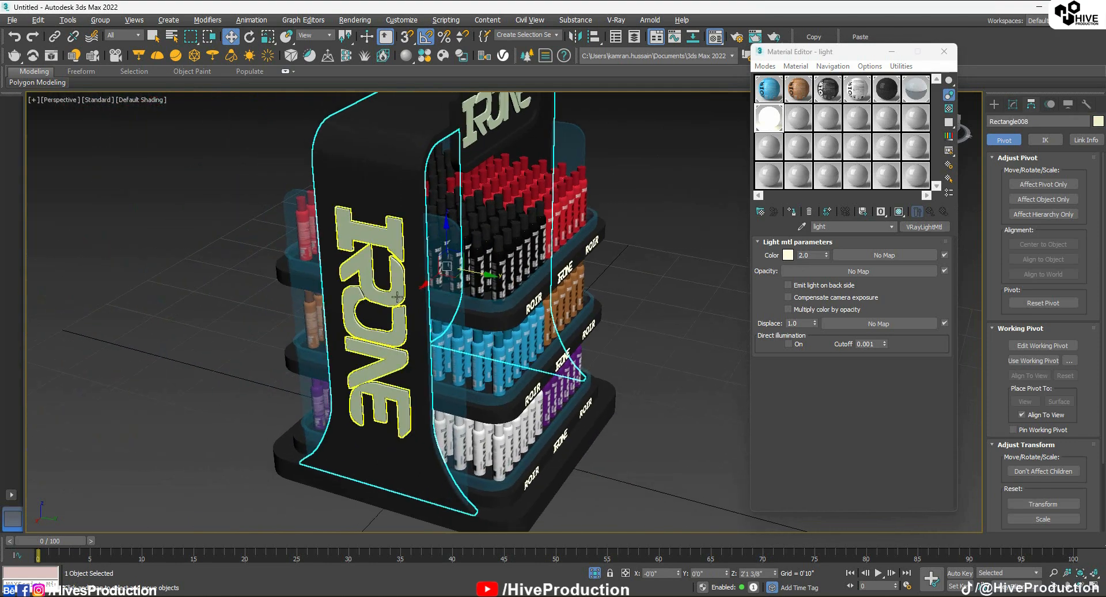
{"action": "left_click", "coordinate": [500, 108], "text": "ctrl"}
{"action": "middle_click_drag", "start_coordinate": [500, 109], "coordinate": [599, 124], "text": "alt"}
{"action": "left_click", "coordinate": [339, 140], "text": "ctrl"}
{"action": "middle_click_drag", "start_coordinate": [507, 270], "coordinate": [262, 282], "text": "alt"}
{"action": "left_click", "coordinate": [445, 335], "text": "ctrl"}
{"action": "left_click", "coordinate": [792, 212]}
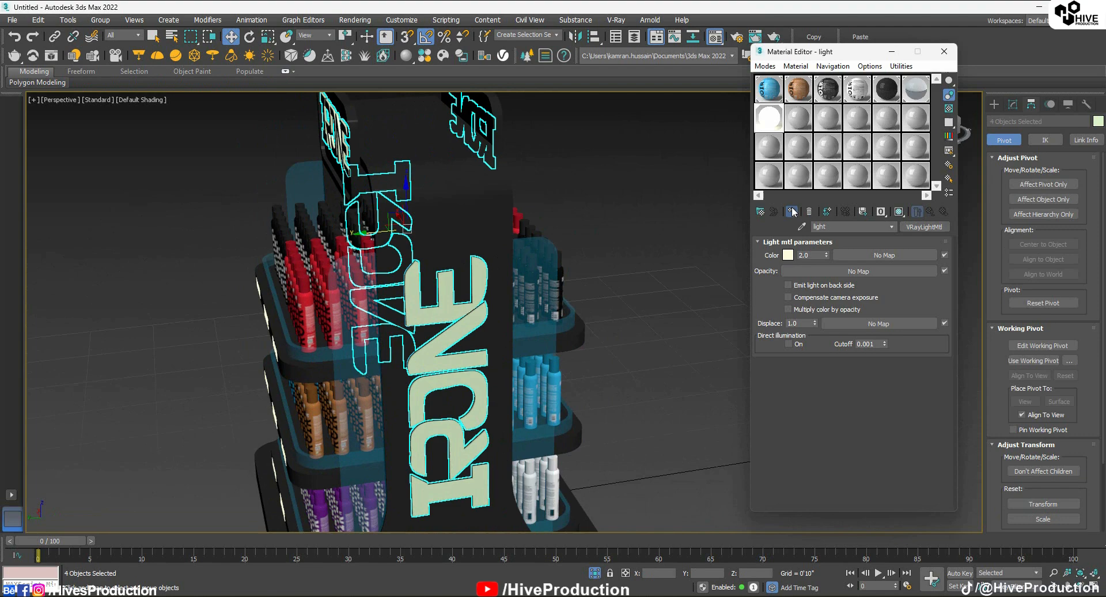
Show edged faces and connect the ring of rim edges around one header sign's front face with 2 segments
{"action": "left_click", "coordinate": [618, 293]}
{"action": "scroll", "coordinate": [469, 377], "scroll_direction": "down", "scroll_amount": 3}
{"action": "middle_click_drag", "start_coordinate": [423, 383], "coordinate": [488, 406], "text": "alt"}
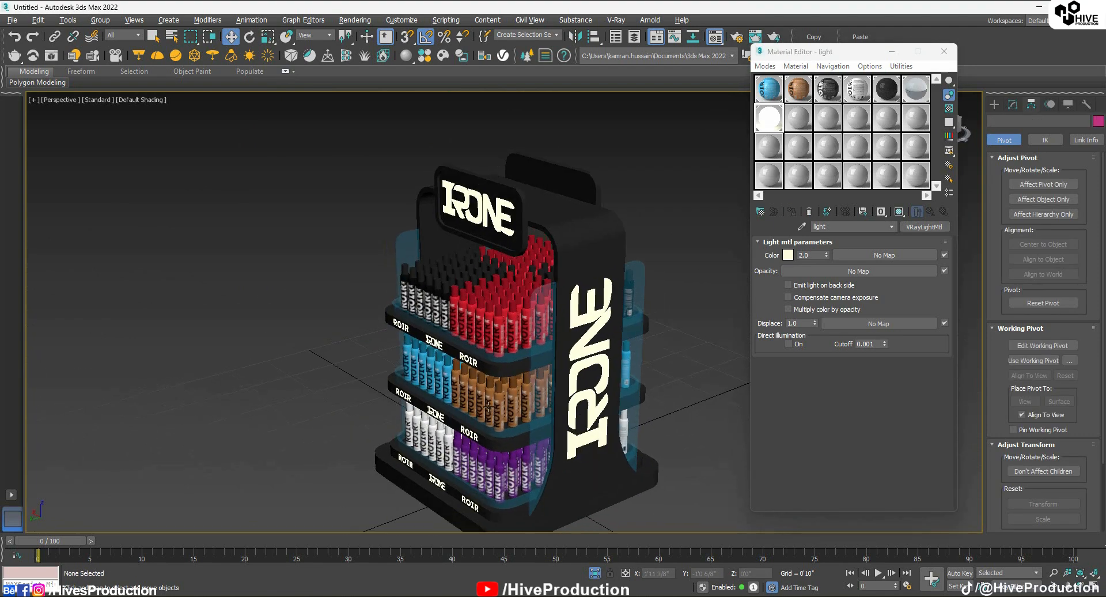
{"action": "left_click", "coordinate": [593, 254]}
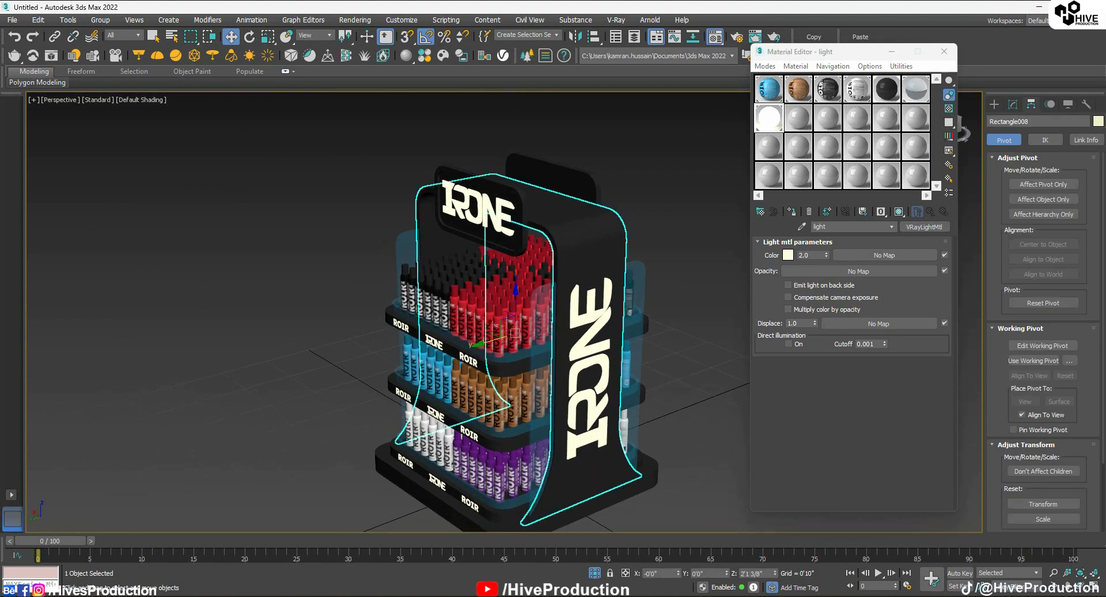
{"action": "left_click", "coordinate": [460, 203]}
{"action": "scroll", "coordinate": [461, 201], "scroll_direction": "up", "scroll_amount": 6}
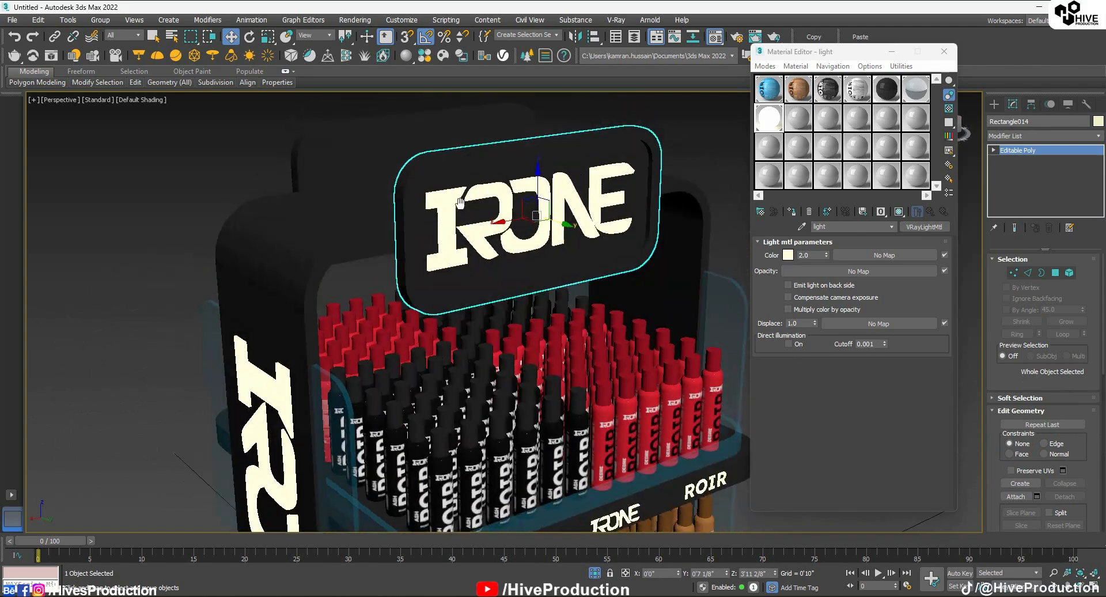
{"action": "key", "text": "F4"}
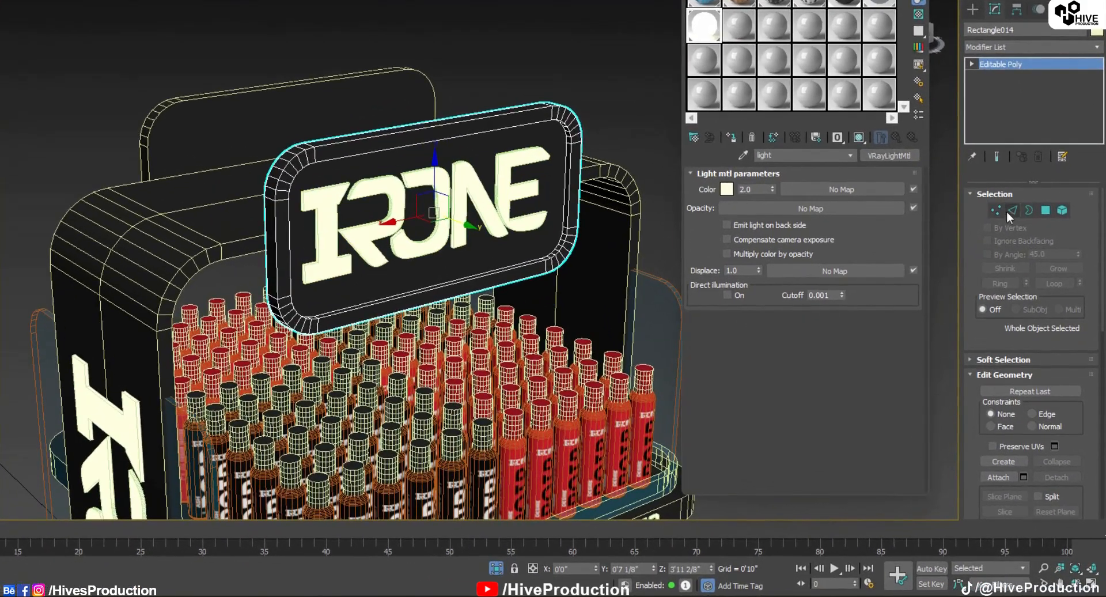
{"action": "left_click", "coordinate": [1010, 213]}
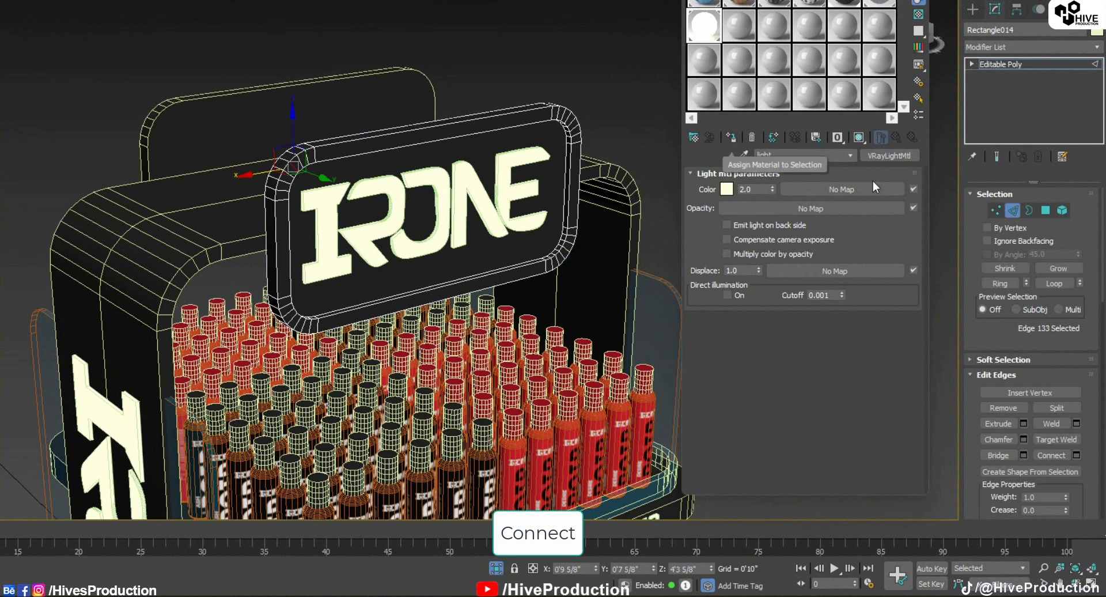
{"action": "left_click", "coordinate": [1002, 283]}
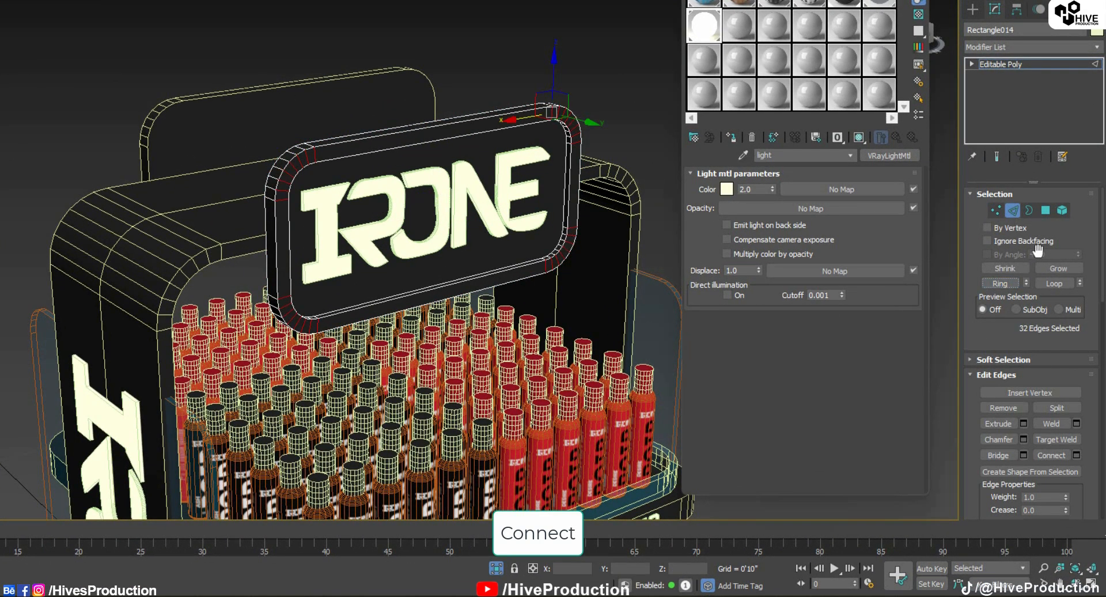
{"action": "left_click", "coordinate": [1076, 455]}
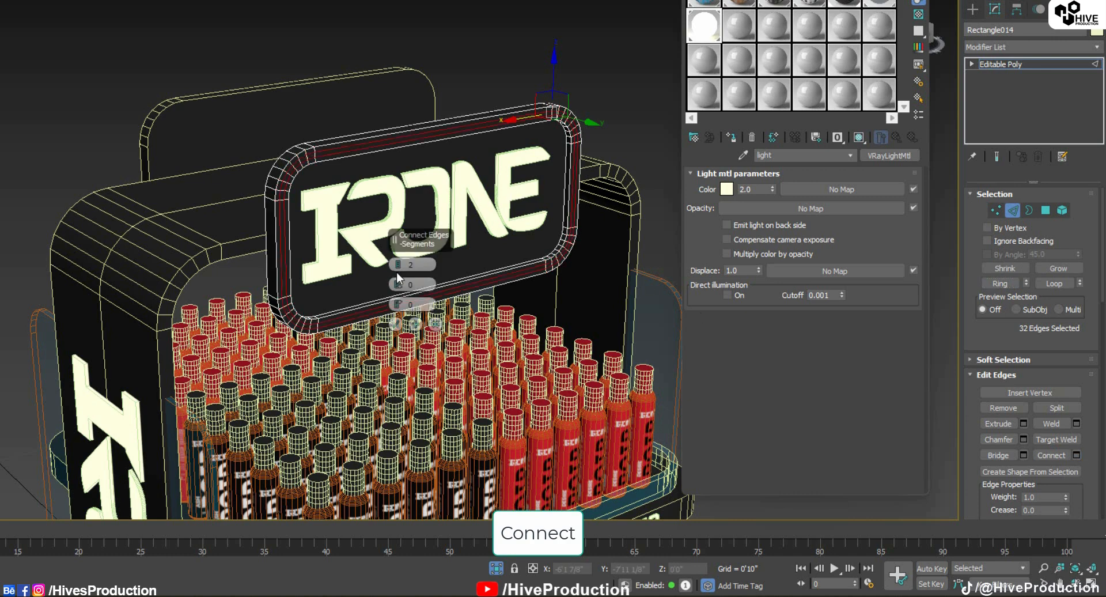
{"action": "left_click", "coordinate": [395, 323]}
Select the middle band of polygons around that header sign's rim and assign the light material to it
{"action": "scroll", "coordinate": [273, 183], "scroll_direction": "up", "scroll_amount": 4}
{"action": "left_click", "coordinate": [300, 169]}
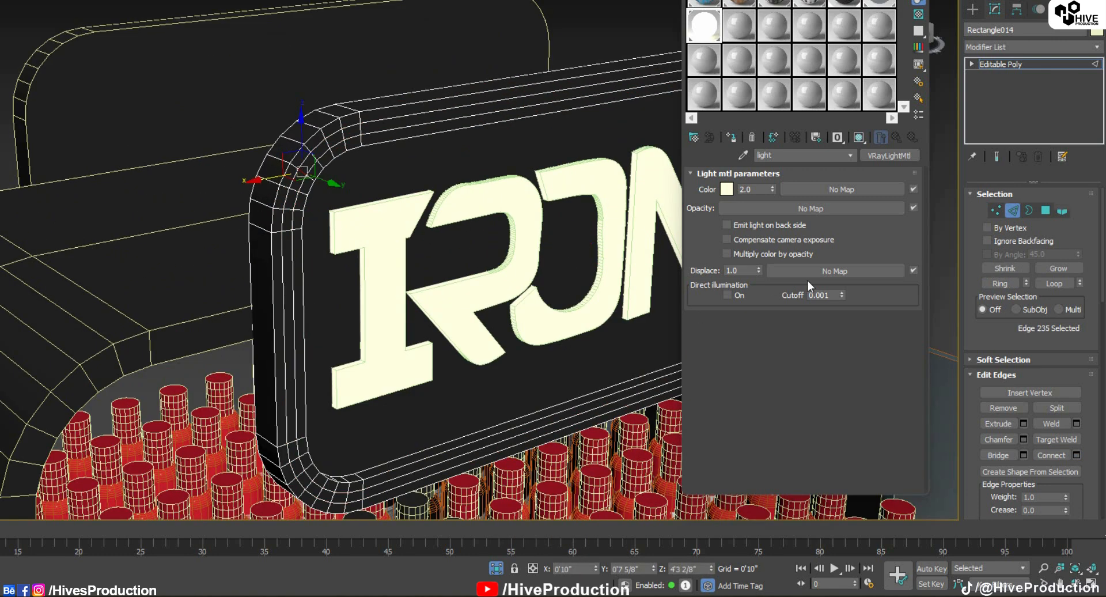
{"action": "left_click", "coordinate": [999, 283]}
{"action": "left_click", "coordinate": [1045, 210], "text": "ctrl"}
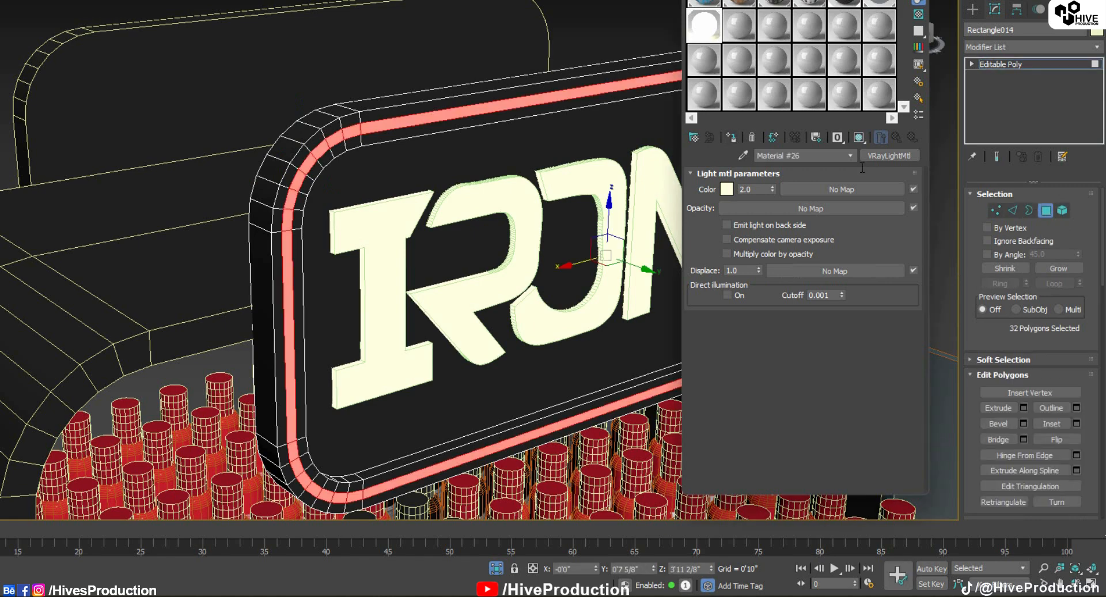
{"action": "left_click", "coordinate": [1046, 214]}
Connect the ring of front rim edges around the opposite IRONE header sign with 2 segments
{"action": "scroll", "coordinate": [323, 173], "scroll_direction": "down", "scroll_amount": 4}
{"action": "middle_click_drag", "start_coordinate": [242, 188], "coordinate": [385, 192], "text": "alt"}
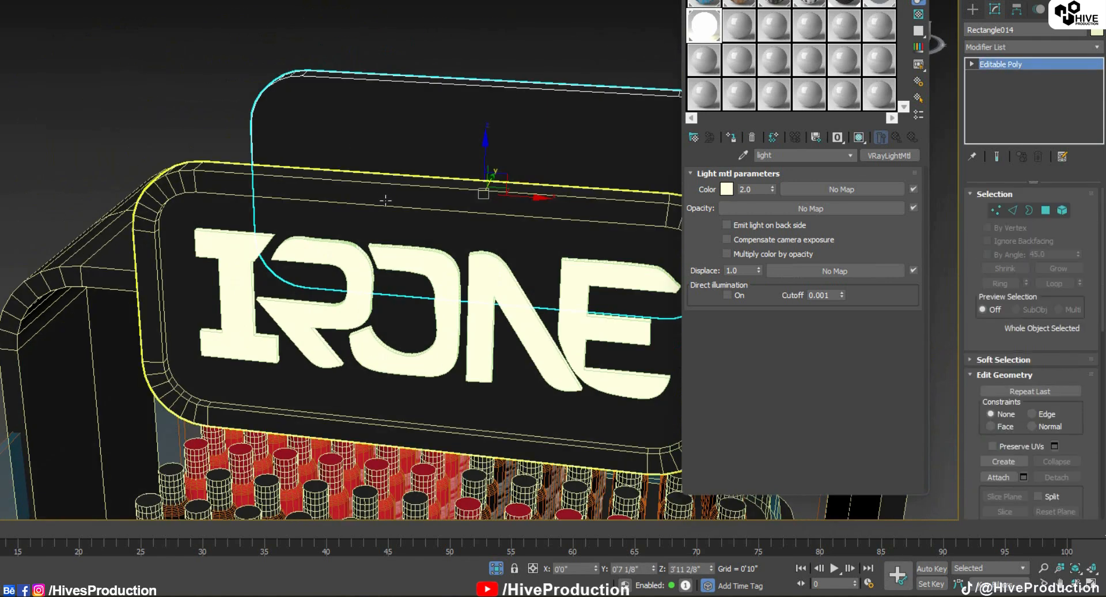
{"action": "left_click", "coordinate": [208, 200]}
{"action": "key", "text": "2"}
{"action": "left_click", "coordinate": [181, 182]}
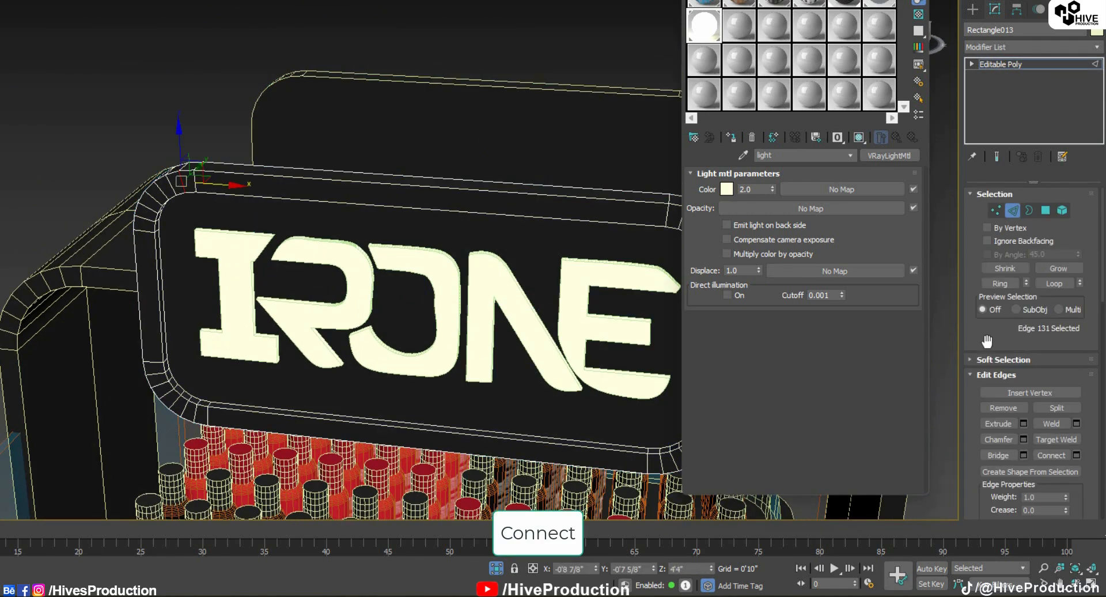
{"action": "left_click", "coordinate": [999, 283]}
{"action": "key", "text": "ctrl+shift+e"}
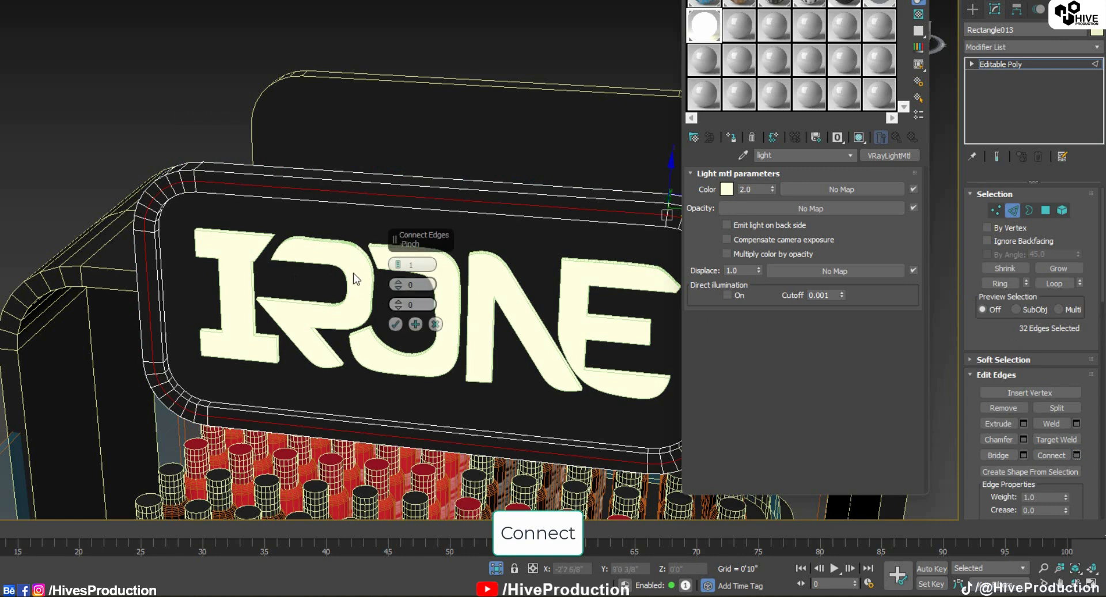
{"action": "left_click", "coordinate": [395, 326]}
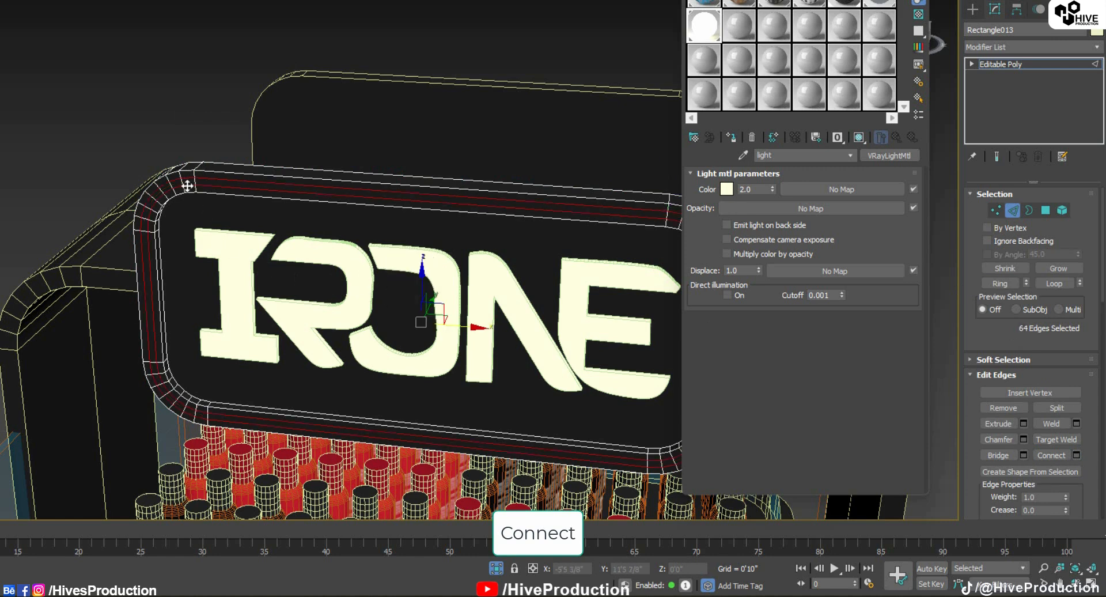
Assign the light material to the middle band of polygons around the opposite header sign's rim
{"action": "left_click", "coordinate": [216, 189]}
{"action": "left_click", "coordinate": [993, 283]}
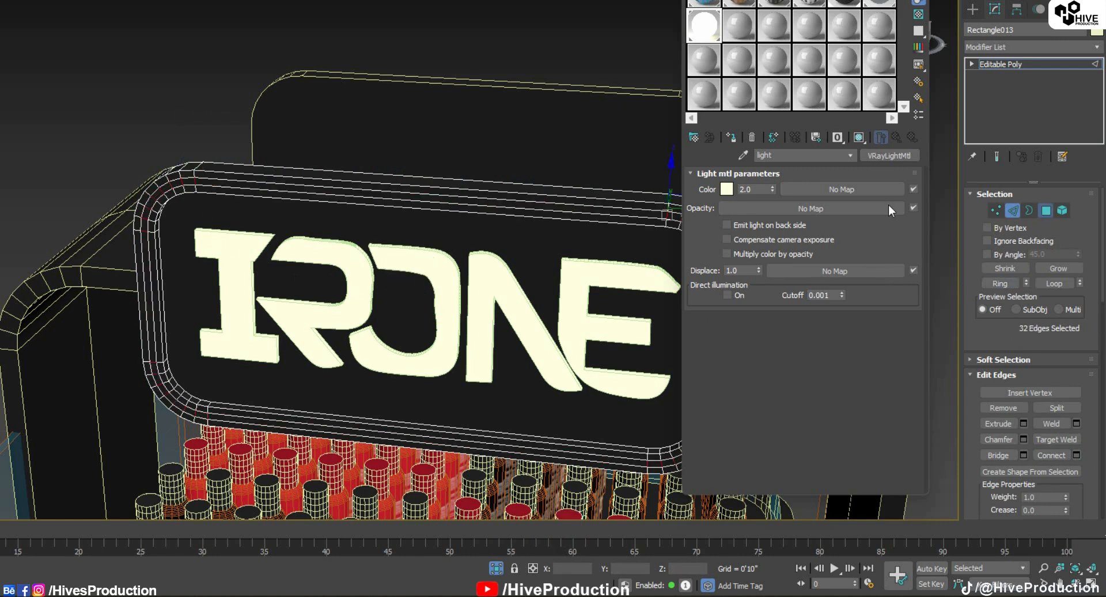
{"action": "left_click", "coordinate": [732, 138]}
{"action": "left_click", "coordinate": [1047, 212]}
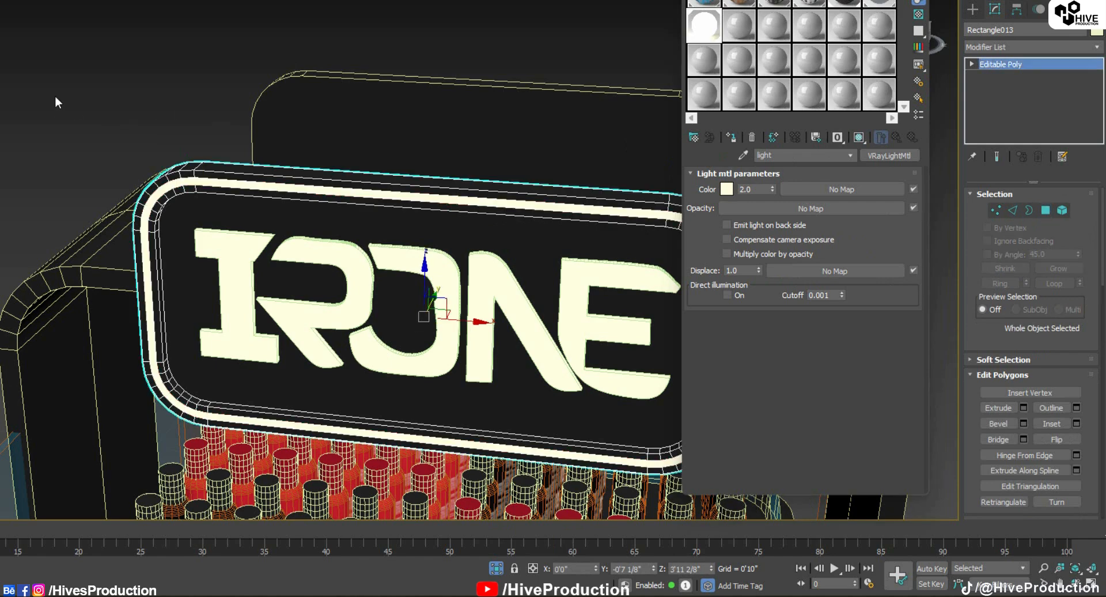
{"action": "left_click", "coordinate": [56, 101]}
Convert the arched display frame with its Symmetry modifier to an Editable Poly
{"action": "scroll", "coordinate": [109, 144], "scroll_direction": "down", "scroll_amount": 5}
{"action": "middle_click_drag", "start_coordinate": [323, 206], "coordinate": [254, 172]}
{"action": "left_click", "coordinate": [262, 167]}
{"action": "scroll", "coordinate": [264, 167], "scroll_direction": "up", "scroll_amount": 4}
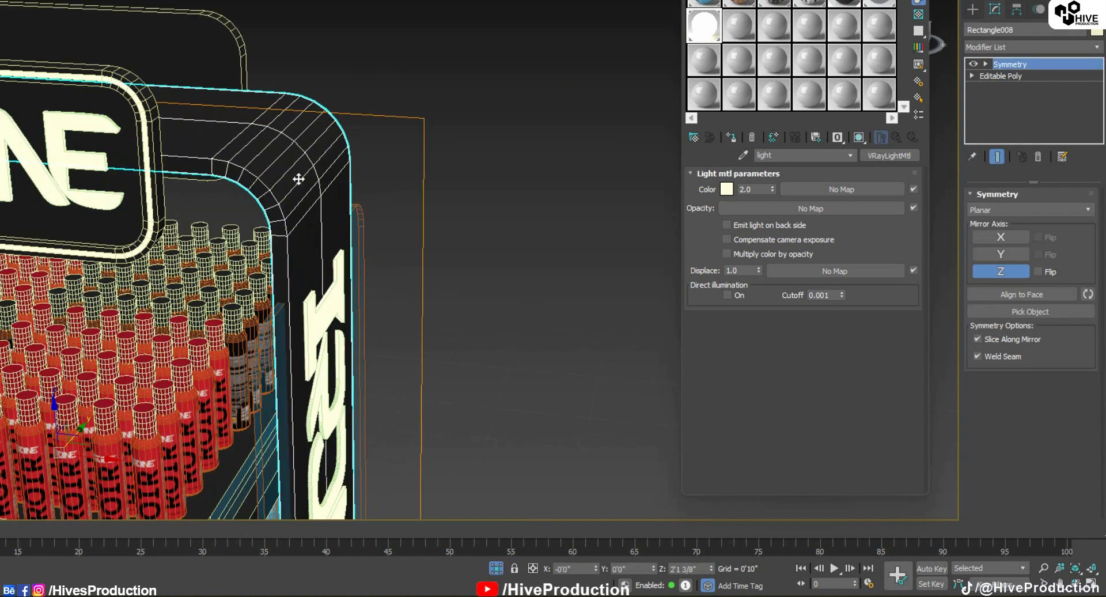
{"action": "right_click", "coordinate": [295, 143]}
{"action": "mouse_move", "coordinate": [412, 280]}
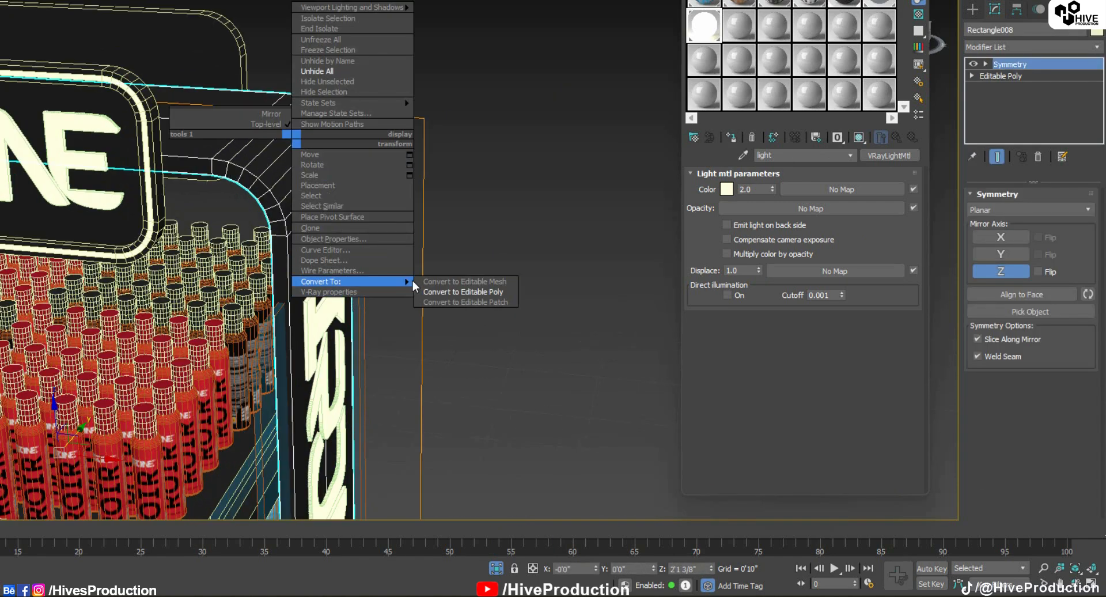
{"action": "left_click", "coordinate": [451, 290]}
Connect the ring of edges along the frame's narrow front face with 2 segments
{"action": "key", "text": "2"}
{"action": "left_click", "coordinate": [263, 195]}
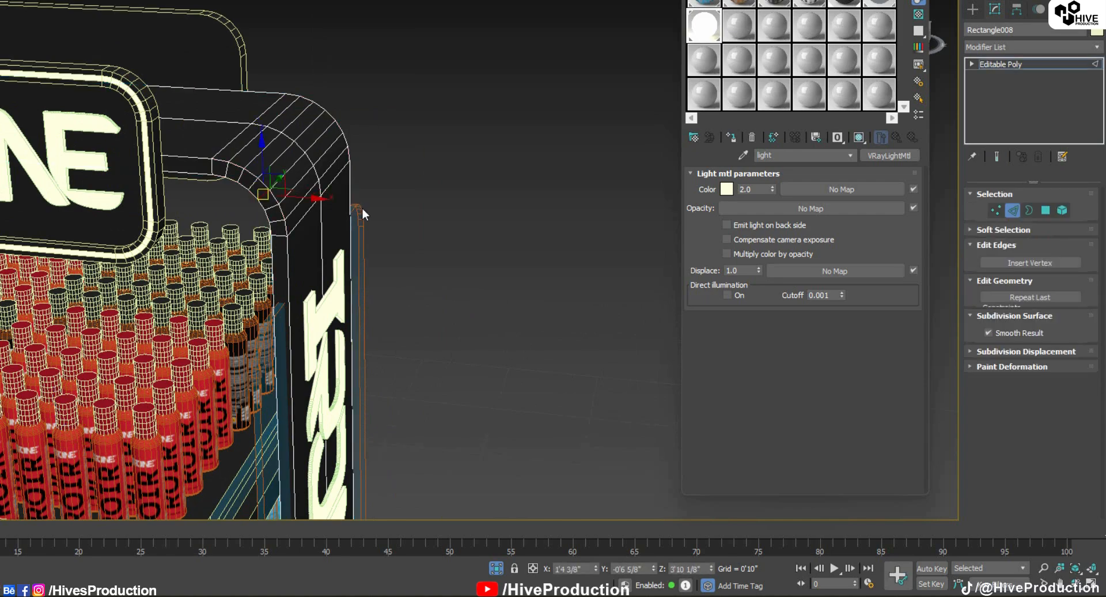
{"action": "middle_click_drag", "start_coordinate": [362, 208], "coordinate": [227, 210], "text": "alt"}
{"action": "left_click", "coordinate": [1000, 283]}
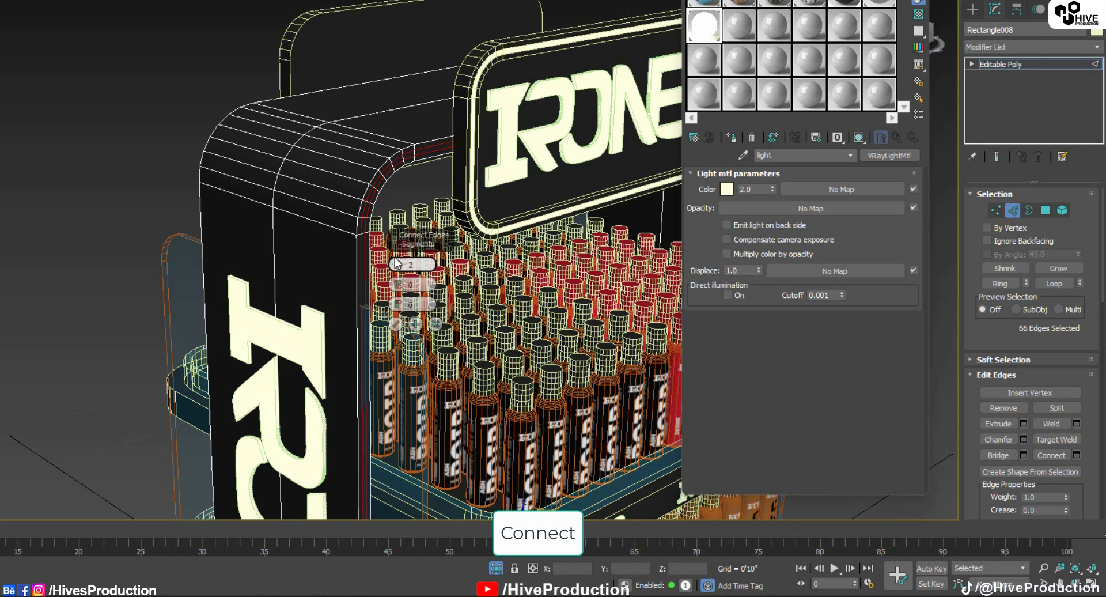
{"action": "left_click", "coordinate": [396, 324]}
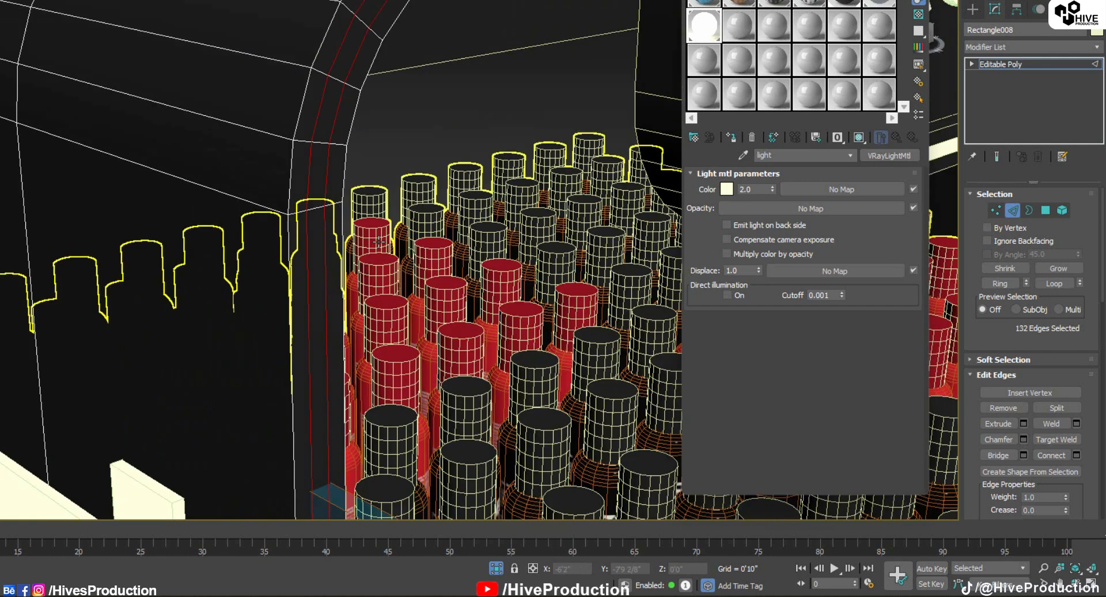
Select the middle strip of polygons along the frame's front face and assign the light material to it
{"action": "left_click", "coordinate": [325, 143]}
{"action": "left_click", "coordinate": [989, 285]}
{"action": "left_click", "coordinate": [1044, 212], "text": "ctrl"}
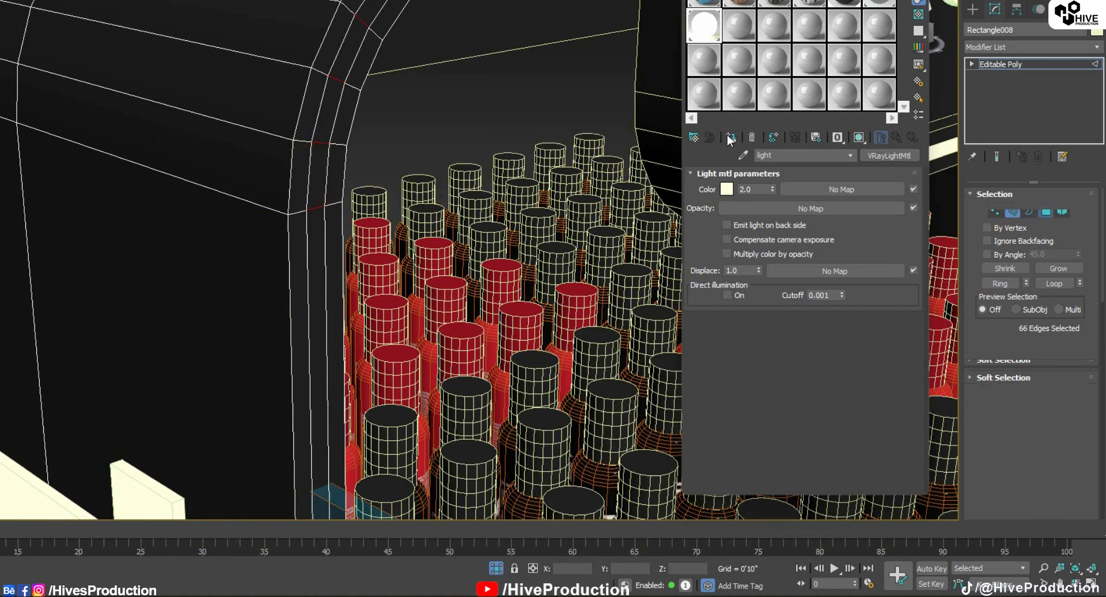
{"action": "left_click", "coordinate": [731, 137]}
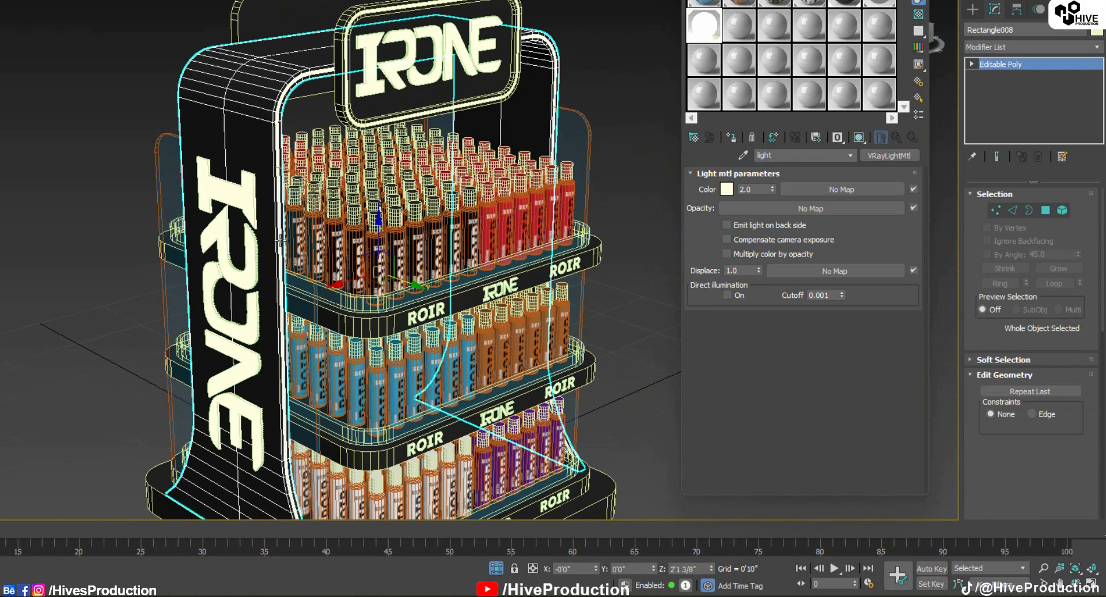
Select the four glass side panels and the three glass shelf guards and convert them to Editable Poly
{"action": "left_click", "coordinate": [174, 186]}
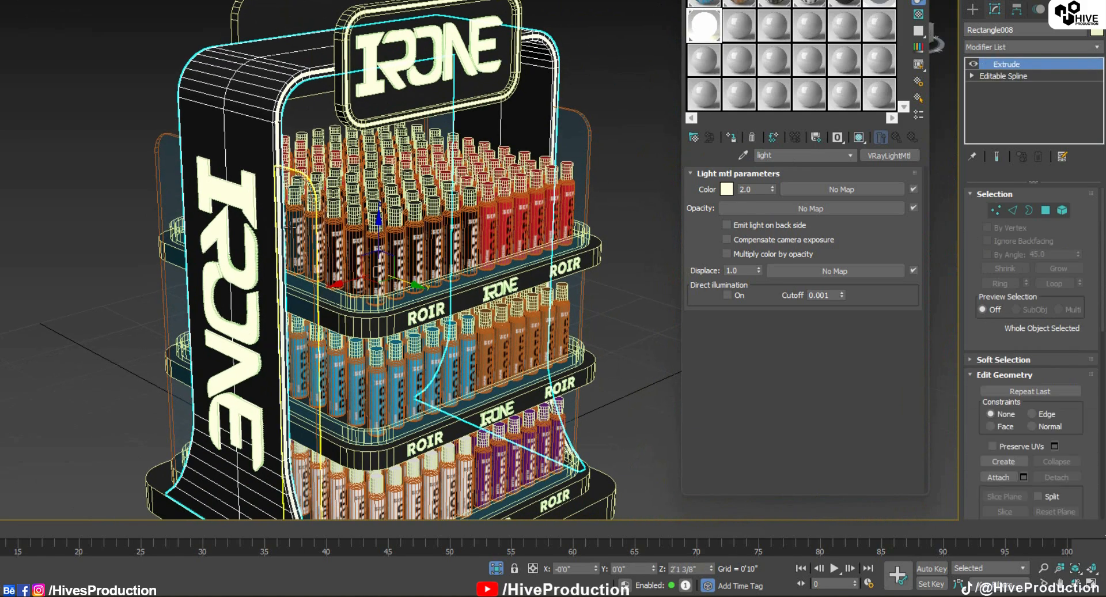
{"action": "left_click", "coordinate": [174, 185], "text": "ctrl"}
{"action": "left_click", "coordinate": [575, 151], "text": "ctrl"}
{"action": "middle_click_drag", "start_coordinate": [298, 290], "coordinate": [199, 277], "text": "alt"}
{"action": "left_click", "coordinate": [125, 150], "text": "ctrl"}
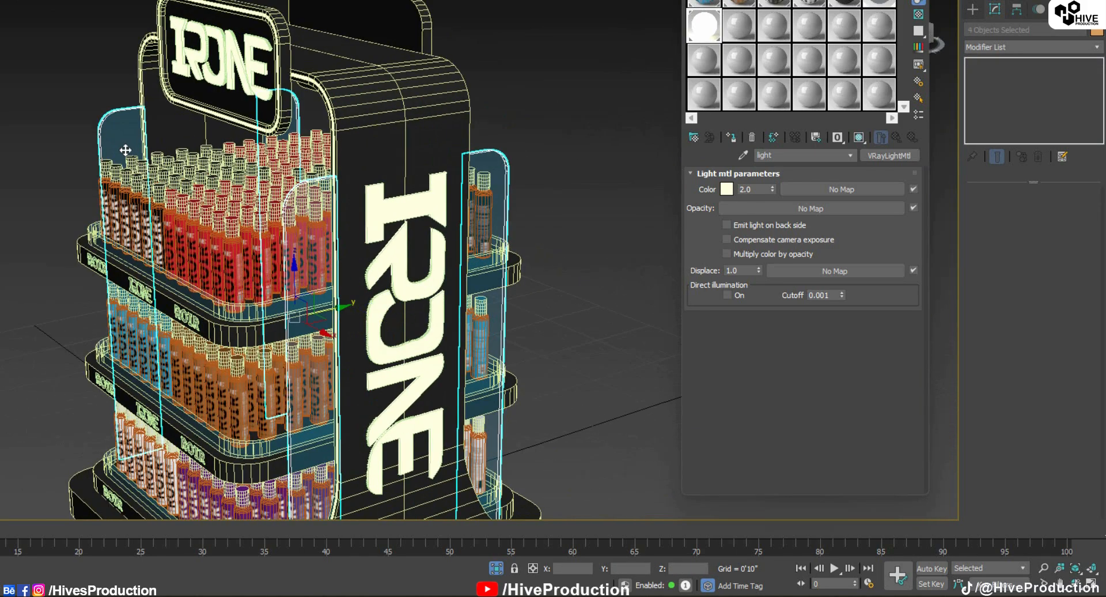
{"action": "left_click", "coordinate": [185, 291], "text": "ctrl"}
{"action": "left_click", "coordinate": [191, 426], "text": "ctrl"}
{"action": "middle_click_drag", "start_coordinate": [199, 446], "coordinate": [161, 295]}
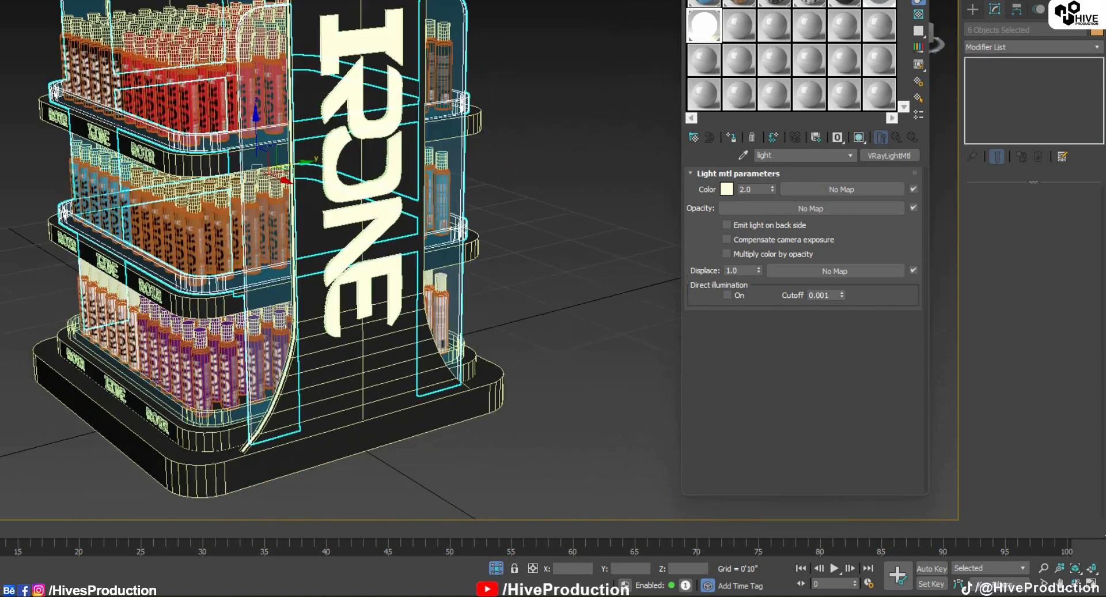
{"action": "left_click", "coordinate": [162, 395], "text": "ctrl"}
{"action": "right_click", "coordinate": [357, 402]}
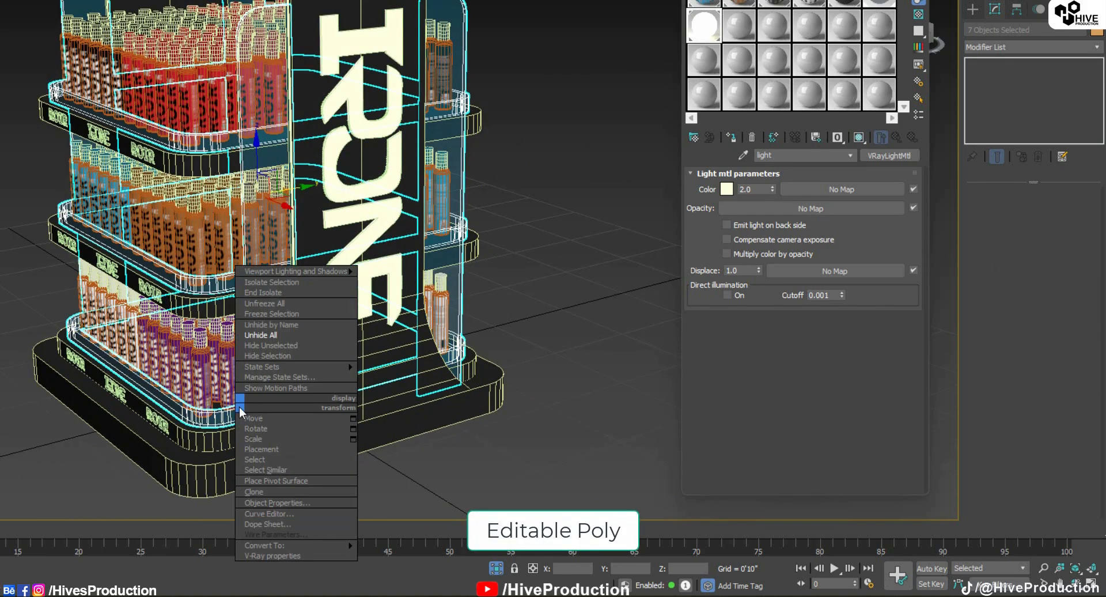
{"action": "mouse_move", "coordinate": [282, 544]}
{"action": "left_click", "coordinate": [399, 553]}
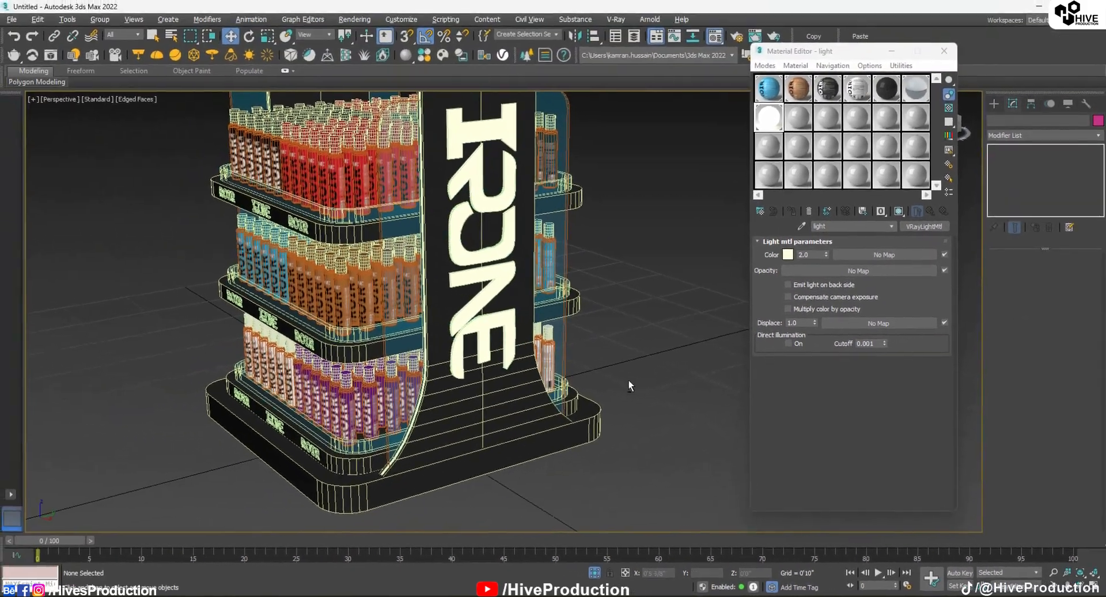
Copy the light material to the next slot as Blue, with colour RGB 0, 174, 255 and multiplier 4.0
{"action": "middle_click_drag", "start_coordinate": [628, 379], "coordinate": [744, 157], "text": "alt"}
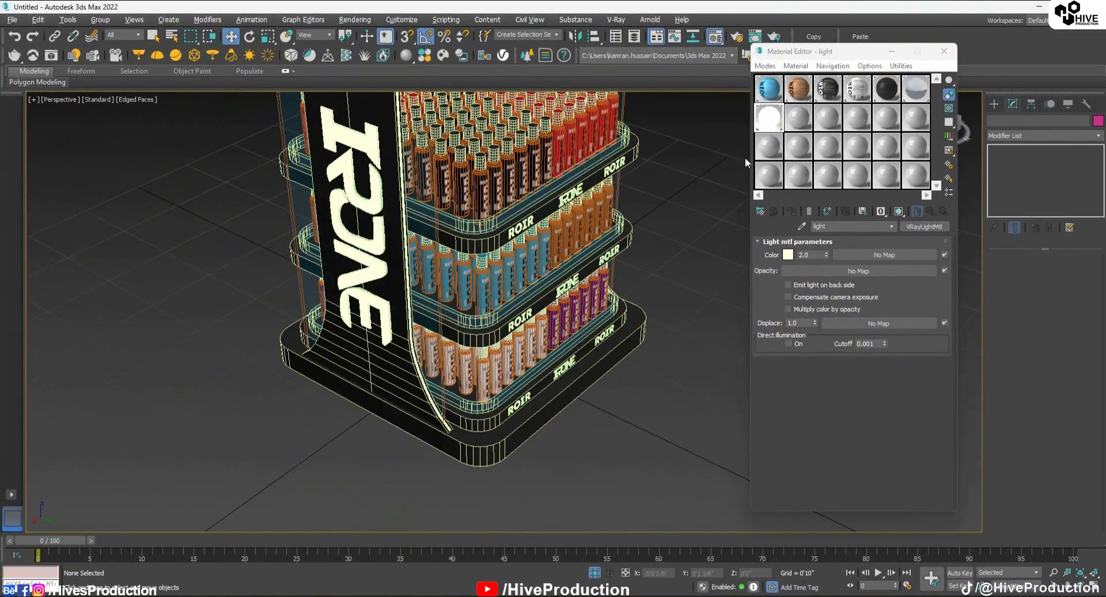
{"action": "left_click", "coordinate": [789, 254]}
{"action": "left_click_drag", "start_coordinate": [420, 112], "coordinate": [446, 122]}
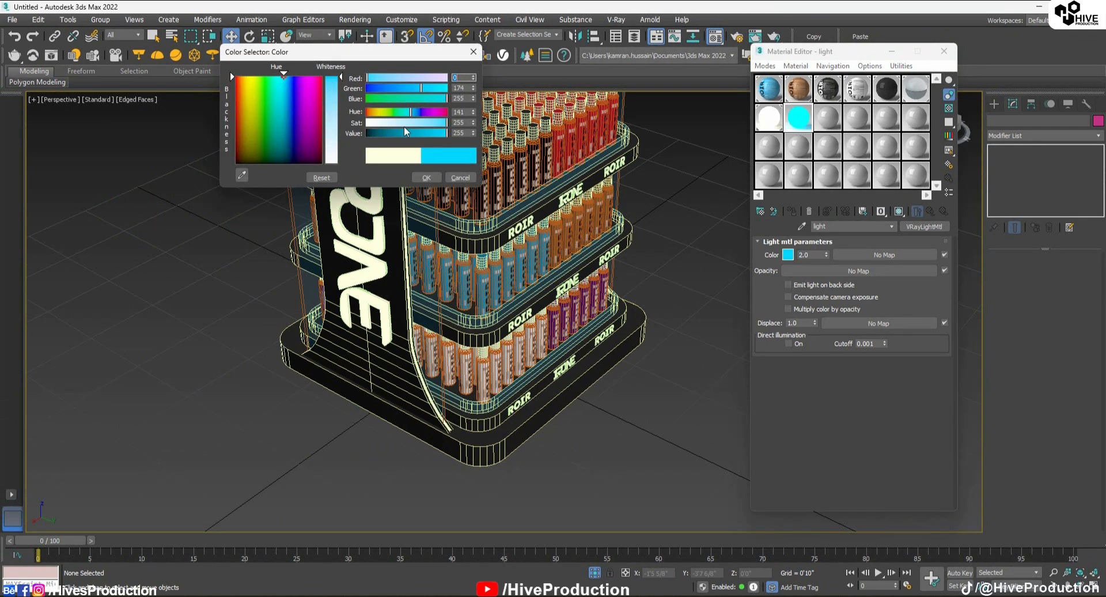
{"action": "left_click", "coordinate": [431, 179]}
{"action": "double_click", "coordinate": [804, 254]}
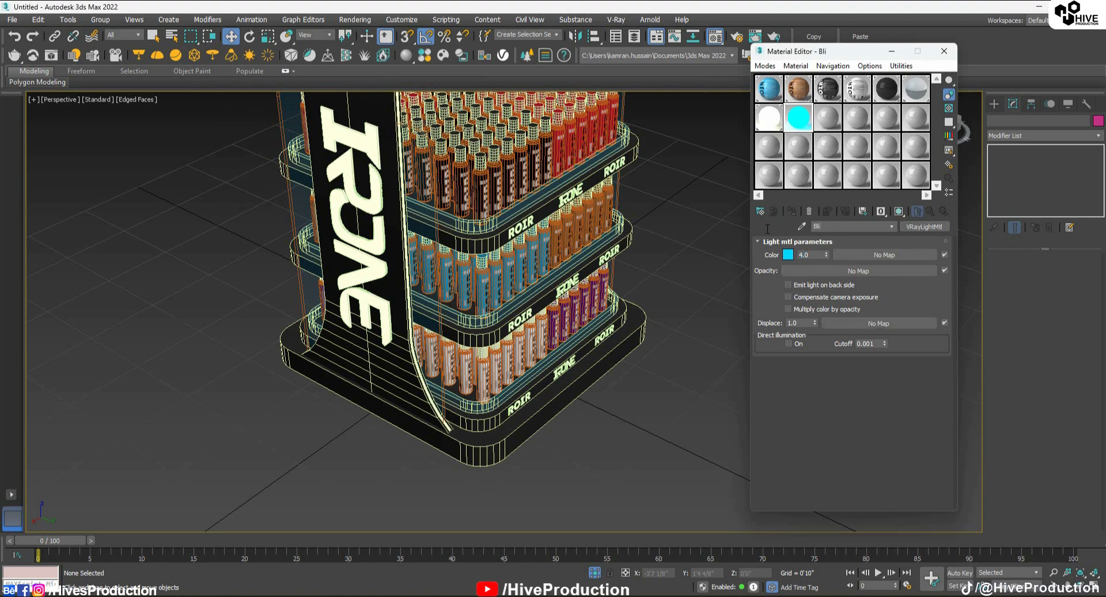
Select the ring of narrow edge polygons around the front glass side panel and assign the Blue light material to them
{"action": "left_click", "coordinate": [427, 233]}
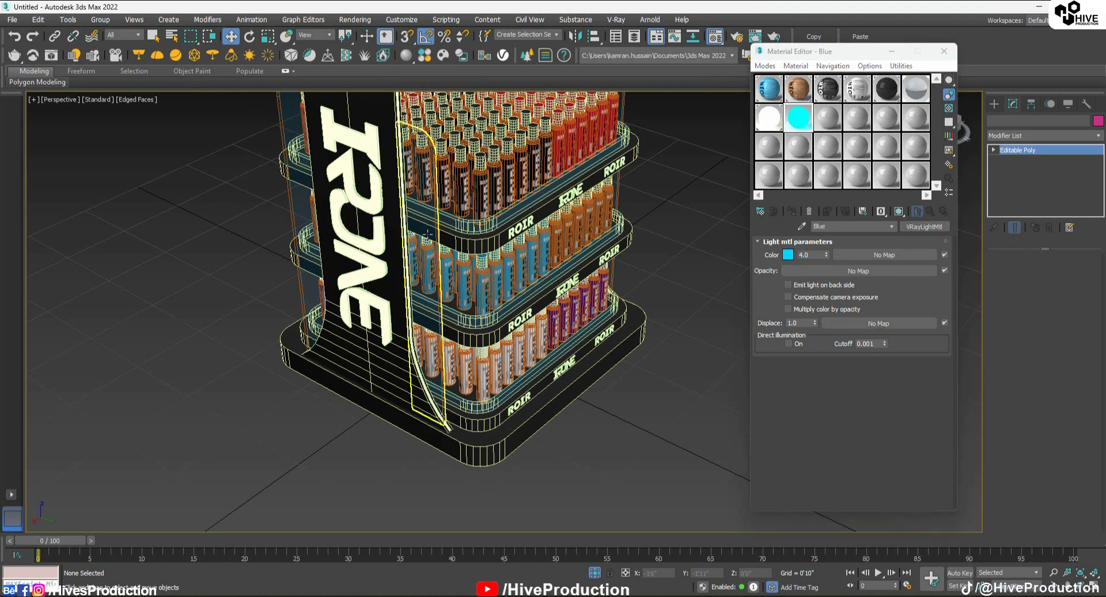
{"action": "scroll", "coordinate": [429, 234], "scroll_direction": "up", "scroll_amount": 5}
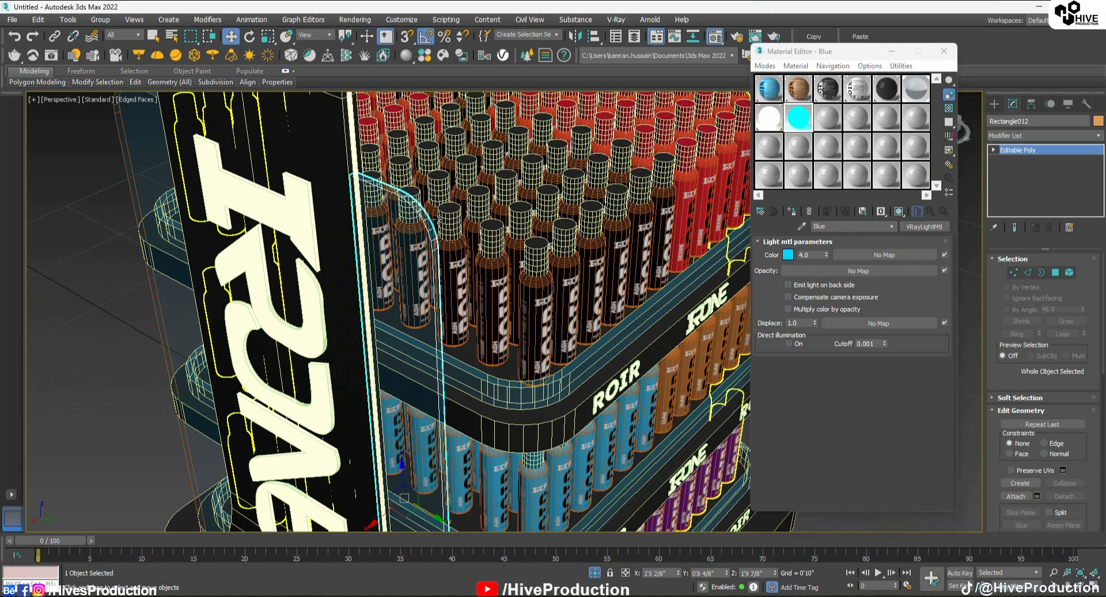
{"action": "key", "text": "2"}
{"action": "left_click", "coordinate": [425, 225]}
{"action": "scroll", "coordinate": [429, 234], "scroll_direction": "up", "scroll_amount": 3}
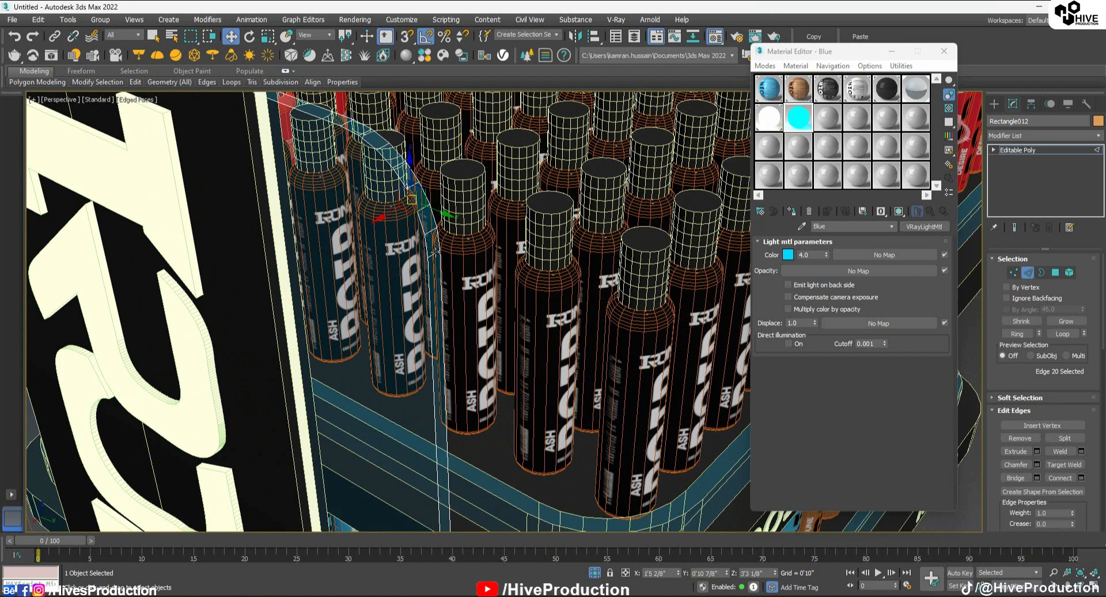
{"action": "left_click", "coordinate": [1017, 334]}
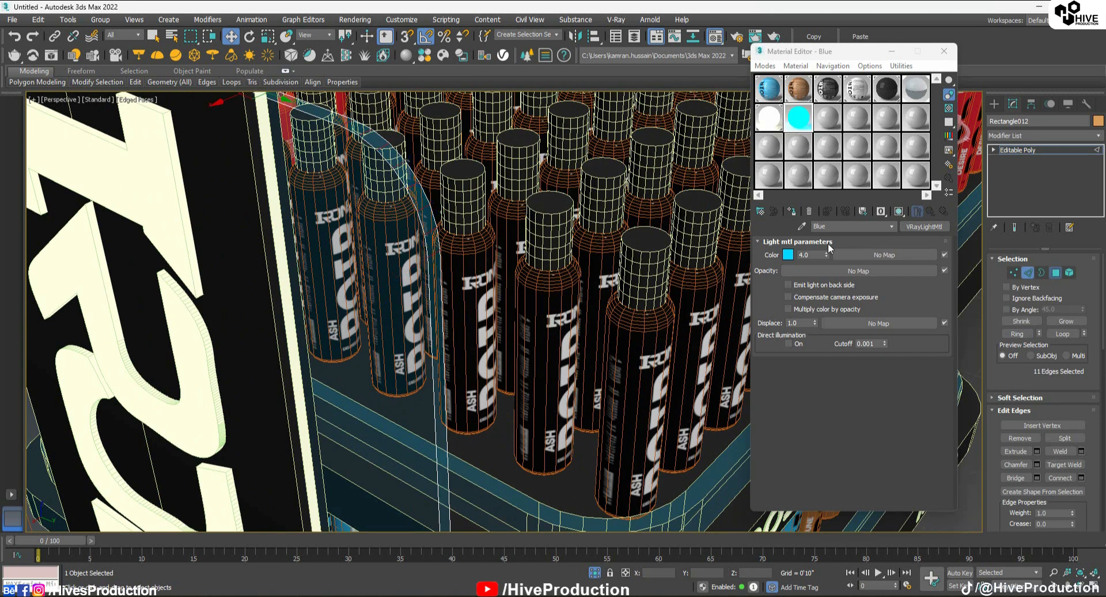
{"action": "left_click", "coordinate": [792, 212]}
{"action": "scroll", "coordinate": [521, 291], "scroll_direction": "down", "scroll_amount": 5}
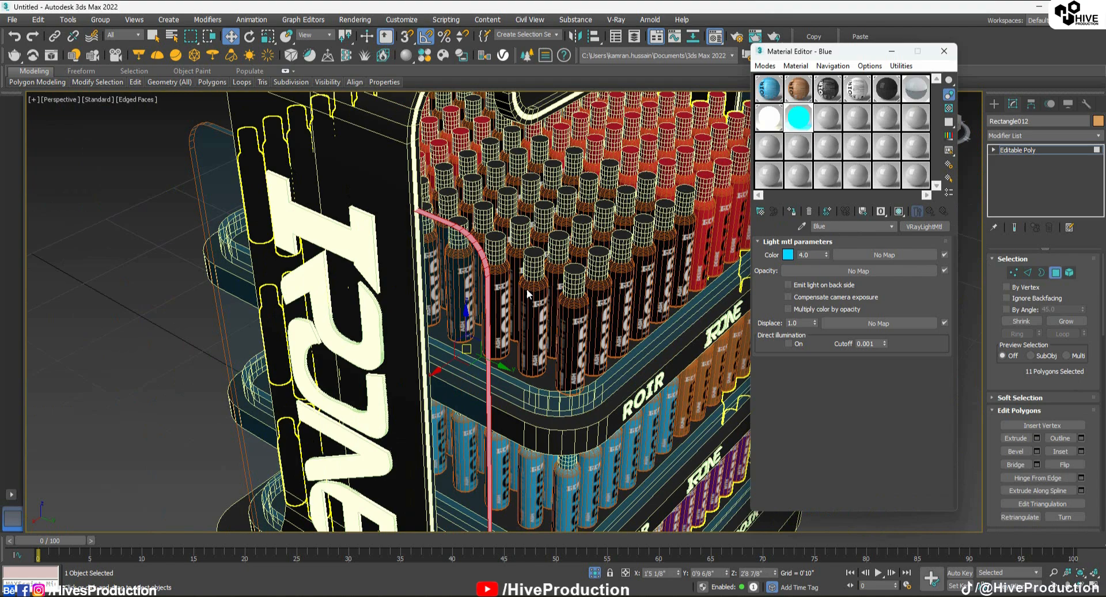
Assign the Blue light material to the ring of narrow edge polygons on the glass panel at the opposite end of the same side
{"action": "left_click", "coordinate": [1057, 273]}
{"action": "left_click", "coordinate": [126, 312]}
{"action": "middle_click_drag", "start_coordinate": [188, 309], "coordinate": [576, 263], "text": "alt"}
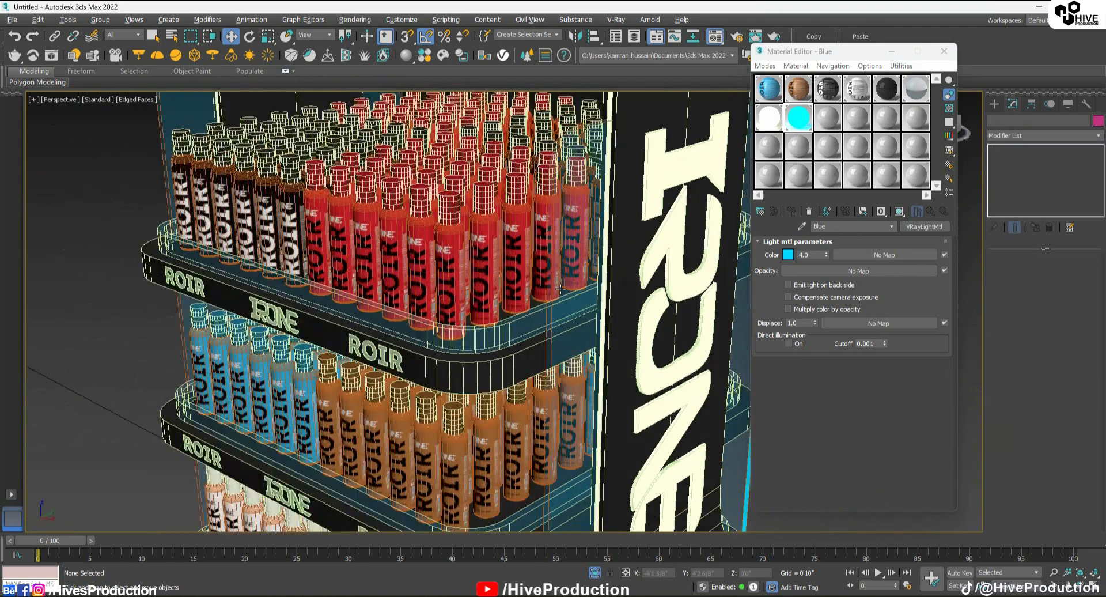
{"action": "left_click", "coordinate": [585, 261]}
{"action": "mouse_move", "coordinate": [553, 311]}
{"action": "middle_mouse_down", "text": "alt"}
{"action": "mouse_move", "coordinate": [550, 325]}
{"action": "mouse_move", "coordinate": [560, 299]}
{"action": "middle_mouse_up", "text": "alt"}
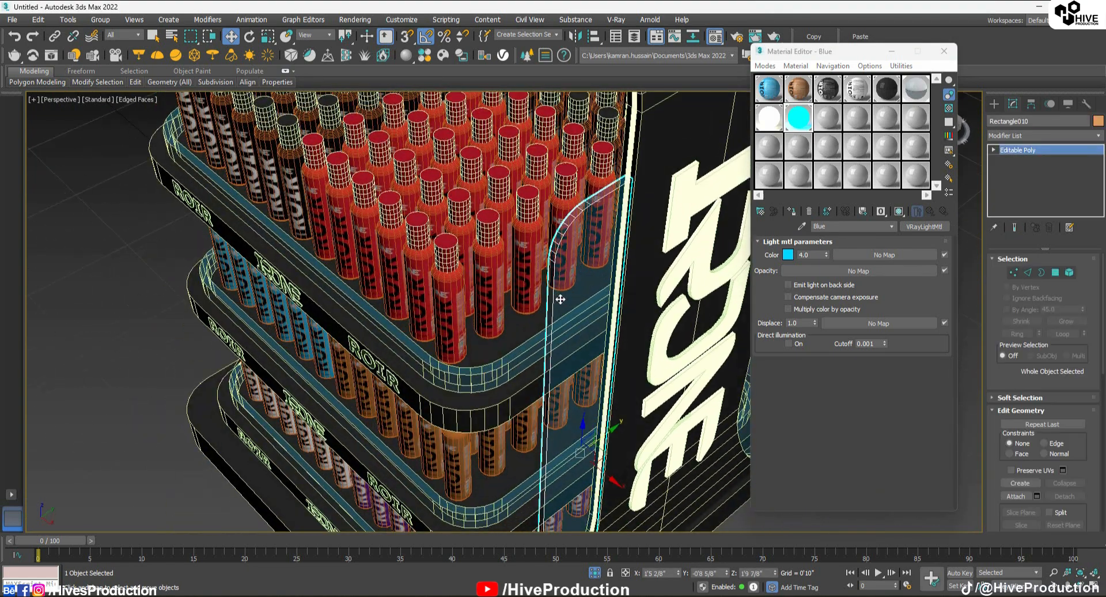
{"action": "key", "text": "2"}
{"action": "left_click", "coordinate": [560, 233]}
{"action": "left_click", "coordinate": [1015, 334]}
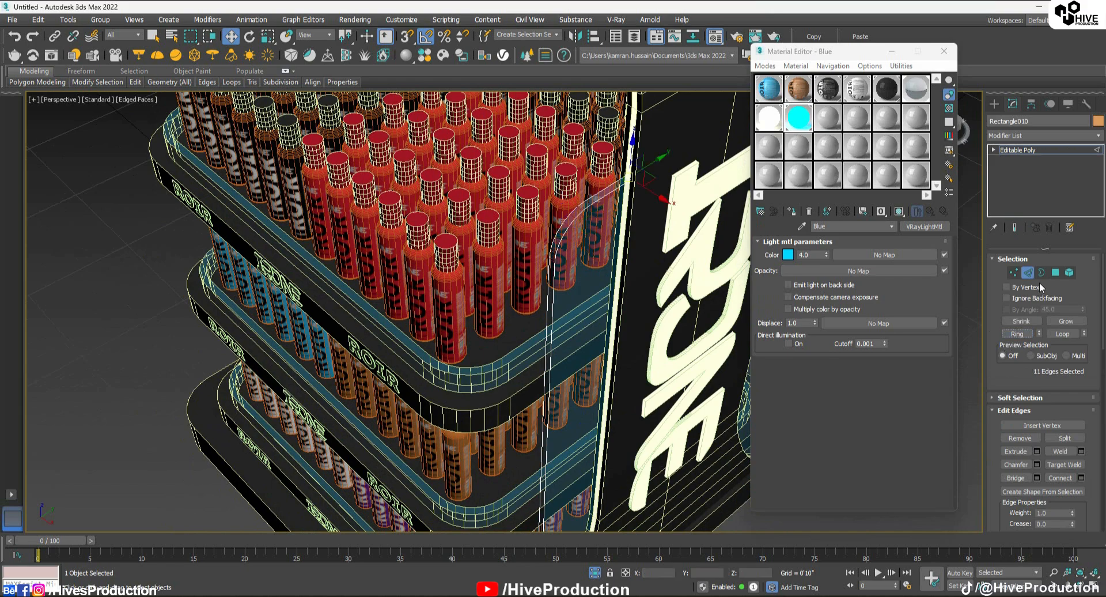
{"action": "key", "text": "4"}
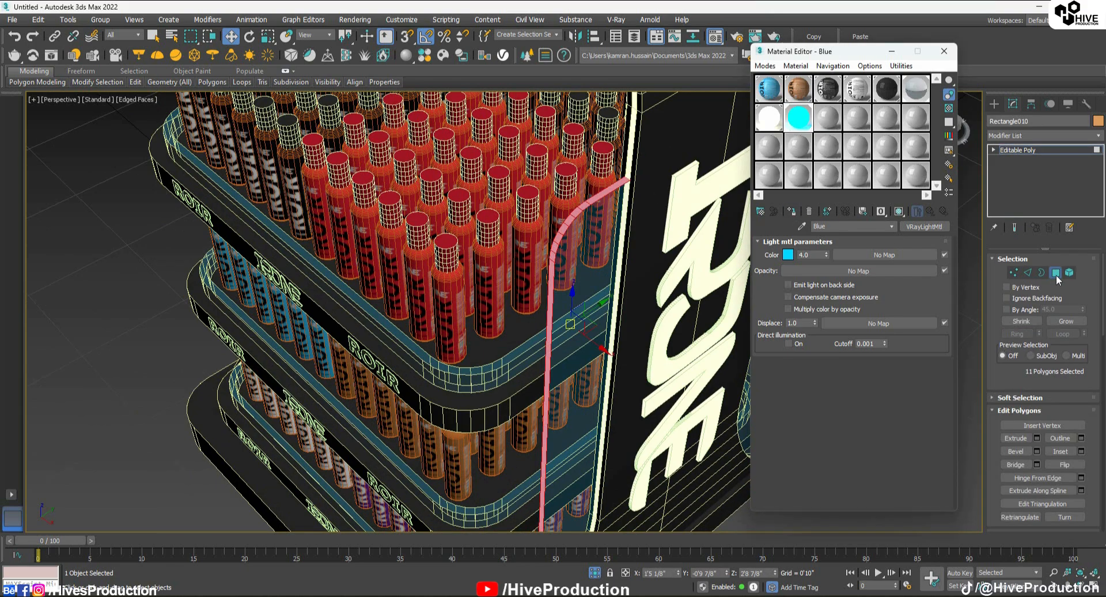
{"action": "left_click", "coordinate": [1056, 277]}
Assign the Blue light material to the narrow edge polygons of the glass panel across the bottle face from the one just finished
{"action": "scroll", "coordinate": [518, 334], "scroll_direction": "down", "scroll_amount": 5}
{"action": "middle_click_drag", "start_coordinate": [437, 345], "coordinate": [587, 320], "text": "alt"}
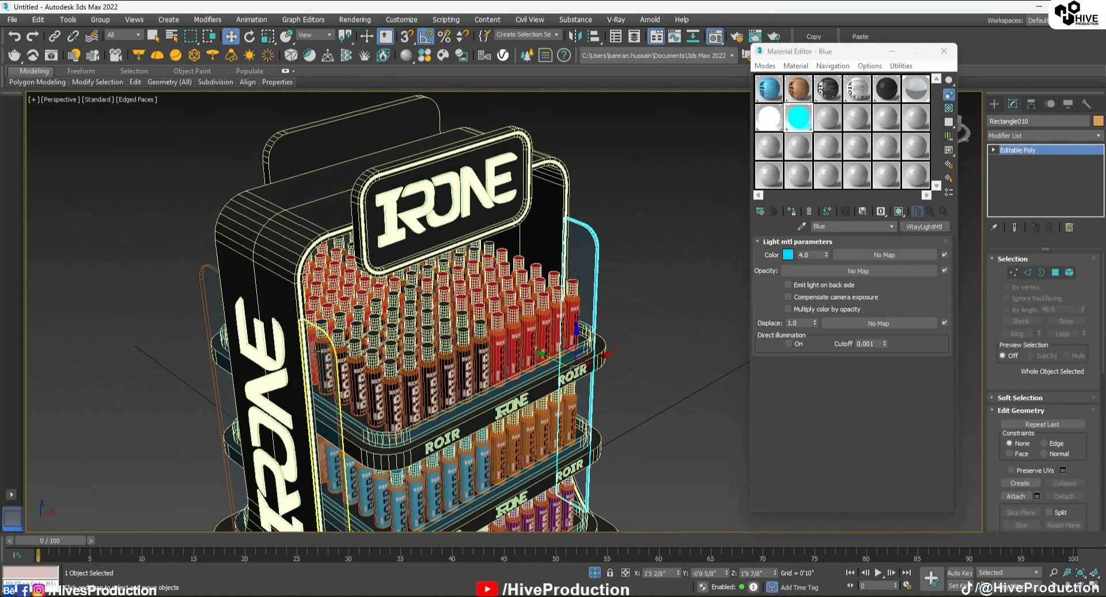
{"action": "left_click", "coordinate": [346, 361]}
{"action": "scroll", "coordinate": [334, 357], "scroll_direction": "up", "scroll_amount": 4}
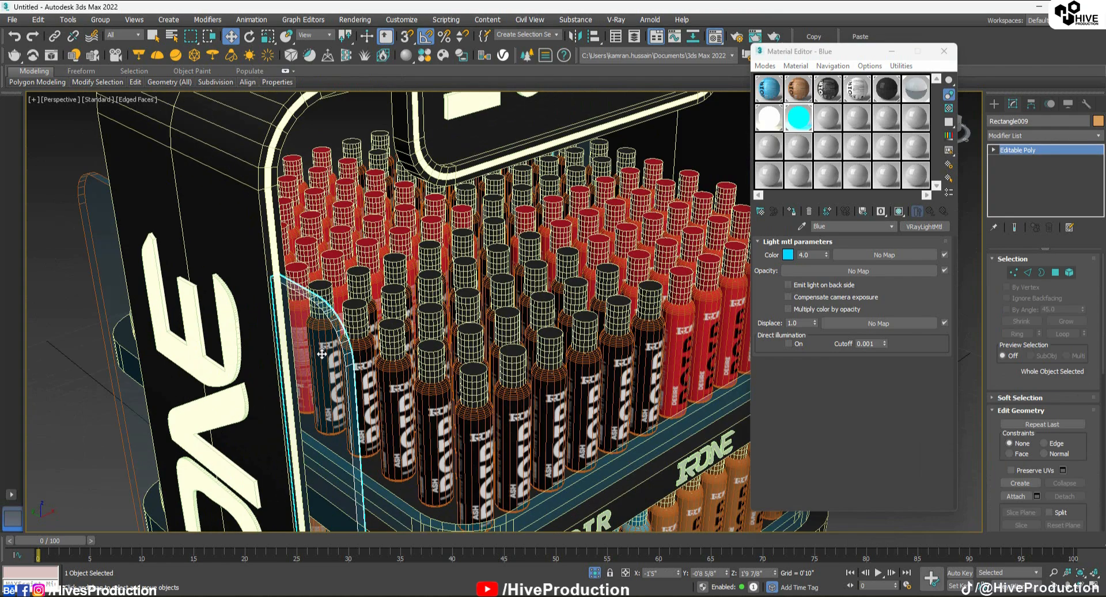
{"action": "key", "text": "2"}
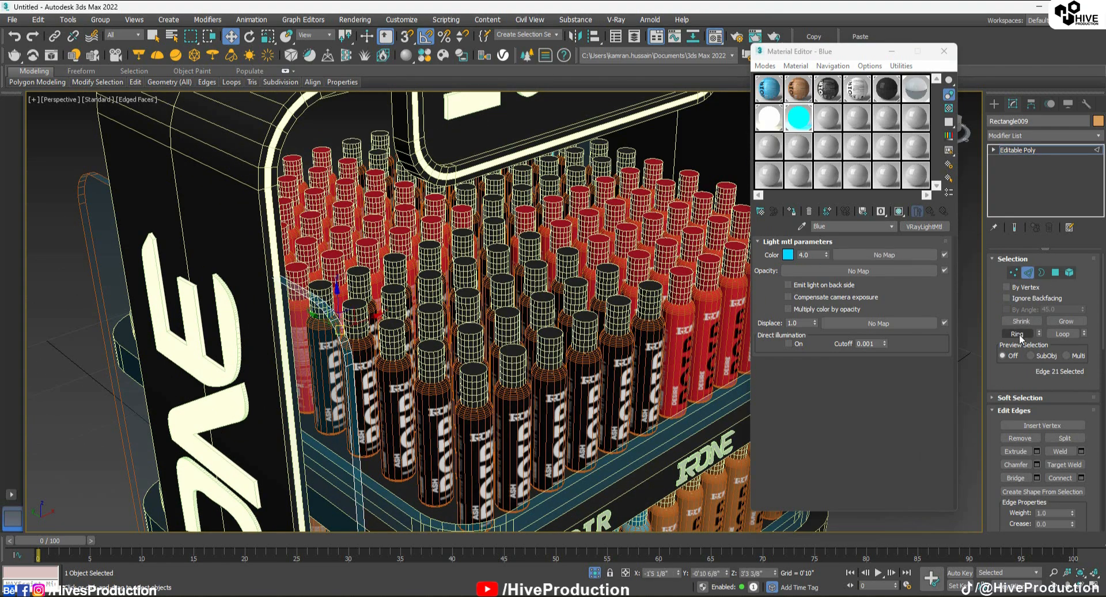
{"action": "left_click", "coordinate": [1018, 334]}
{"action": "left_click", "coordinate": [1054, 272], "text": "ctrl"}
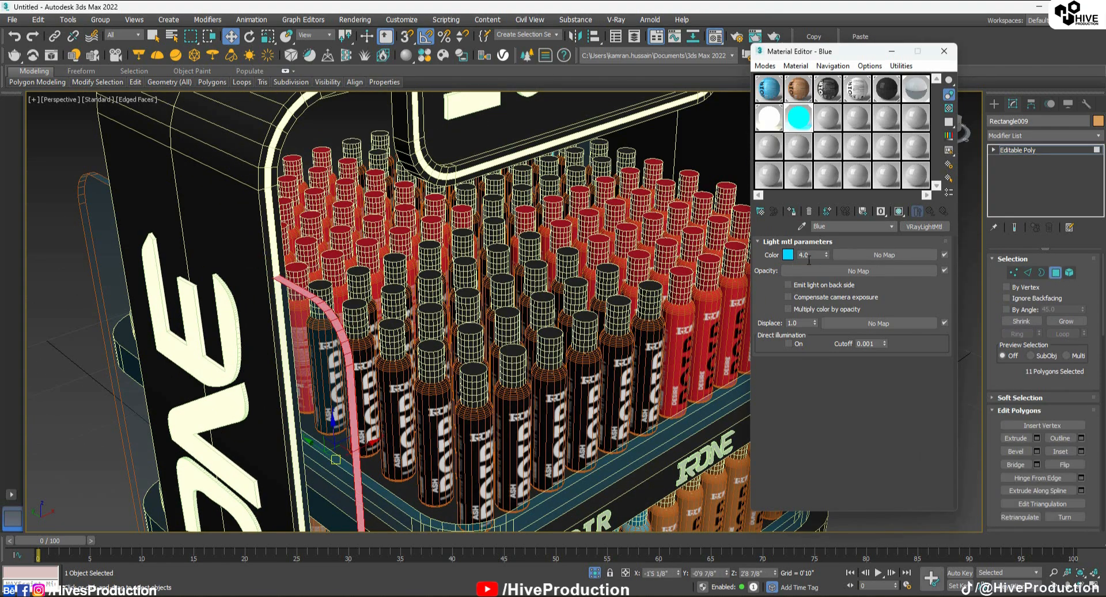
{"action": "left_click", "coordinate": [1060, 274]}
Select the ring of narrow edge polygons on the last remaining glass side panel and assign the Blue light material to them
{"action": "scroll", "coordinate": [219, 285], "scroll_direction": "down", "scroll_amount": 4}
{"action": "middle_click_drag", "start_coordinate": [172, 291], "coordinate": [508, 247], "text": "alt"}
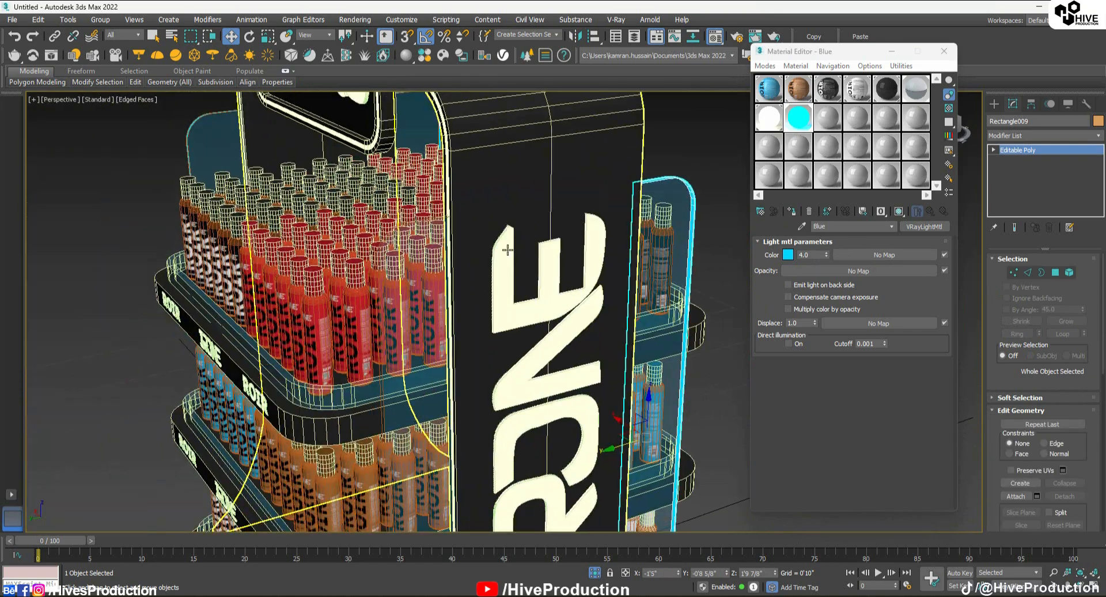
{"action": "left_click", "coordinate": [404, 335]}
{"action": "scroll", "coordinate": [545, 306], "scroll_direction": "up", "scroll_amount": 3}
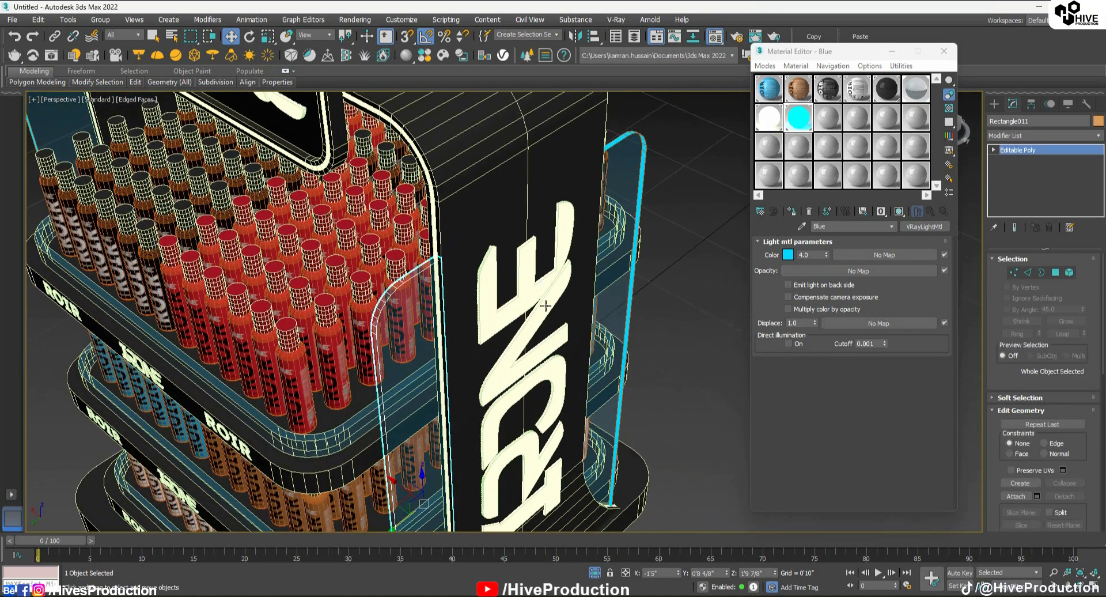
{"action": "left_click", "coordinate": [1026, 273]}
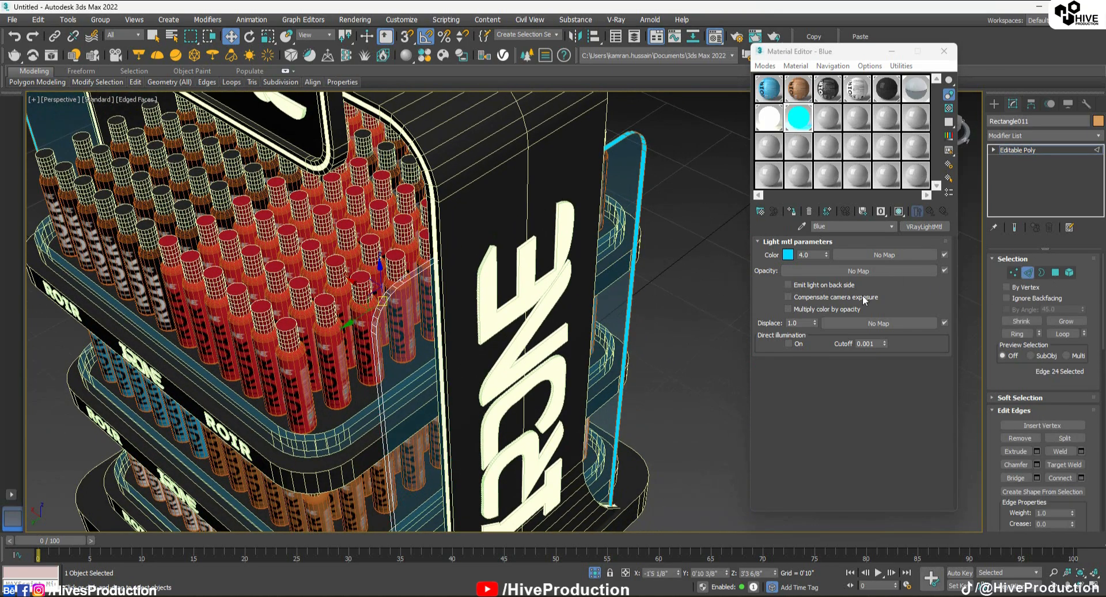
{"action": "left_click", "coordinate": [1017, 333]}
{"action": "left_click", "coordinate": [1056, 272]}
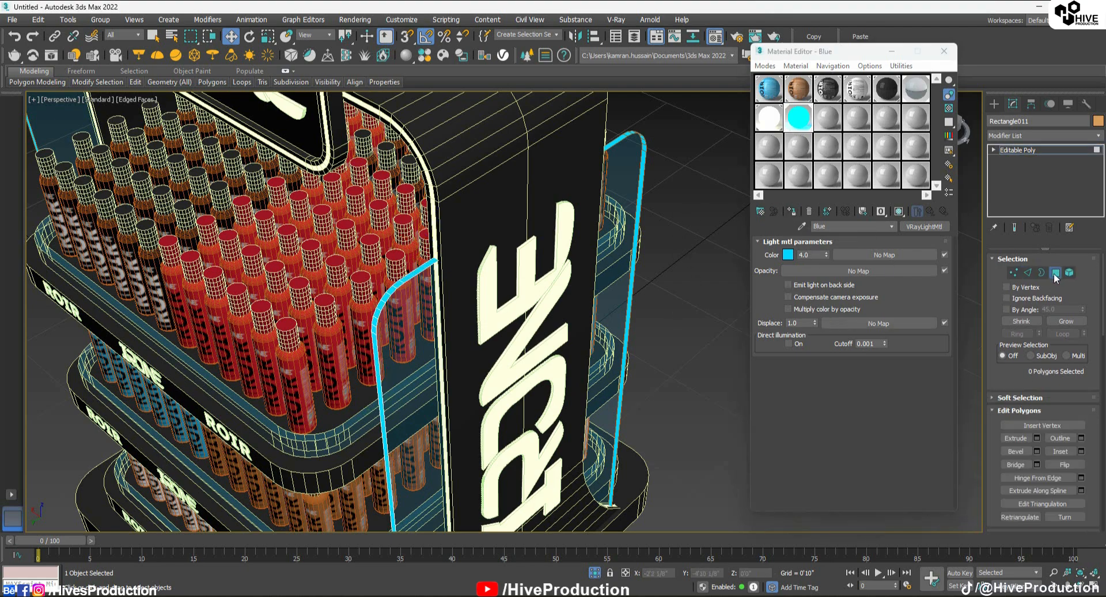
{"action": "left_click", "coordinate": [1055, 274]}
Copy the Blue light material to the next slot, name it red and set its colour to RGB 255, 6, 6
{"action": "scroll", "coordinate": [578, 291], "scroll_direction": "down", "scroll_amount": 5}
{"action": "middle_click_drag", "start_coordinate": [450, 334], "coordinate": [573, 363], "text": "alt"}
{"action": "left_click", "coordinate": [495, 339]}
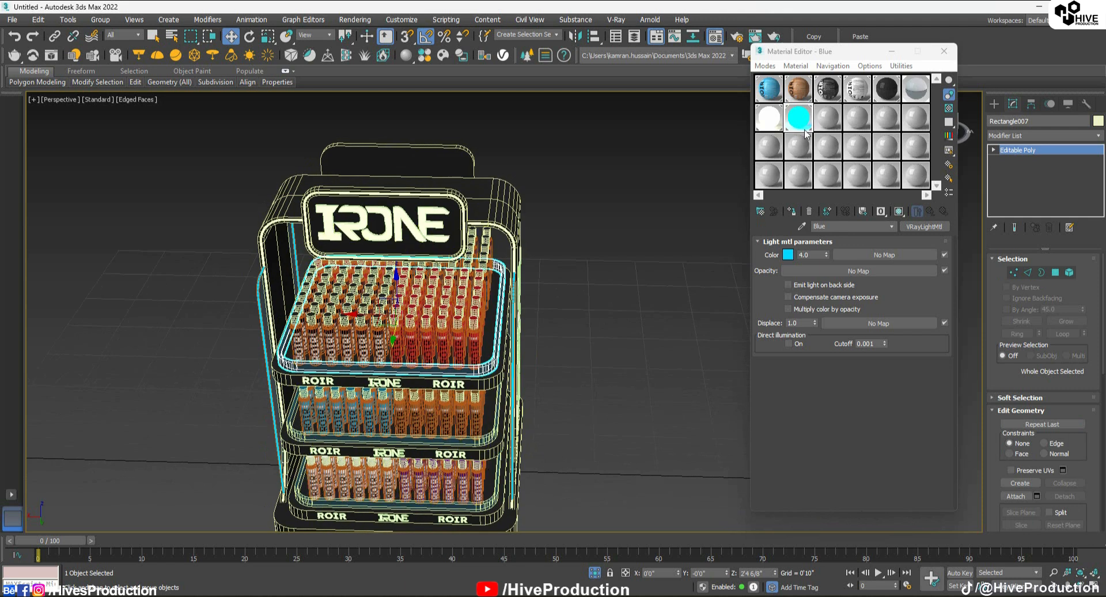
{"action": "left_click_drag", "start_coordinate": [804, 128], "coordinate": [829, 118]}
{"action": "left_click", "coordinate": [787, 254]}
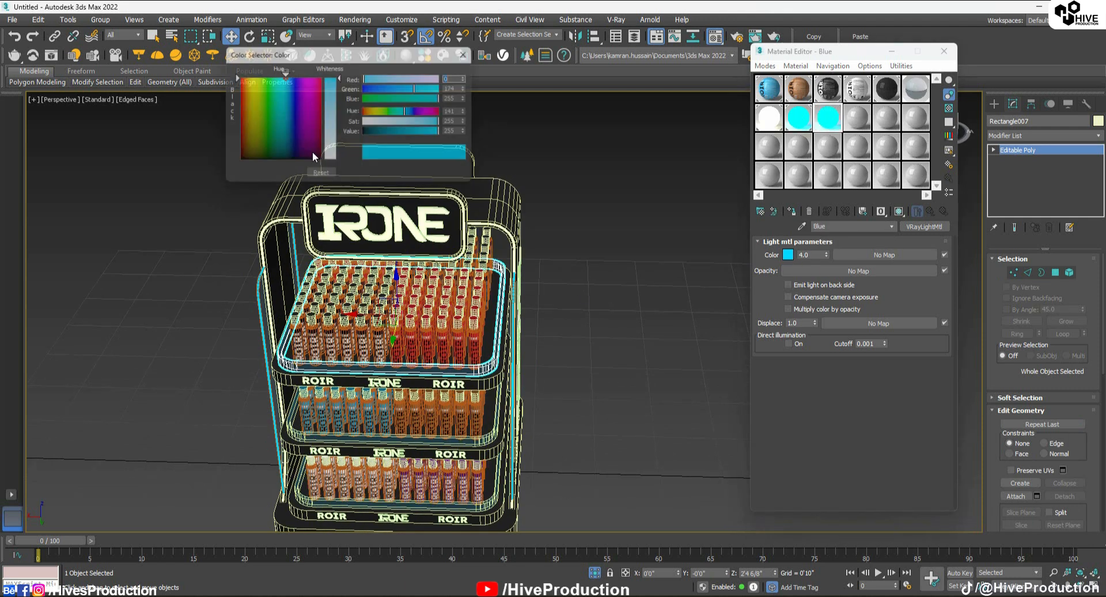
{"action": "left_click_drag", "start_coordinate": [312, 151], "coordinate": [329, 77]}
{"action": "left_click", "coordinate": [433, 122]}
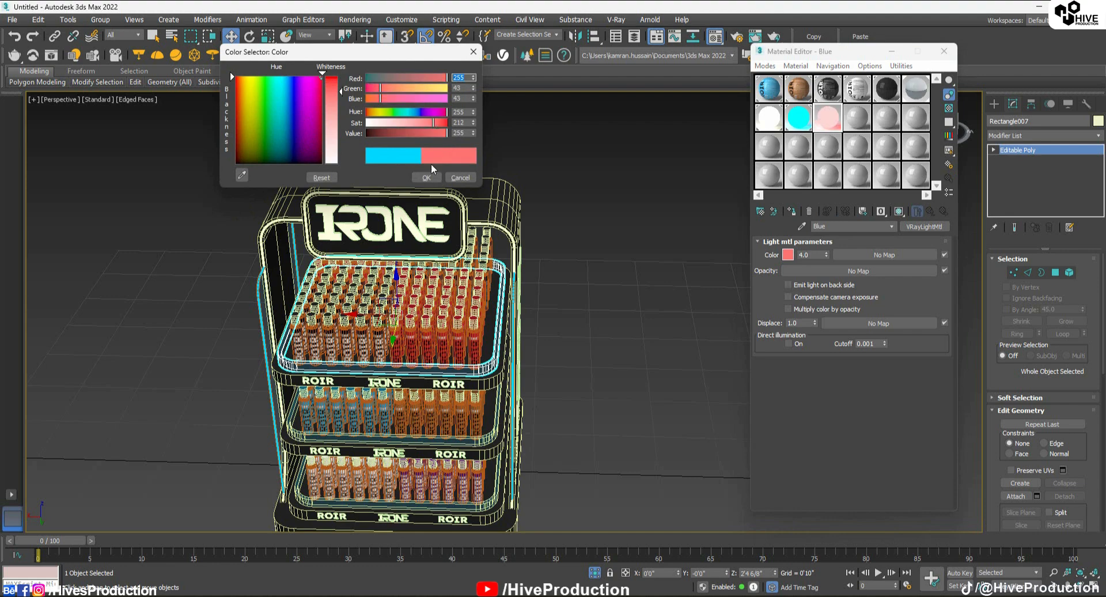
{"action": "left_click_drag", "start_coordinate": [442, 125], "coordinate": [447, 123]}
{"action": "left_click", "coordinate": [426, 177]}
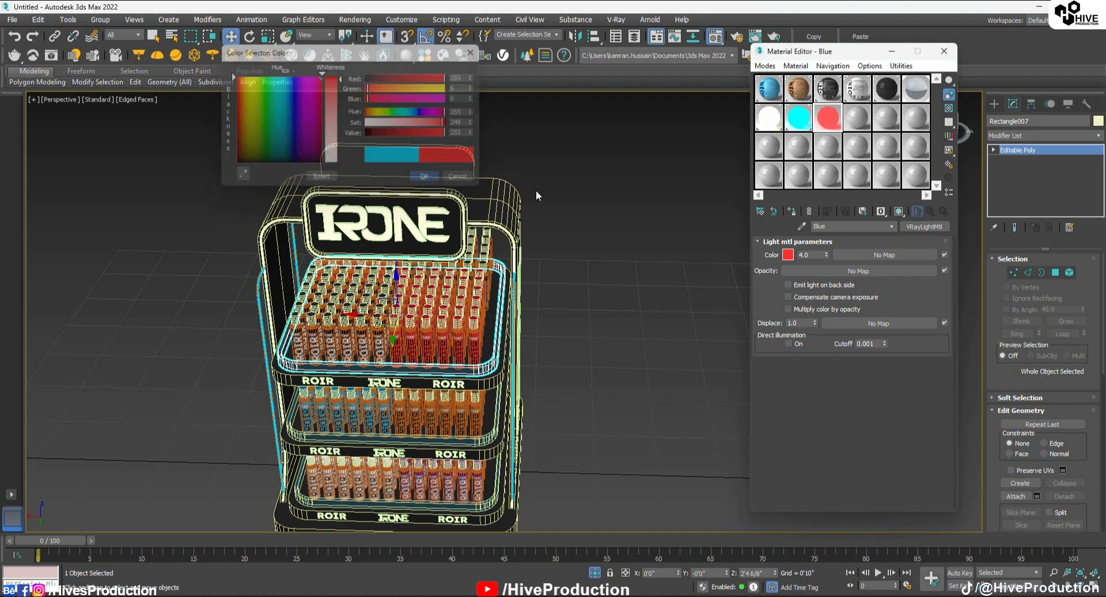
{"action": "left_click", "coordinate": [657, 283]}
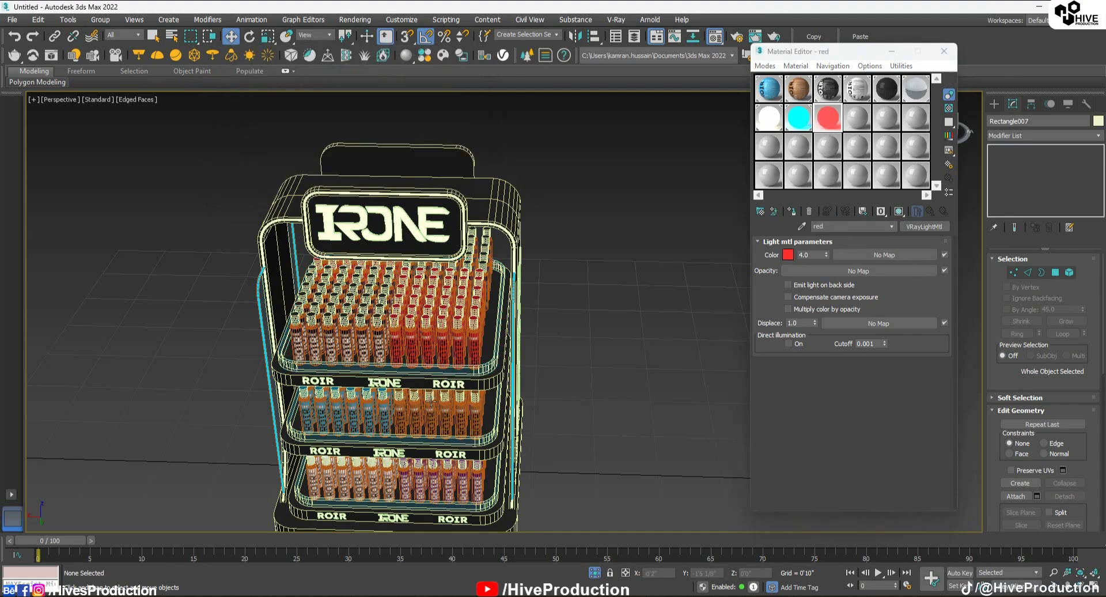
Assign the red light material to the upper rim polygons of the top shelf's glass guard, renaming the material reds
{"action": "middle_click_drag", "start_coordinate": [460, 350], "coordinate": [515, 371], "text": "alt"}
{"action": "scroll", "coordinate": [518, 373], "scroll_direction": "up", "scroll_amount": 3}
{"action": "scroll", "coordinate": [521, 374], "scroll_direction": "up", "scroll_amount": 2}
{"action": "left_click", "coordinate": [521, 373]}
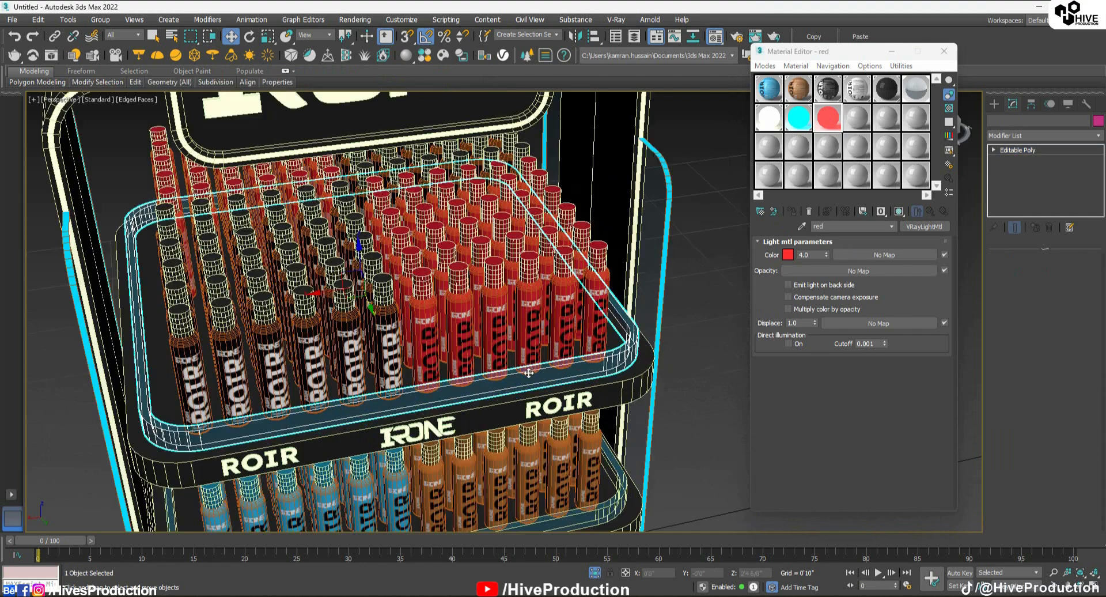
{"action": "left_click", "coordinate": [791, 210]}
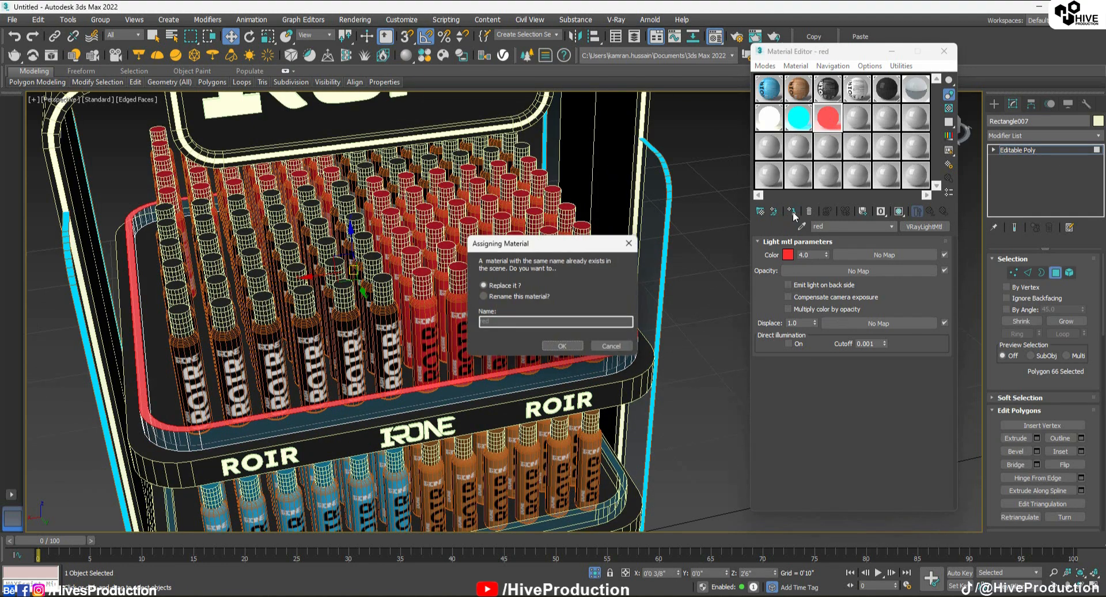
{"action": "left_click", "coordinate": [513, 323]}
{"action": "left_click", "coordinate": [562, 344]}
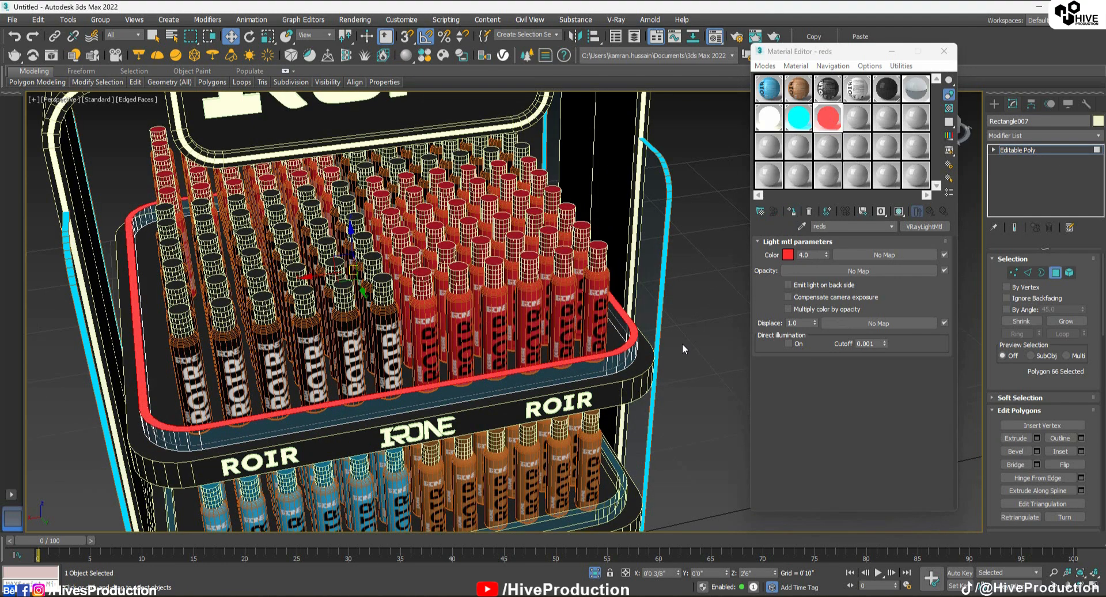
{"action": "left_click", "coordinate": [1057, 274]}
Copy the reds light material to the next slot and try a different colour for the copy
{"action": "left_click_drag", "start_coordinate": [831, 119], "coordinate": [858, 120]}
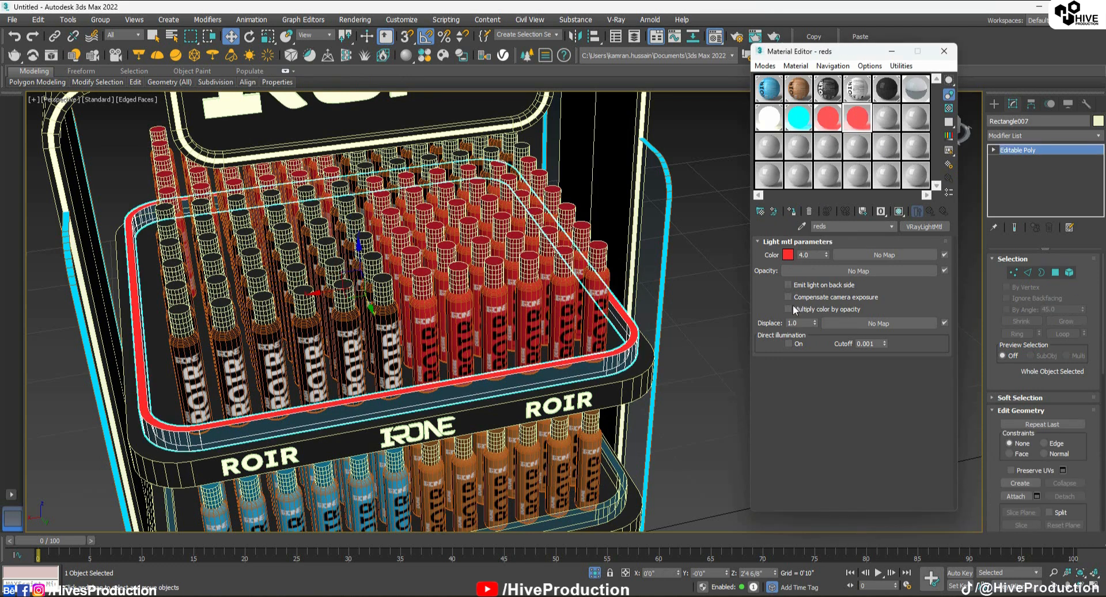
{"action": "left_click", "coordinate": [787, 256]}
{"action": "left_click_drag", "start_coordinate": [286, 87], "coordinate": [287, 78]}
{"action": "left_click", "coordinate": [459, 178]}
Select the upper rim polygons of the middle shelf's glass guard and assign the Blue light material to them
{"action": "middle_click_drag", "start_coordinate": [476, 393], "coordinate": [448, 151]}
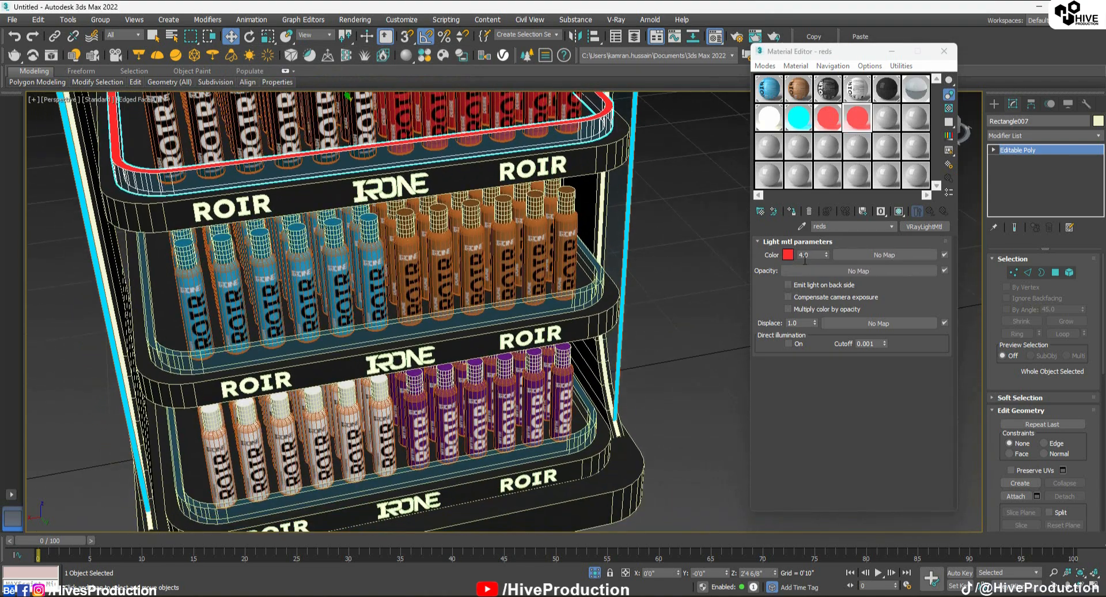
{"action": "left_click", "coordinate": [670, 214]}
{"action": "left_click", "coordinate": [567, 294]}
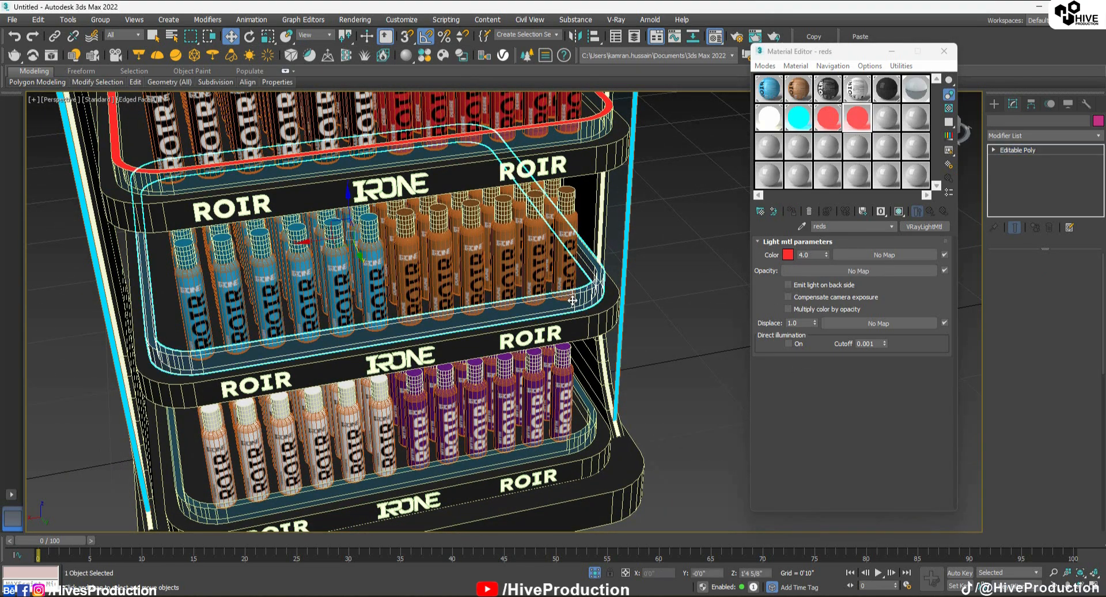
{"action": "left_click", "coordinate": [798, 117]}
{"action": "left_click", "coordinate": [790, 211]}
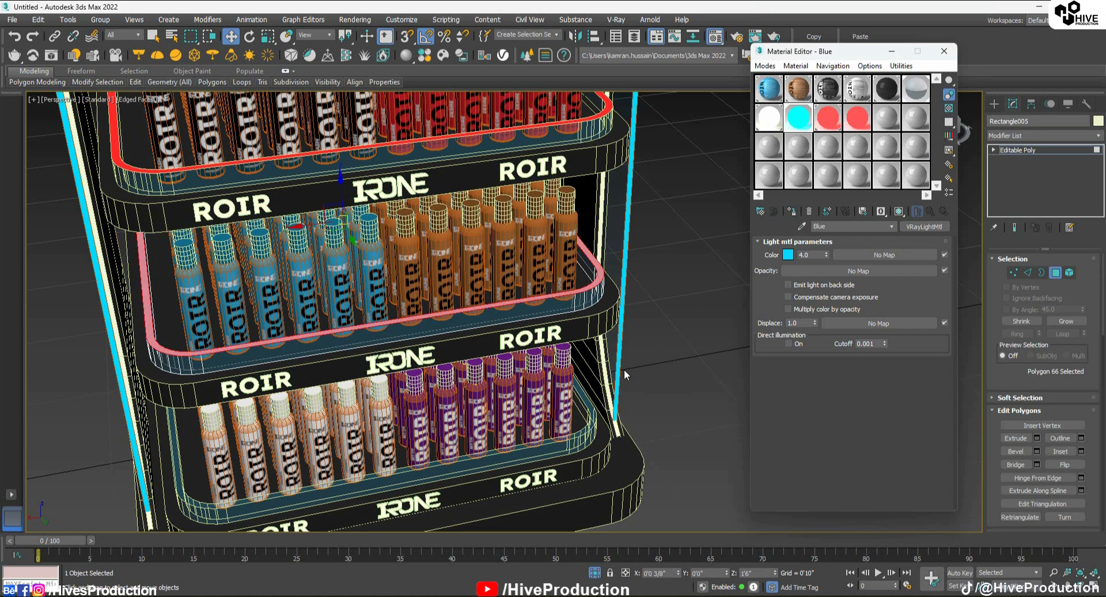
Select the upper rim polygons of the bottom shelf's glass guard and assign the light material to them
{"action": "left_click", "coordinate": [591, 416]}
{"action": "key", "text": "4"}
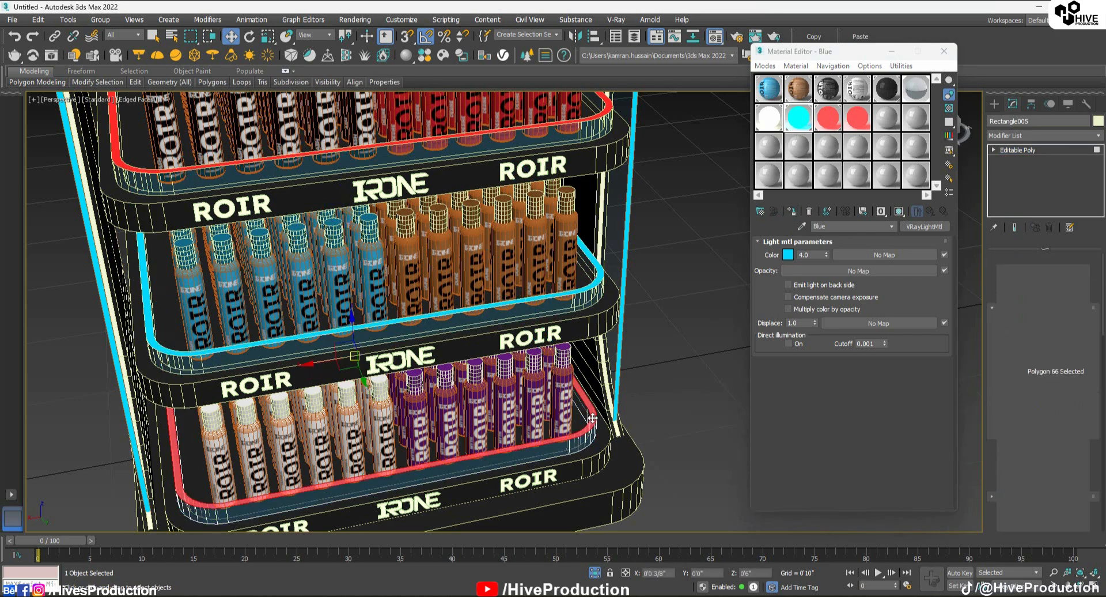
{"action": "left_click", "coordinate": [766, 117]}
{"action": "left_click", "coordinate": [791, 212]}
{"action": "key", "text": "4"}
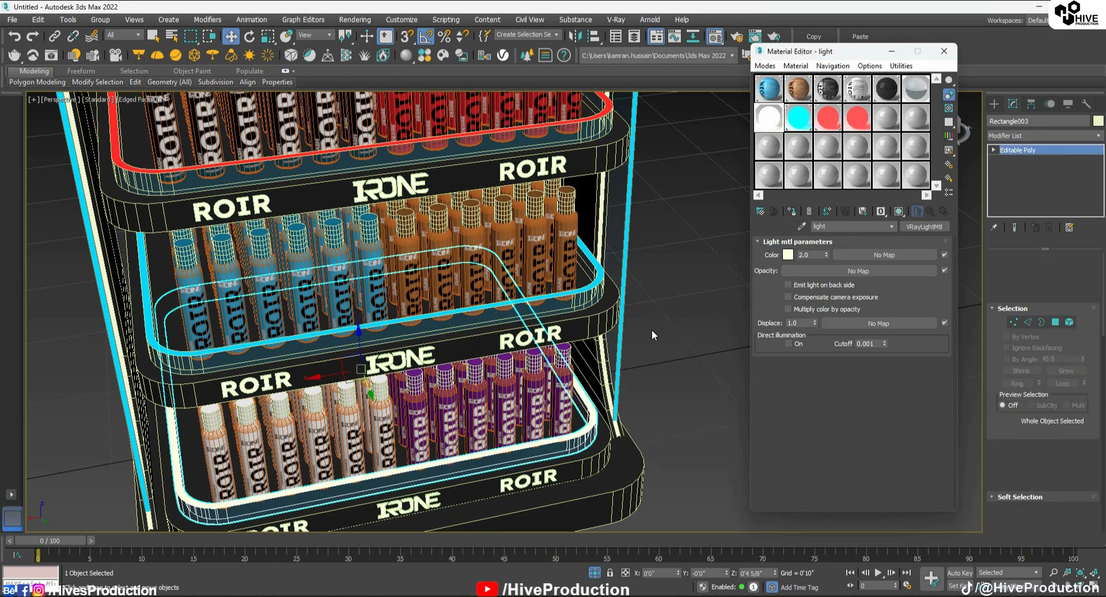
Convert the stand's extruded base slab to Editable Poly
{"action": "middle_click_drag", "start_coordinate": [576, 360], "coordinate": [621, 171]}
{"action": "left_click", "coordinate": [467, 351]}
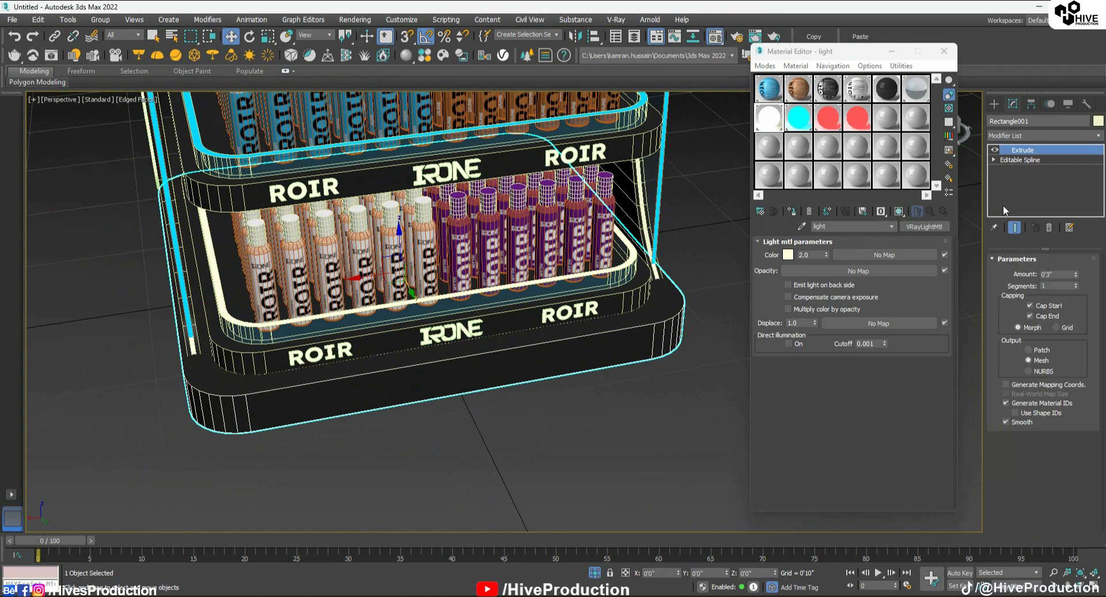
{"action": "right_click", "coordinate": [660, 357]}
{"action": "mouse_move", "coordinate": [708, 459]}
{"action": "left_click", "coordinate": [800, 476]}
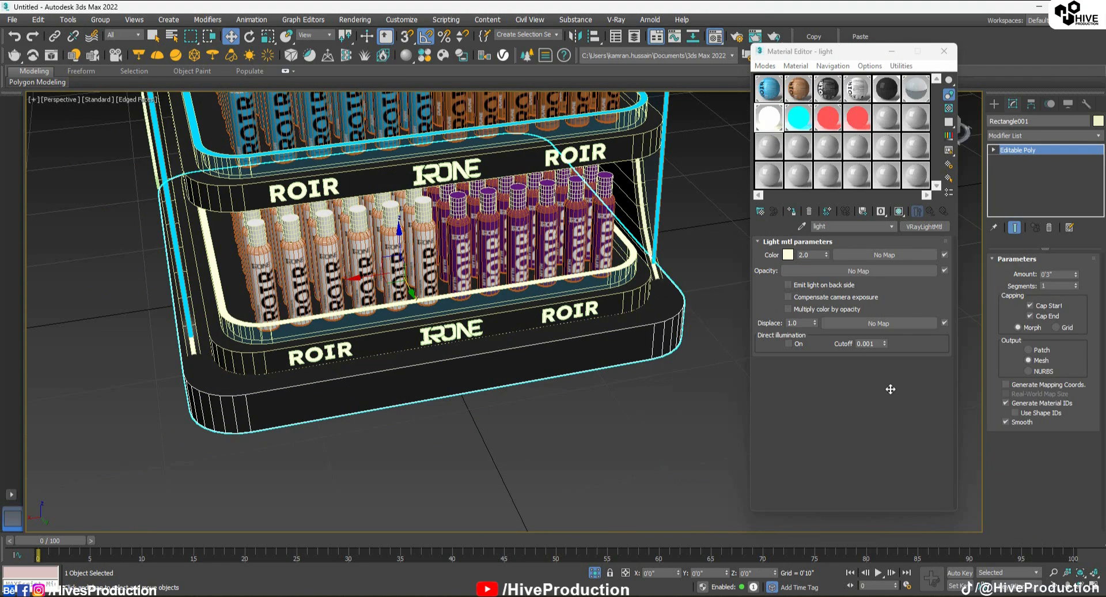
Connect the ring of vertical edges around the base slab with 2 segments, pinched closer together
{"action": "key", "text": "2"}
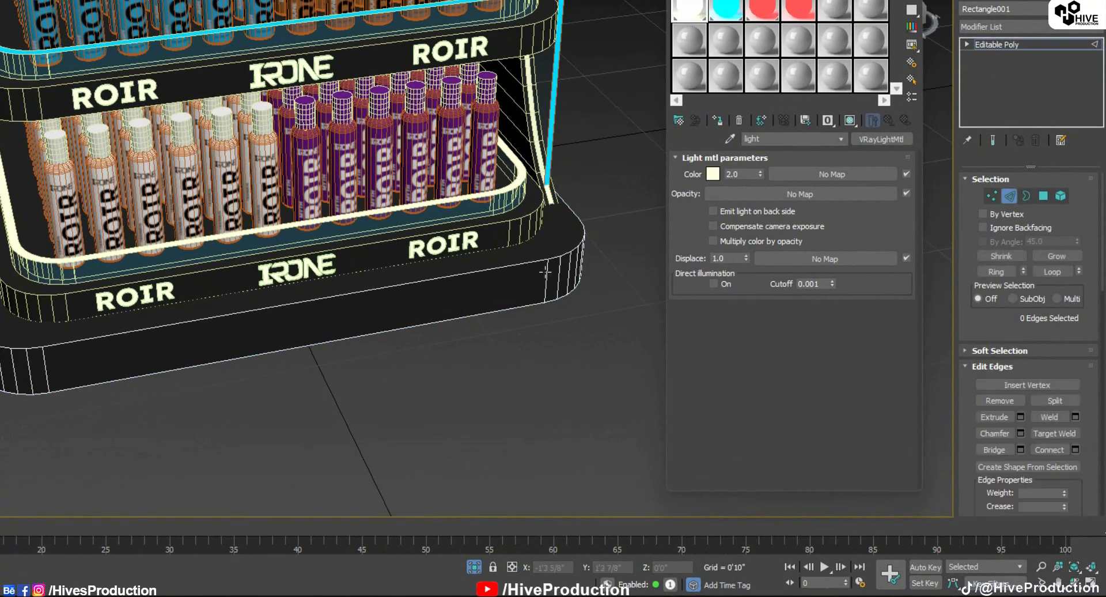
{"action": "left_click", "coordinate": [652, 340]}
{"action": "left_click", "coordinate": [995, 271]}
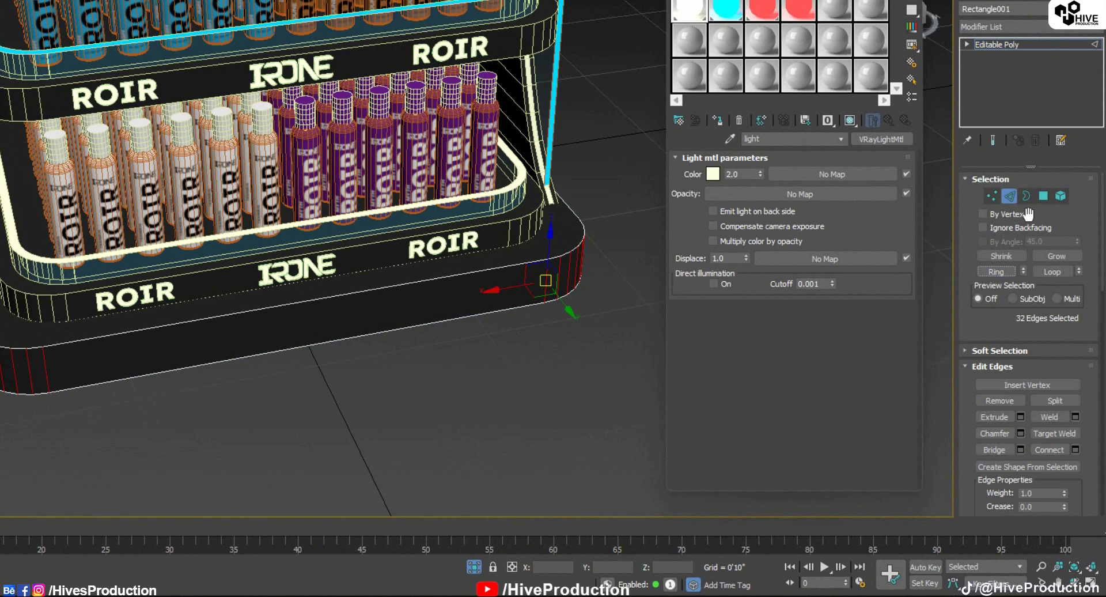
{"action": "left_click", "coordinate": [1075, 449]}
{"action": "left_click", "coordinate": [372, 249]}
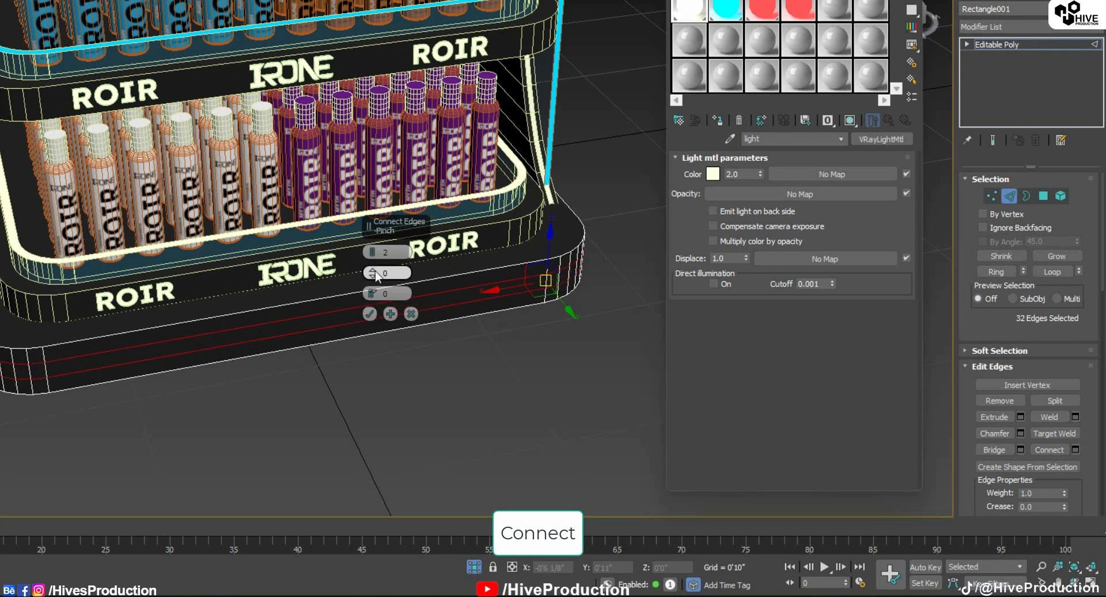
{"action": "left_click", "coordinate": [370, 314]}
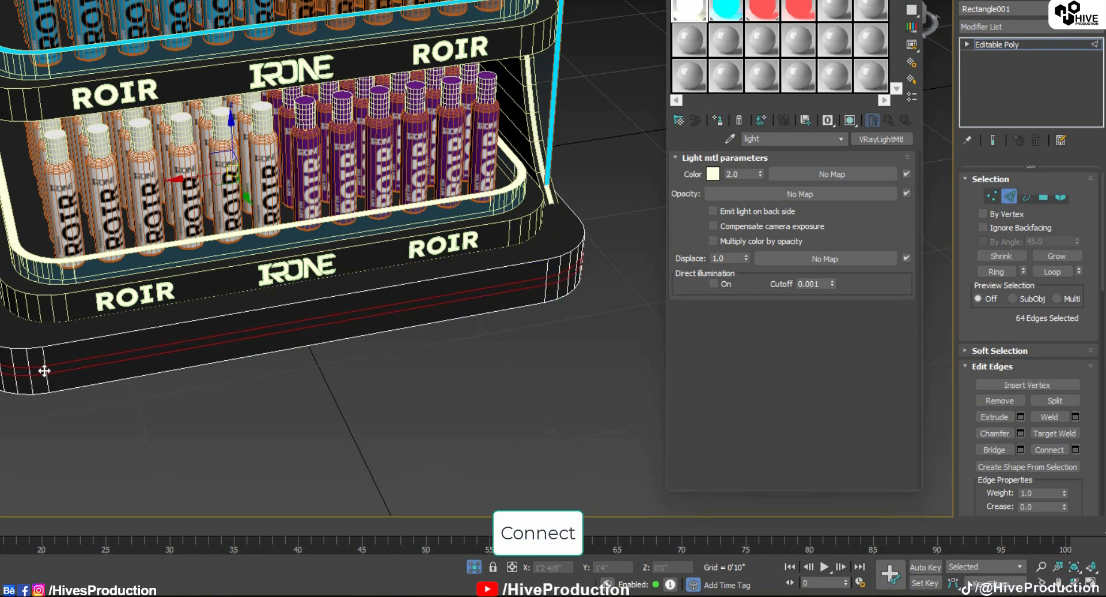
Select the narrow middle strip of polygons around the base slab and assign the light material to it
{"action": "left_click", "coordinate": [45, 370]}
{"action": "left_click", "coordinate": [996, 271]}
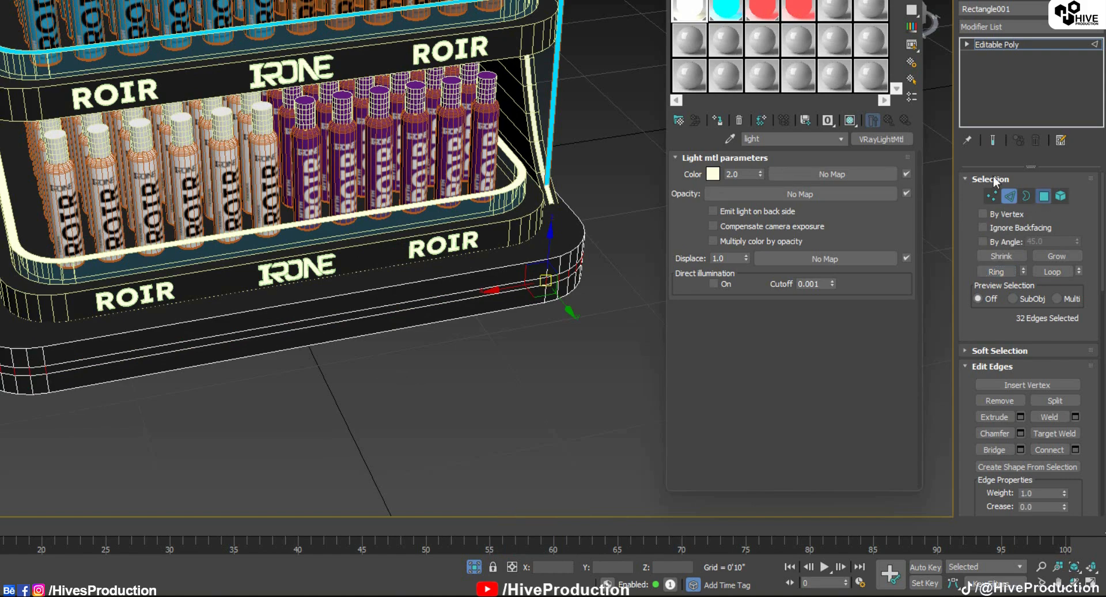
{"action": "left_click", "coordinate": [1043, 195], "text": "ctrl"}
{"action": "left_click", "coordinate": [717, 121]}
{"action": "left_click", "coordinate": [1043, 196]}
{"action": "left_click", "coordinate": [372, 371]}
{"action": "scroll", "coordinate": [367, 373], "scroll_direction": "down", "scroll_amount": 3}
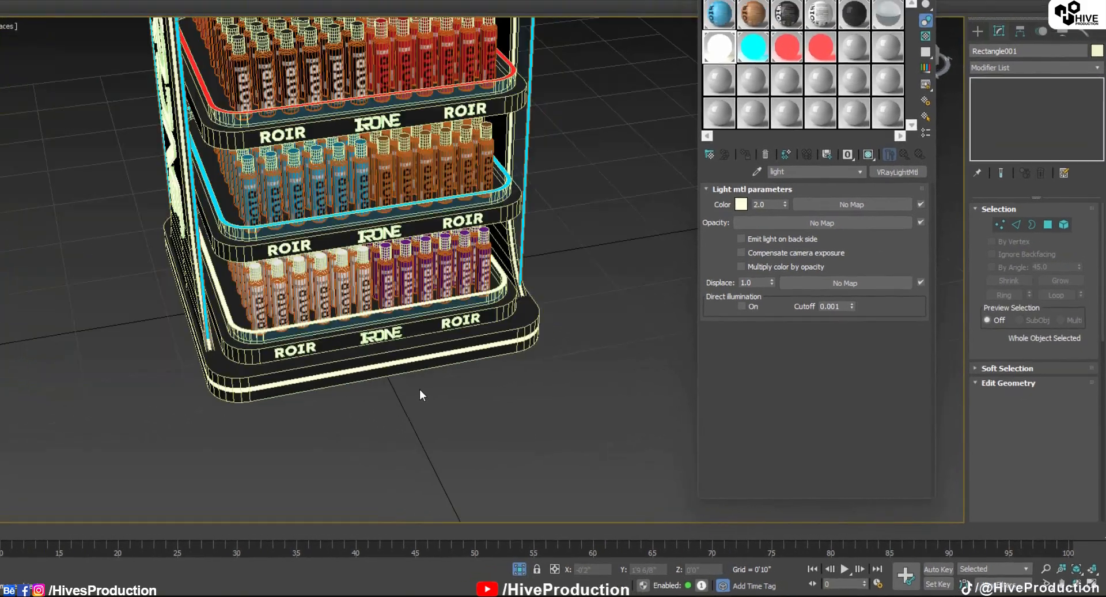
{"action": "scroll", "coordinate": [419, 388], "scroll_direction": "down", "scroll_amount": 3}
{"action": "middle_click_drag", "start_coordinate": [419, 388], "coordinate": [451, 362], "text": "alt"}
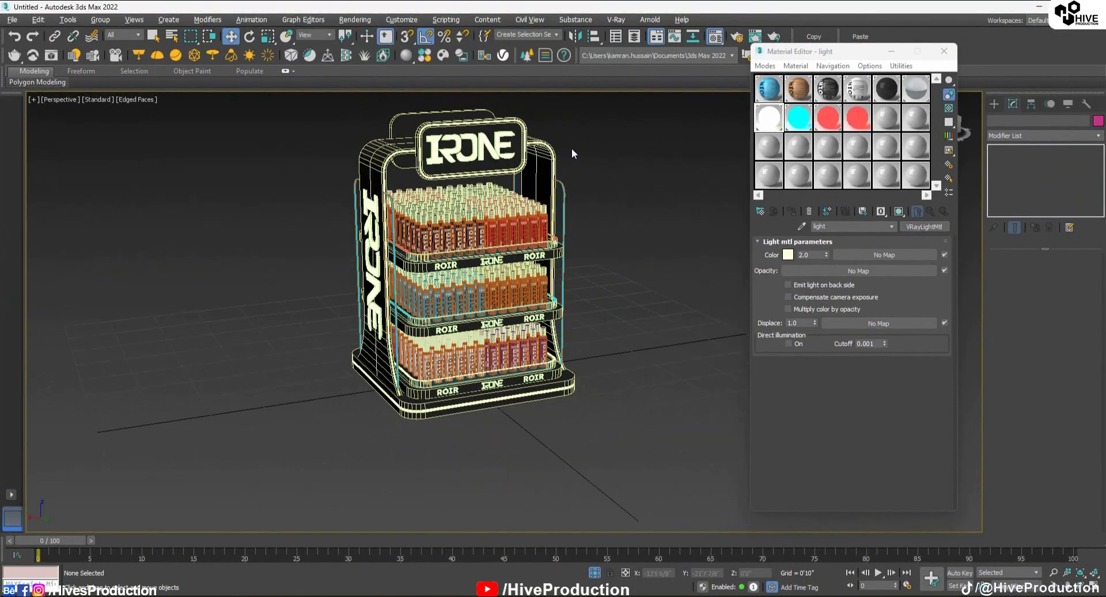
Group all parts of the display stand, including the bottles, under the name Product_Shelf
{"action": "middle_click_drag", "start_coordinate": [573, 154], "coordinate": [573, 213]}
{"action": "left_click_drag", "start_coordinate": [310, 148], "coordinate": [662, 519]}
{"action": "left_click", "coordinate": [100, 19]}
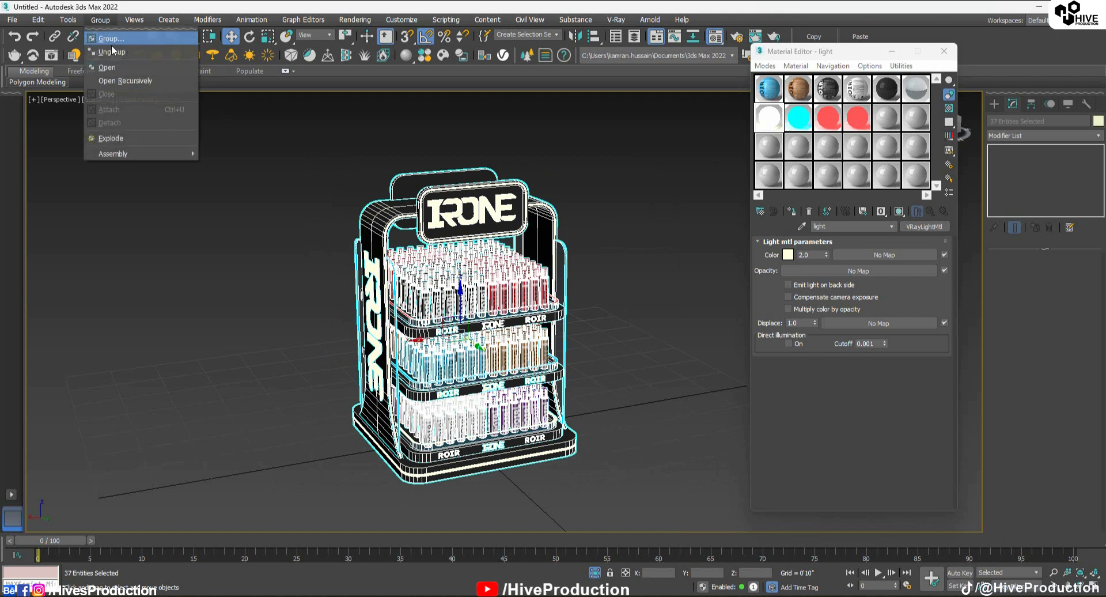
{"action": "left_click", "coordinate": [109, 39]}
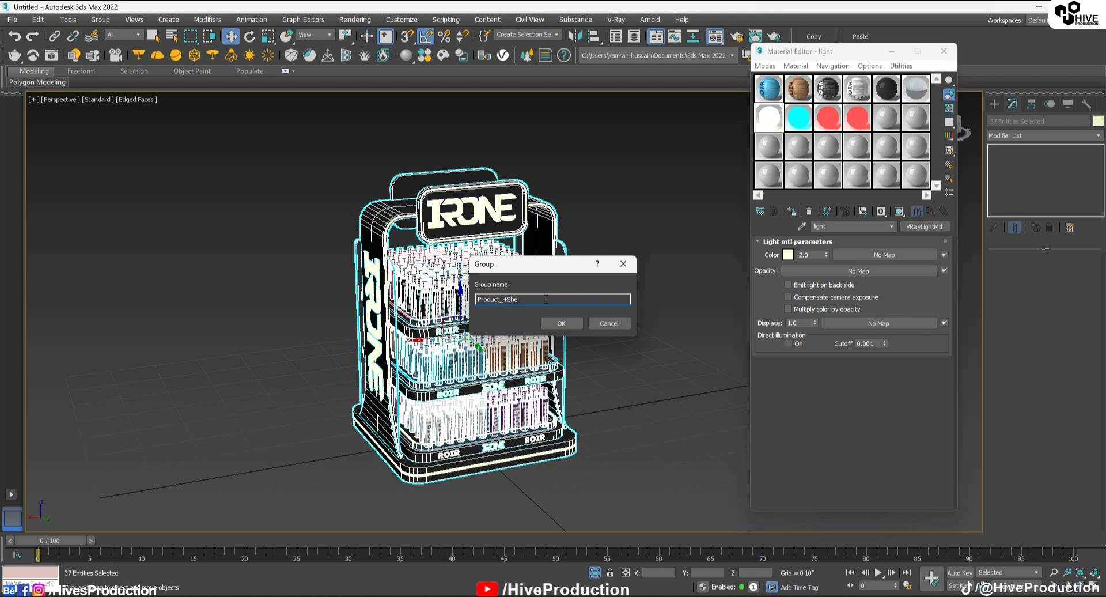
{"action": "type", "text": "Product_Shelf"}
{"action": "key", "text": "Return"}
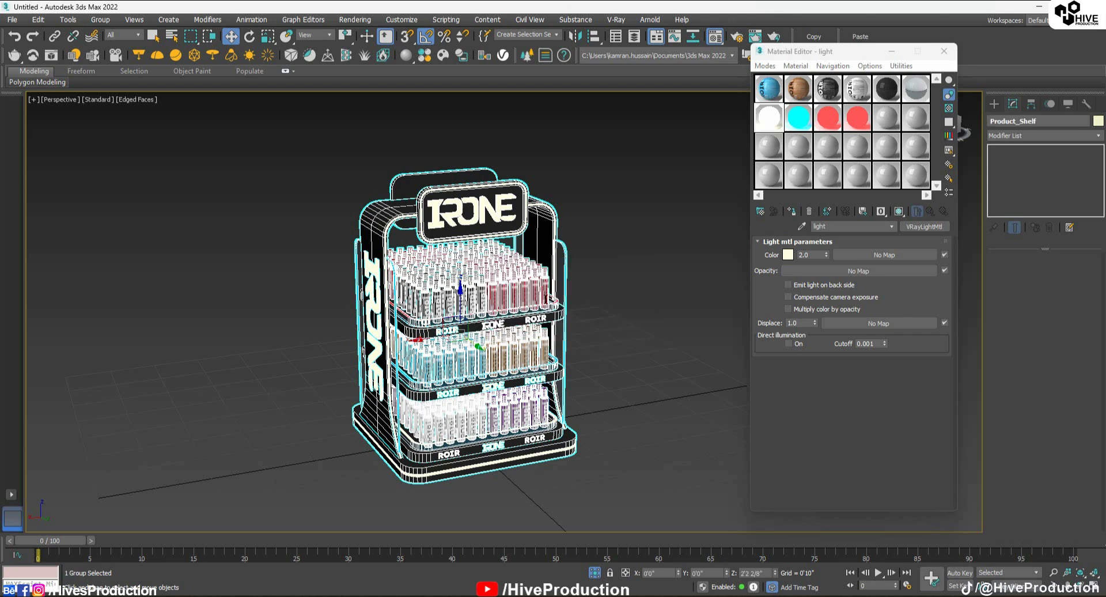
{"action": "left_click", "coordinate": [602, 272]}
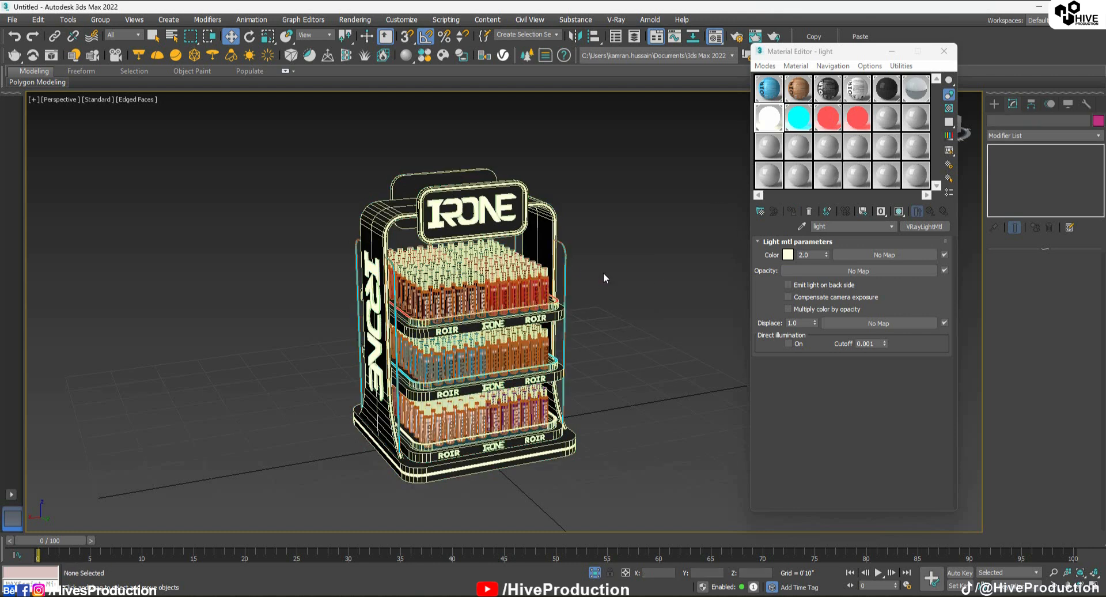
Turn off the edged-faces display in the perspective view and minimize the material editor
{"action": "key", "text": "F4"}
{"action": "middle_click_drag", "start_coordinate": [504, 415], "coordinate": [523, 393], "text": "alt"}
{"action": "left_click", "coordinate": [889, 52]}
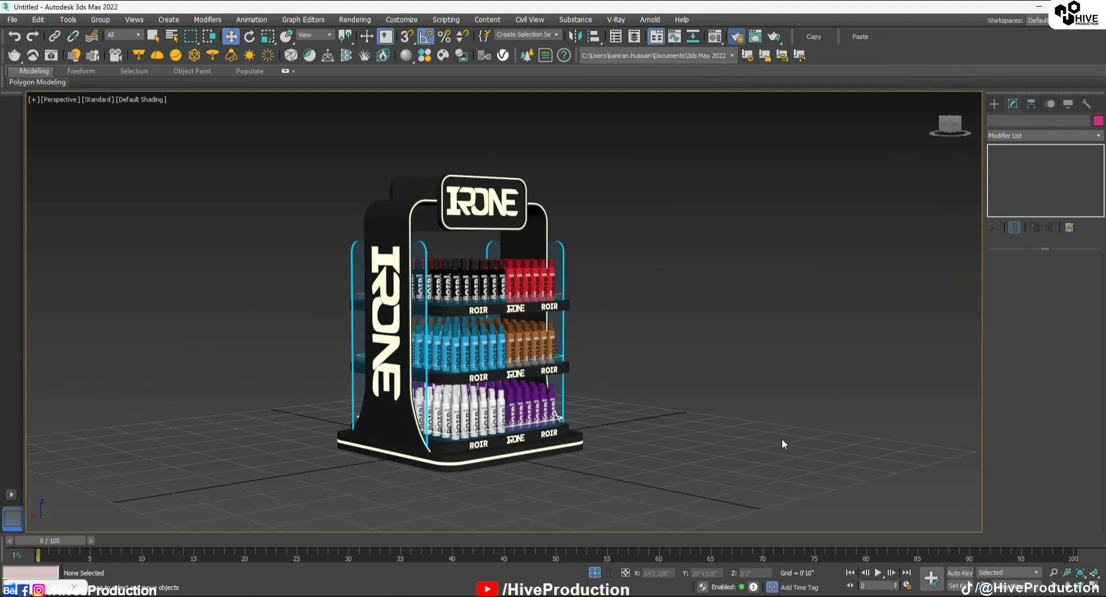
{"action": "key", "text": "F10"}
{"action": "key", "text": "F10"}
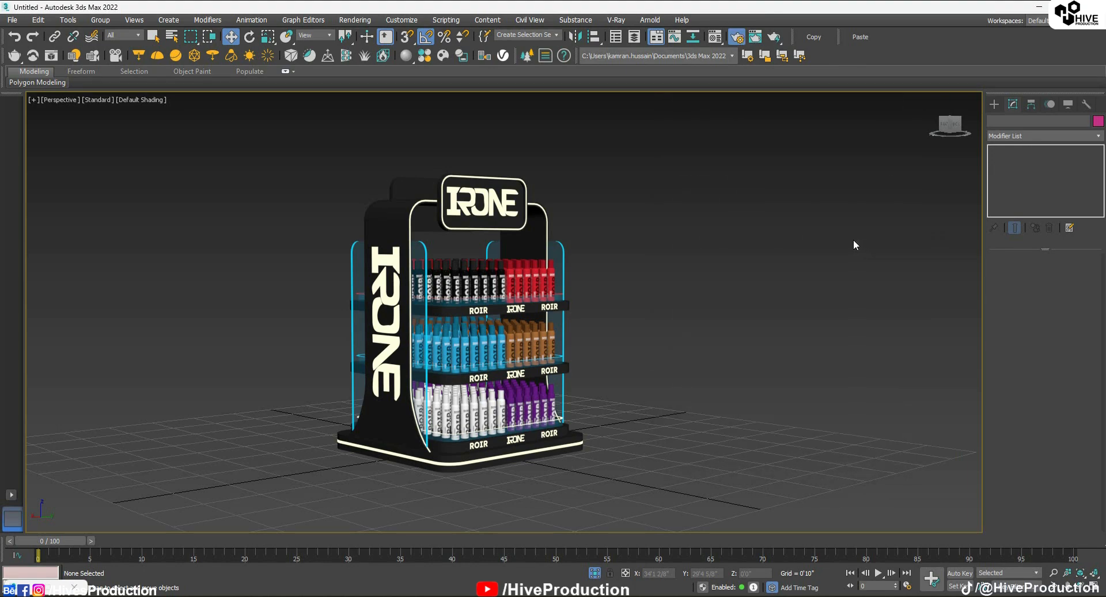
{"action": "key", "text": "F10"}
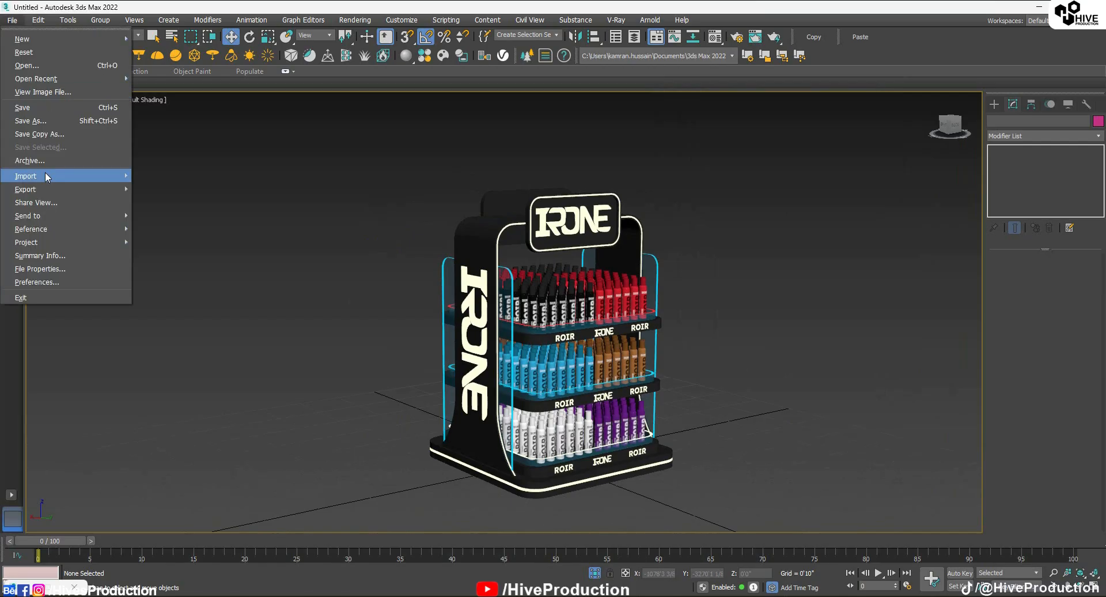
Merge all objects from Studio_light_Setup.max into the scene, accepting the duplicate name Cylinder104
{"action": "mouse_move", "coordinate": [86, 172]}
{"action": "left_click", "coordinate": [186, 196]}
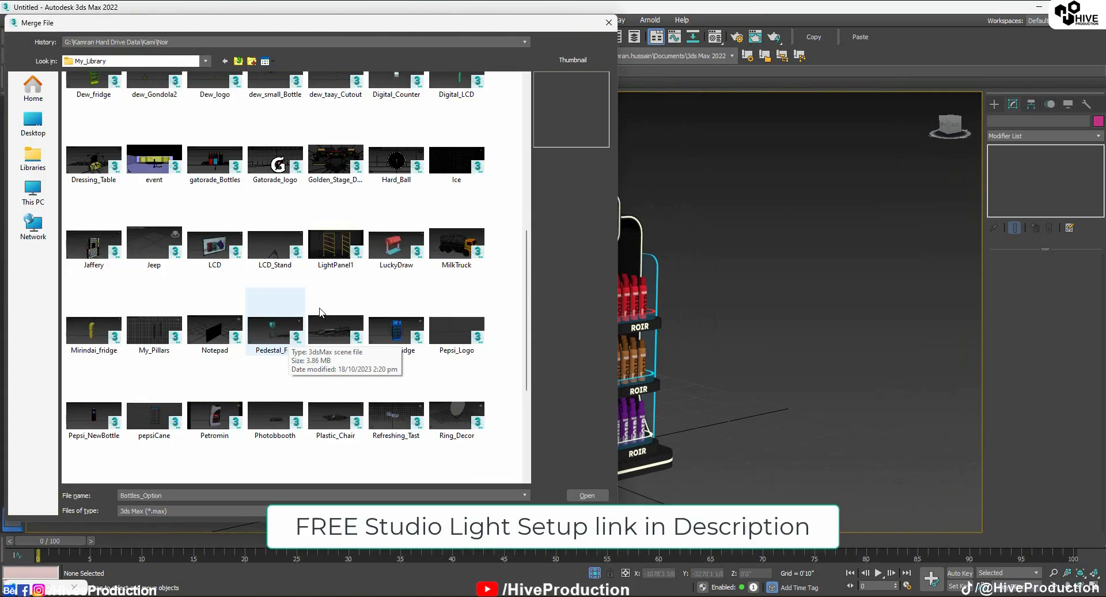
{"action": "scroll", "coordinate": [271, 403], "scroll_direction": "down", "scroll_amount": 5}
{"action": "left_click", "coordinate": [270, 467]}
{"action": "double_click", "coordinate": [269, 467]}
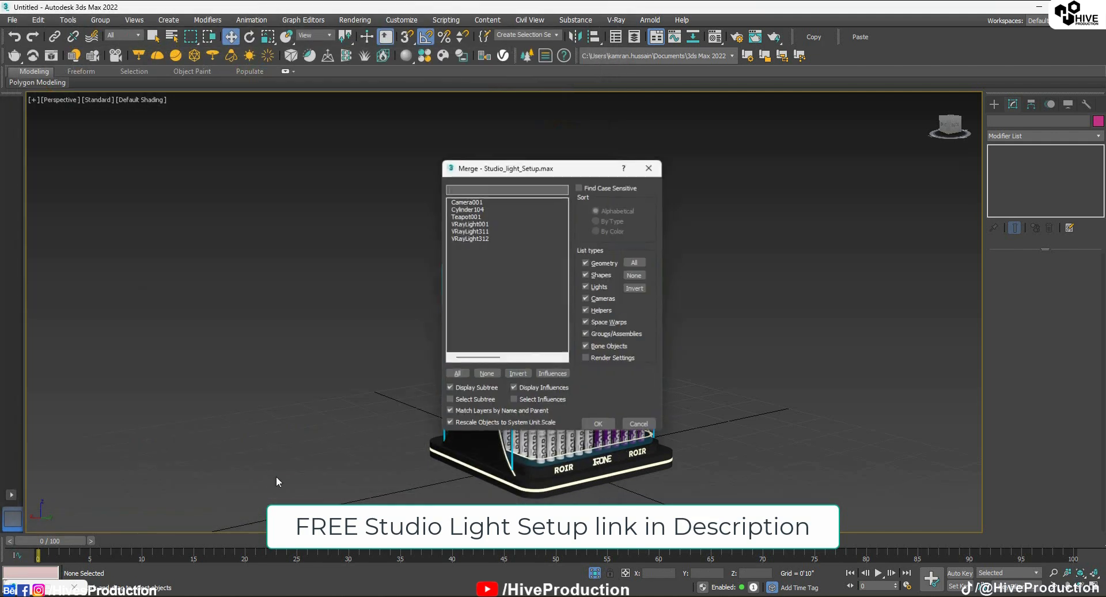
{"action": "left_click", "coordinate": [454, 376]}
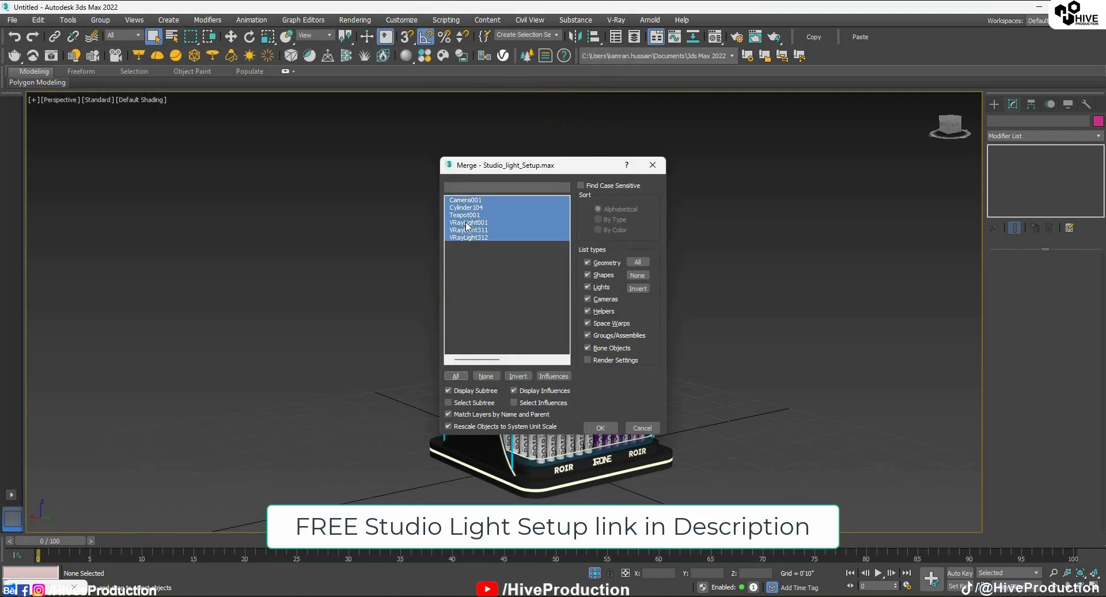
{"action": "left_click", "coordinate": [600, 428]}
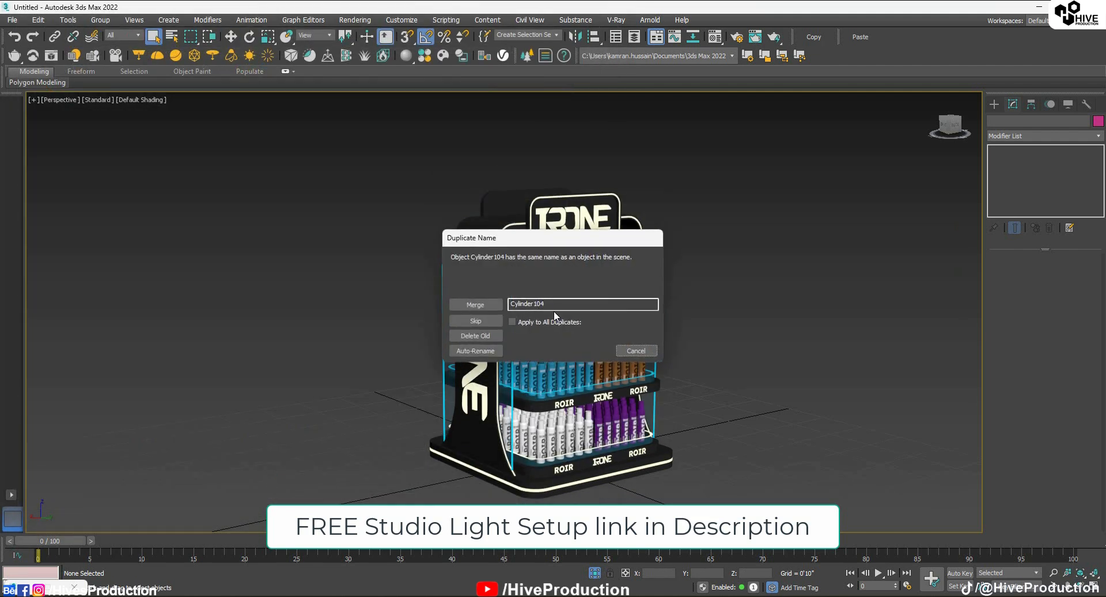
{"action": "key", "text": "Return"}
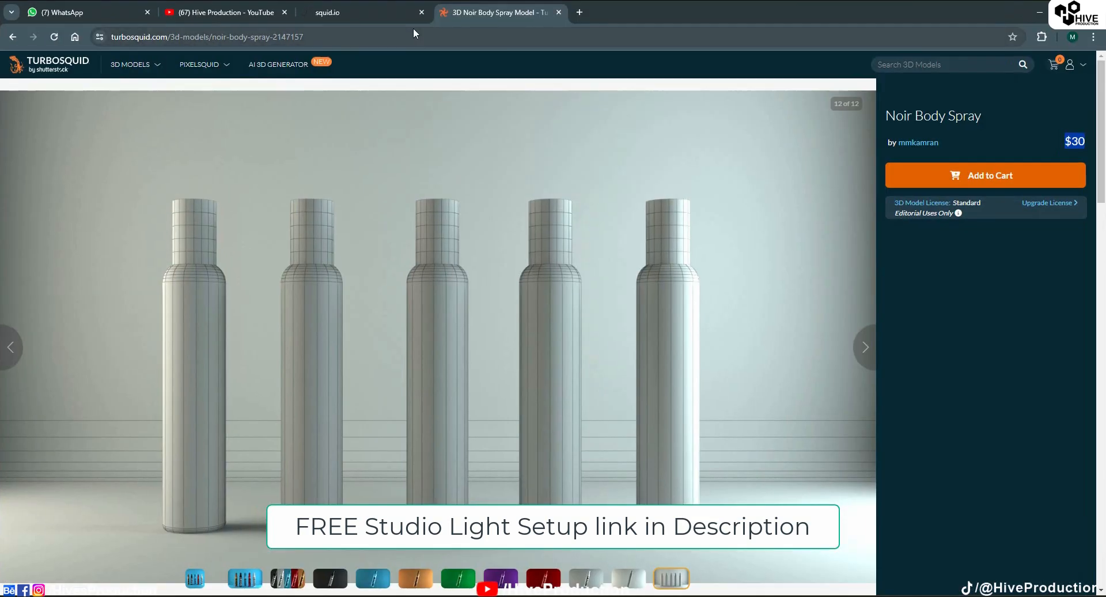
Switch to the browser and examine the preview images of the 3ds Max Studio Light Setup on TurboSquid
{"action": "left_click", "coordinate": [10, 40]}
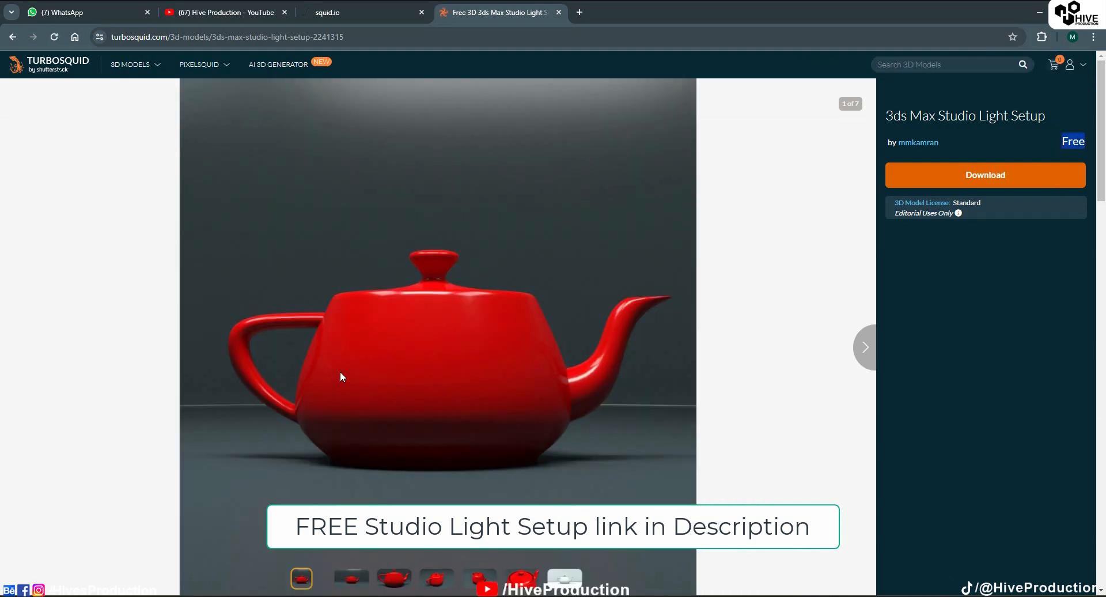
{"action": "scroll", "coordinate": [346, 372], "scroll_direction": "down", "scroll_amount": 5}
{"action": "left_click", "coordinate": [394, 289]}
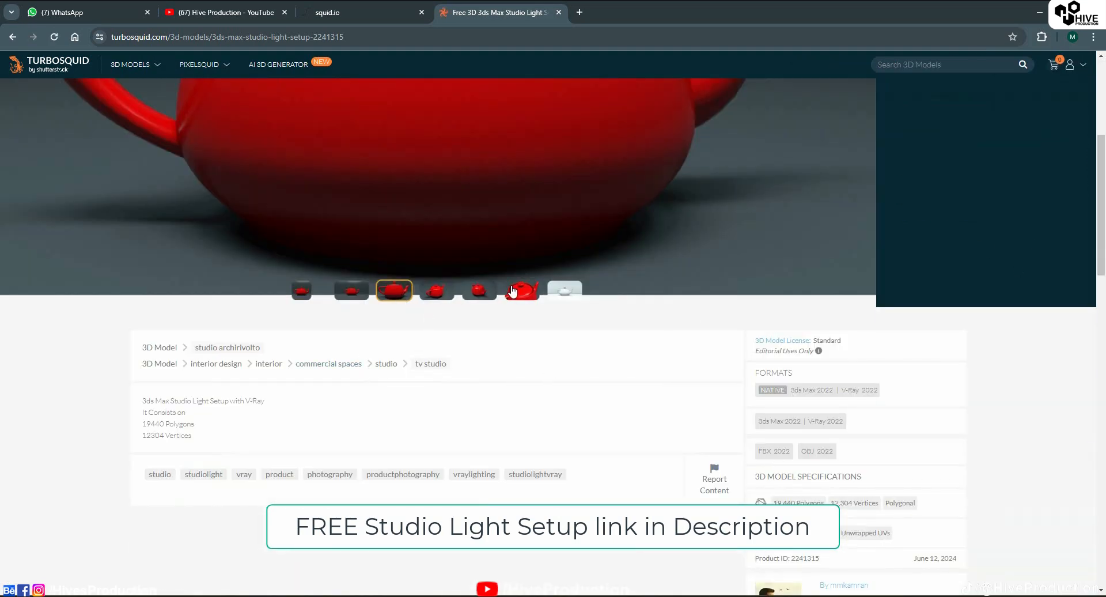
{"action": "scroll", "coordinate": [451, 333], "scroll_direction": "up", "scroll_amount": 4}
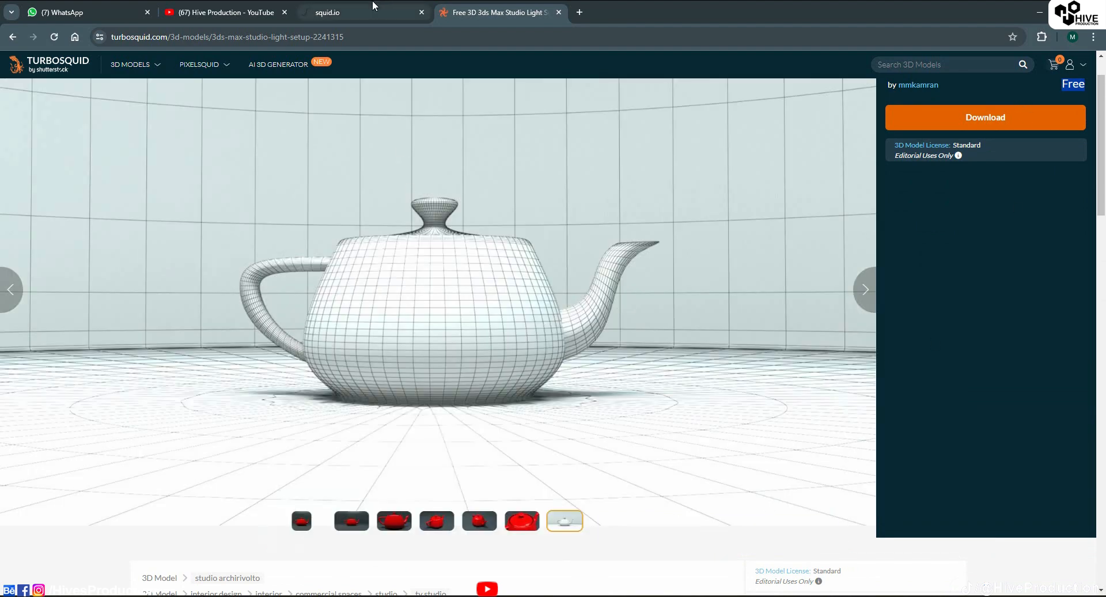
{"action": "left_click", "coordinate": [1039, 12]}
Look through Camera001 and select that camera in the four-view layout
{"action": "key", "text": "c"}
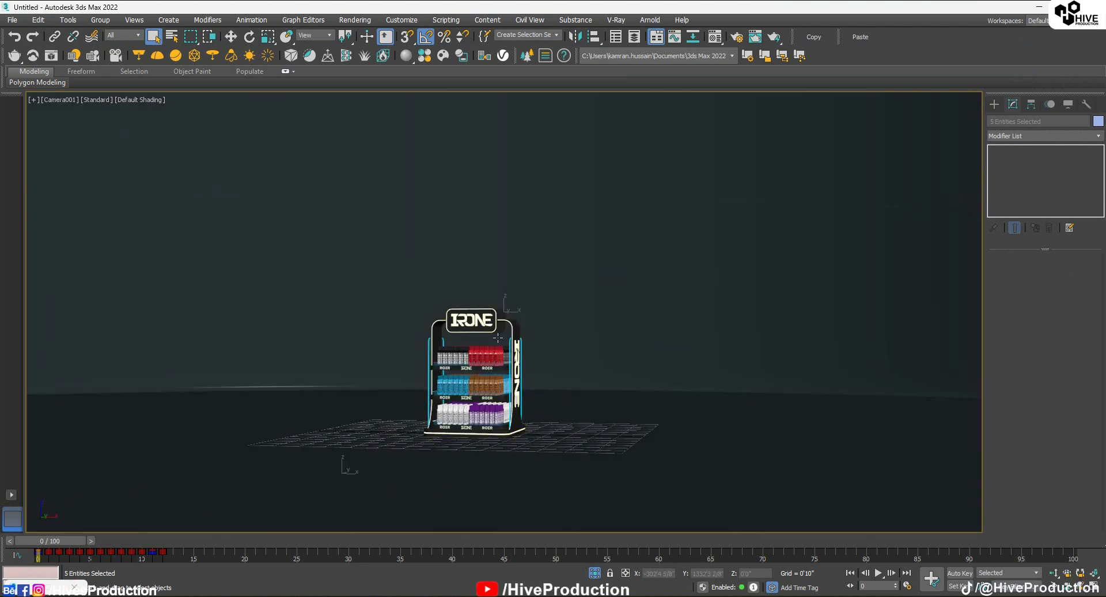
{"action": "key", "text": "alt+w"}
{"action": "scroll", "coordinate": [351, 245], "scroll_direction": "down", "scroll_amount": 10}
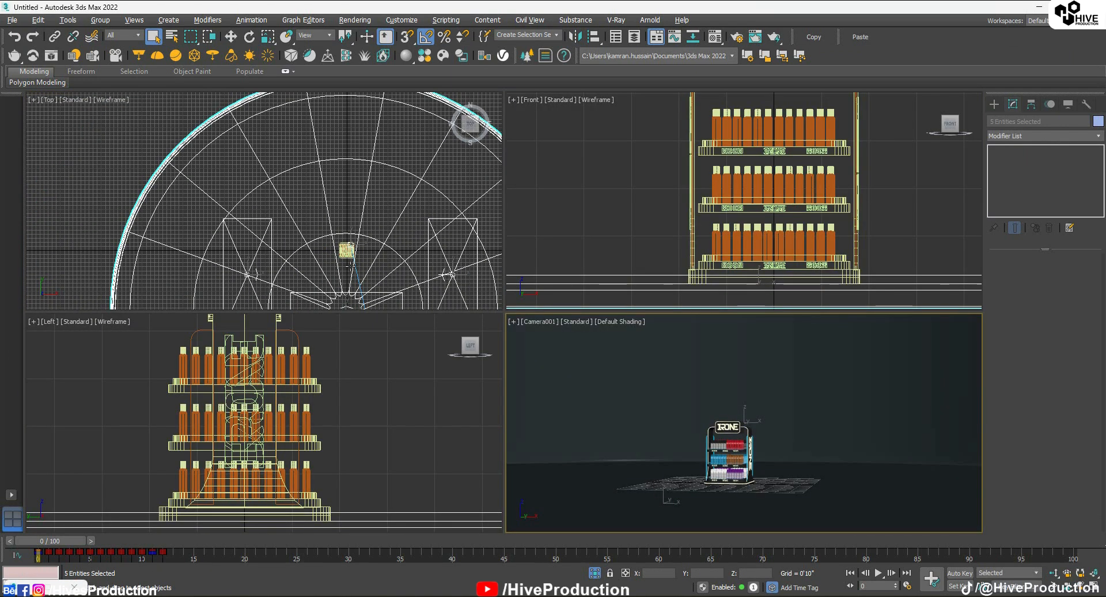
{"action": "middle_click_drag", "start_coordinate": [348, 239], "coordinate": [338, 83]}
{"action": "left_click", "coordinate": [385, 283]}
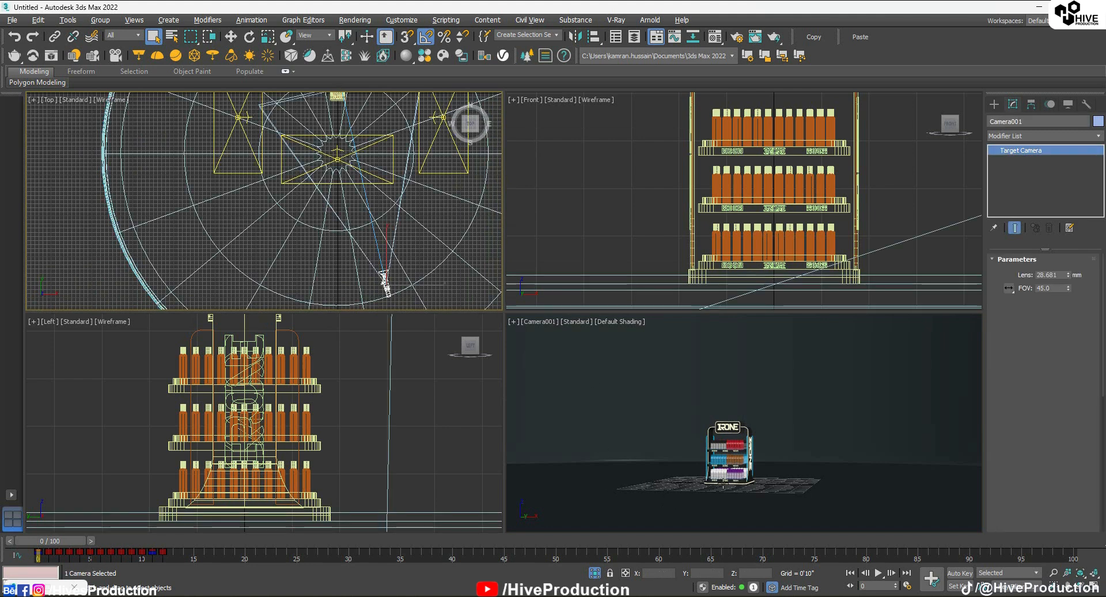
With Auto Key on, orbit and move Camera001 closer to frame the whole stand from a three-quarter angle, and turn Auto Key off
{"action": "left_click", "coordinate": [959, 572]}
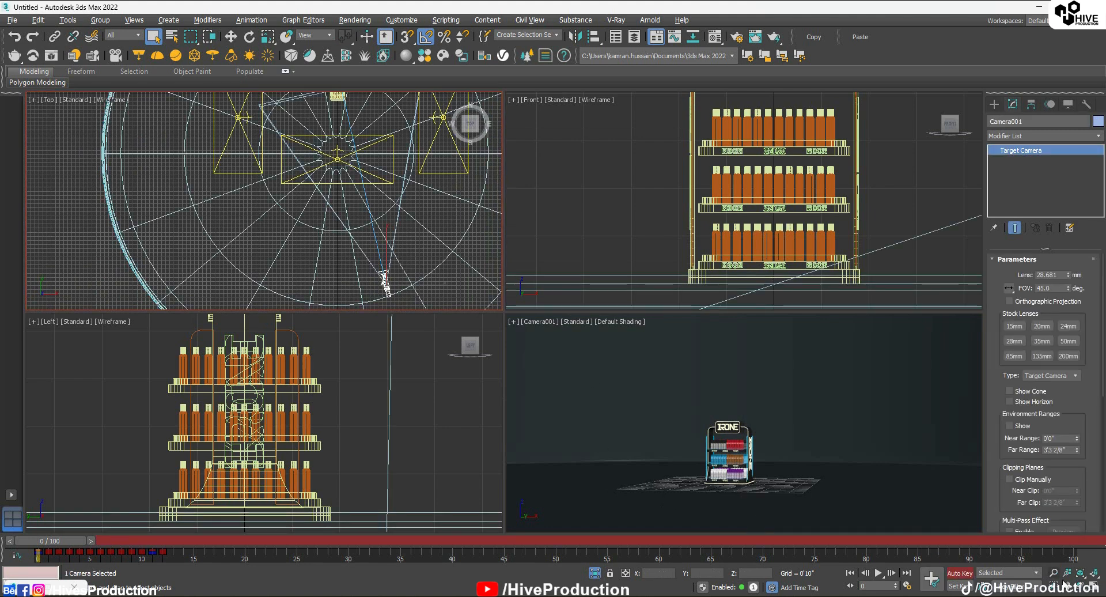
{"action": "left_click", "coordinate": [1080, 585]}
{"action": "left_click", "coordinate": [738, 440]}
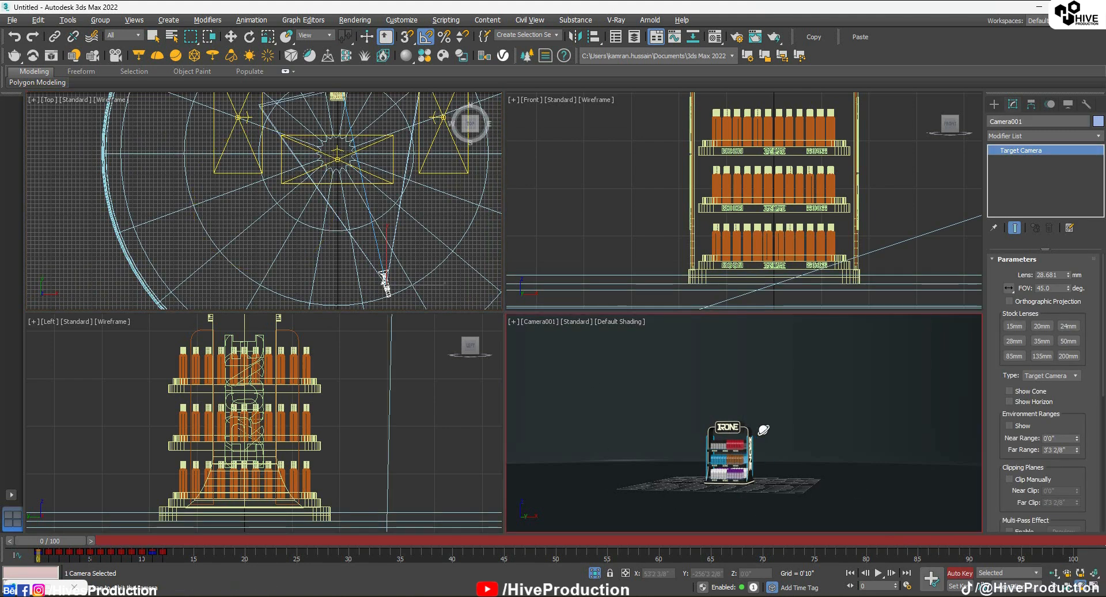
{"action": "key", "text": "alt+w"}
{"action": "scroll", "coordinate": [544, 229], "scroll_direction": "up", "scroll_amount": 6}
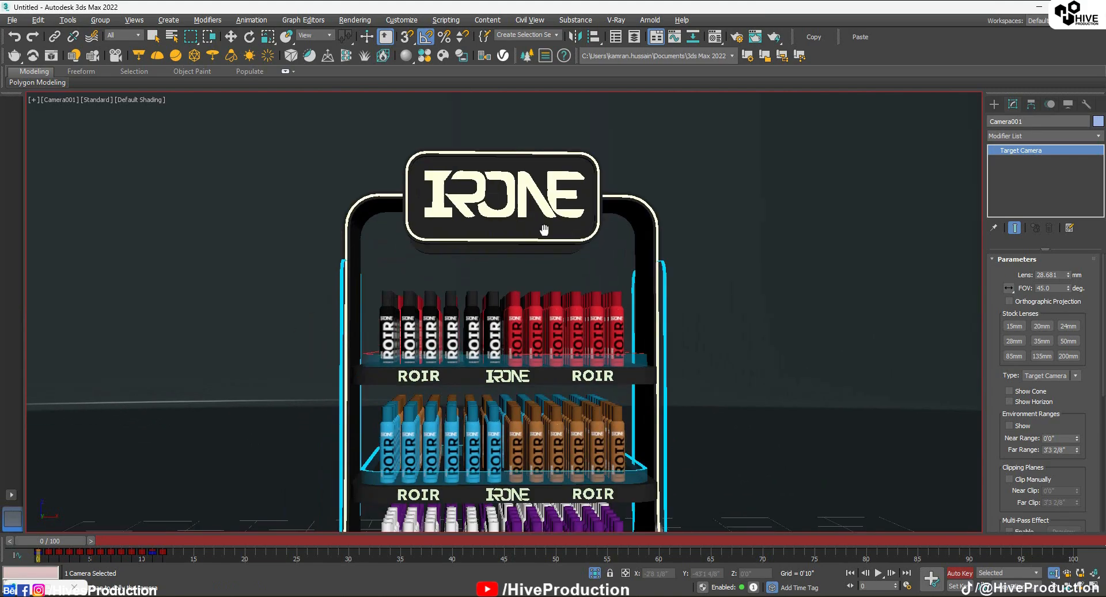
{"action": "scroll", "coordinate": [544, 230], "scroll_direction": "down", "scroll_amount": 3}
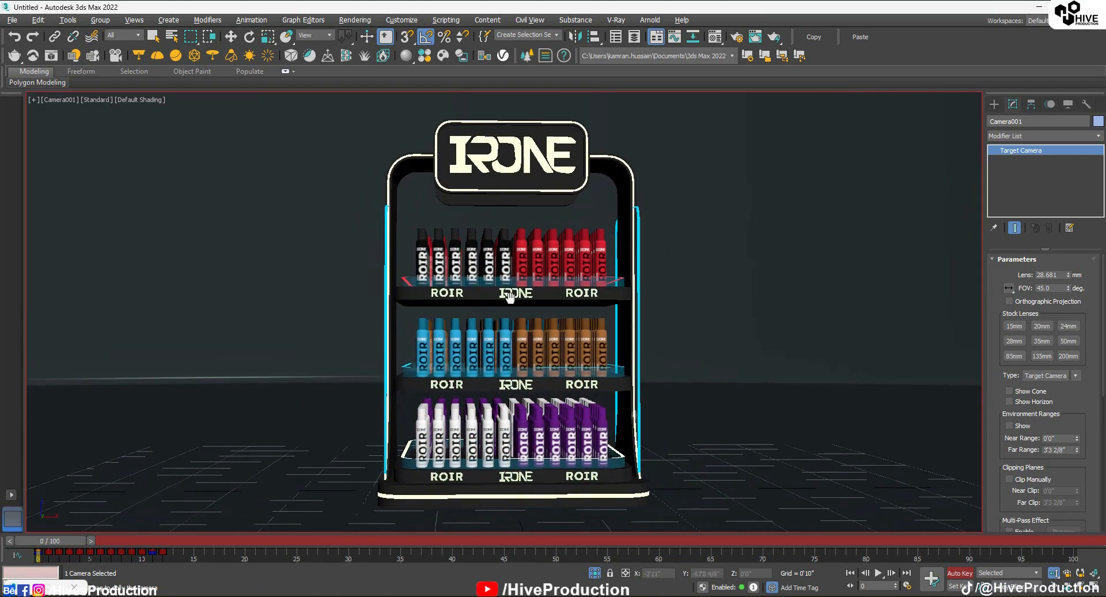
{"action": "middle_click_drag", "start_coordinate": [509, 297], "coordinate": [509, 294]}
{"action": "left_click_drag", "start_coordinate": [568, 388], "coordinate": [600, 390]}
{"action": "middle_click_drag", "start_coordinate": [601, 391], "coordinate": [546, 375]}
{"action": "right_click", "coordinate": [546, 375]}
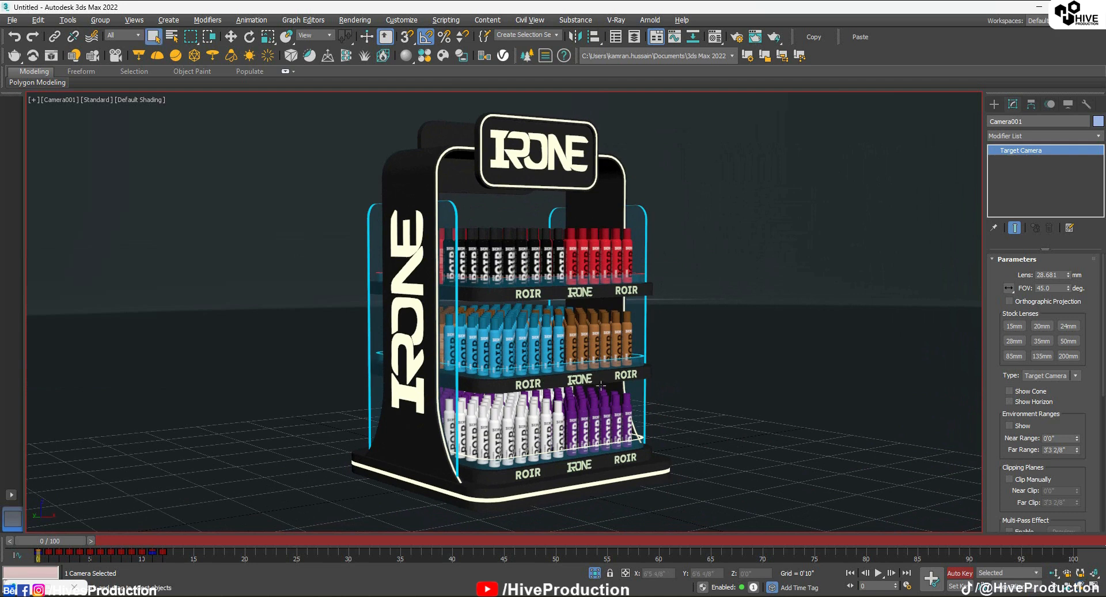
{"action": "left_click", "coordinate": [956, 574]}
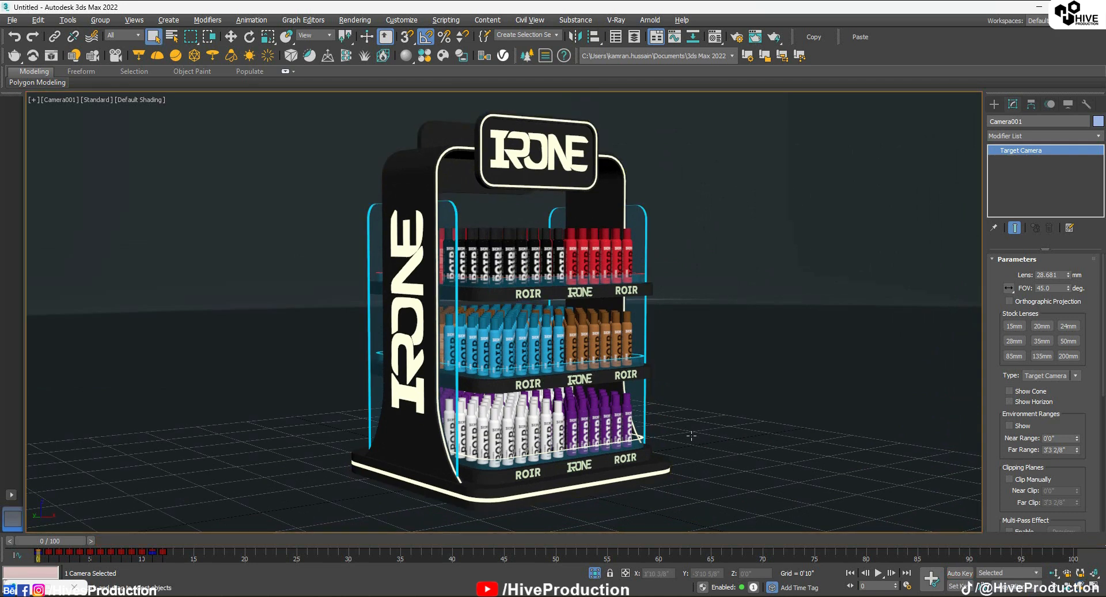
Select the Product_Shelf group and open it for editing
{"action": "left_click", "coordinate": [574, 466]}
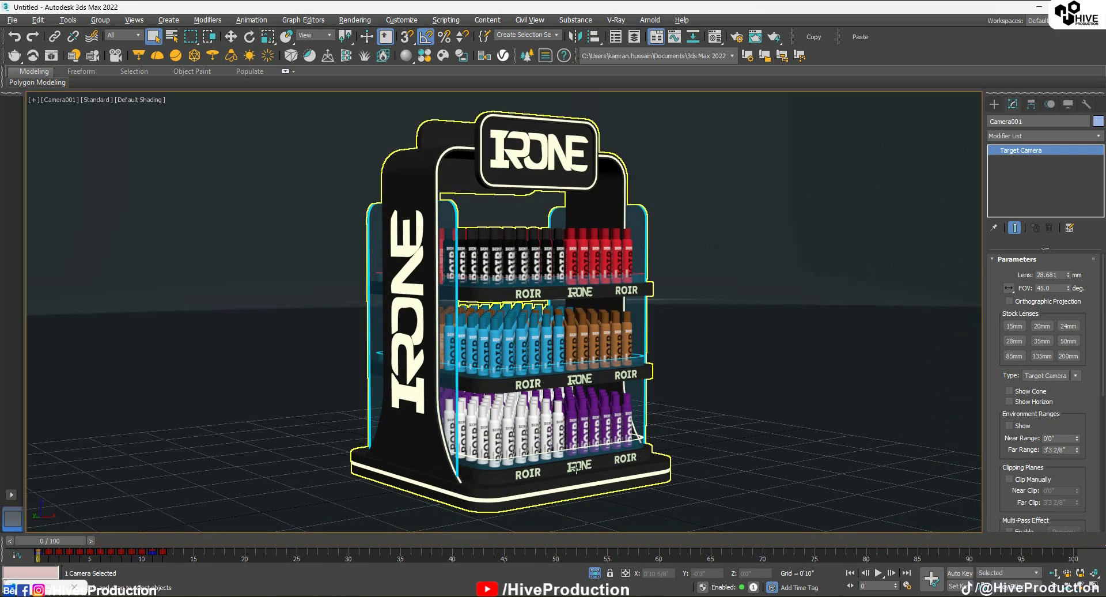
{"action": "left_click", "coordinate": [576, 466]}
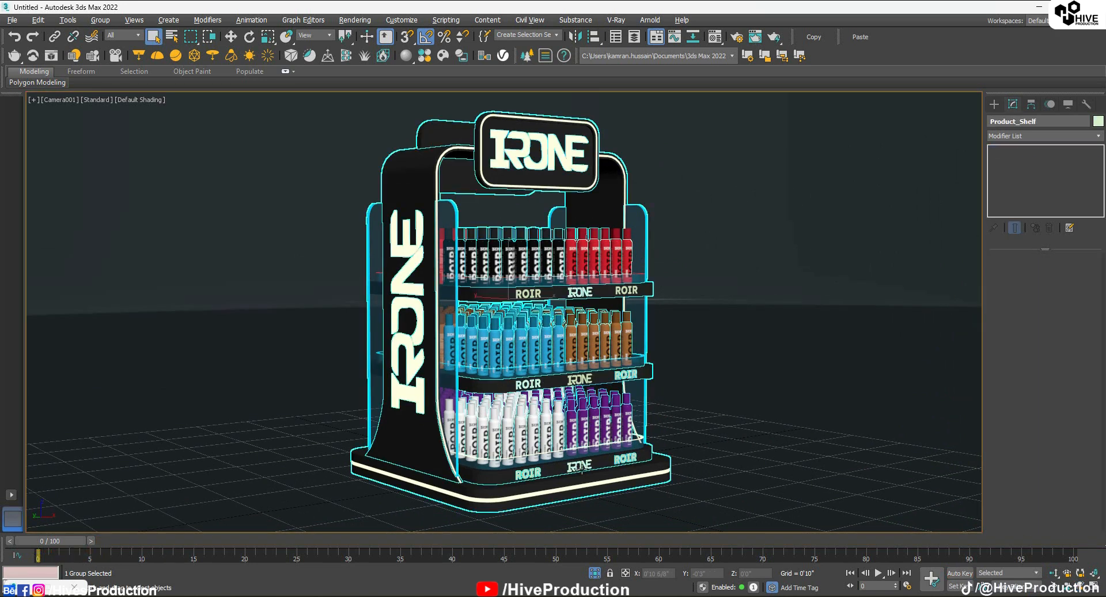
{"action": "left_click", "coordinate": [100, 19]}
{"action": "left_click", "coordinate": [121, 68]}
Assign the light material to all nine ROIR and IRONE letterings on the shelf fronts and close the group
{"action": "left_click", "coordinate": [528, 472]}
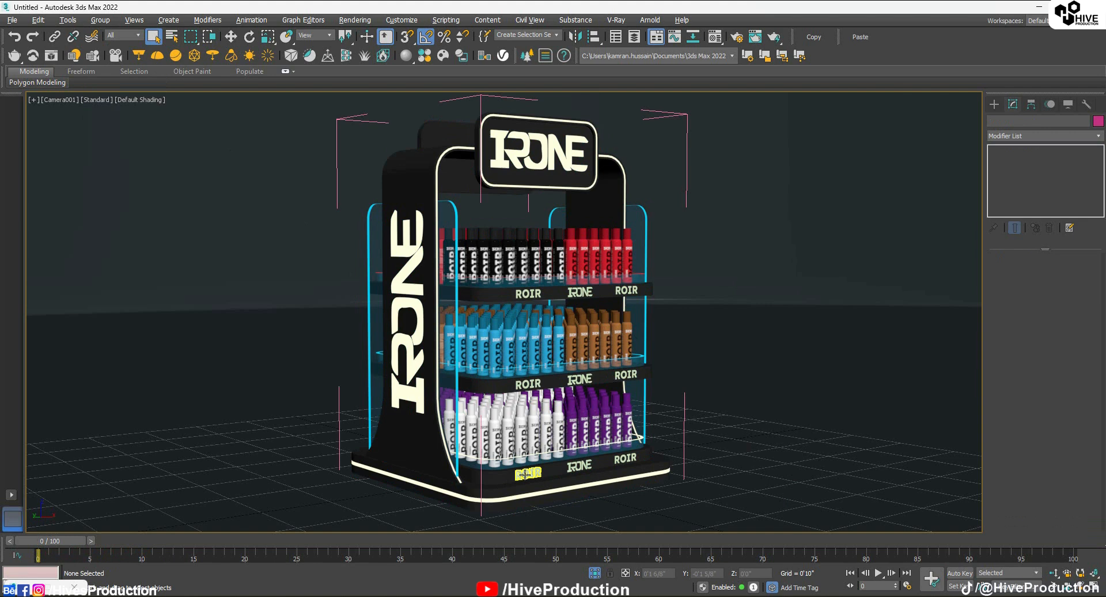
{"action": "left_click", "coordinate": [584, 464], "text": "ctrl"}
{"action": "left_click", "coordinate": [625, 458], "text": "ctrl"}
{"action": "left_click", "coordinate": [611, 374], "text": "ctrl"}
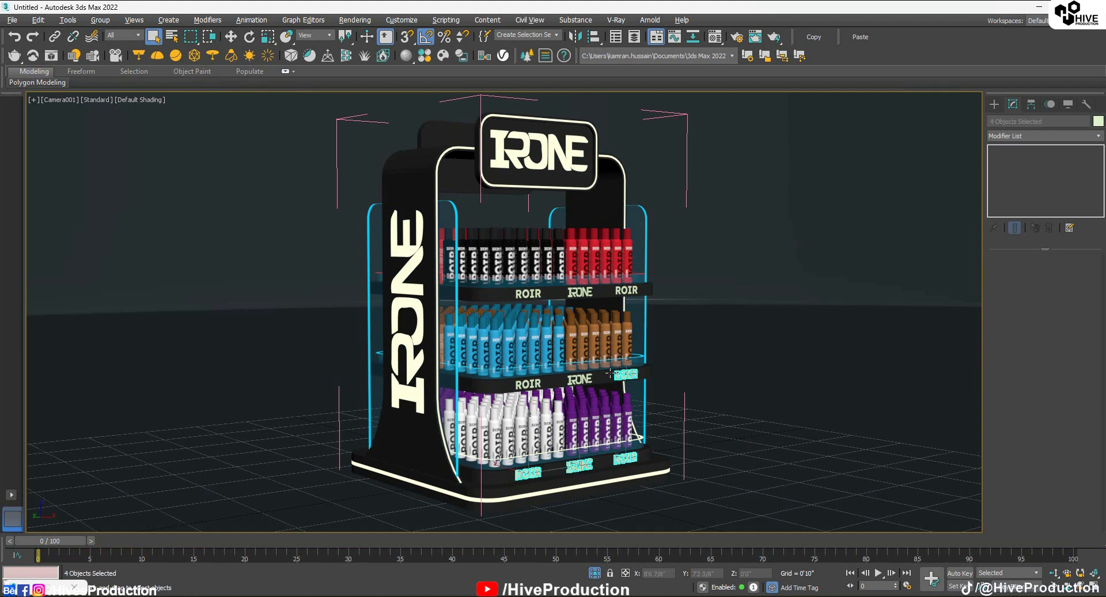
{"action": "left_click", "coordinate": [715, 37]}
{"action": "left_click", "coordinate": [792, 212]}
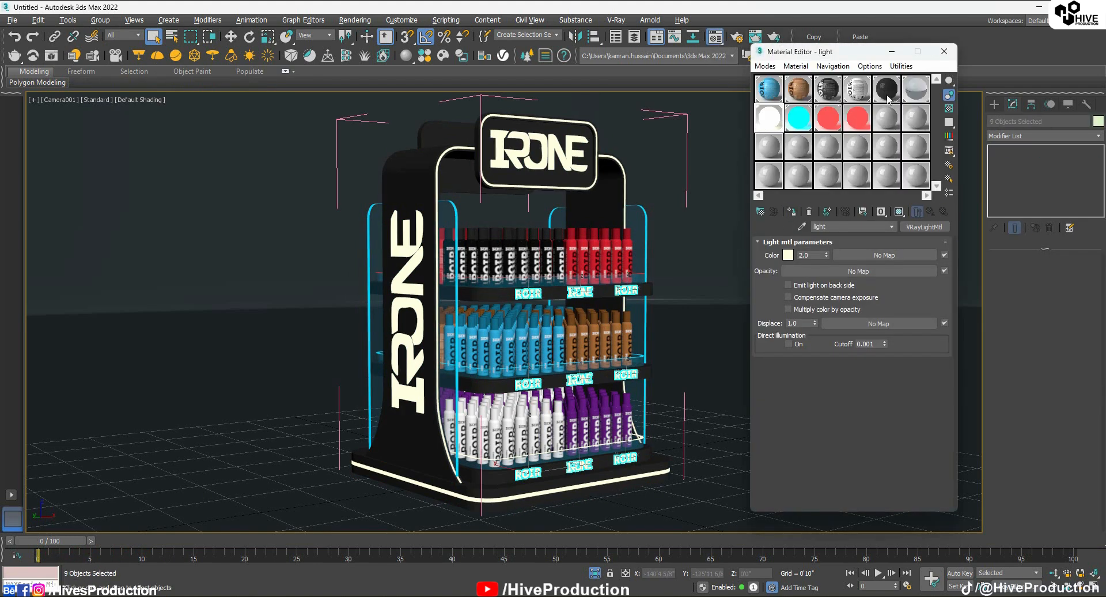
{"action": "left_click", "coordinate": [944, 51]}
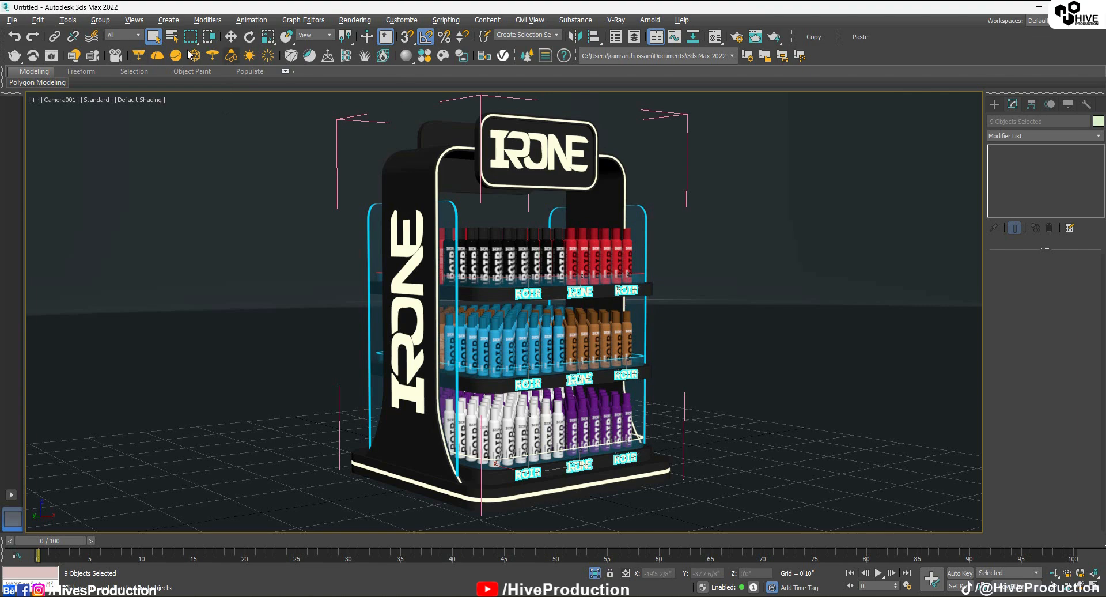
{"action": "left_click", "coordinate": [101, 19]}
{"action": "left_click", "coordinate": [115, 94]}
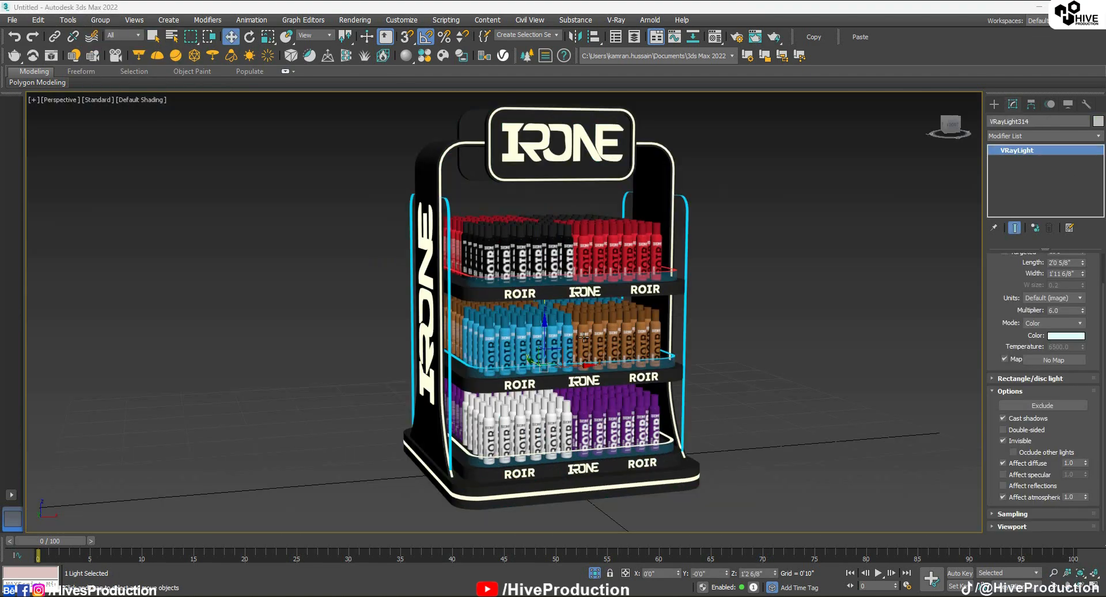
Clone the selected VRay light upward as an independent copy above the top shelf's bottles, at a height of about 3'3 4/8"
{"action": "middle_click_drag", "start_coordinate": [583, 337], "coordinate": [542, 348], "text": "alt"}
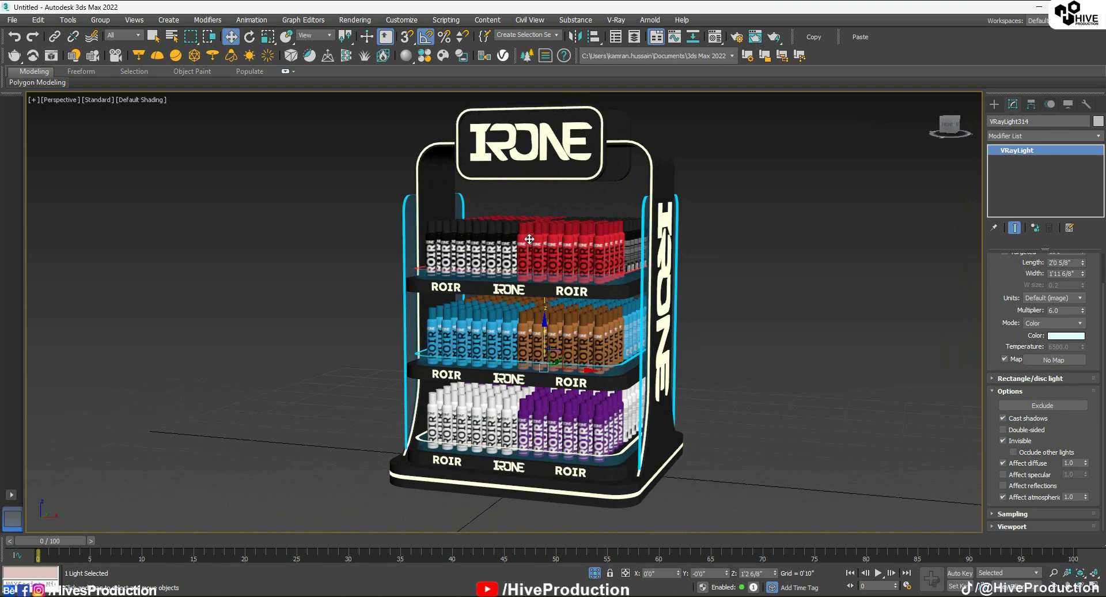
{"action": "left_click_drag", "start_coordinate": [544, 368], "coordinate": [547, 218], "text": "shift"}
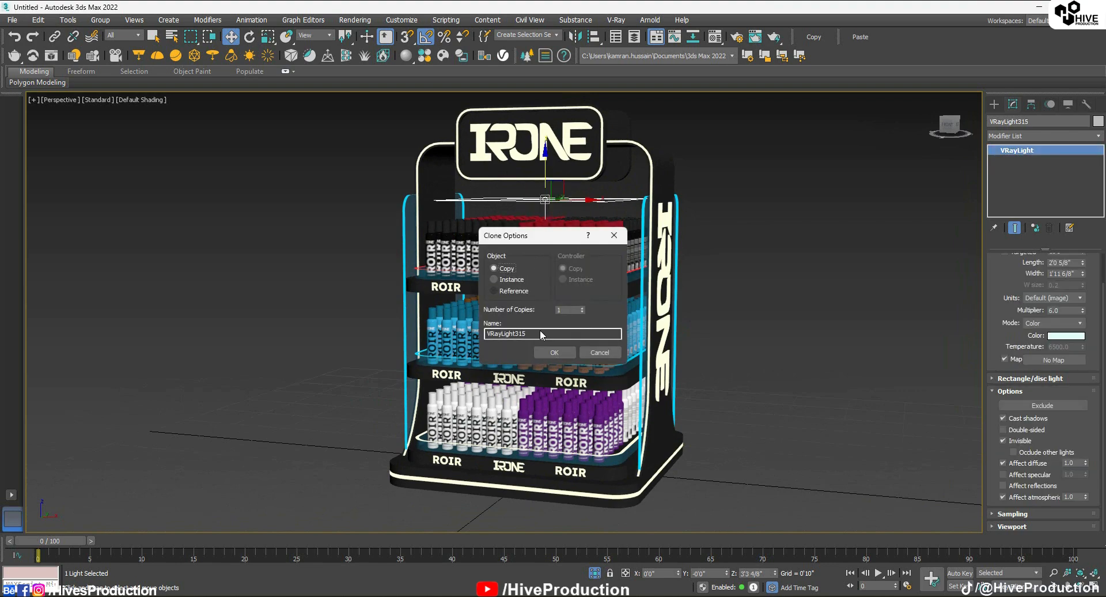
{"action": "left_click", "coordinate": [554, 352]}
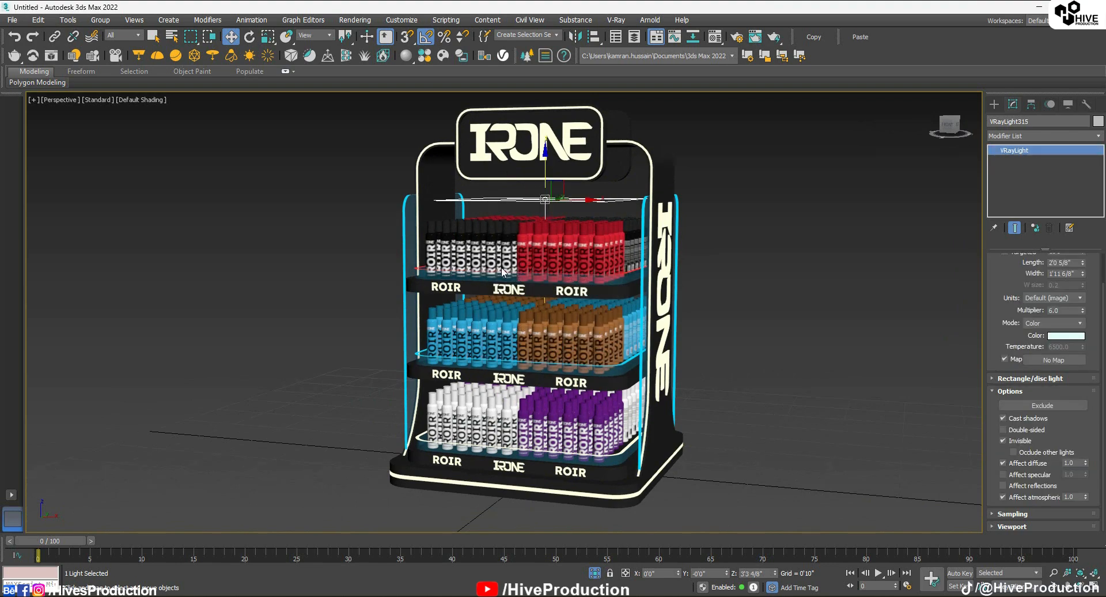
{"action": "middle_click_drag", "start_coordinate": [248, 128], "coordinate": [316, 148], "text": "alt"}
{"action": "key", "text": "alt+w"}
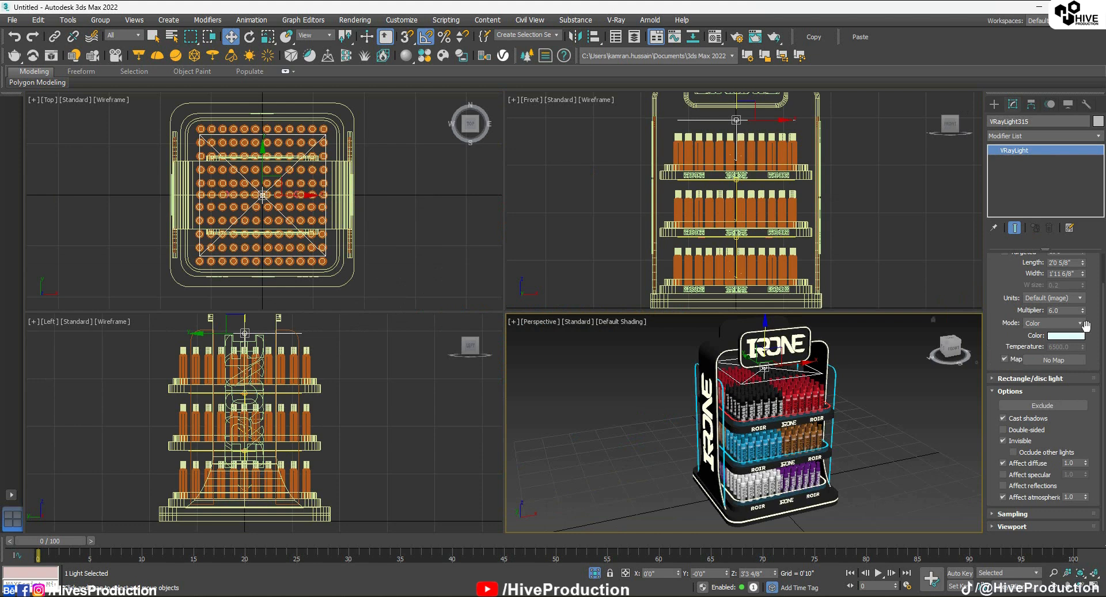
Narrow the copied VRay light's width to 0'11 7/8" and raise it to the height of the IRONE header sign
{"action": "left_click_drag", "start_coordinate": [1084, 279], "coordinate": [1084, 296]}
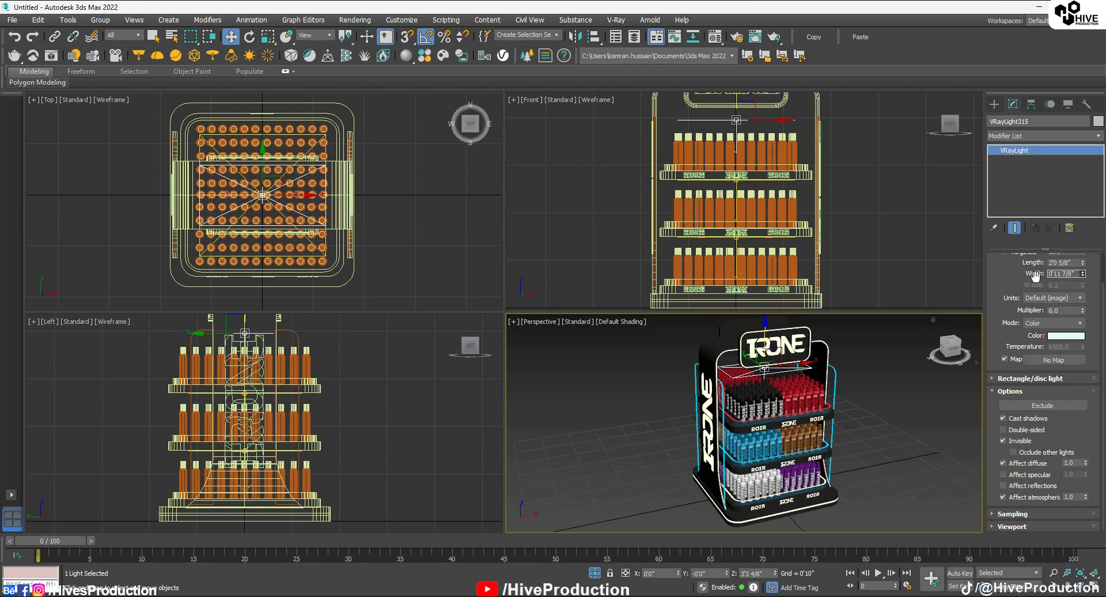
{"action": "middle_click_drag", "start_coordinate": [765, 131], "coordinate": [759, 246]}
{"action": "left_click_drag", "start_coordinate": [729, 209], "coordinate": [722, 175]}
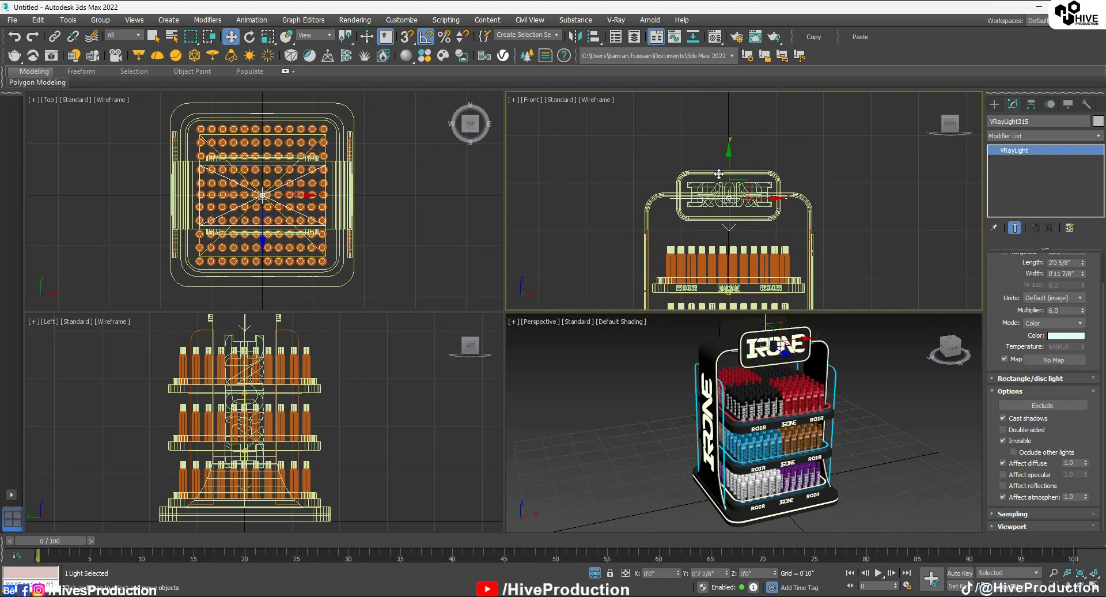
Deselect the light, show the perspective view through Camera001, and unhide the scene's hidden objects
{"action": "left_click", "coordinate": [868, 425]}
{"action": "key", "text": "c"}
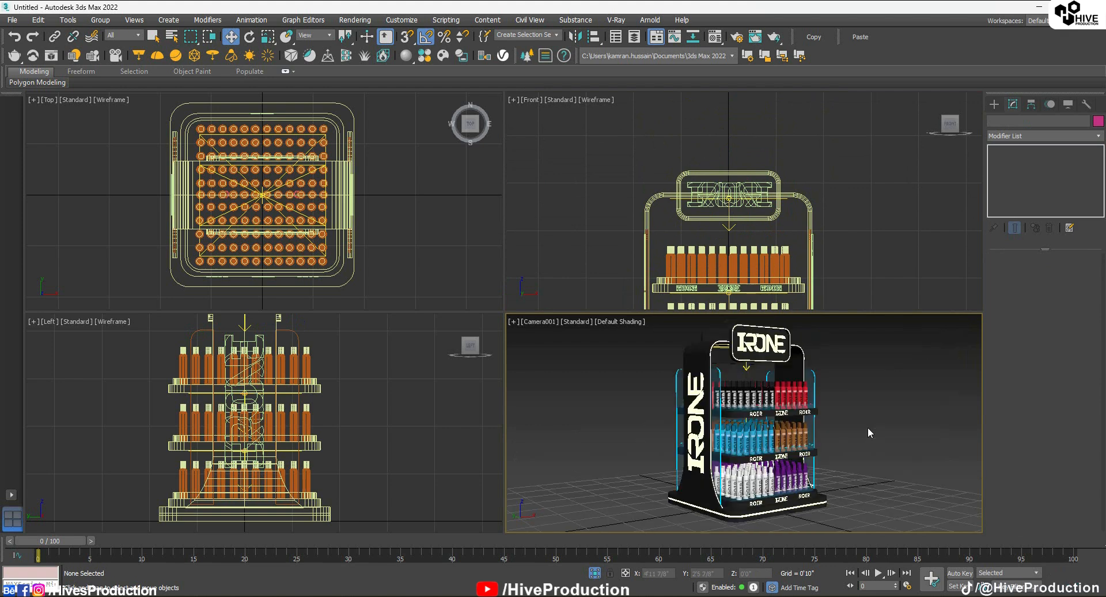
{"action": "right_click", "coordinate": [837, 424]}
{"action": "left_click", "coordinate": [855, 376]}
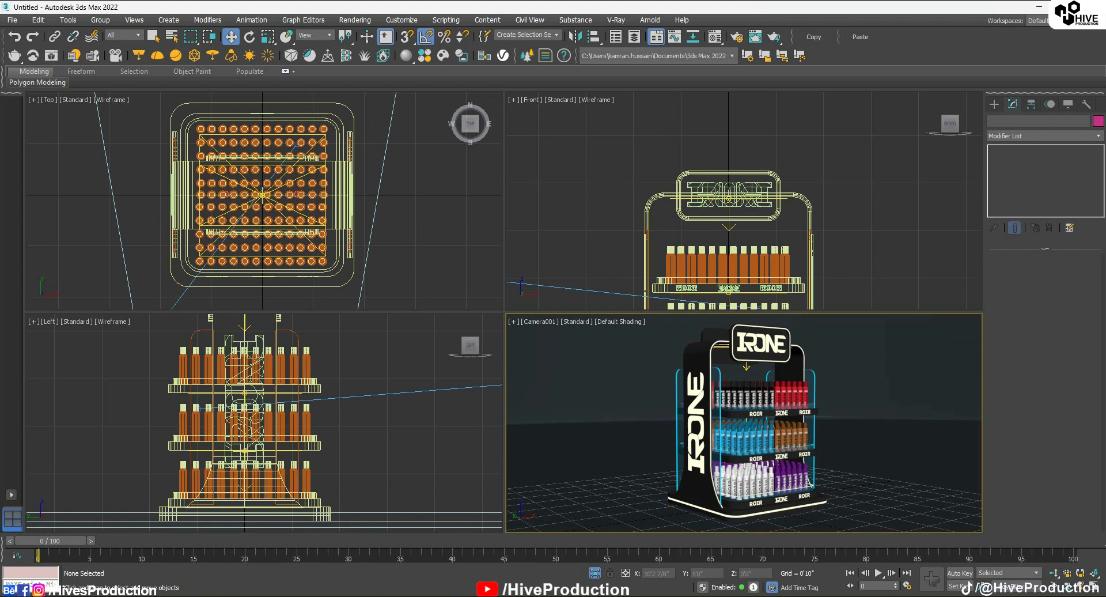
Render the Camera001 view with V-Ray and enable the bloom/glare lens effects with size about 33.3 and intensity about 2.2
{"action": "key", "text": "shift+q"}
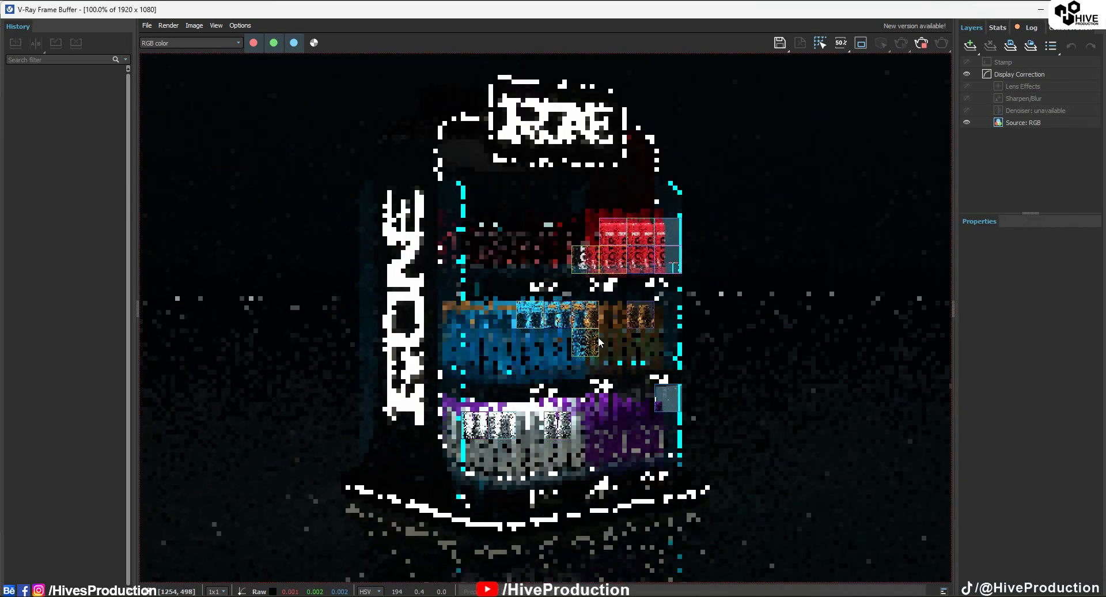
{"action": "left_click", "coordinate": [1023, 86]}
{"action": "left_click", "coordinate": [967, 269]}
{"action": "left_click", "coordinate": [988, 312]}
{"action": "left_click", "coordinate": [999, 289]}
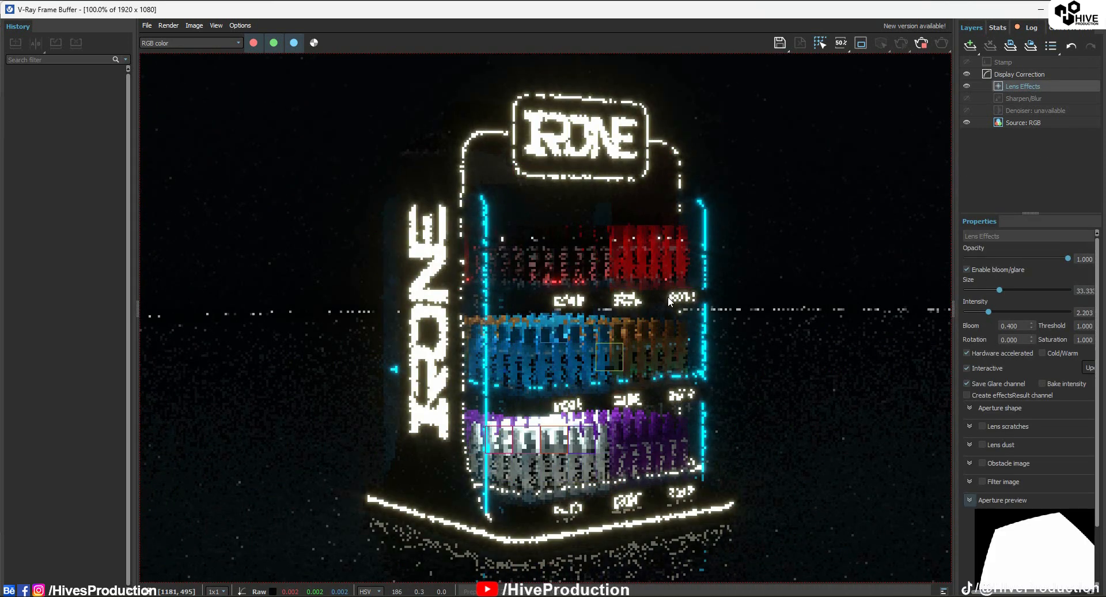